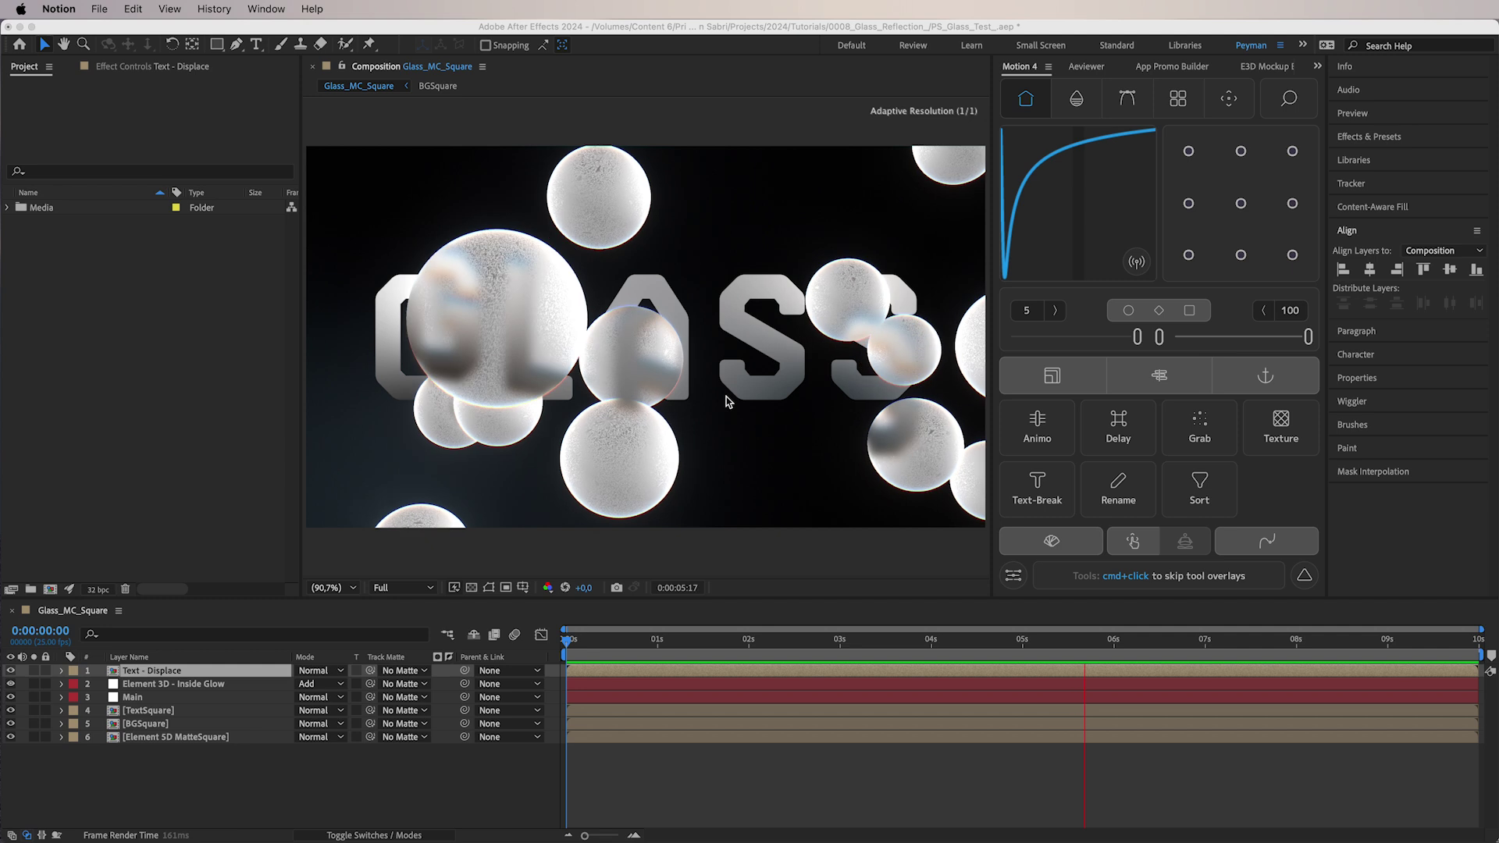
Create a 1920x1080, 25 fps, 10-second composition named E3D_Glass_Reflection with a black background
click(53, 595)
click(50, 591)
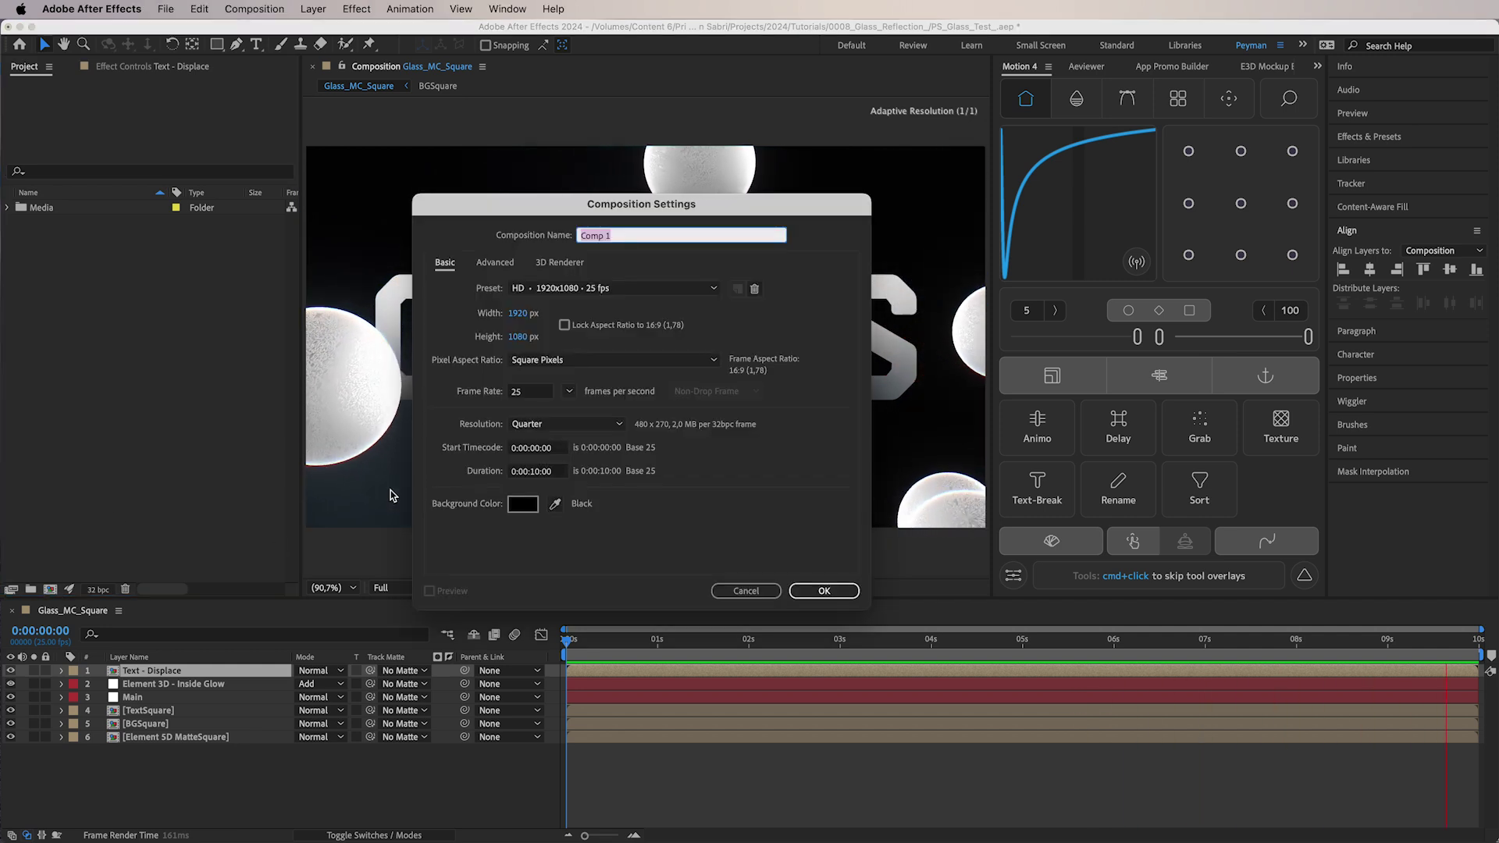
text(E3)
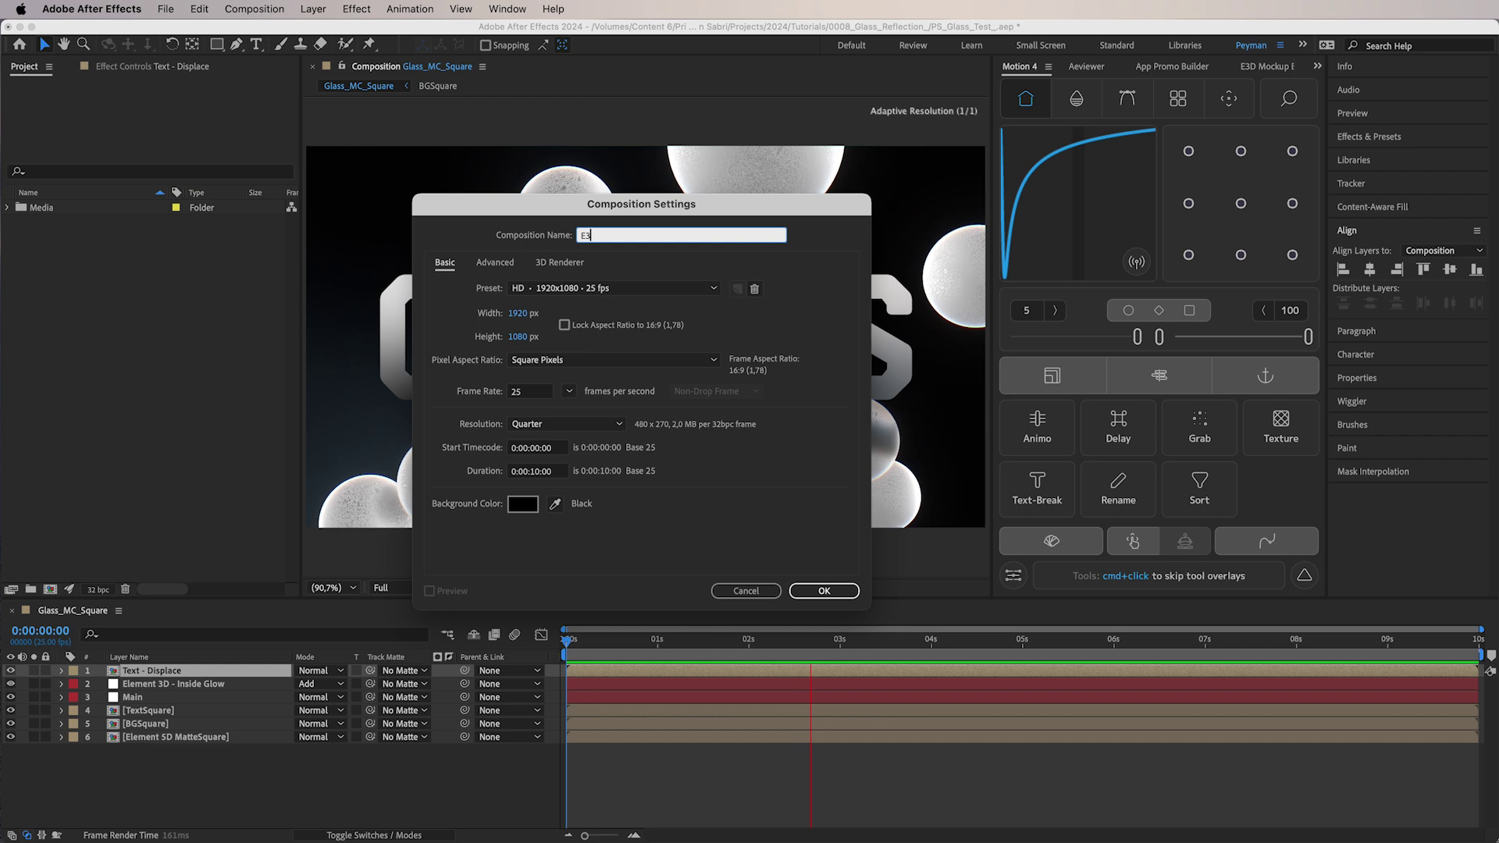
text(D_Glass_Reflection)
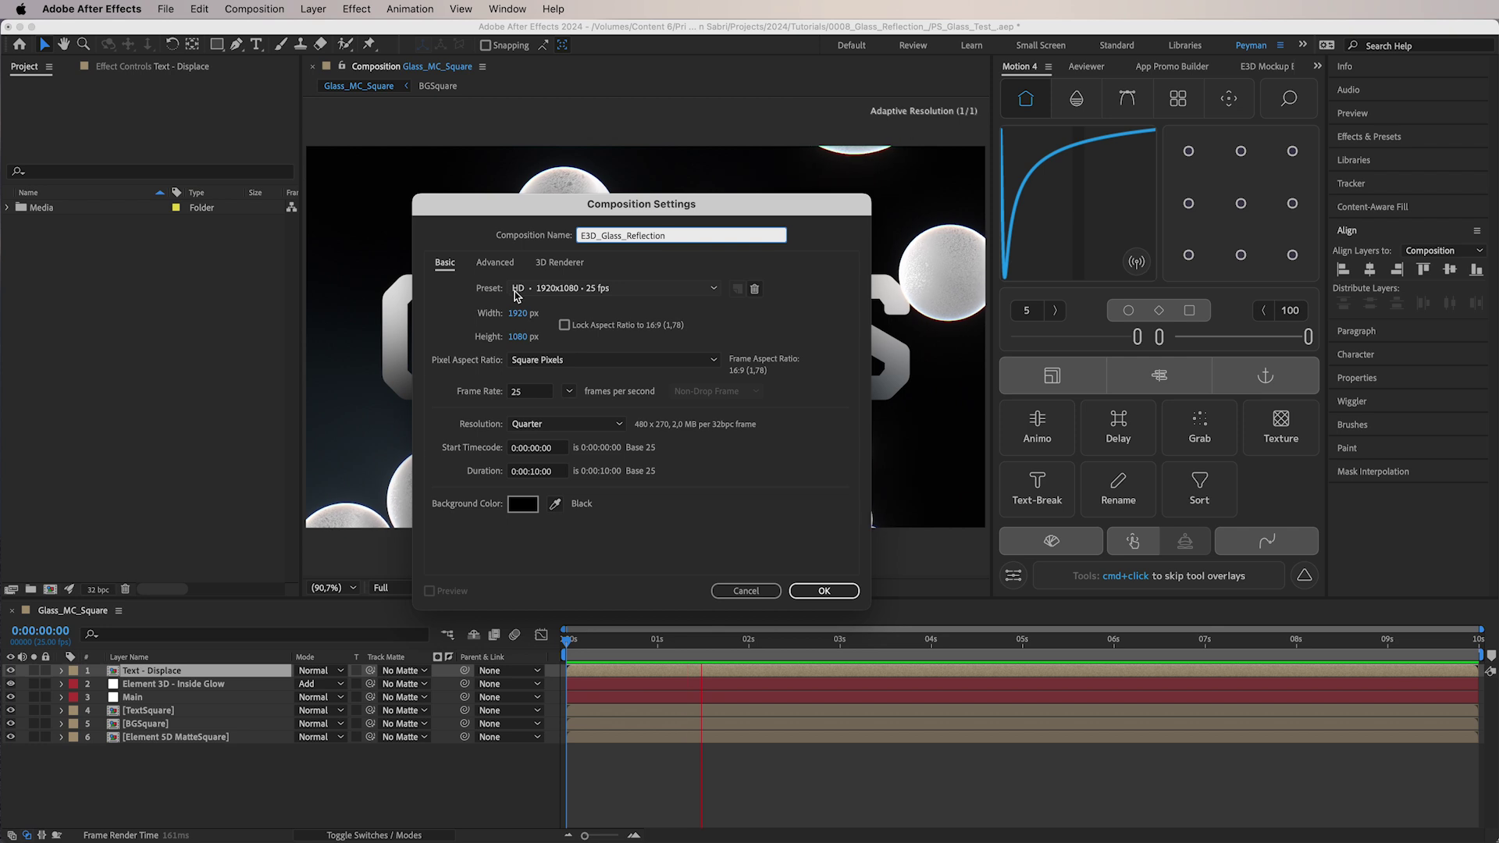
click(521, 504)
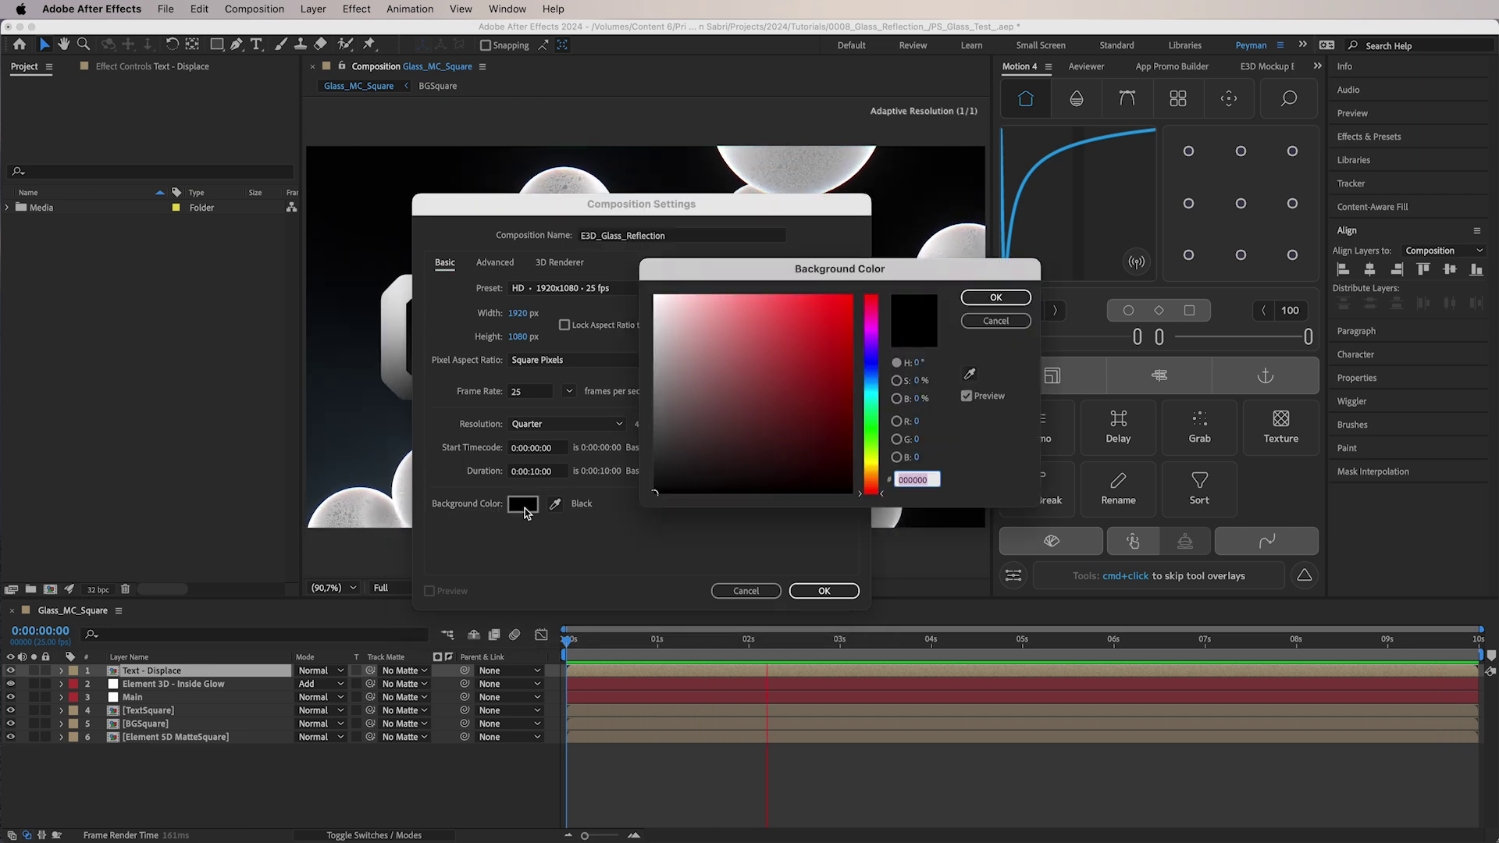
click(995, 297)
click(824, 592)
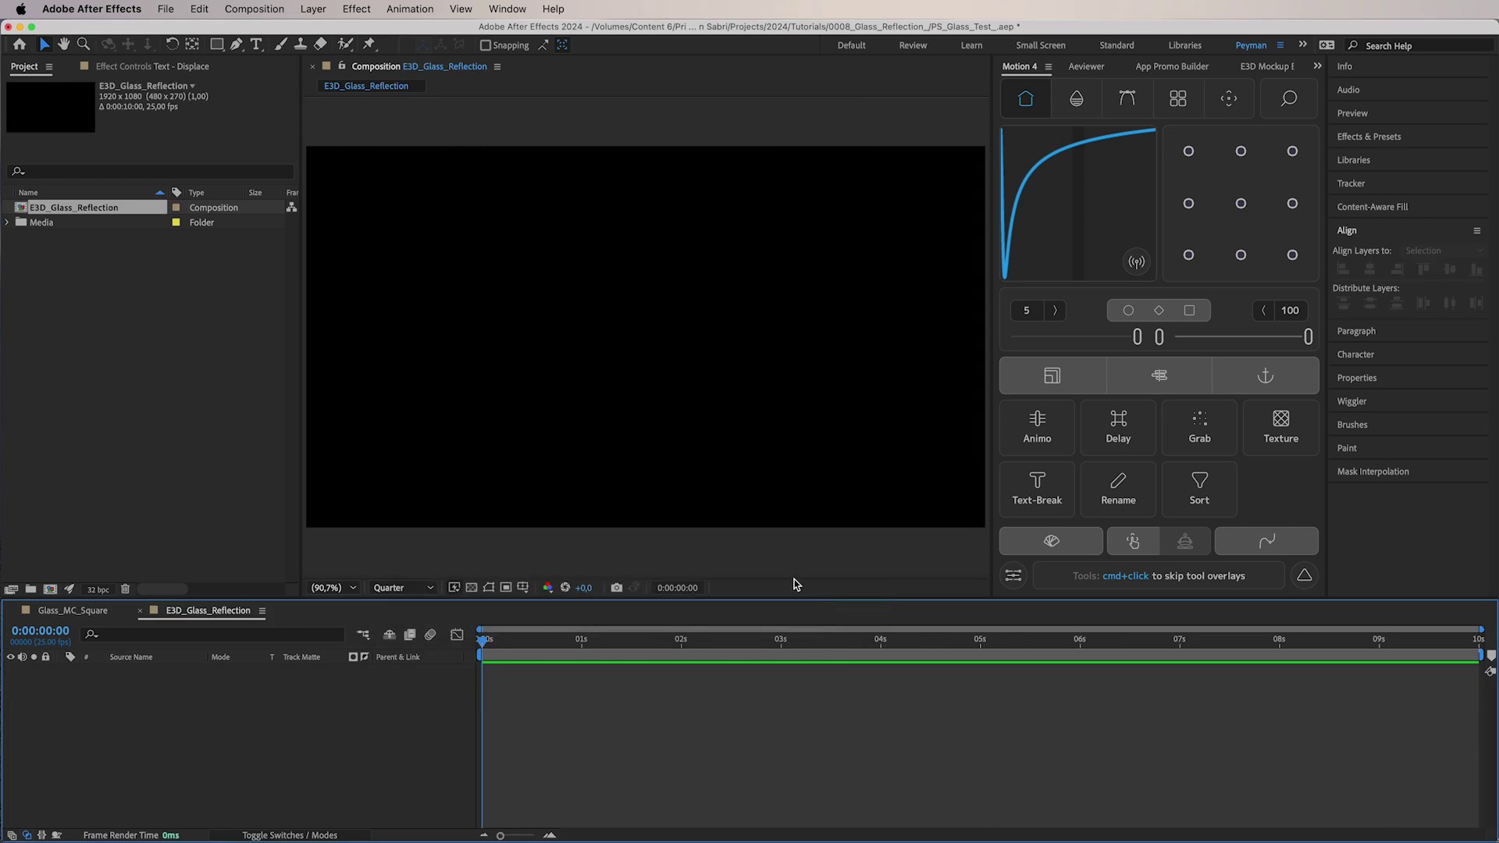
Add a solid named Background to the composition and apply the 4-Color Gradient effect to it
right_click(284, 626)
mouse_move(339, 639)
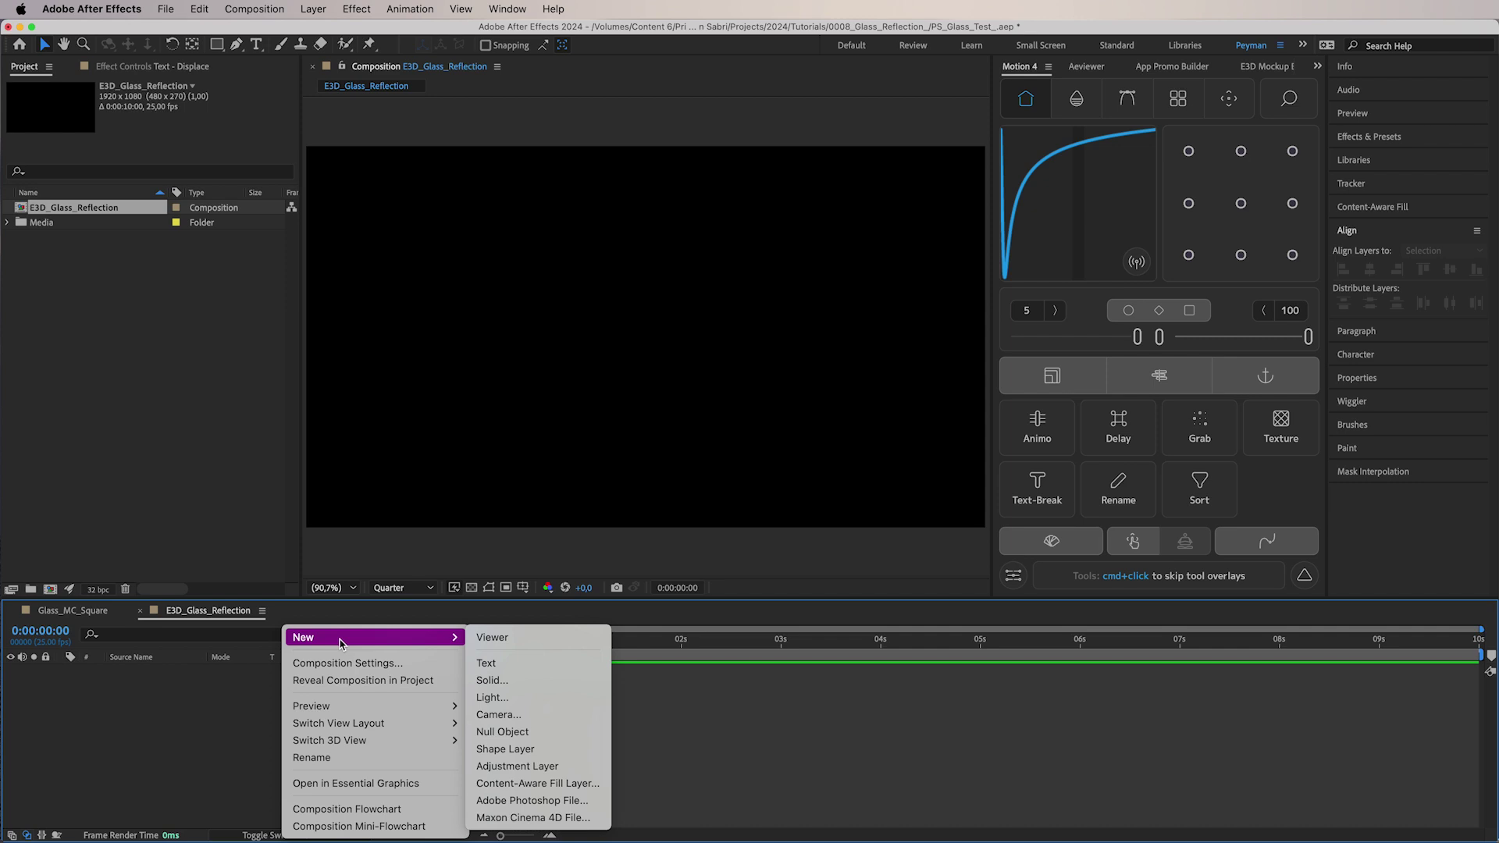
click(491, 681)
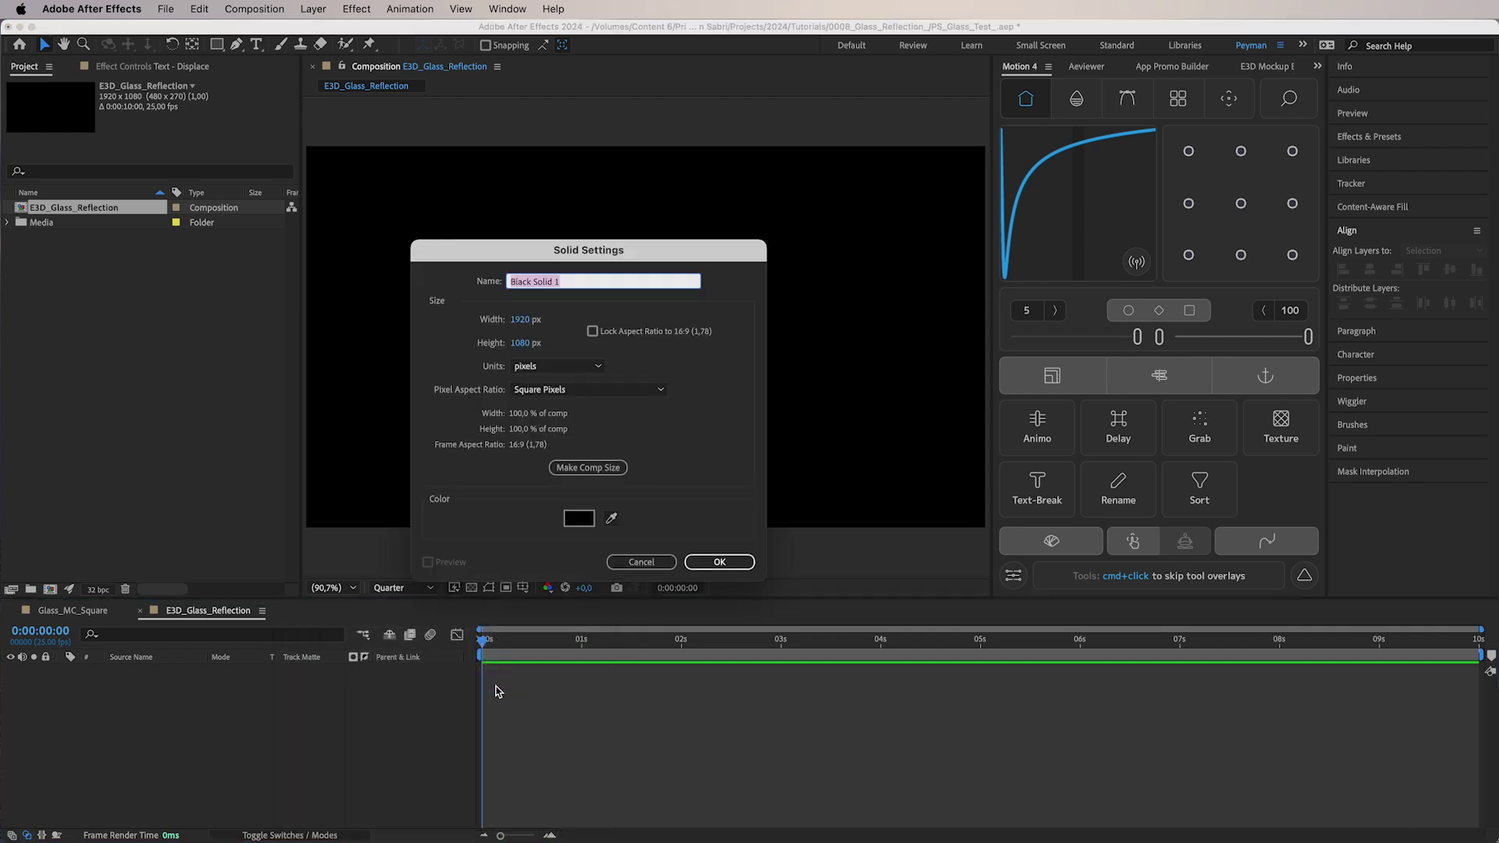
text(Background)
key(Return)
text(4)
key(Return)
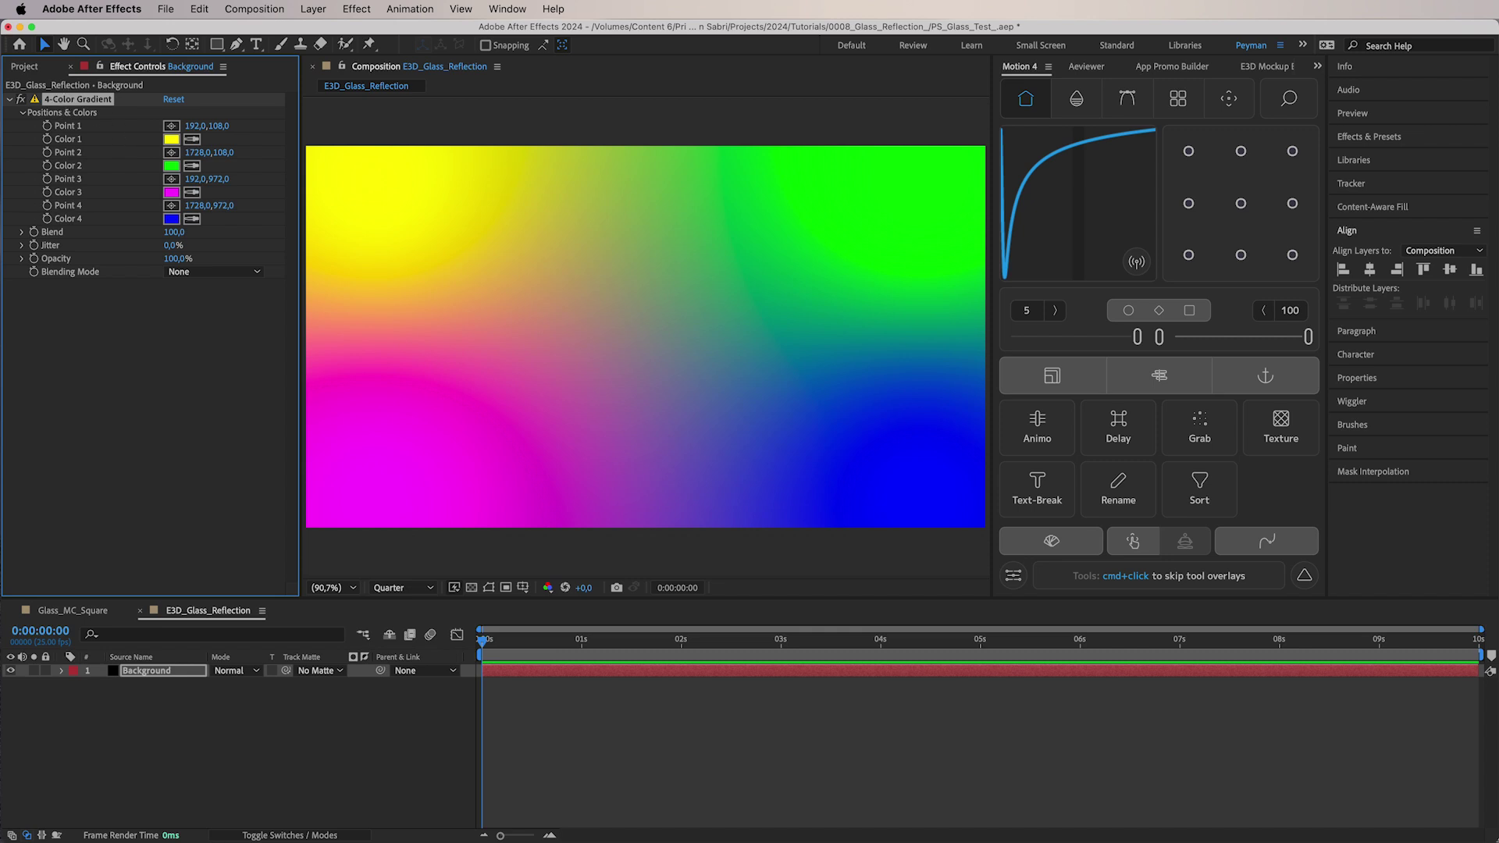
Set the gradient's Color 1, Color 2 and Color 4 to black and Color 3 to dark blue 192026
click(169, 139)
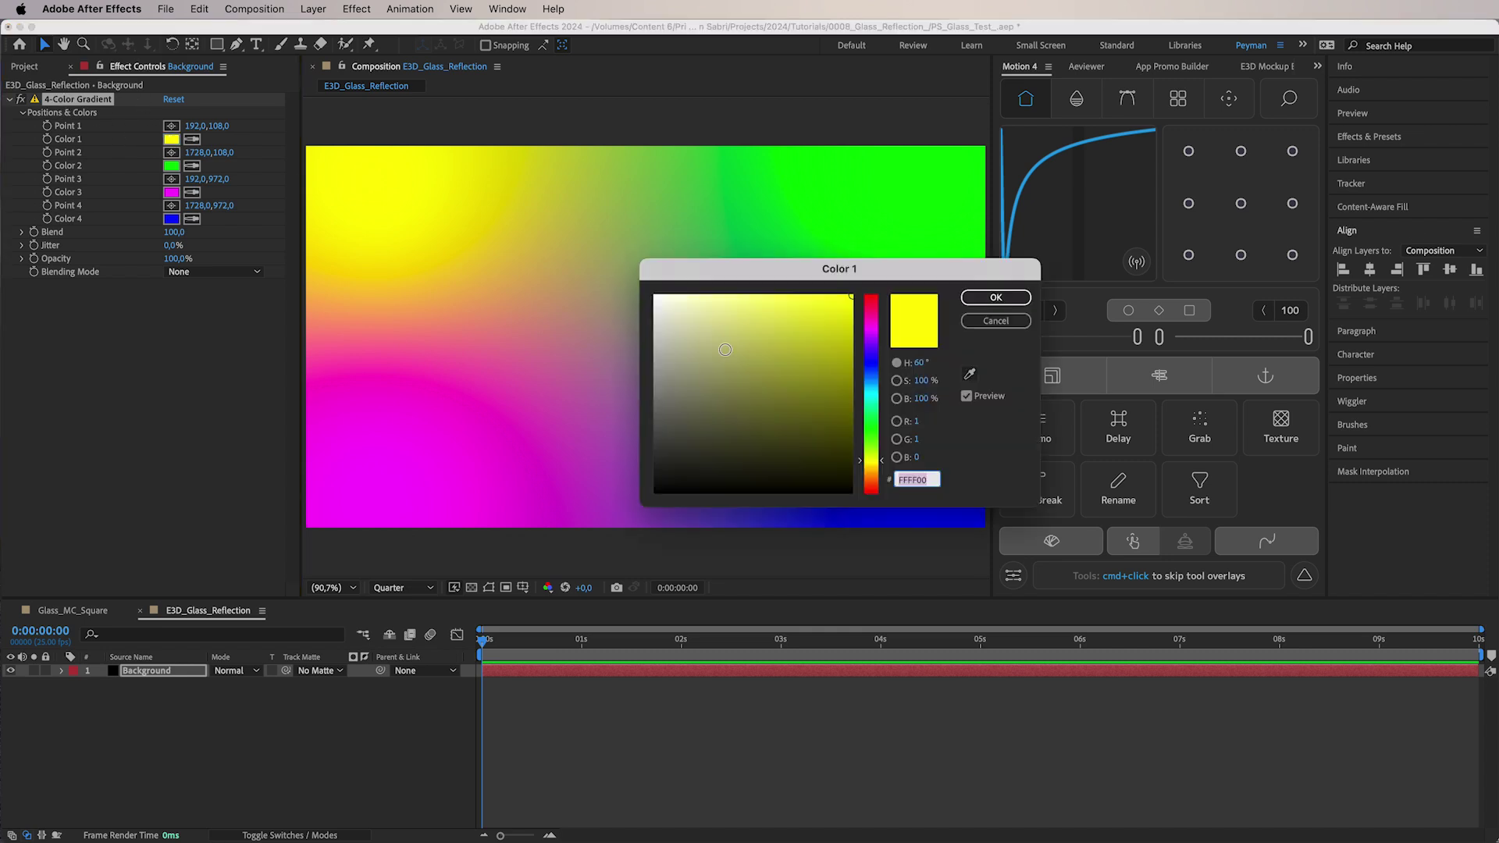
drag(702, 307, 662, 562)
click(990, 299)
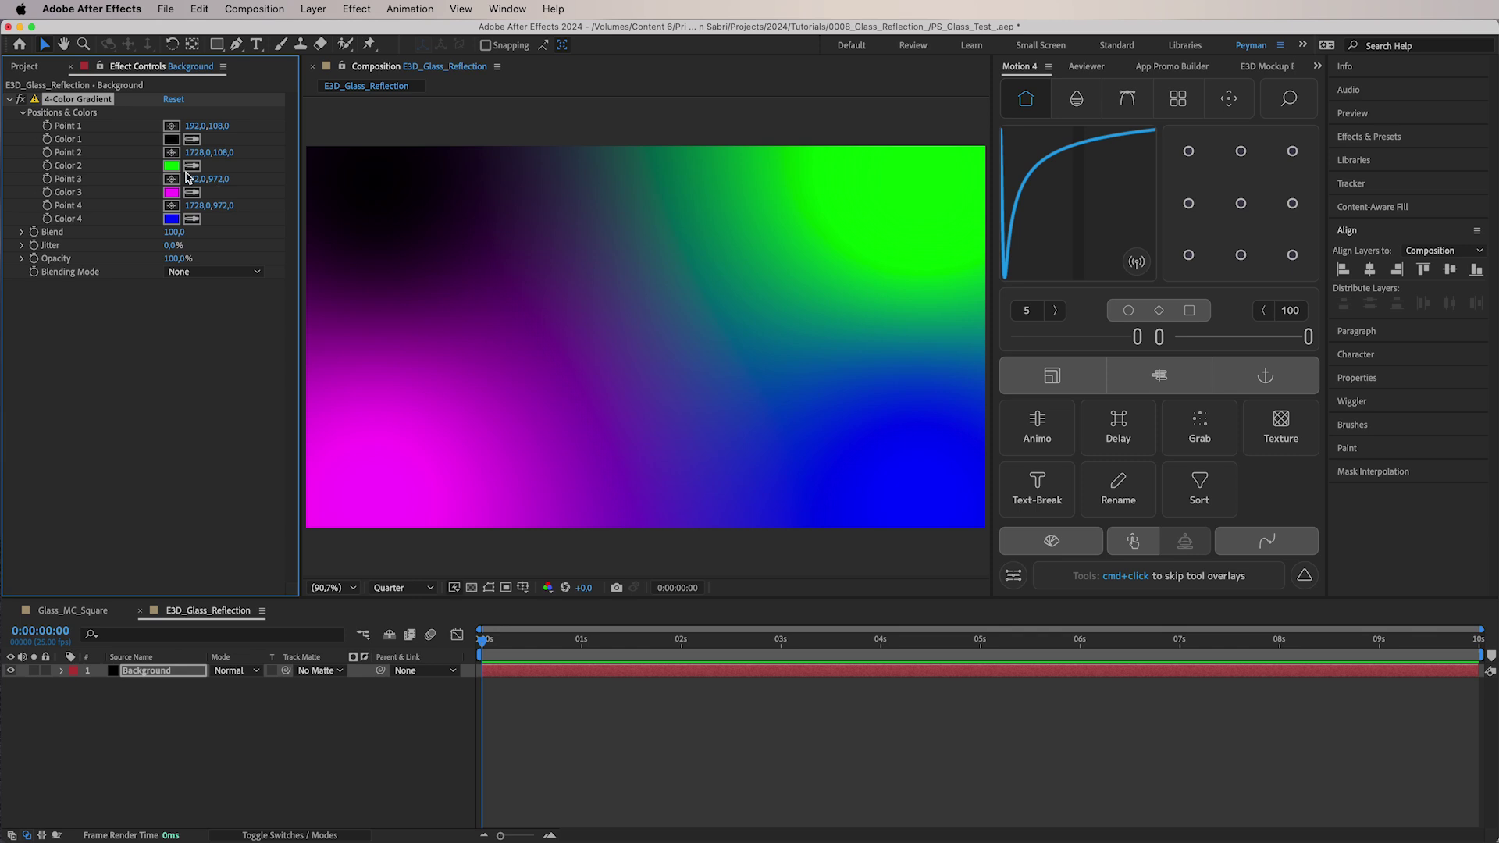
click(172, 166)
text(000000)
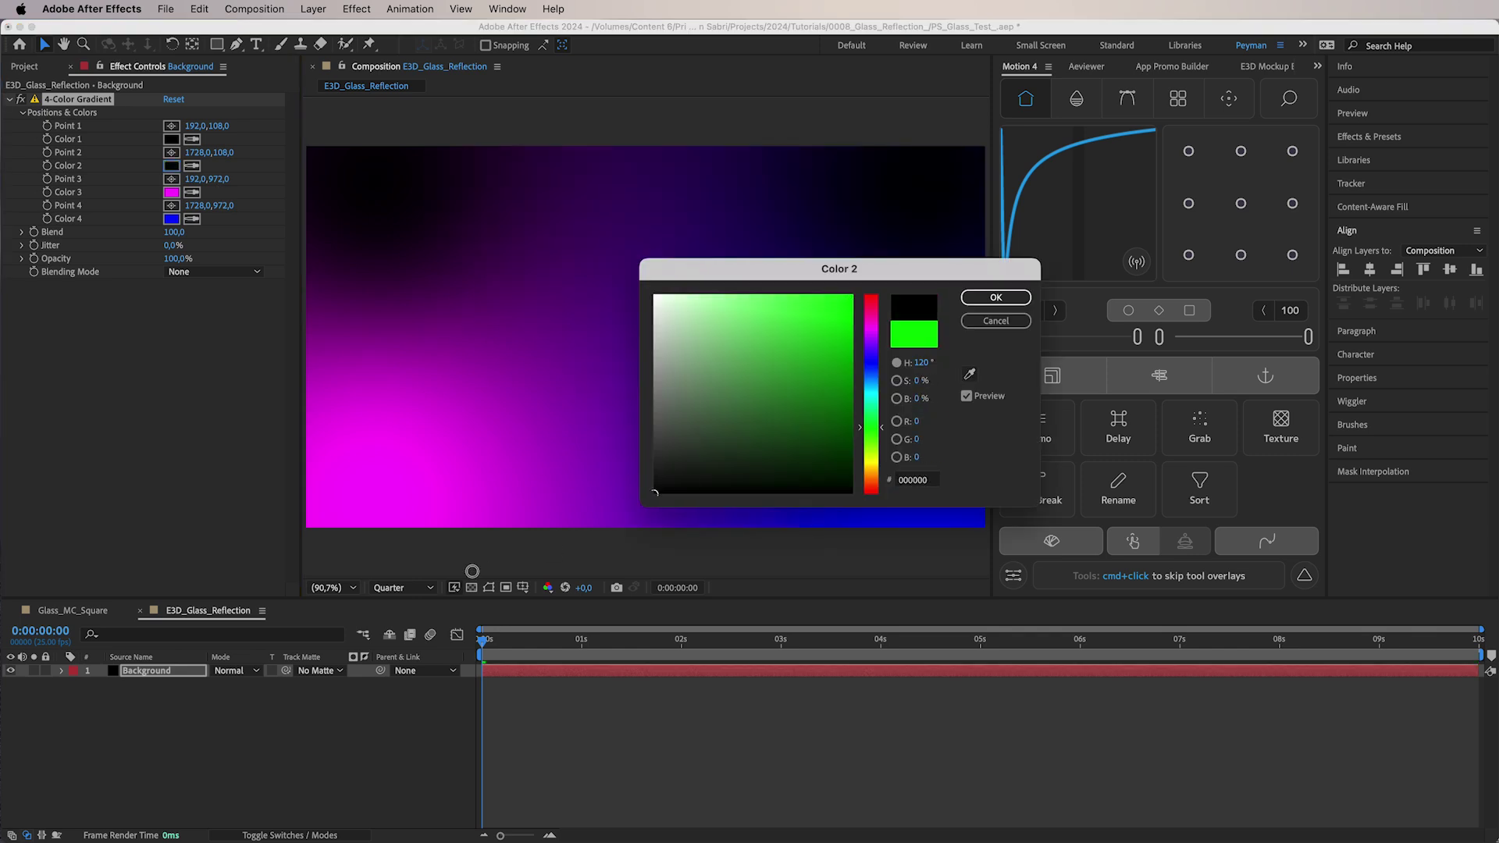
click(995, 298)
click(171, 219)
text(000000)
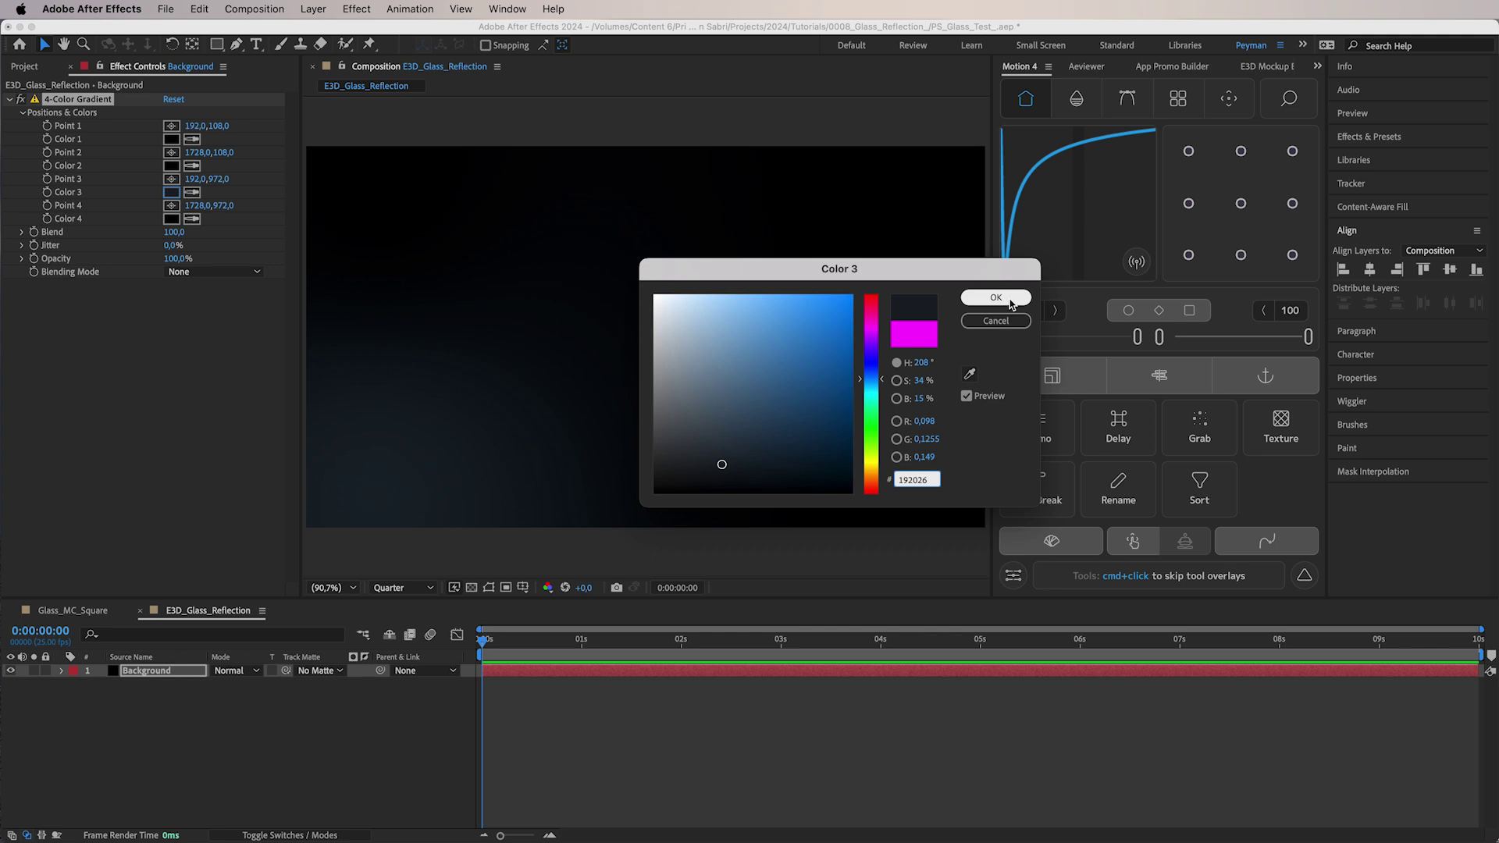
click(995, 297)
Add a composition-sized solid named E3D_Main_ above the Background layer
right_click(117, 722)
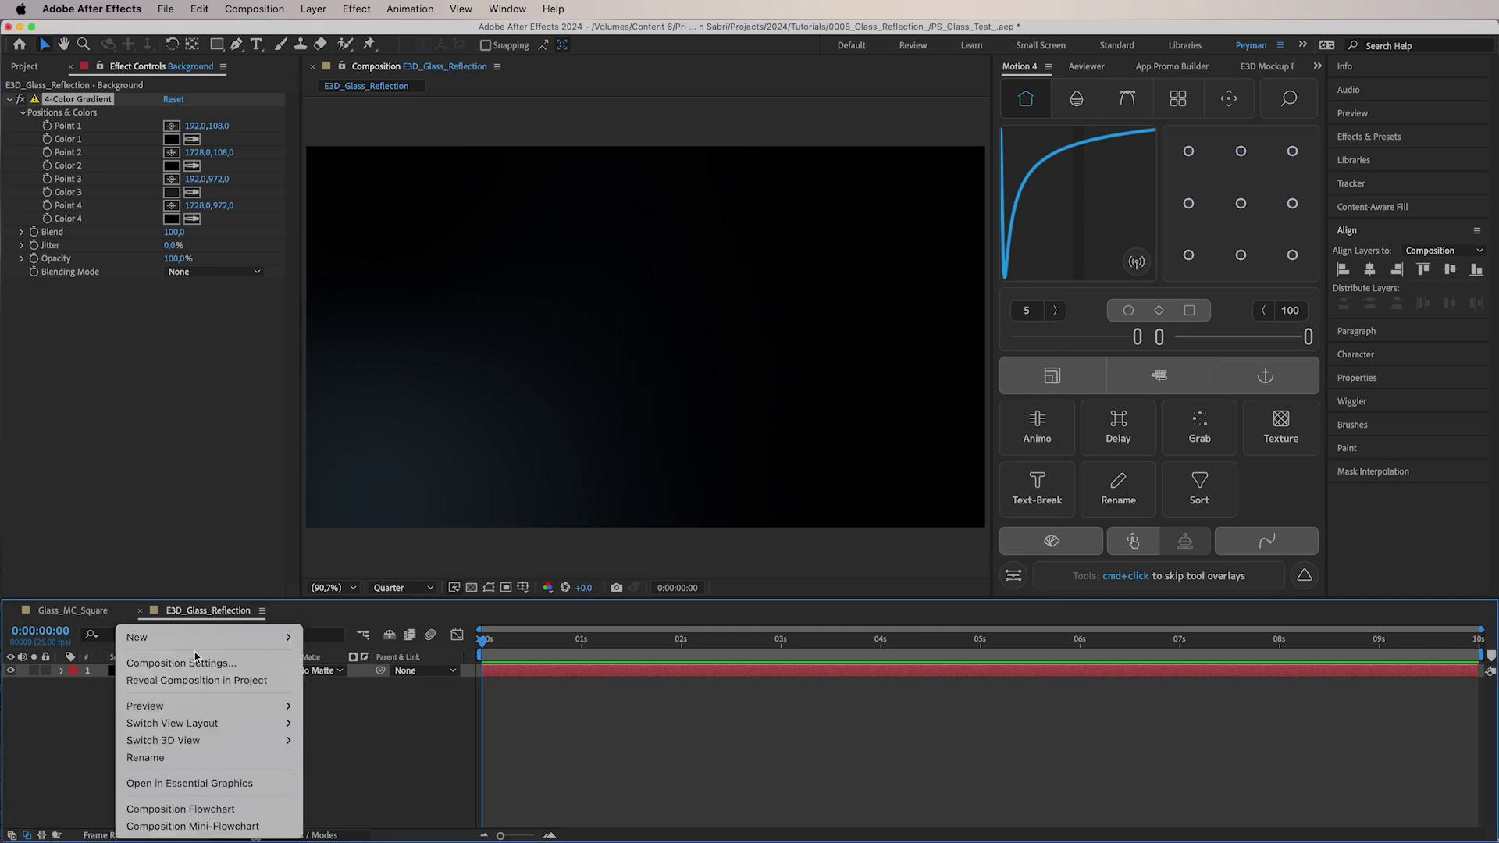
mouse_move(201, 641)
click(373, 681)
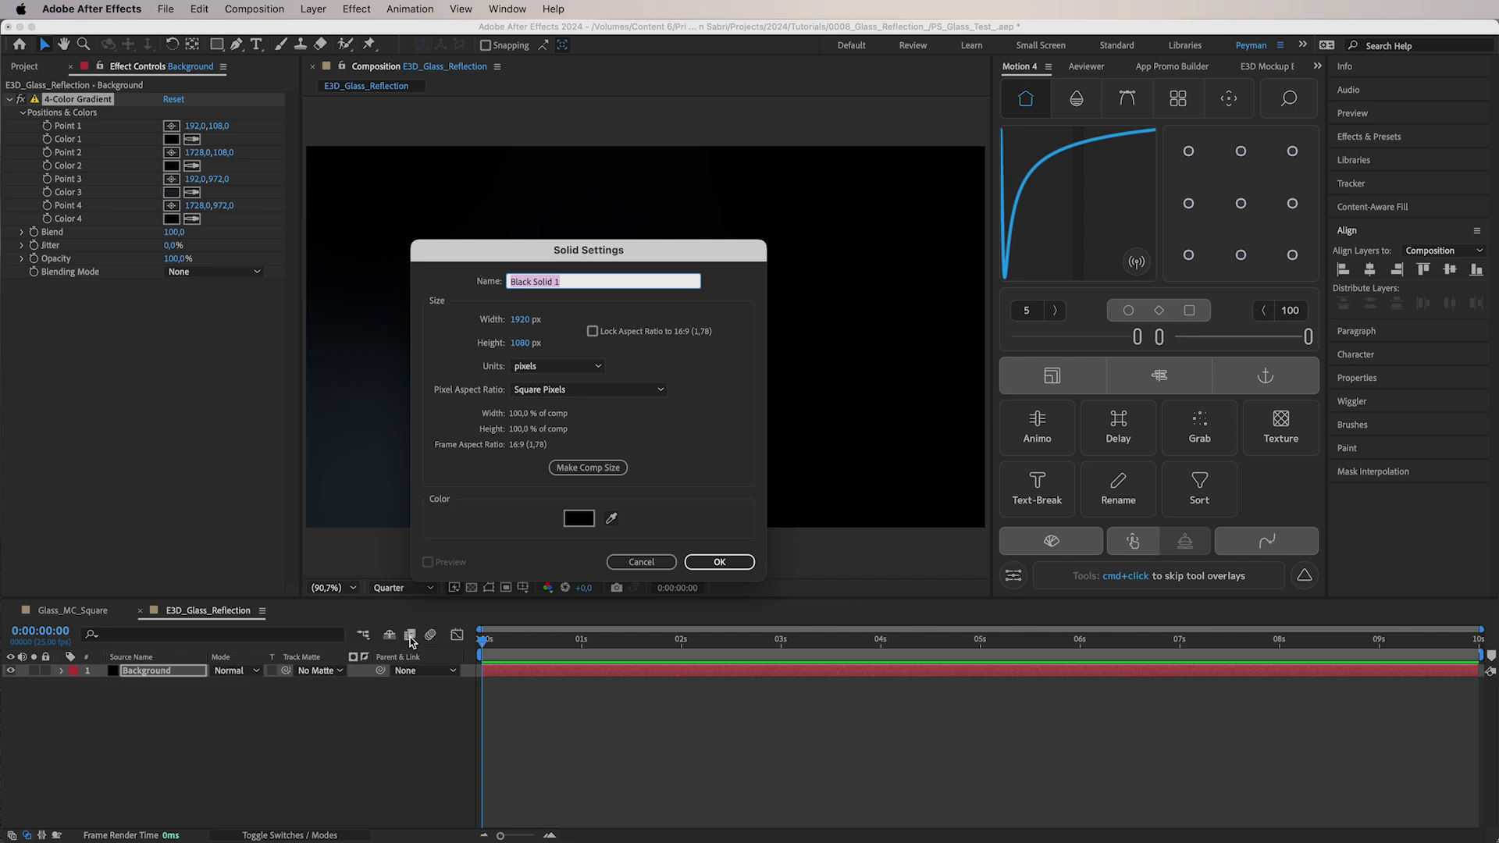
text(E3D_Main_)
click(602, 469)
key(Return)
Apply the Video Copilot Element effect to the E3D_Main_ layer
right_click(84, 227)
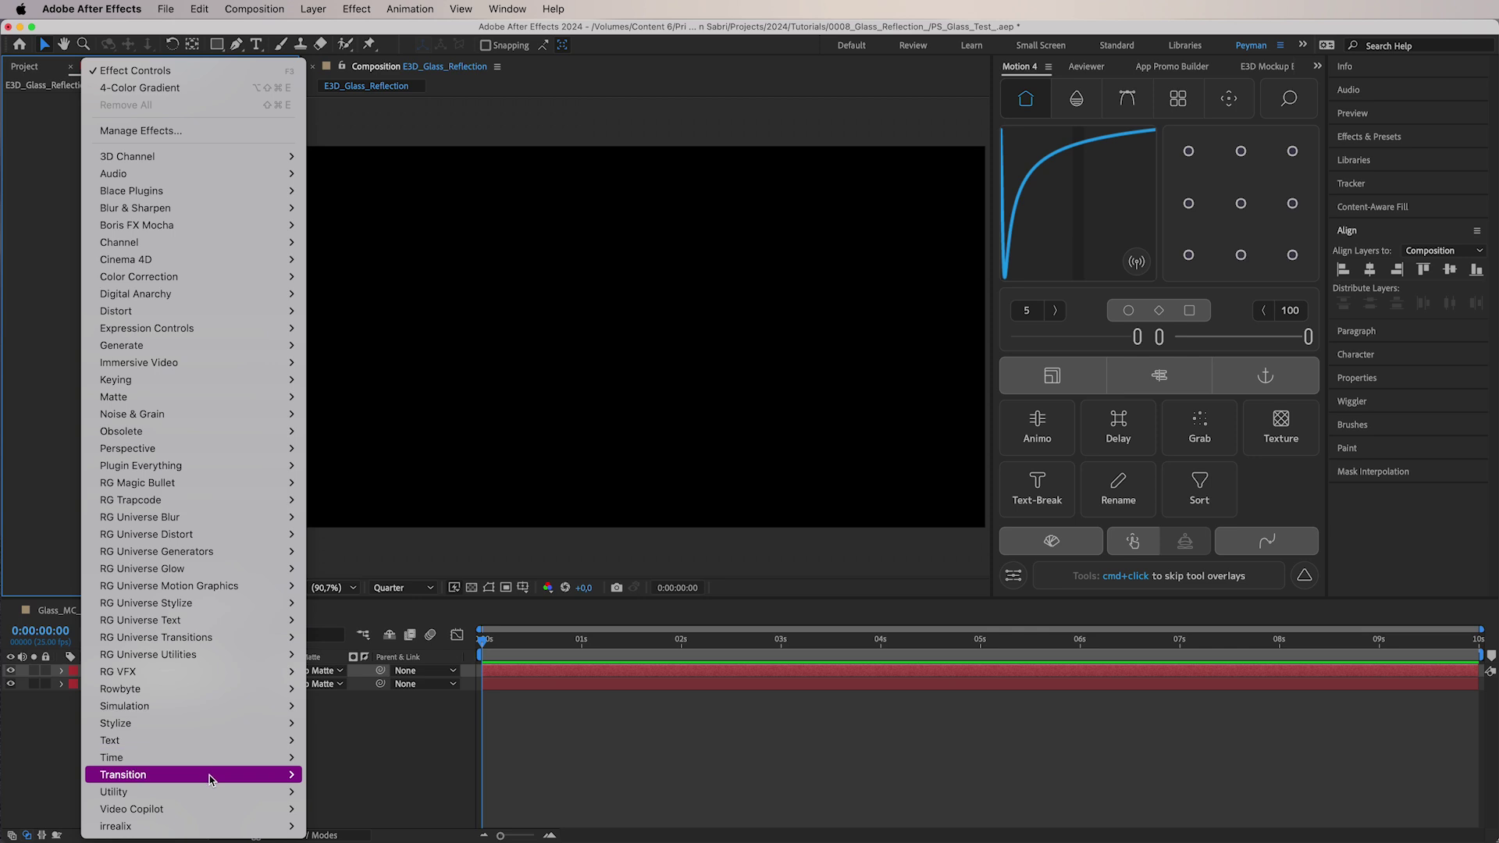
mouse_move(225, 809)
click(316, 810)
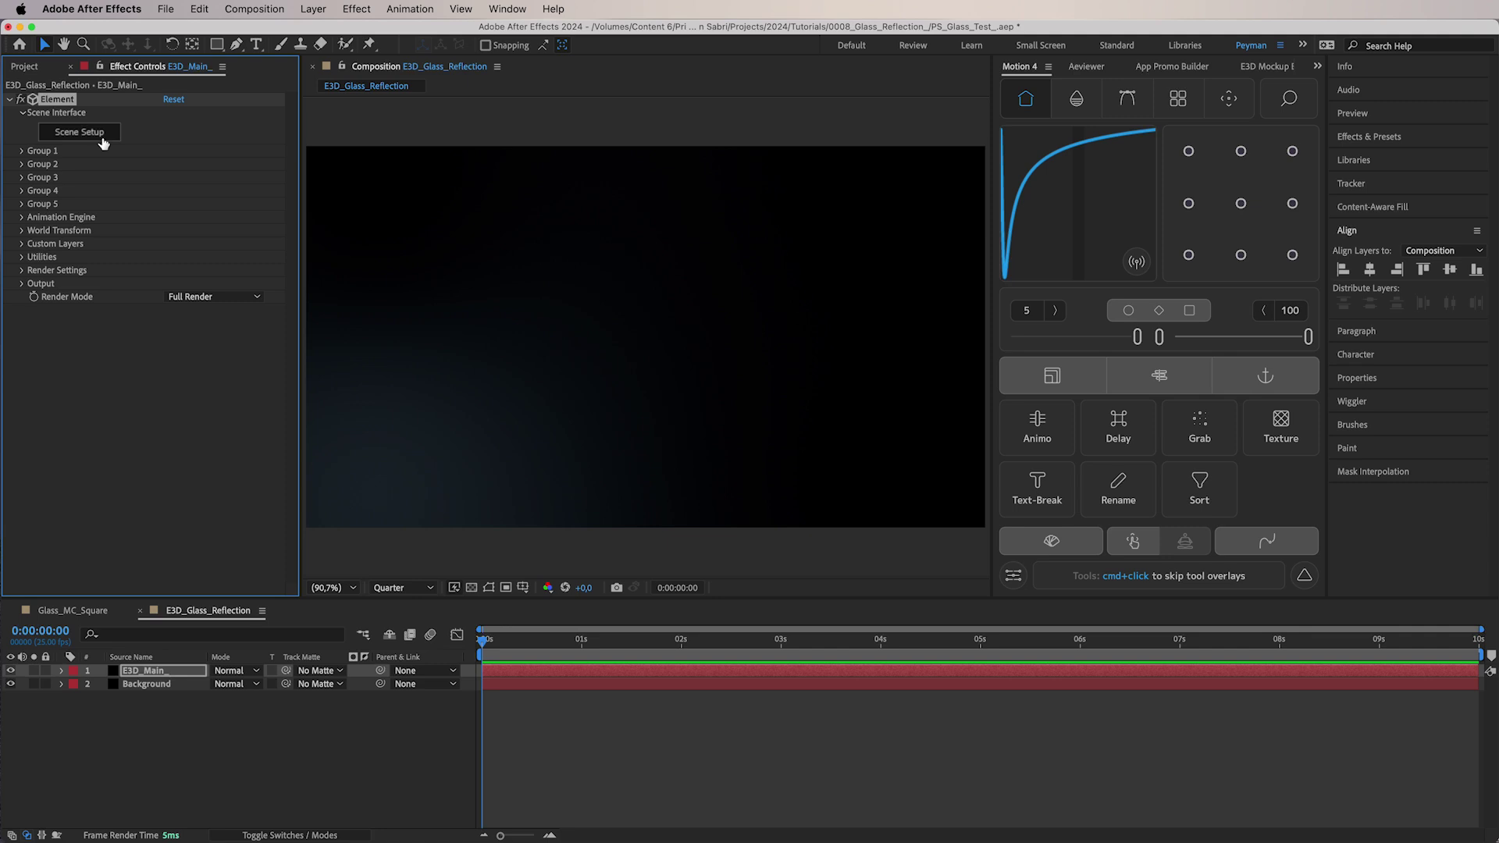
Open Element's Scene Setup and create a sphere model
click(62, 138)
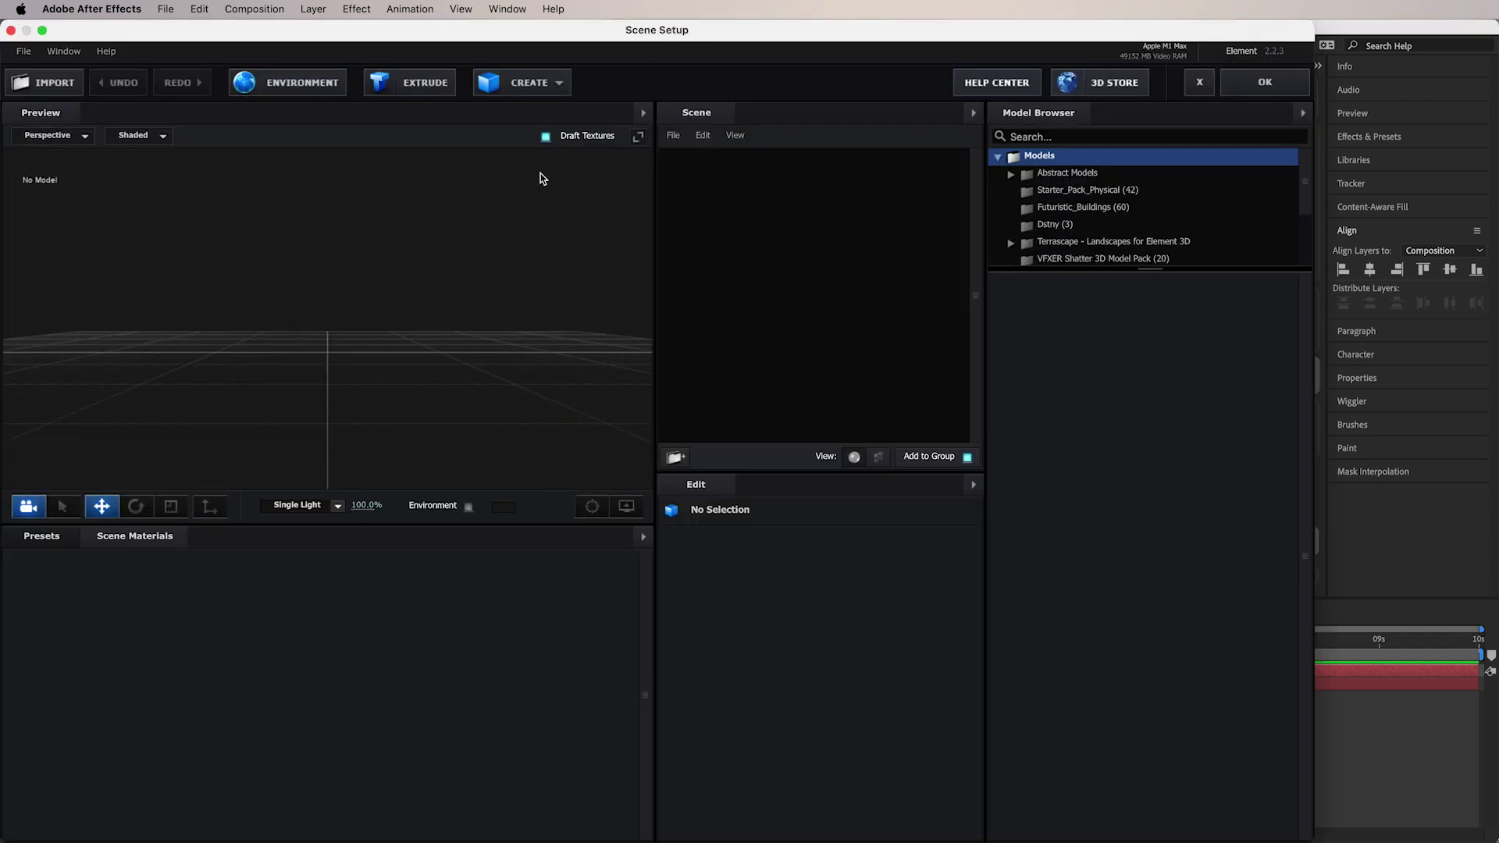
click(559, 82)
click(541, 117)
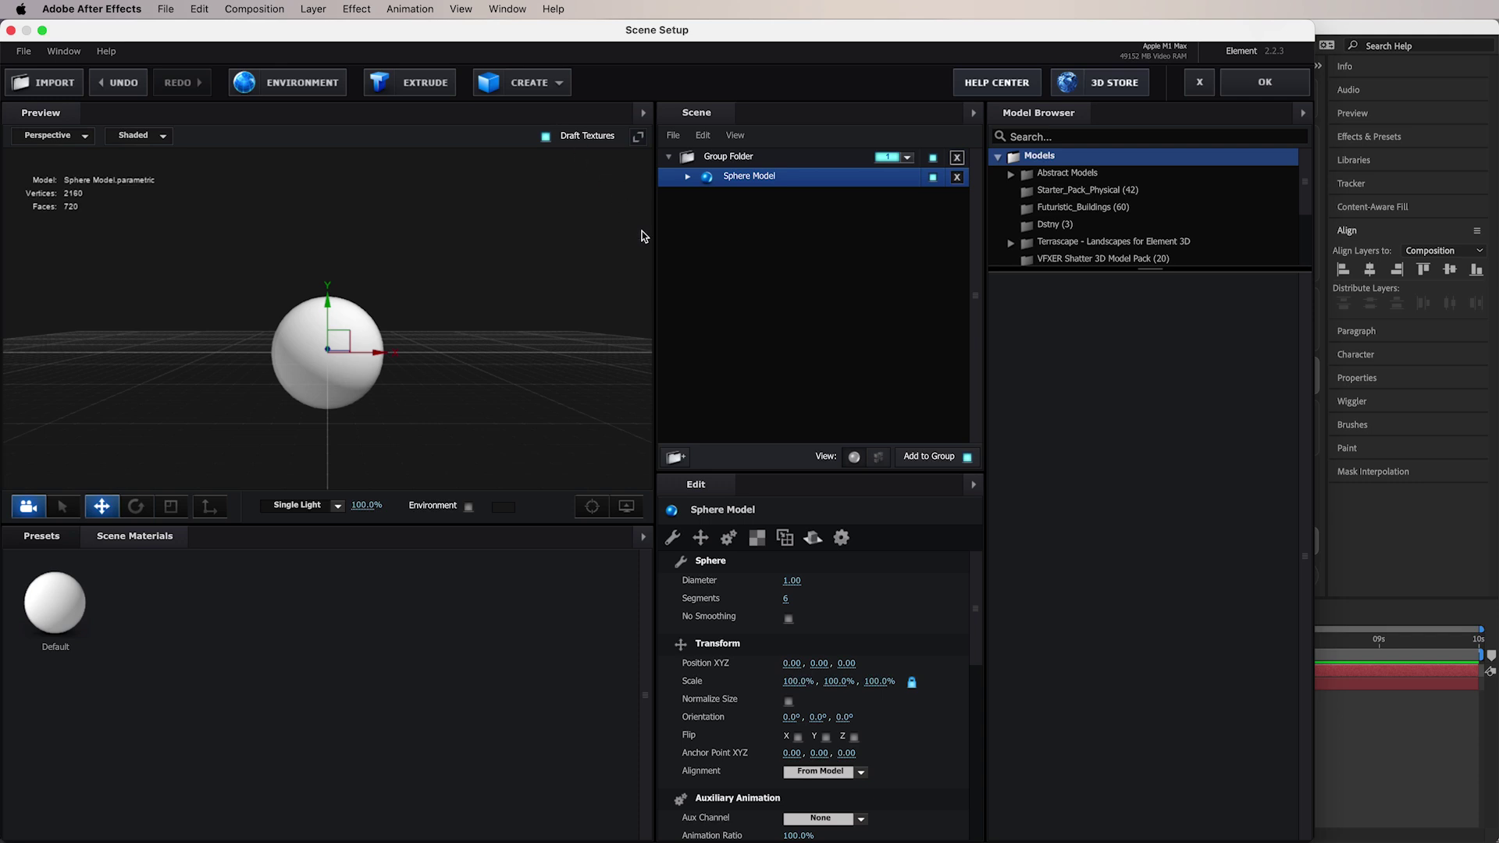
Preview the sphere in wireframe, set its segments to 50 and return the preview to shaded
click(144, 135)
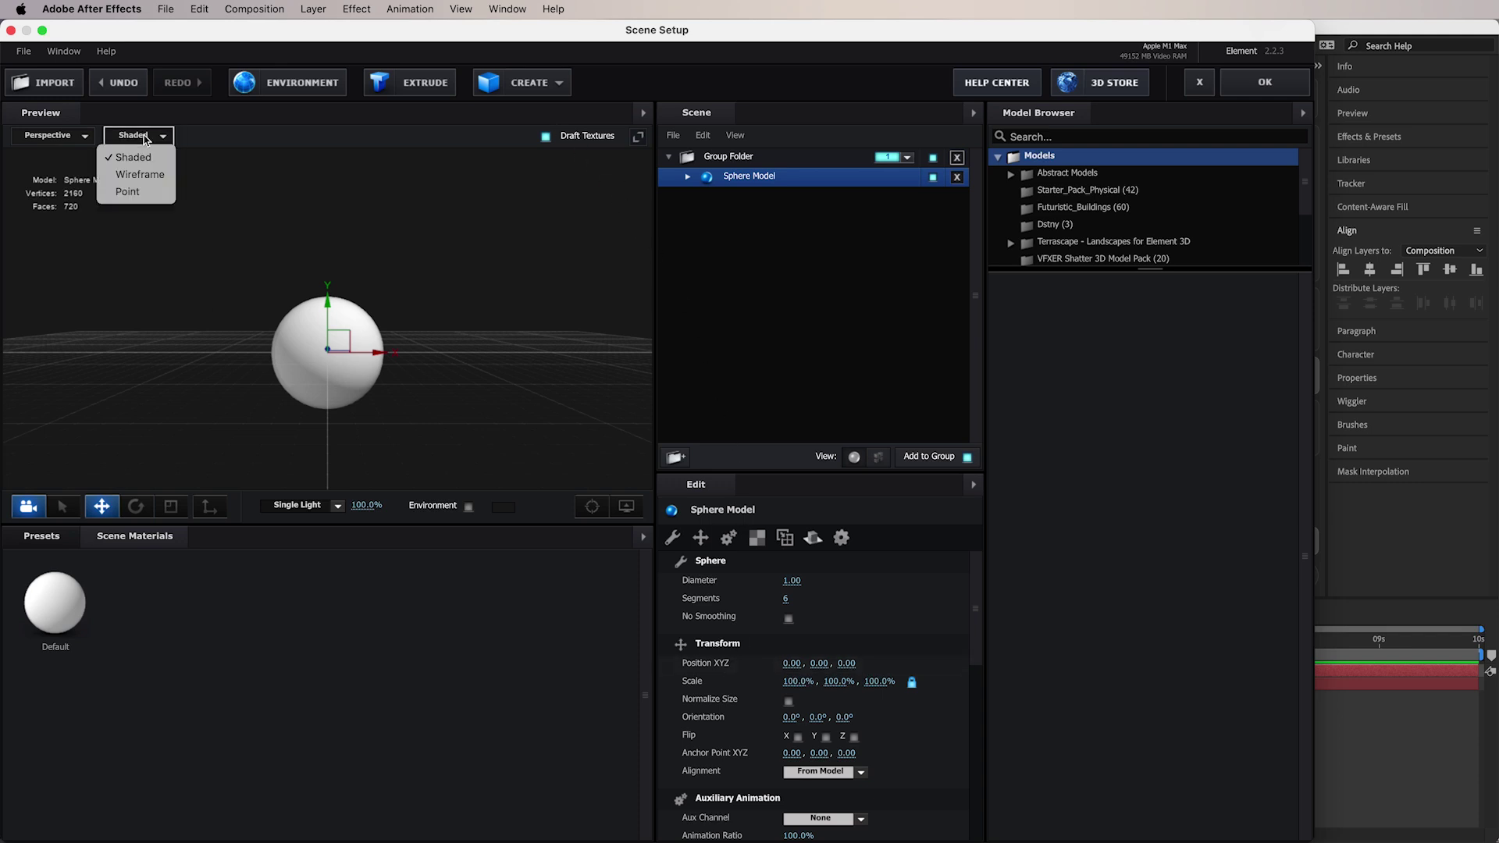
click(141, 175)
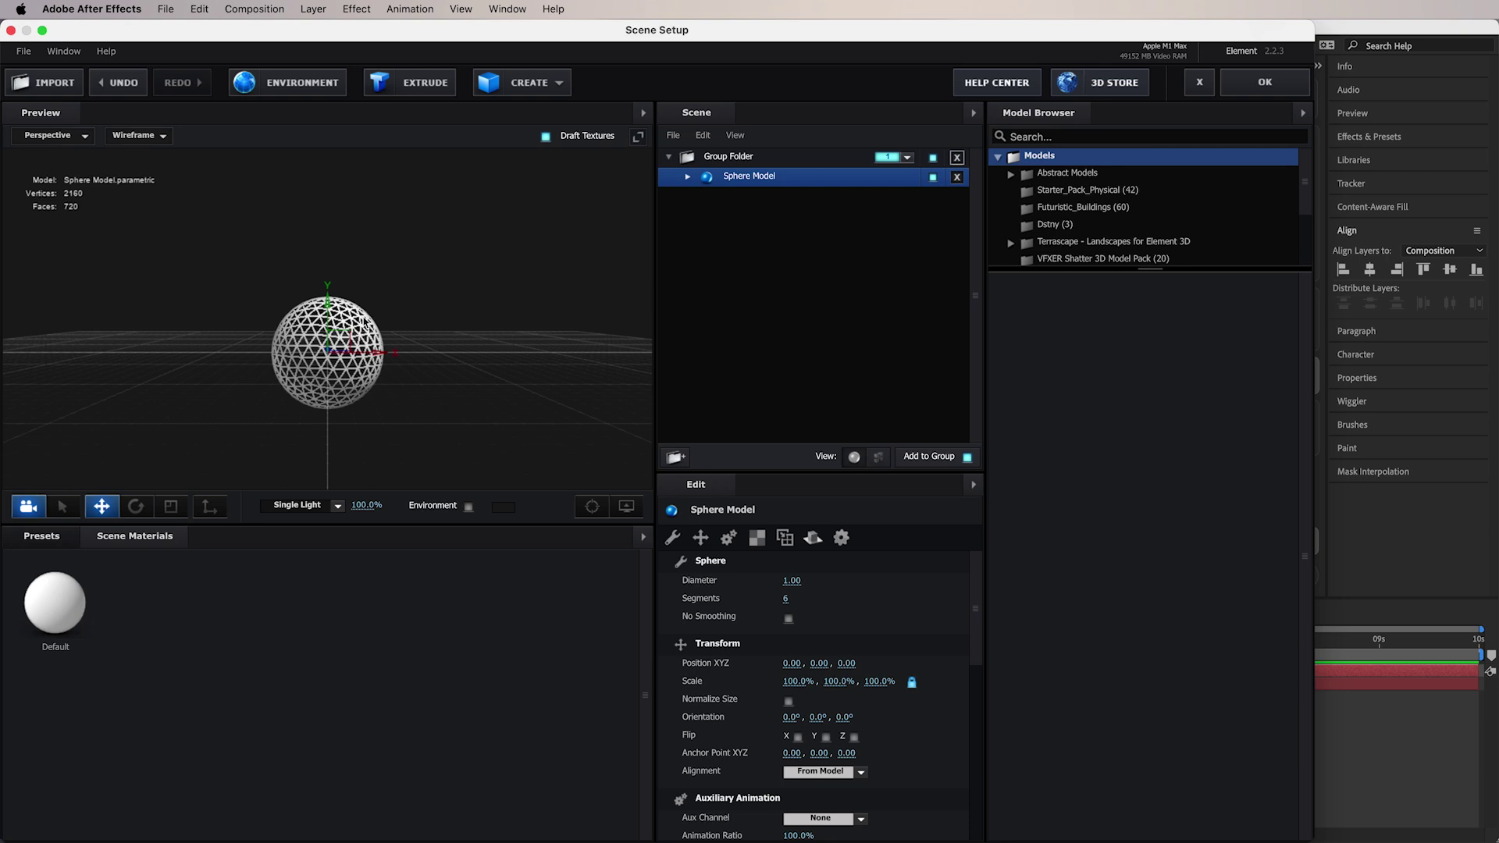
scroll(348, 358, up, 5)
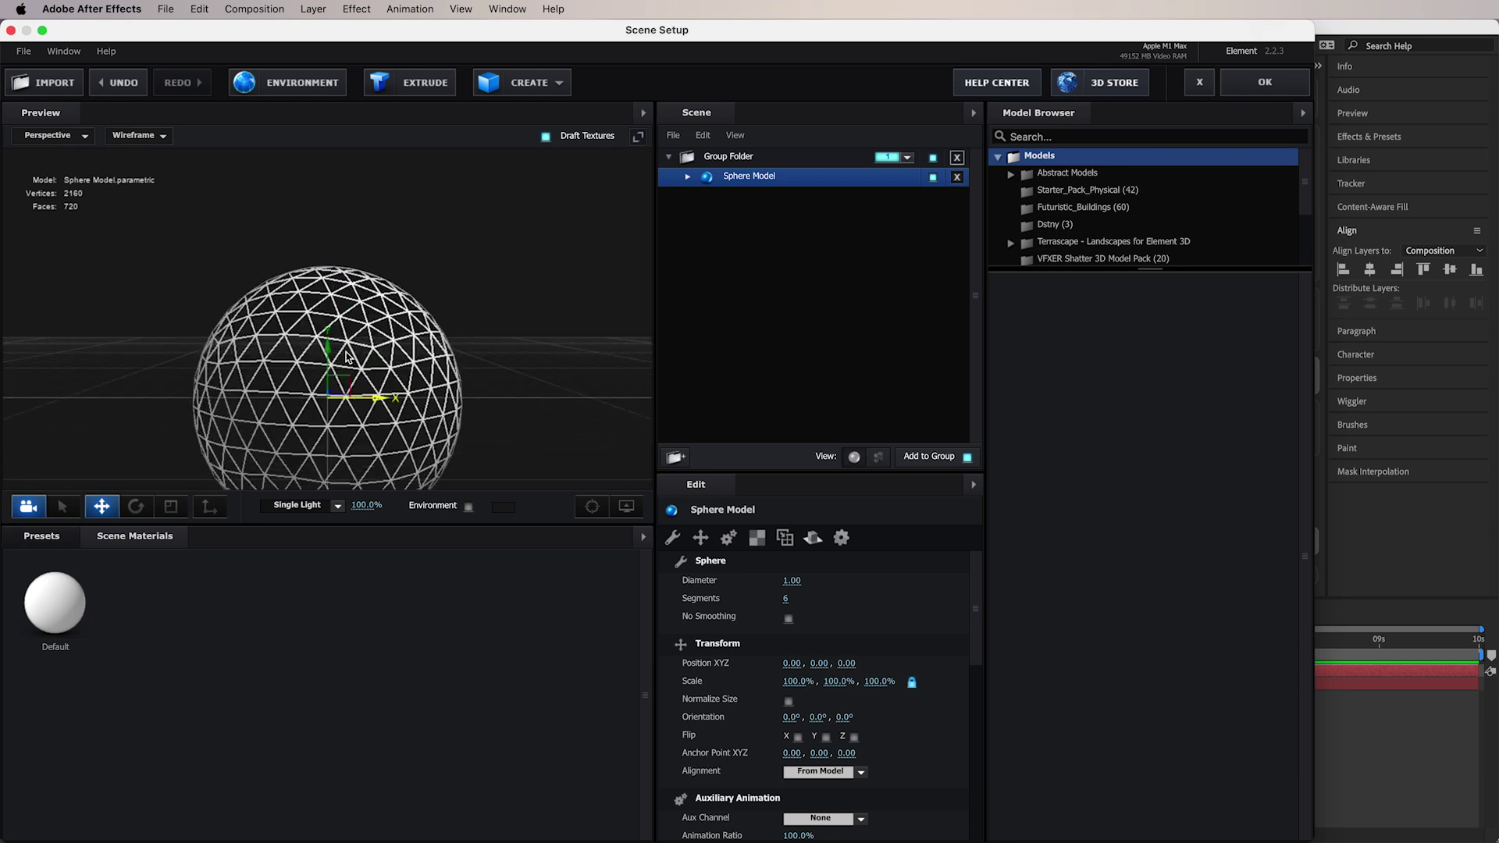
click(787, 598)
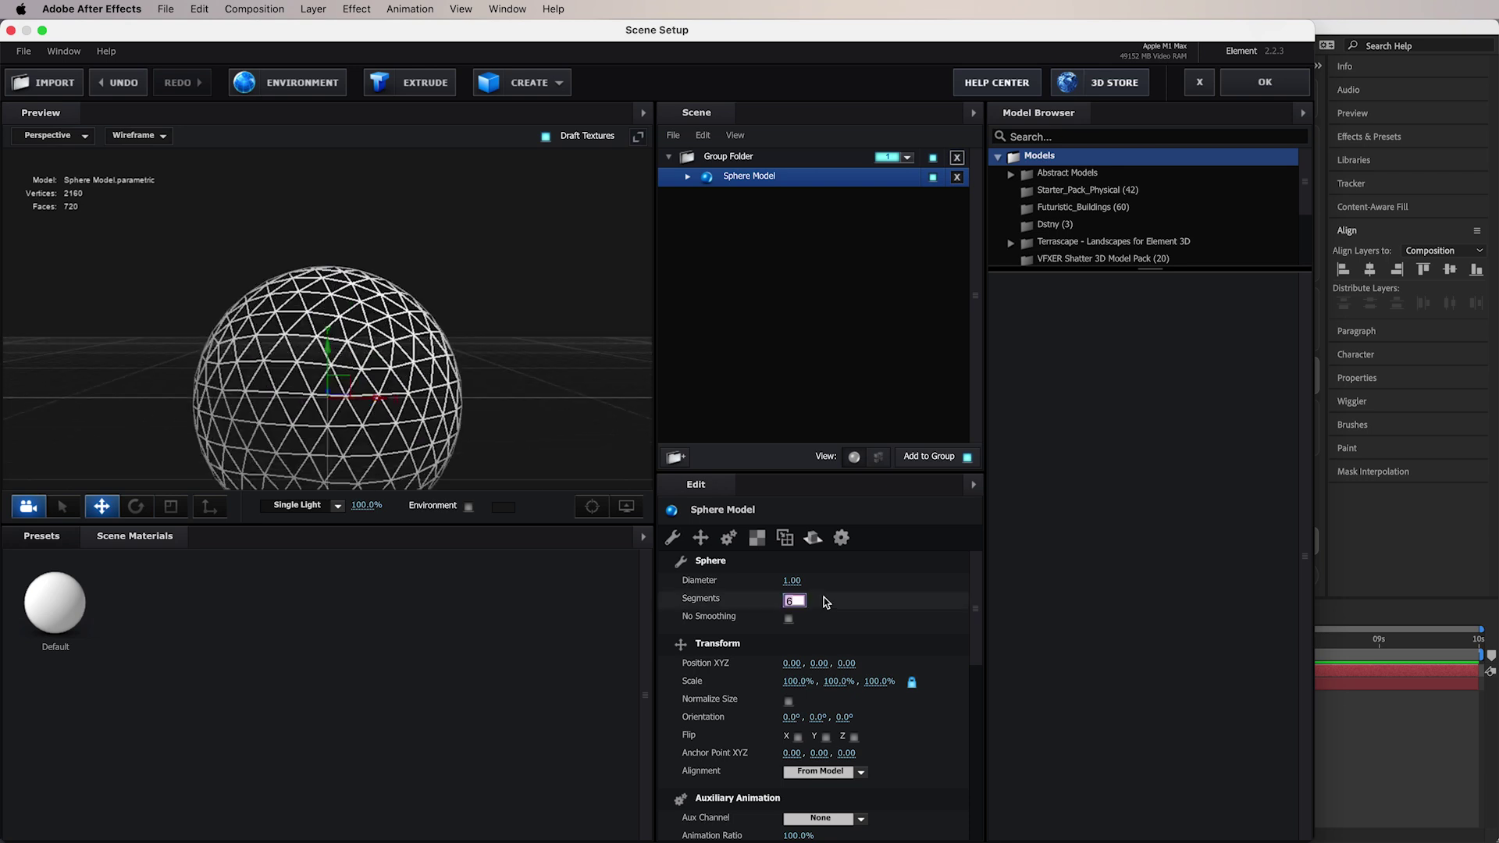
text(50)
key(Return)
mouse_move(548, 231)
mouse_down()
mouse_move(495, 259)
mouse_move(551, 246)
mouse_up()
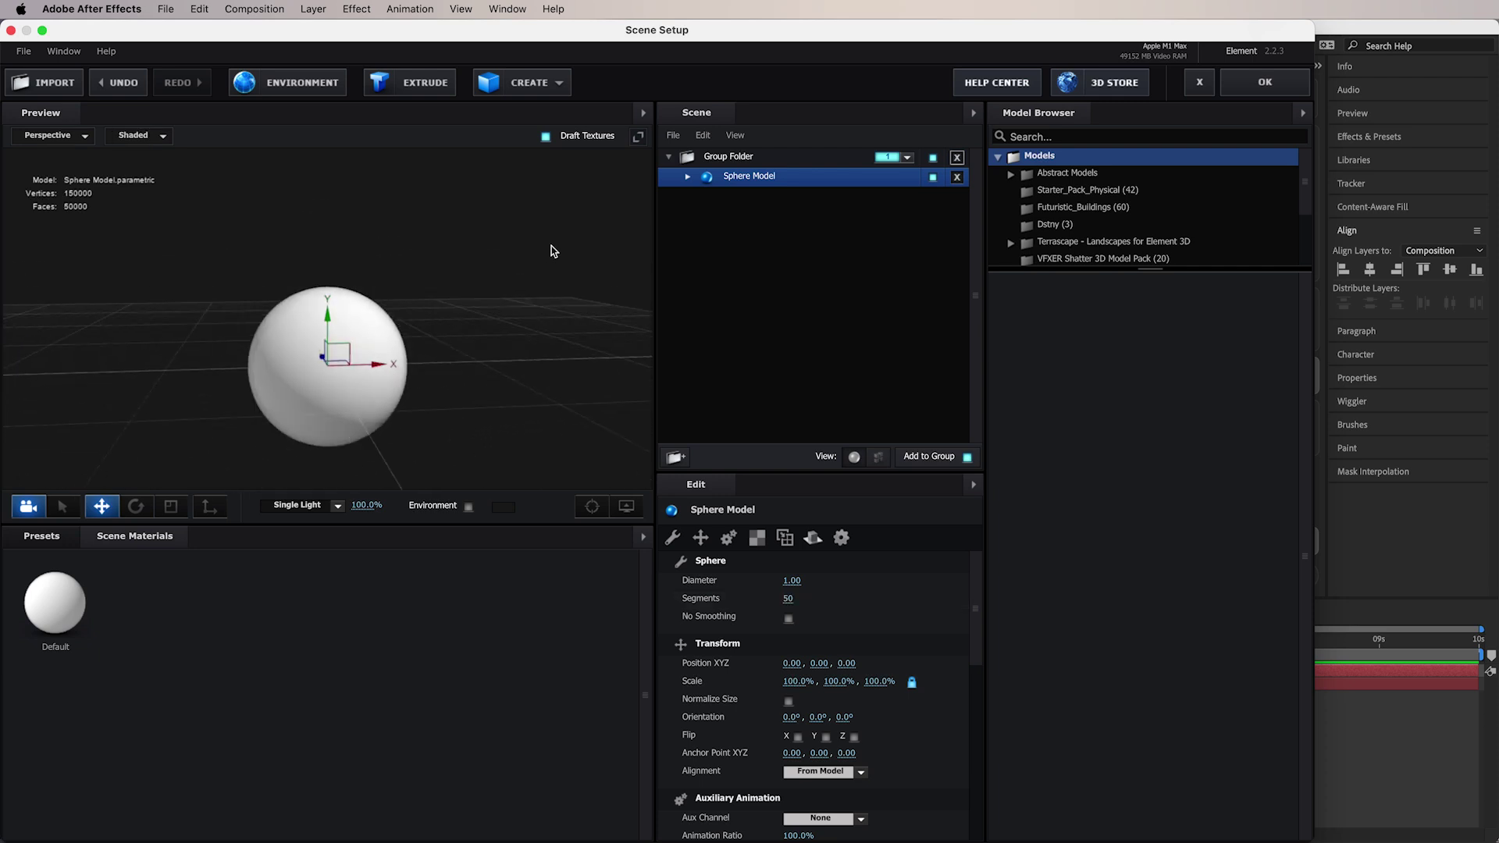
Load BackLight_2K_1B.jpg as the environment texture with brightness -18% and saturation -100%
click(316, 88)
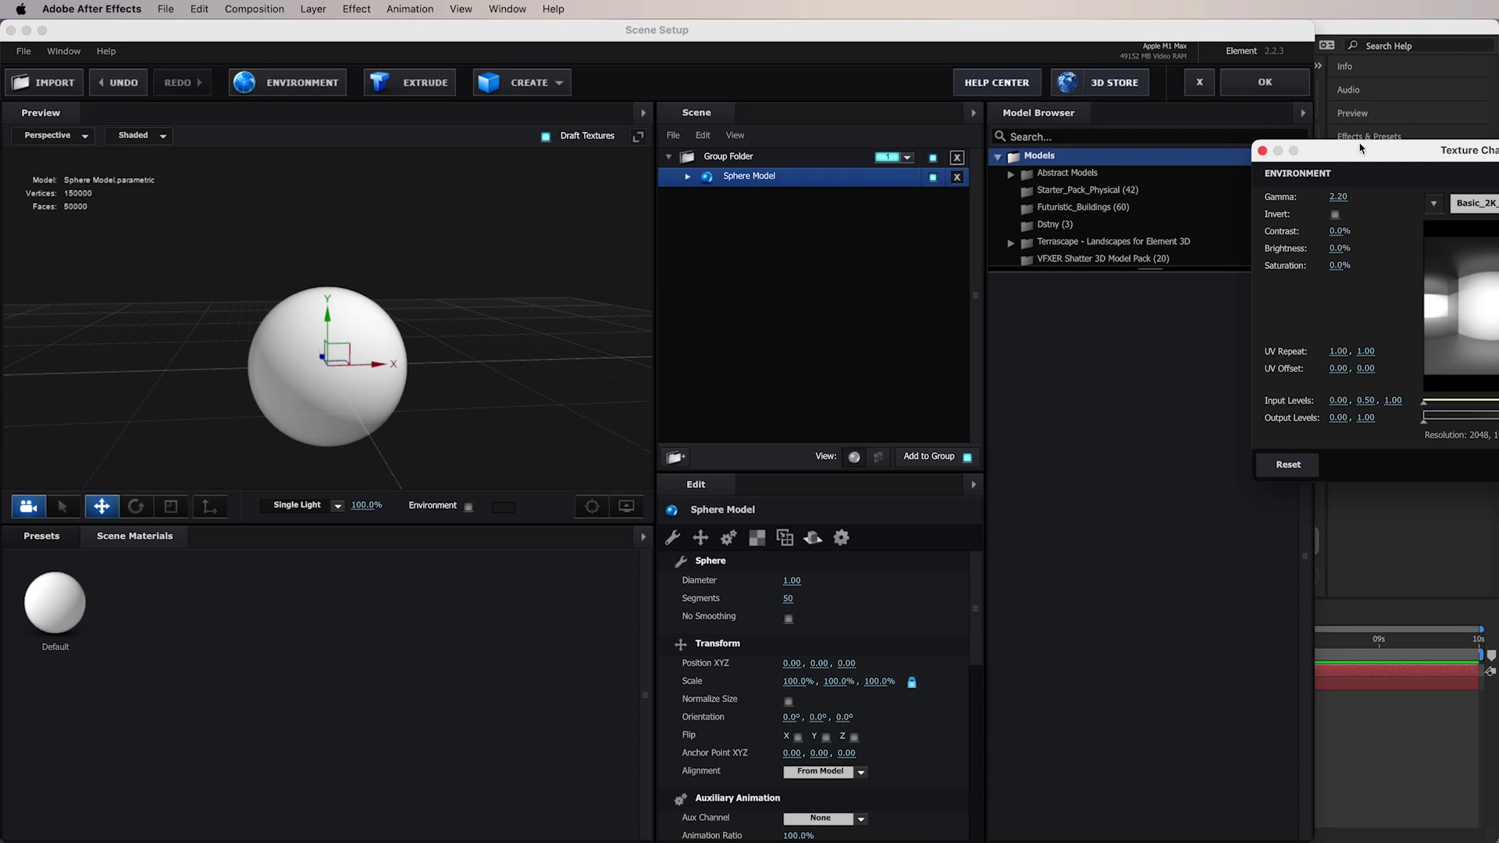
drag(1360, 148, 522, 190)
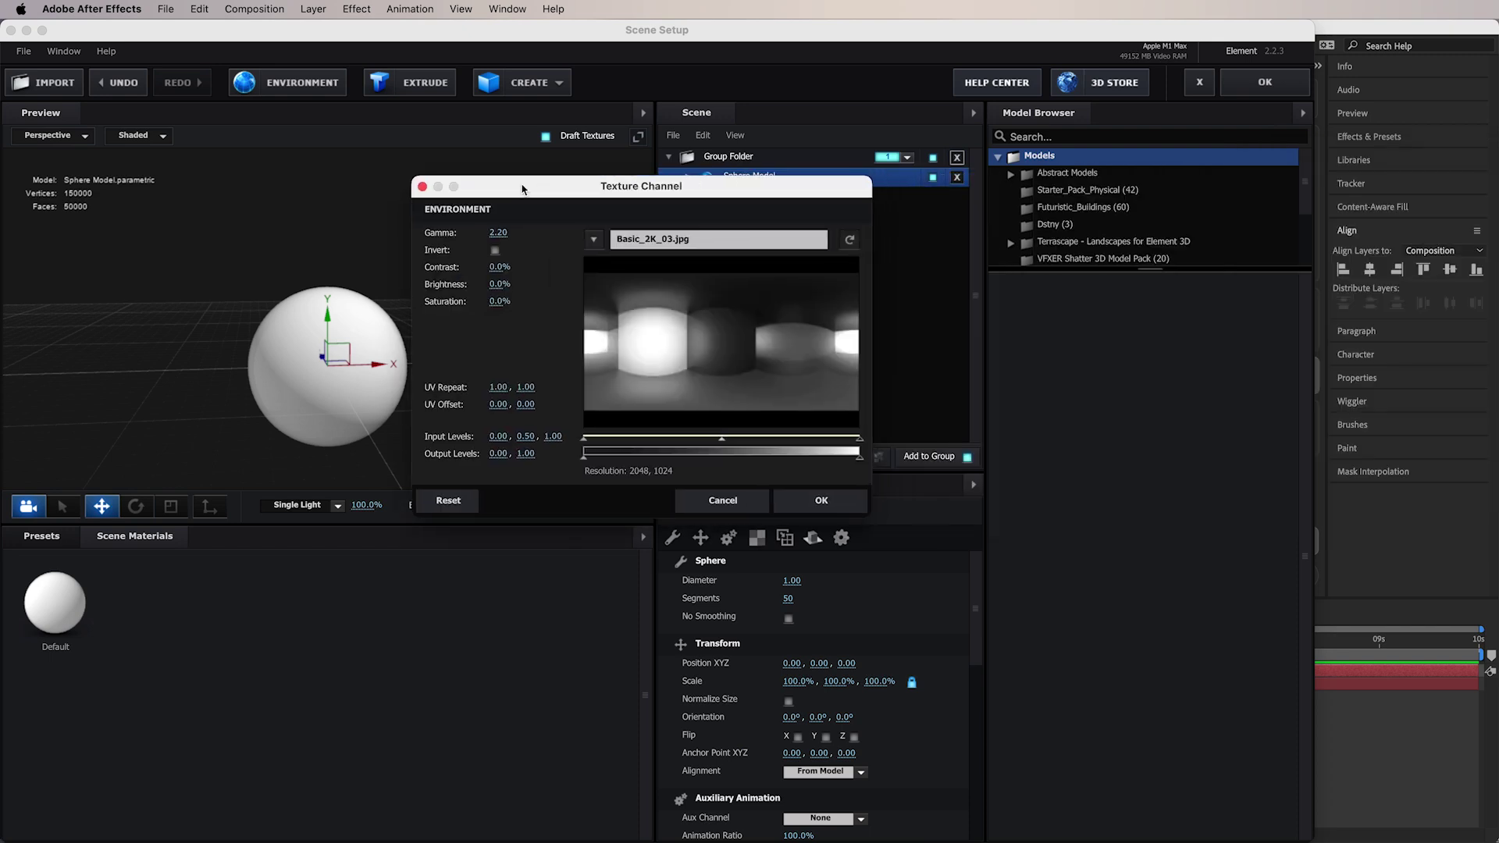
click(652, 243)
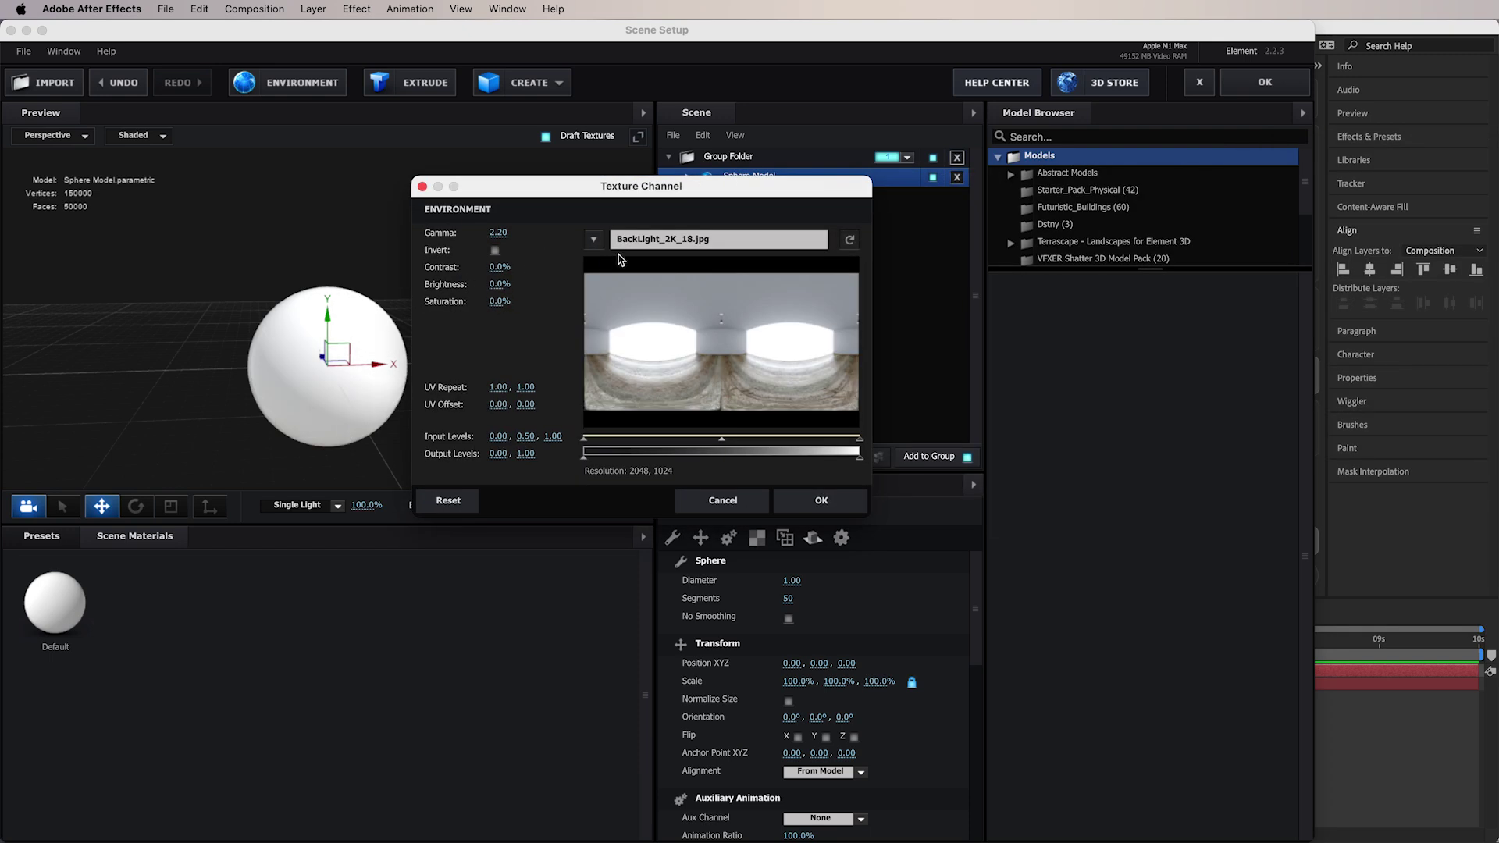
drag(500, 302, 290, 305)
mouse_move(499, 284)
mouse_down()
mouse_move(492, 300)
mouse_move(485, 285)
mouse_up()
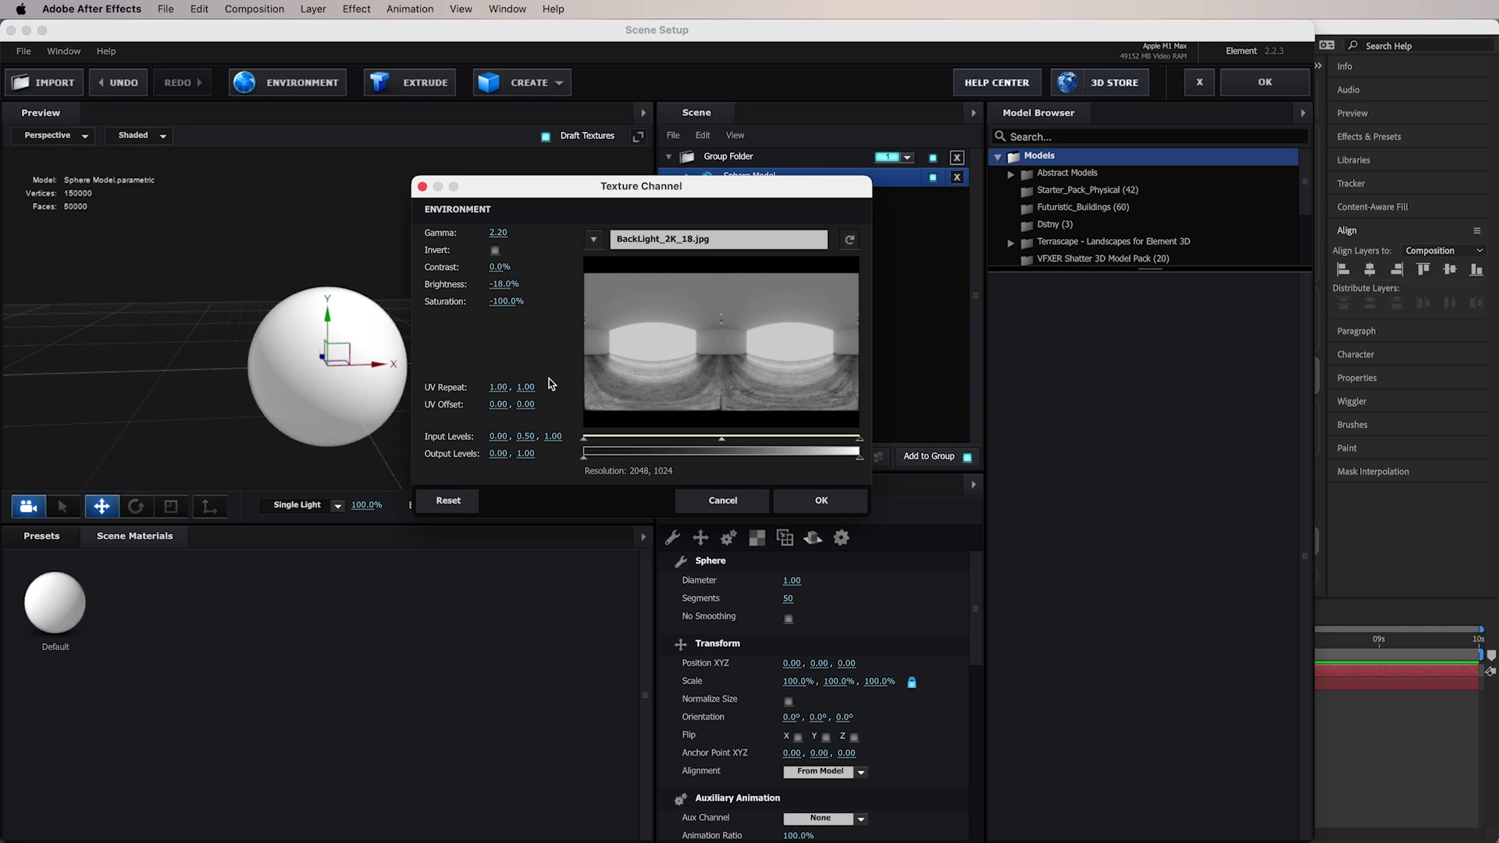
key(Return)
Apply the Glass material from the Physical presets to the sphere model
click(59, 540)
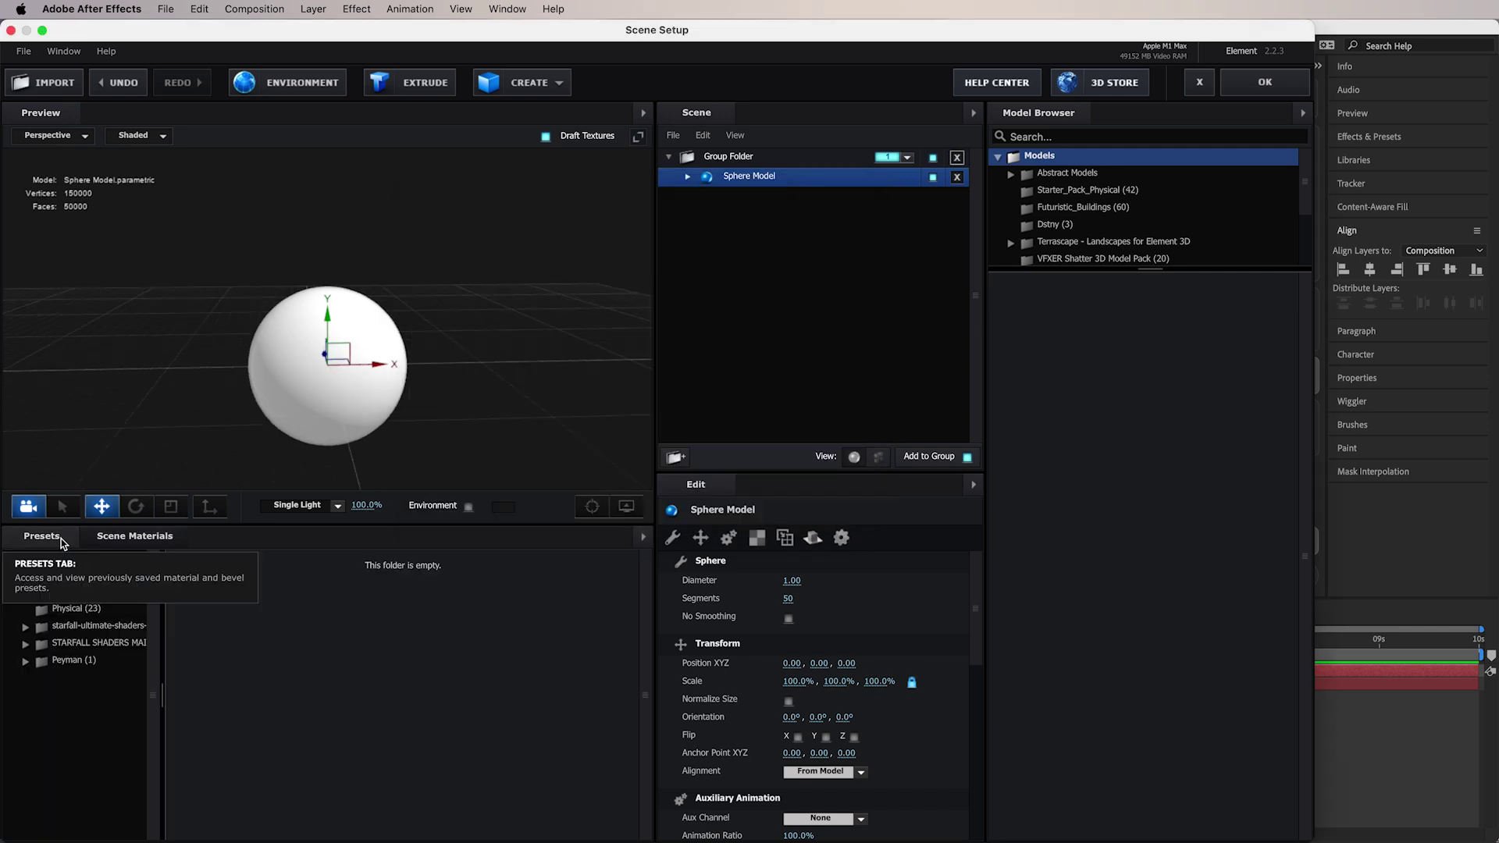
click(686, 176)
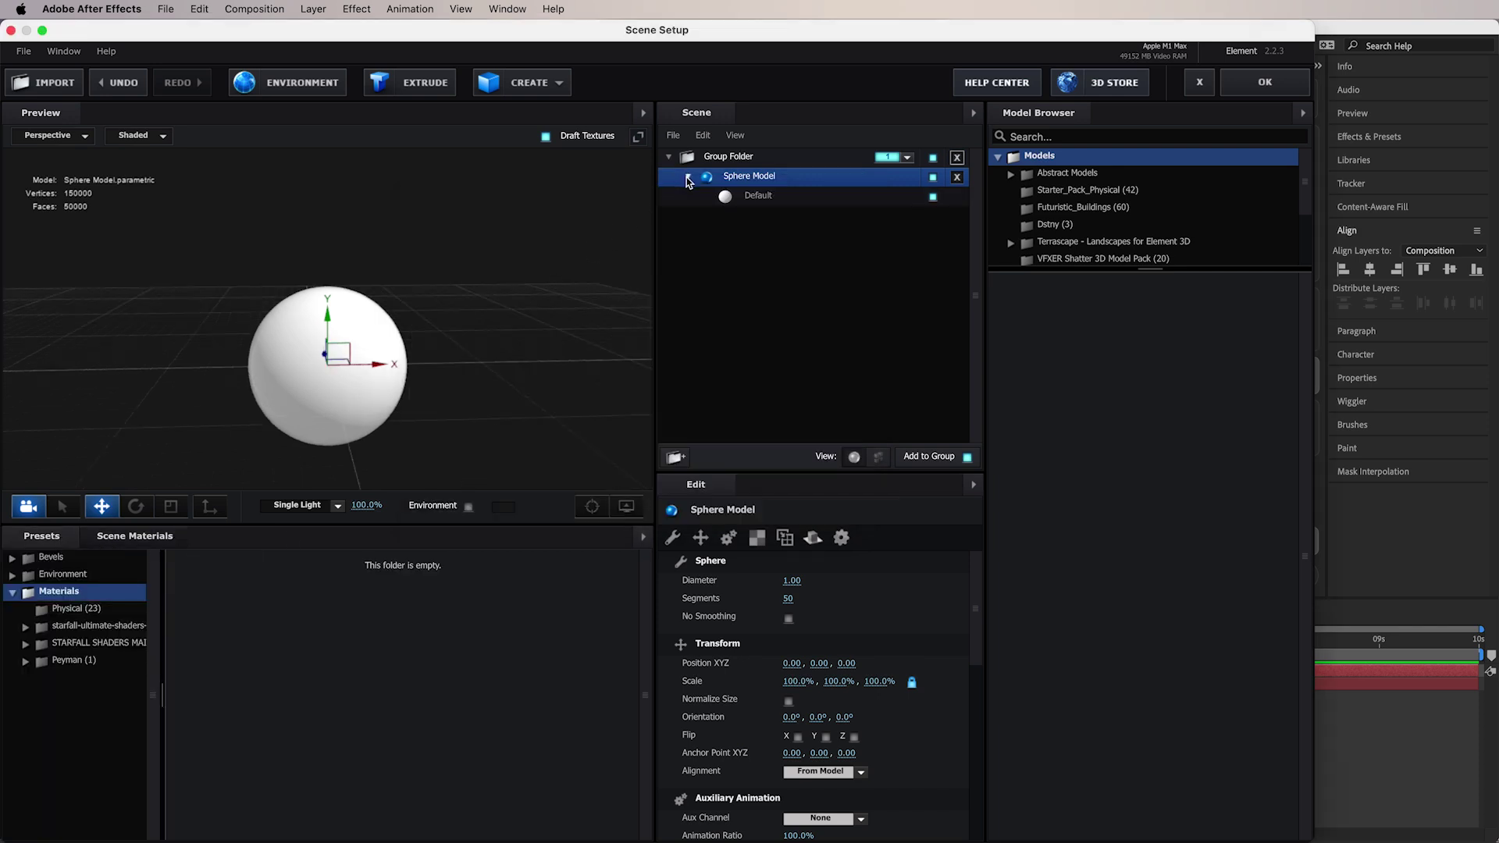
click(97, 613)
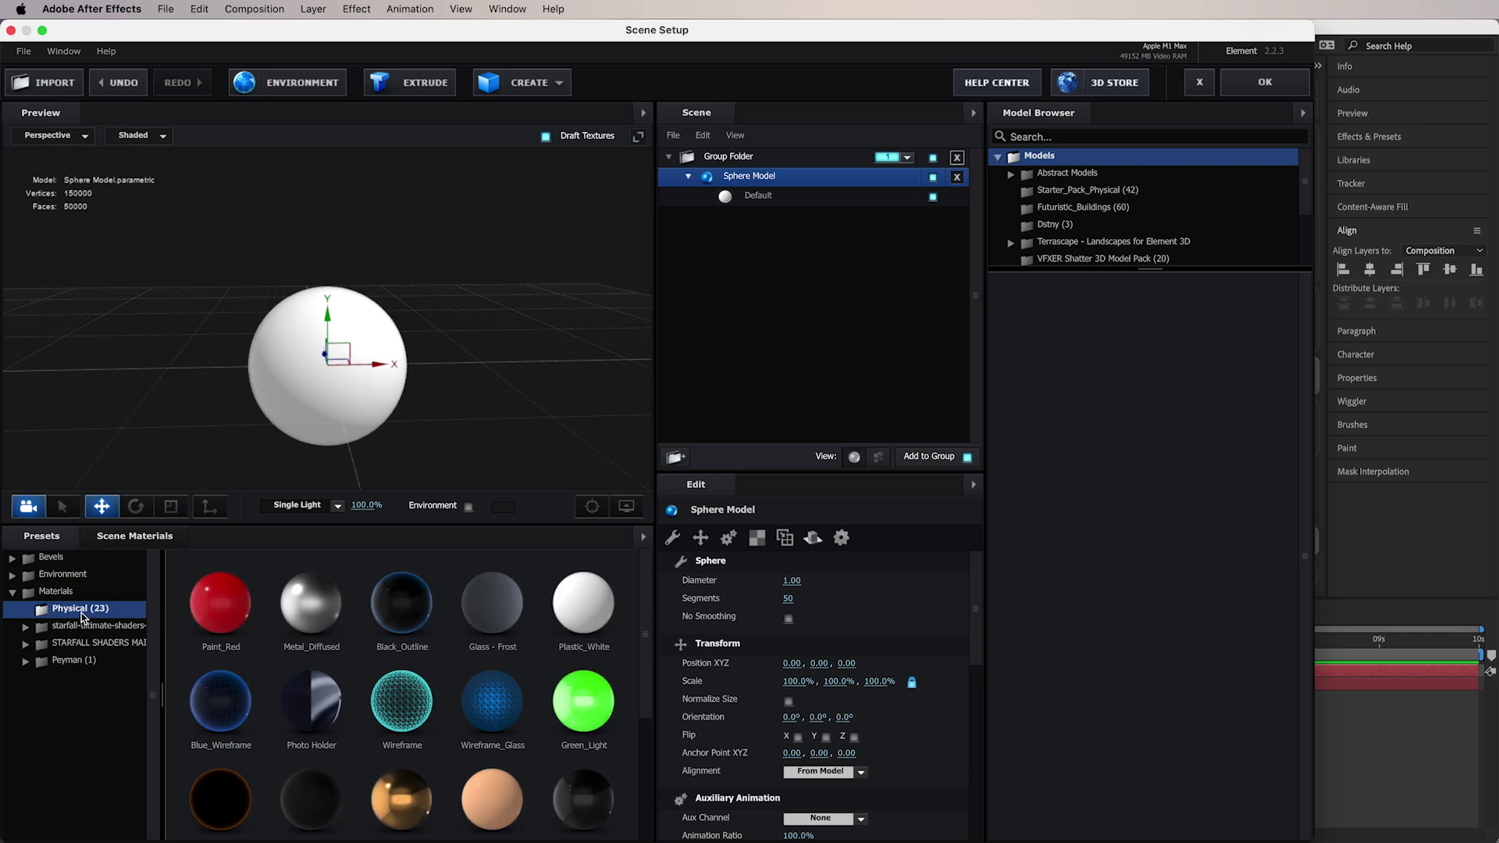
scroll(539, 707, down, 5)
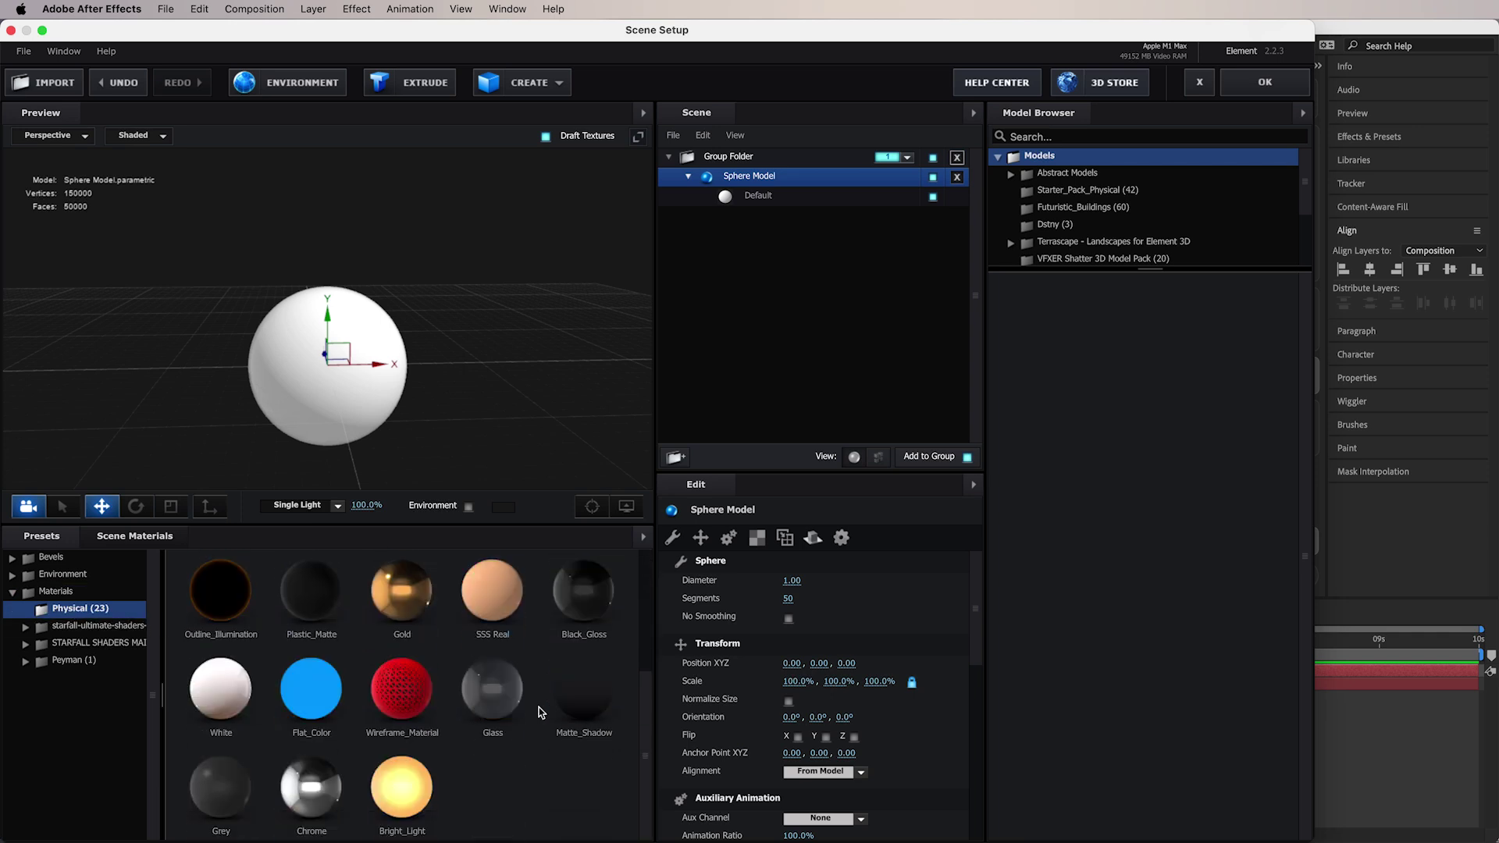
click(489, 693)
drag(404, 325, 461, 302)
Change the refraction color of the sphere's Glass material to white (FFFFFF)
click(754, 196)
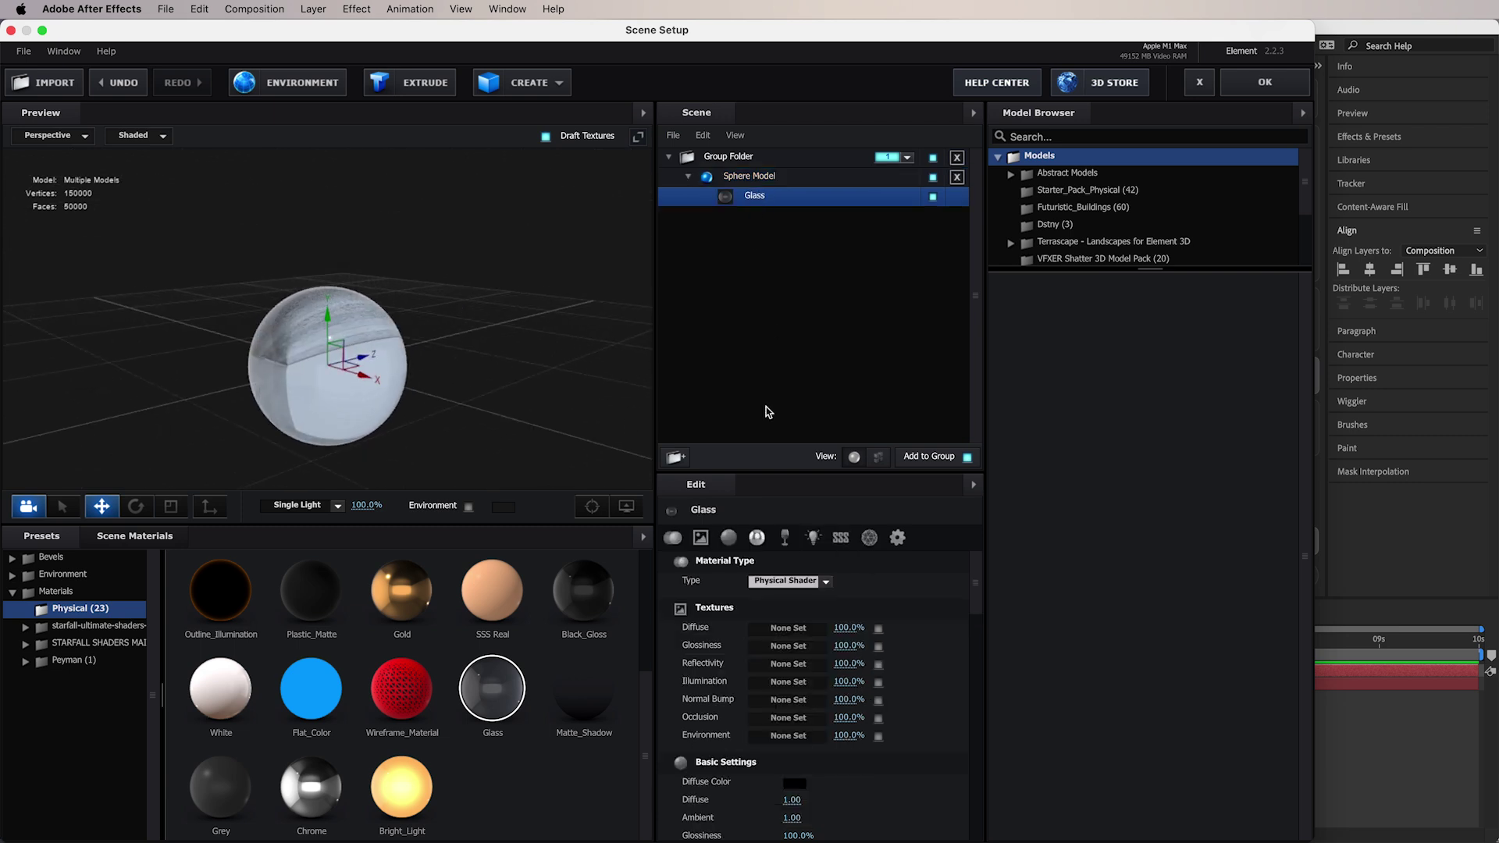
drag(977, 593, 977, 648)
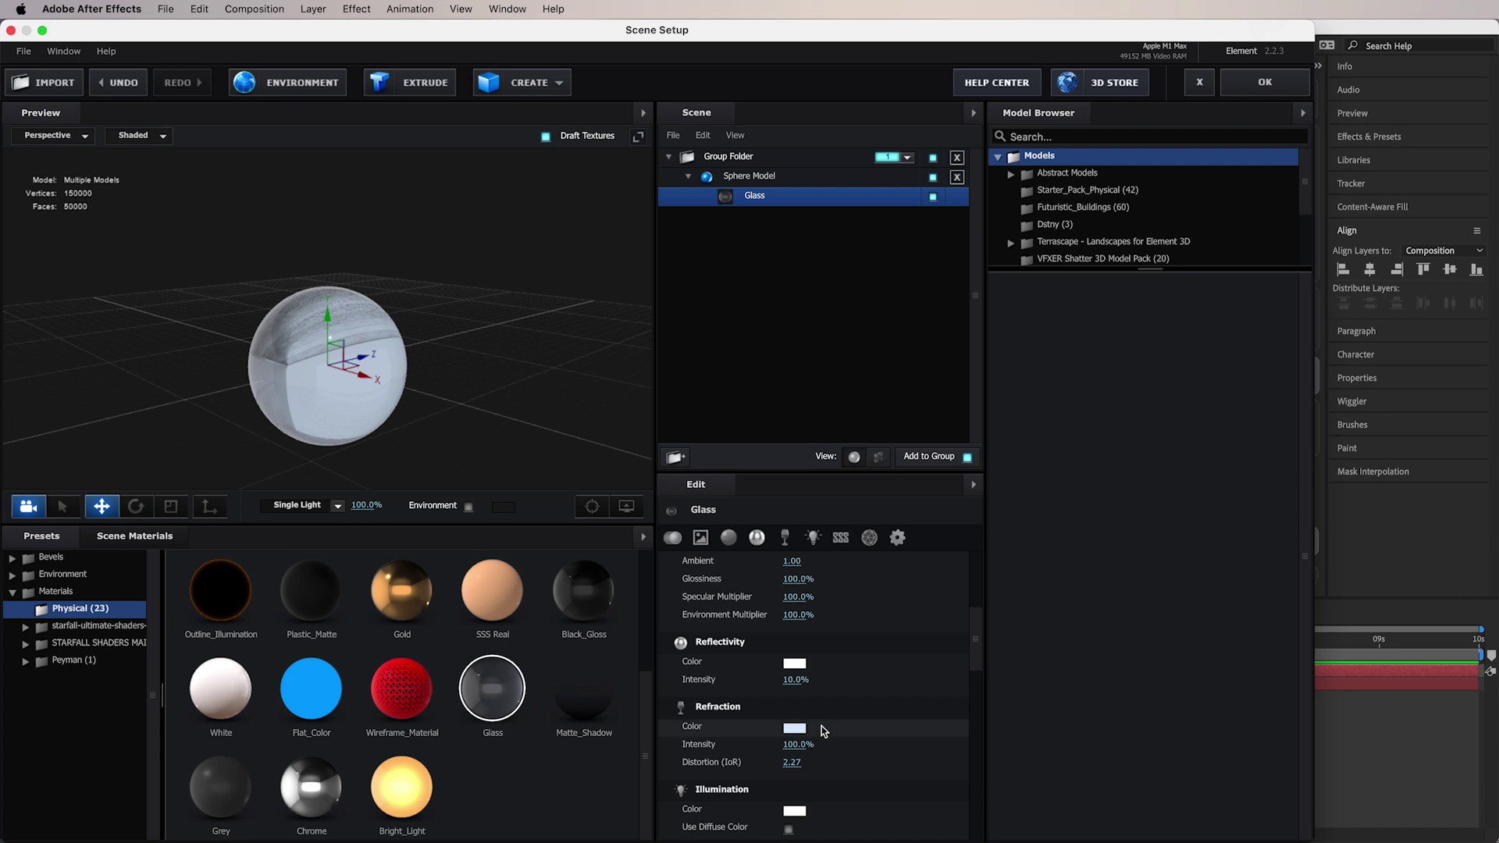
click(794, 727)
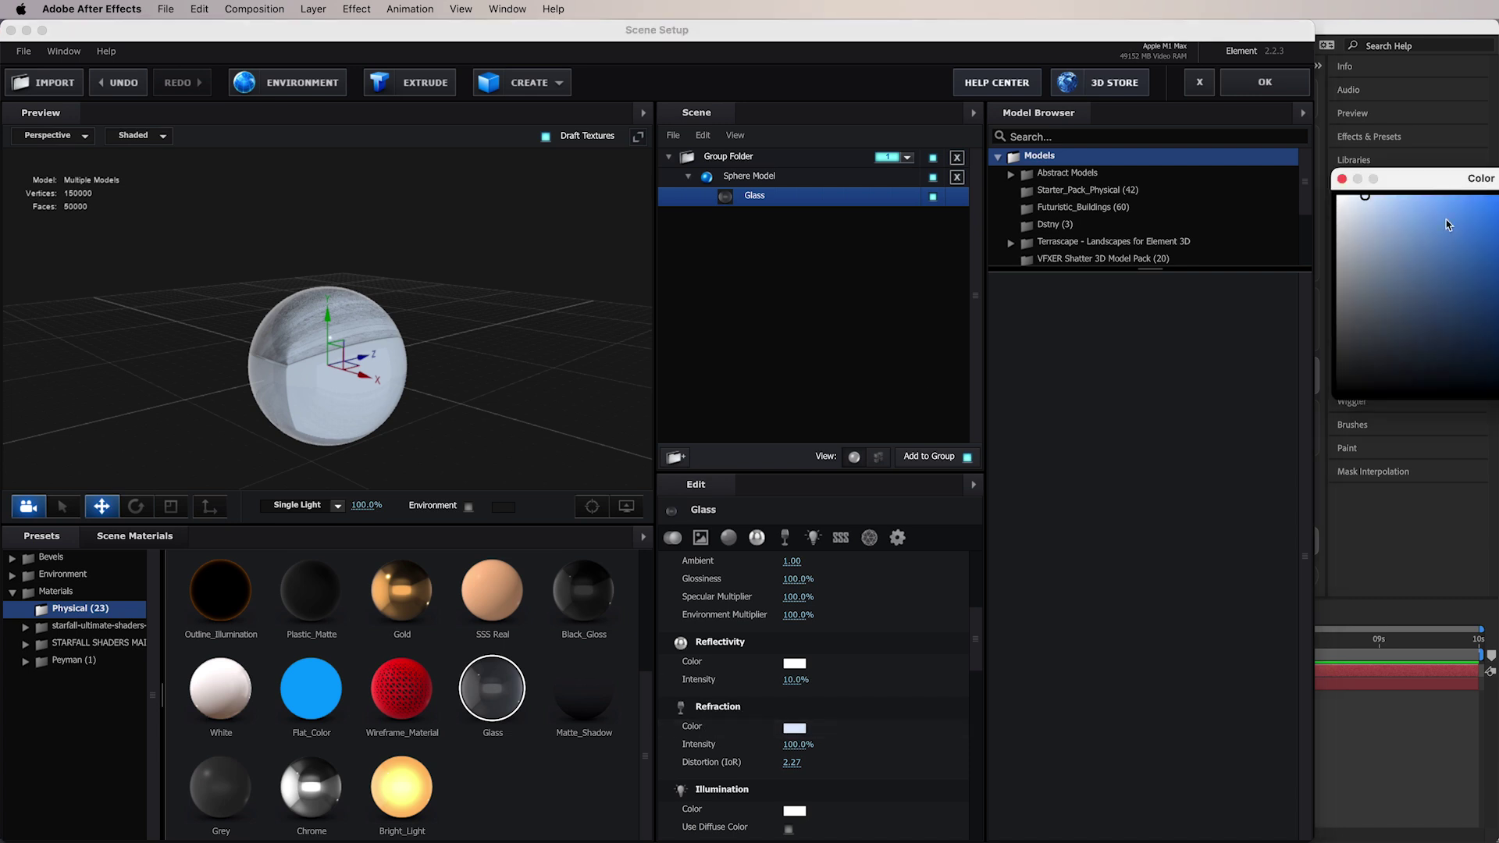
drag(1422, 185, 895, 236)
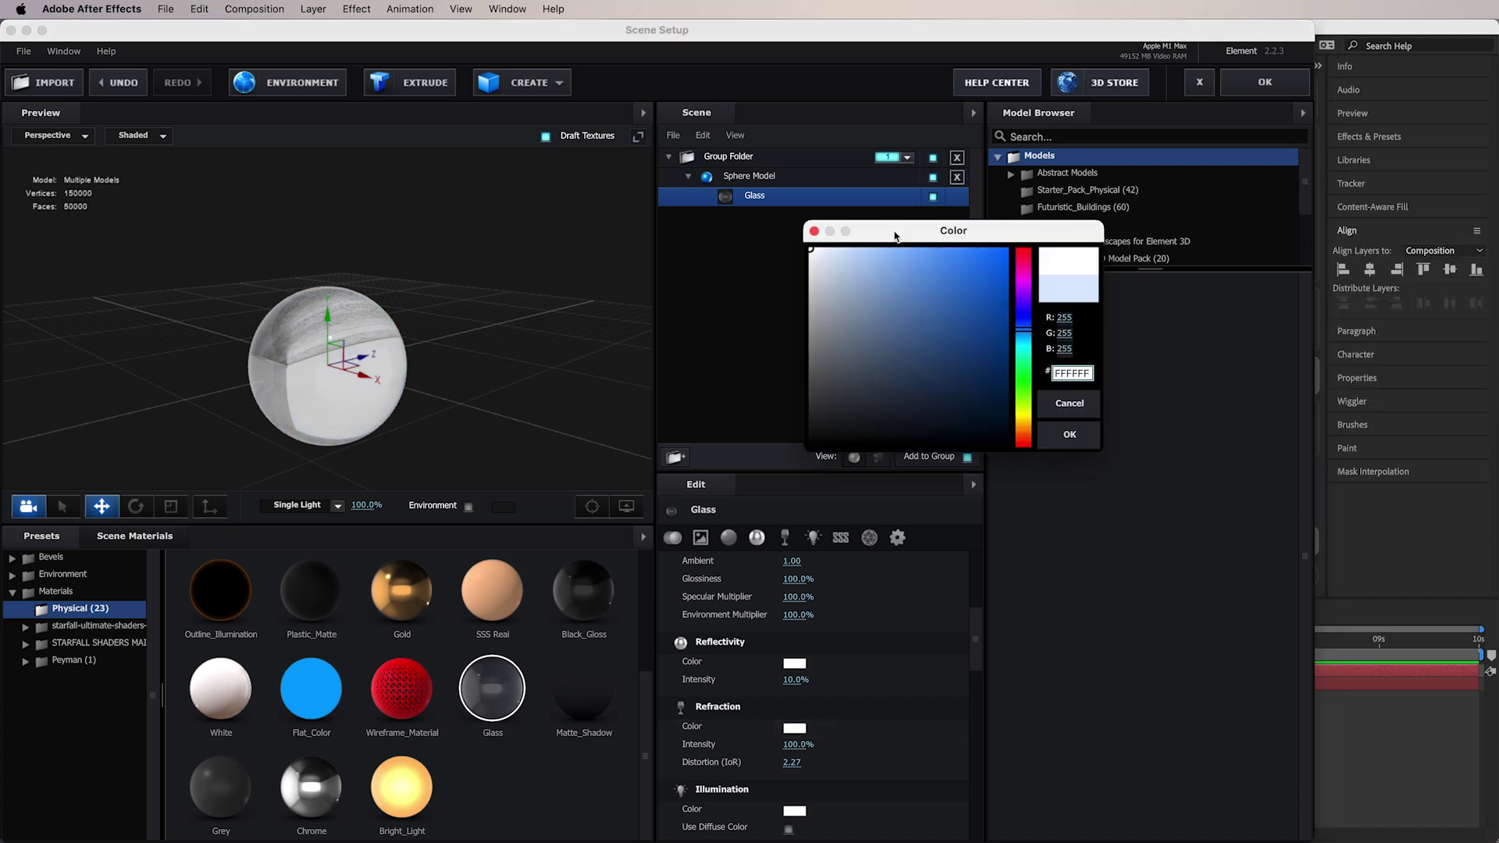
click(1070, 434)
scroll(882, 705, up, 5)
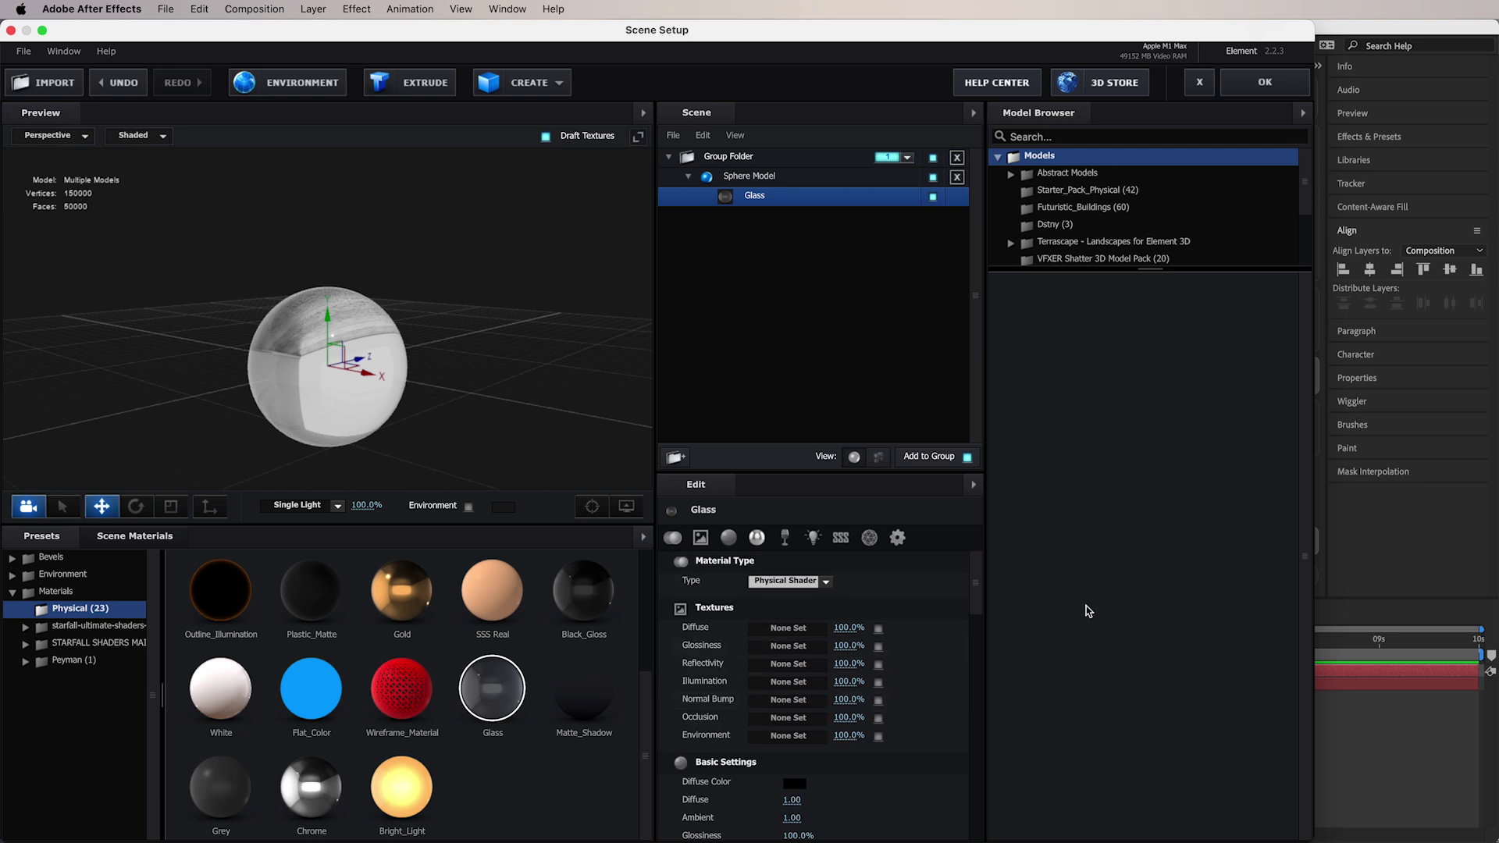
Load the Glass_Frost specular image from Finder as the Glass material's glossiness texture and inspect the frosted surface up close
key(super+Tab)
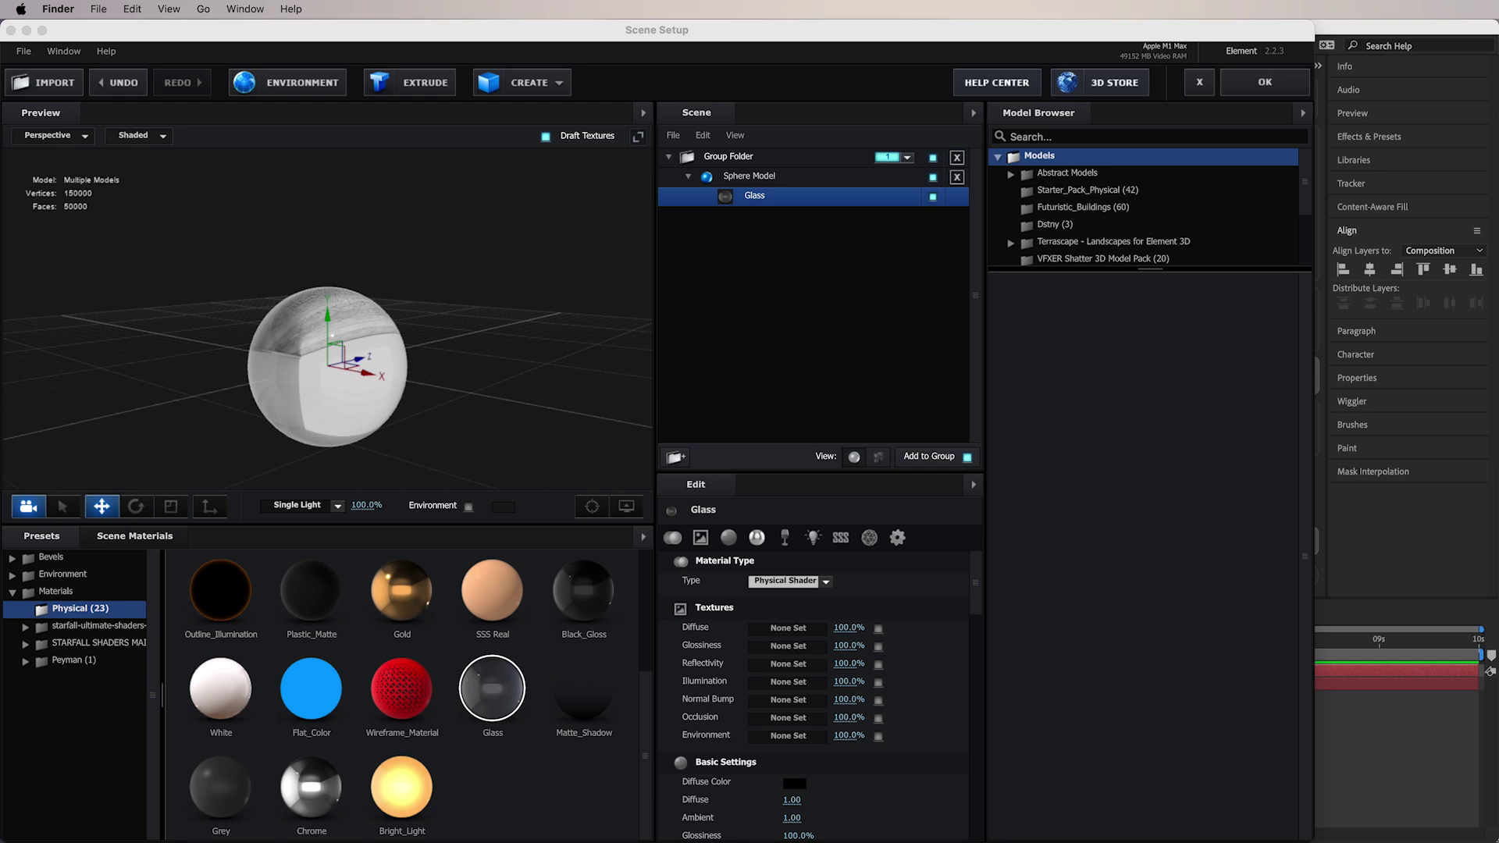
drag(1171, 460, 785, 654)
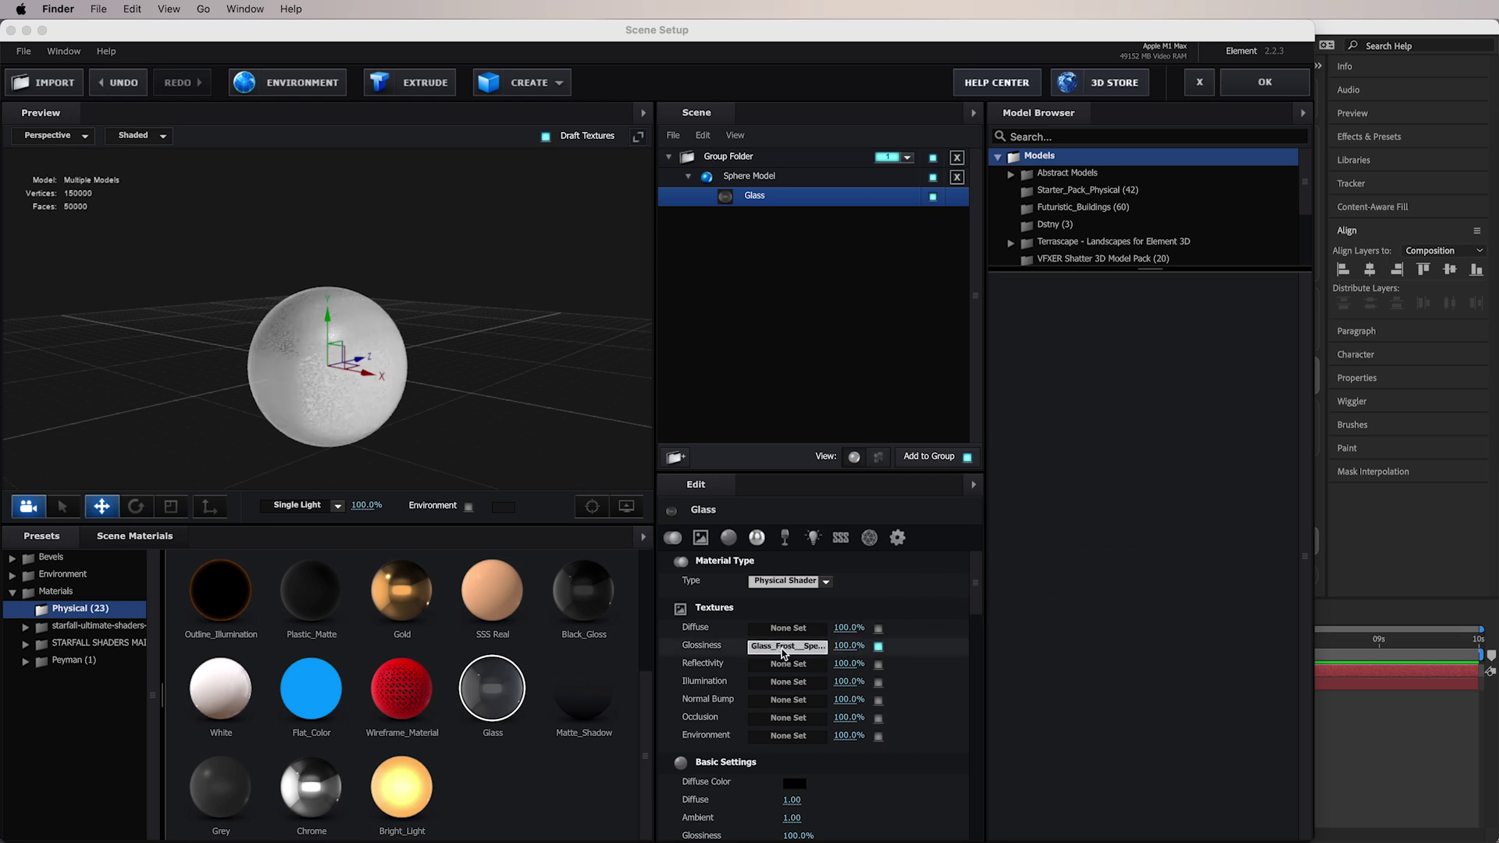
click(535, 418)
scroll(461, 445, down, 3)
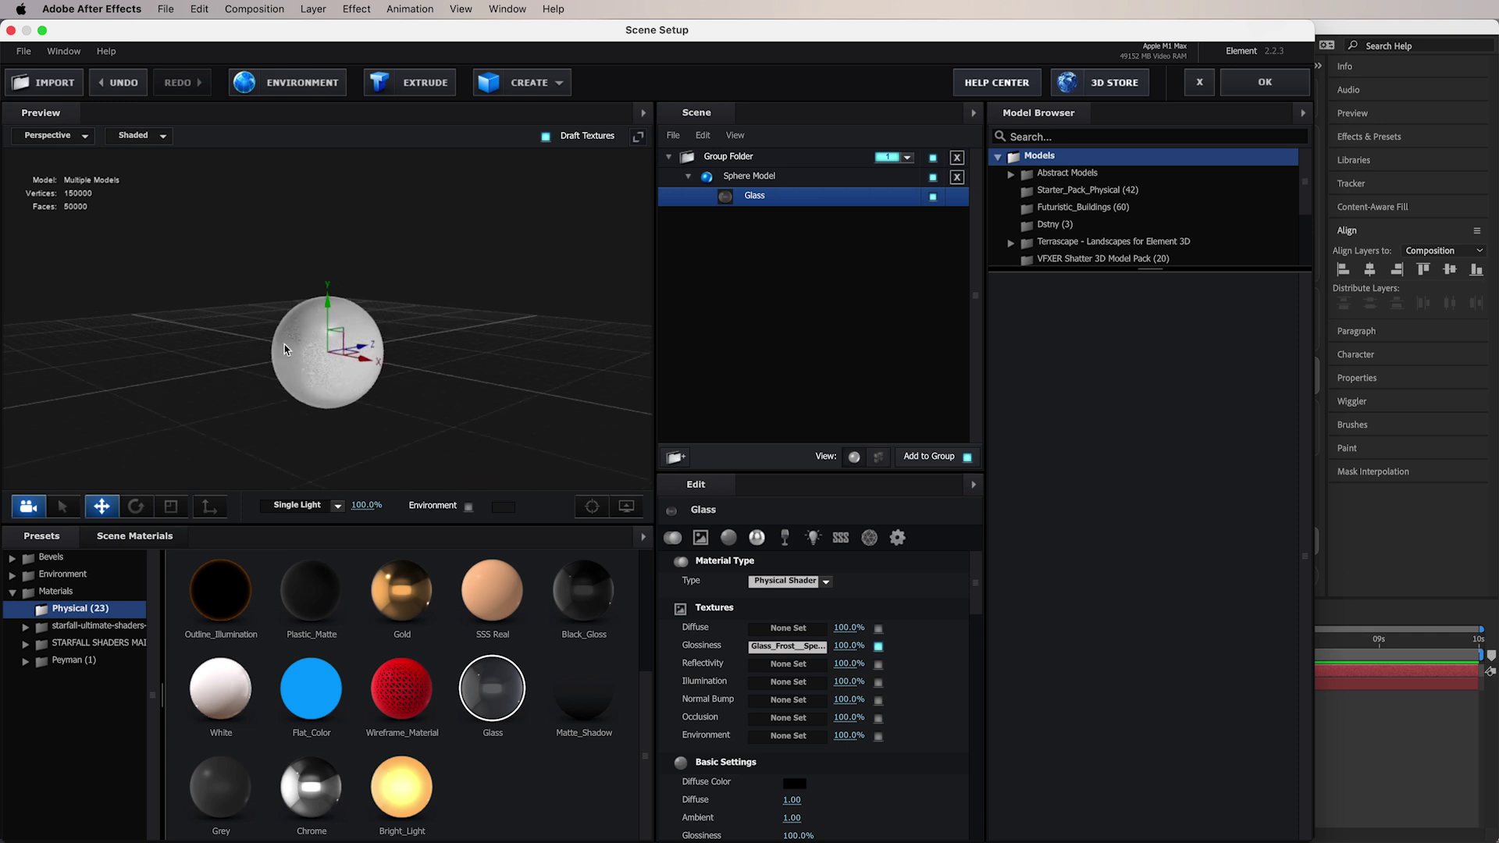
scroll(285, 348, up, 8)
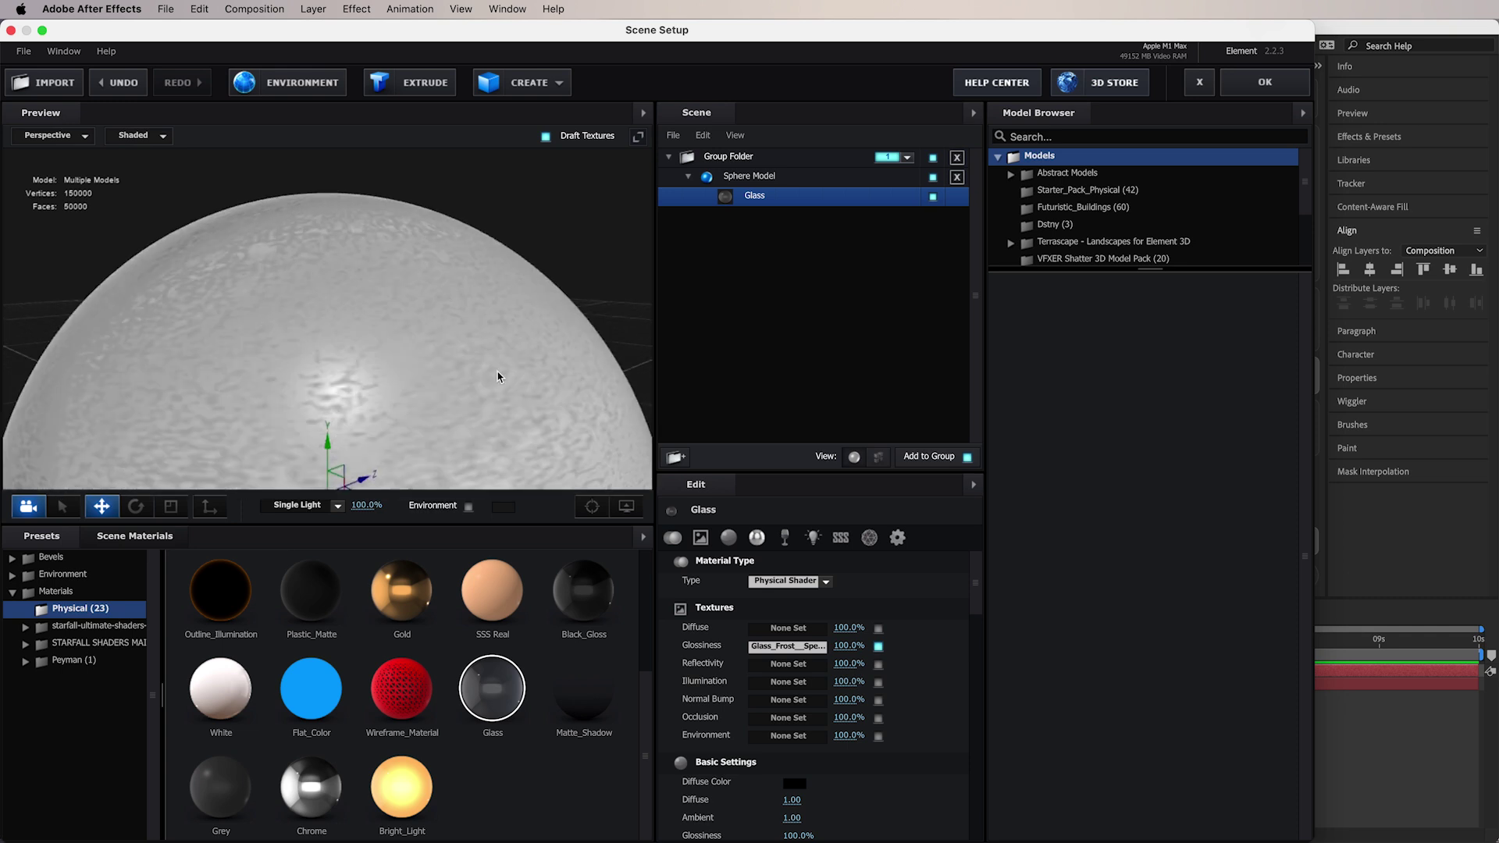
Inspect the frosted sphere with draft textures turned off and accept the scene setup
click(545, 136)
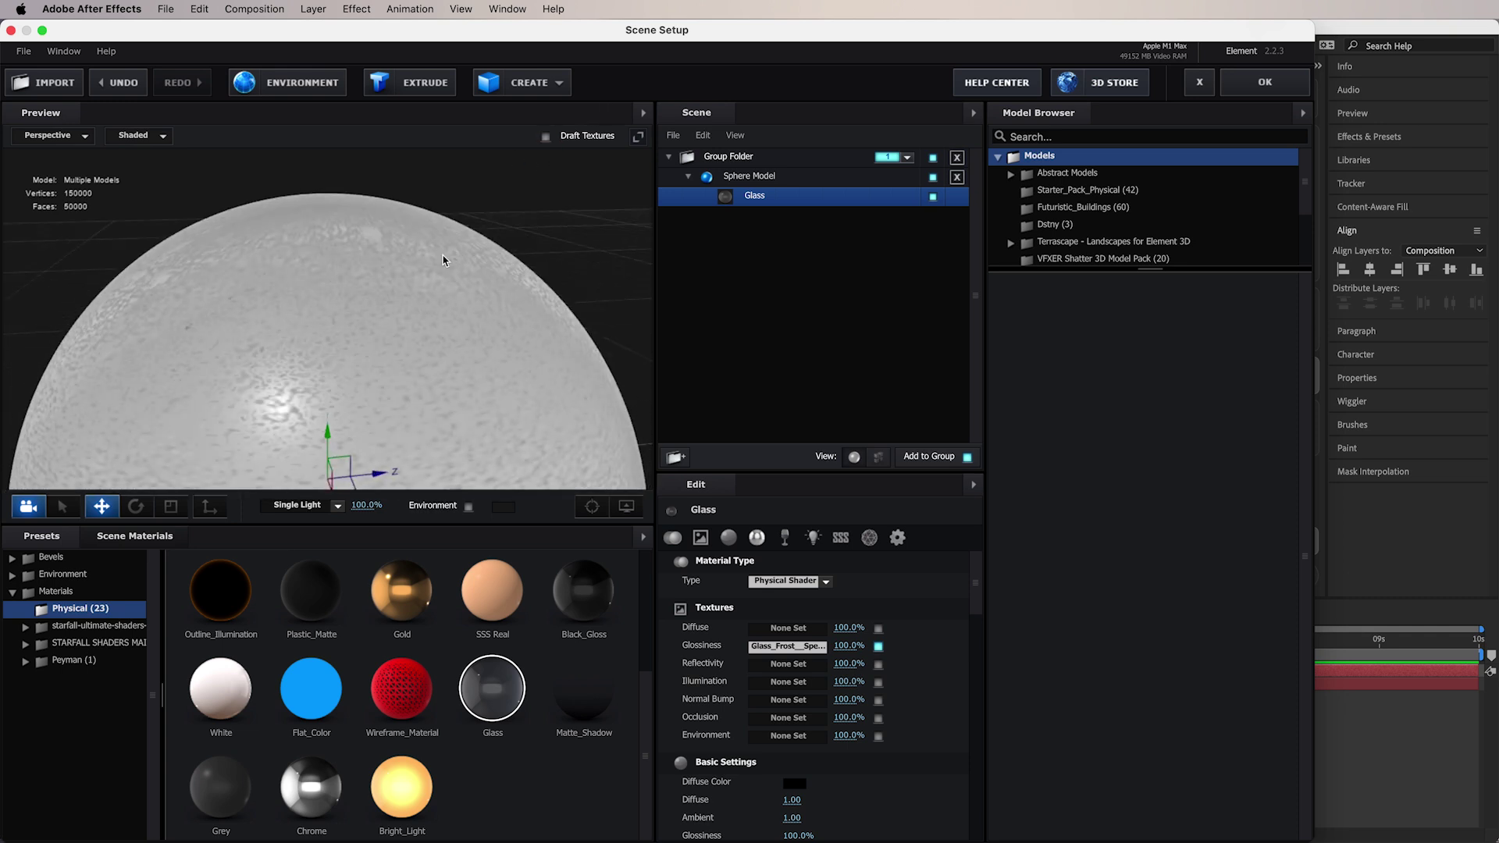
scroll(469, 262, up, 2)
scroll(405, 327, down, 5)
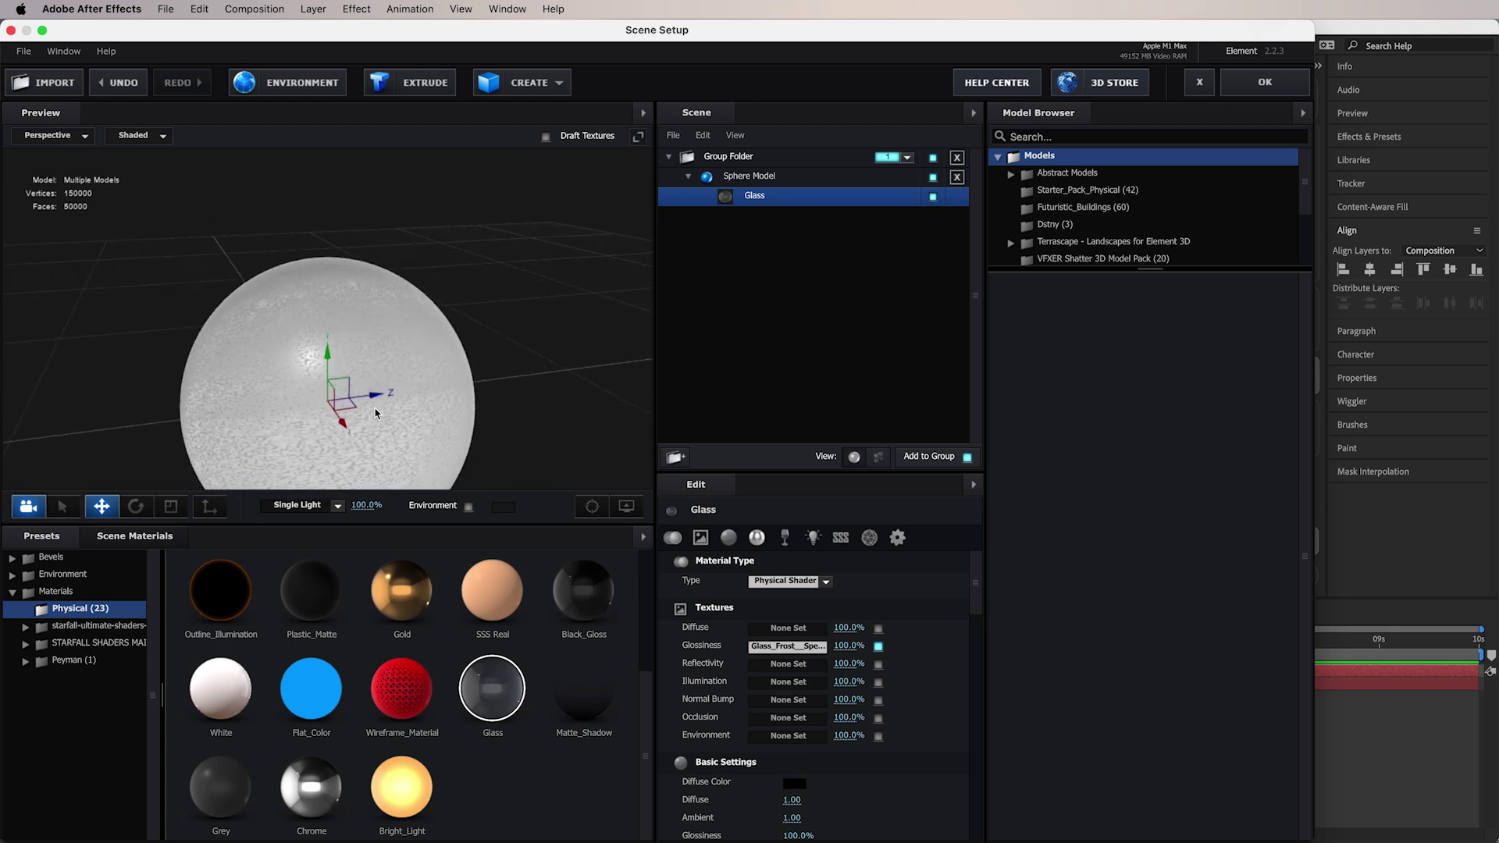
scroll(375, 413, down, 1)
drag(373, 408, 357, 373)
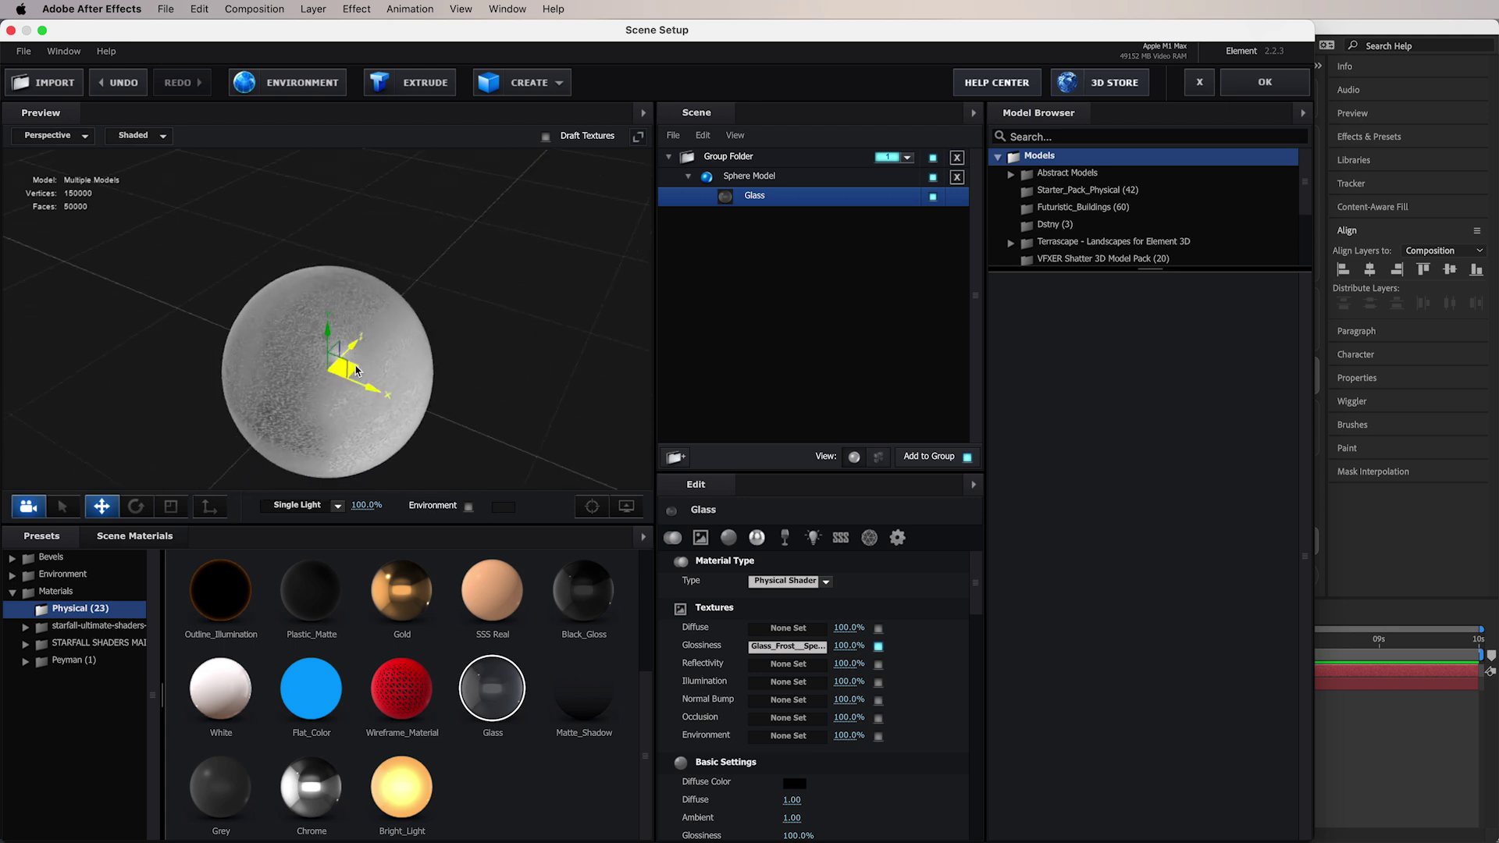
scroll(355, 370, down, 2)
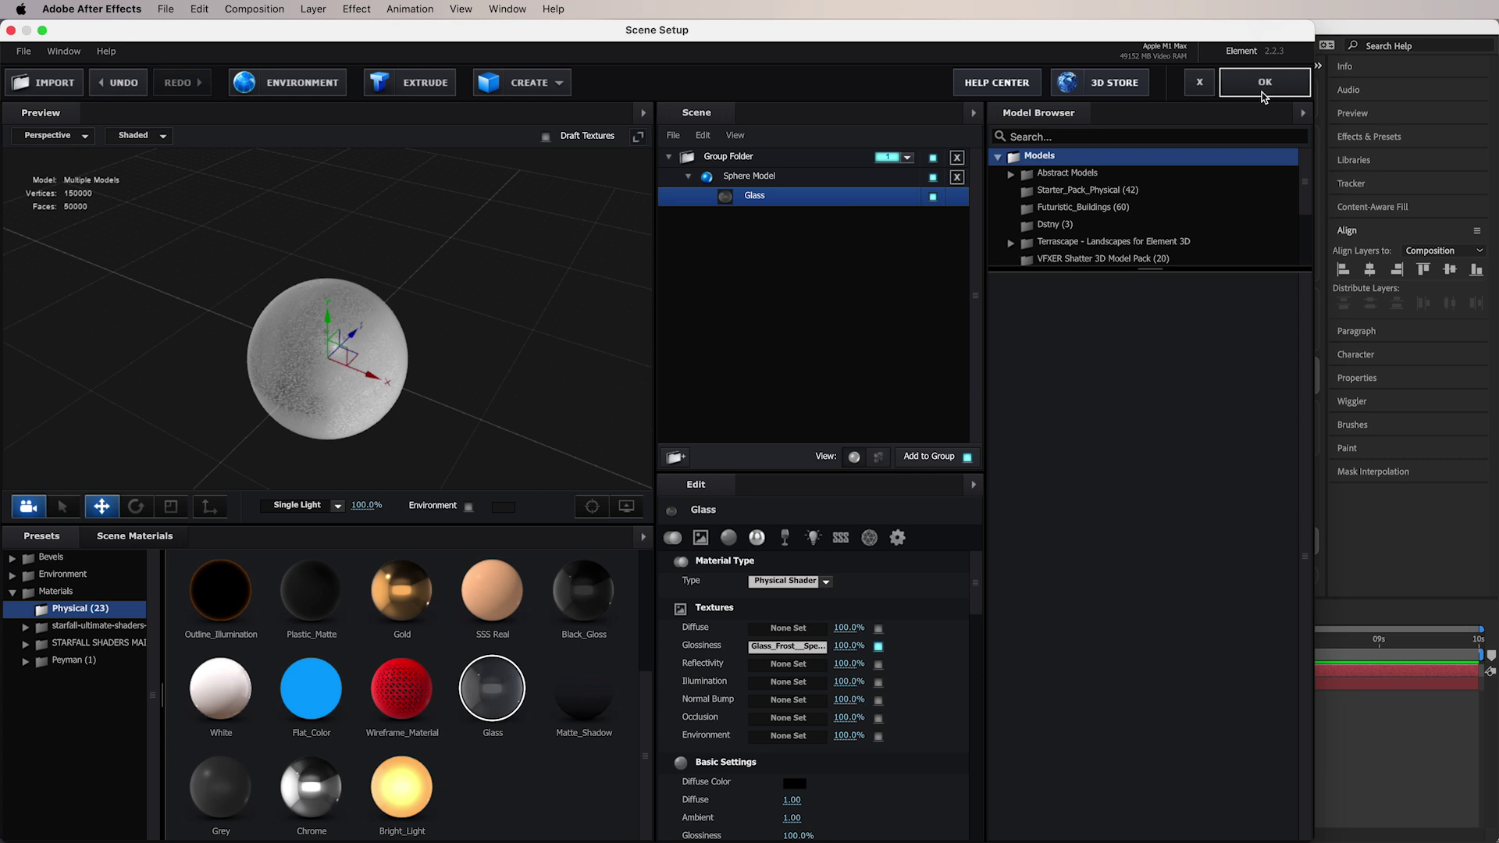
click(1263, 82)
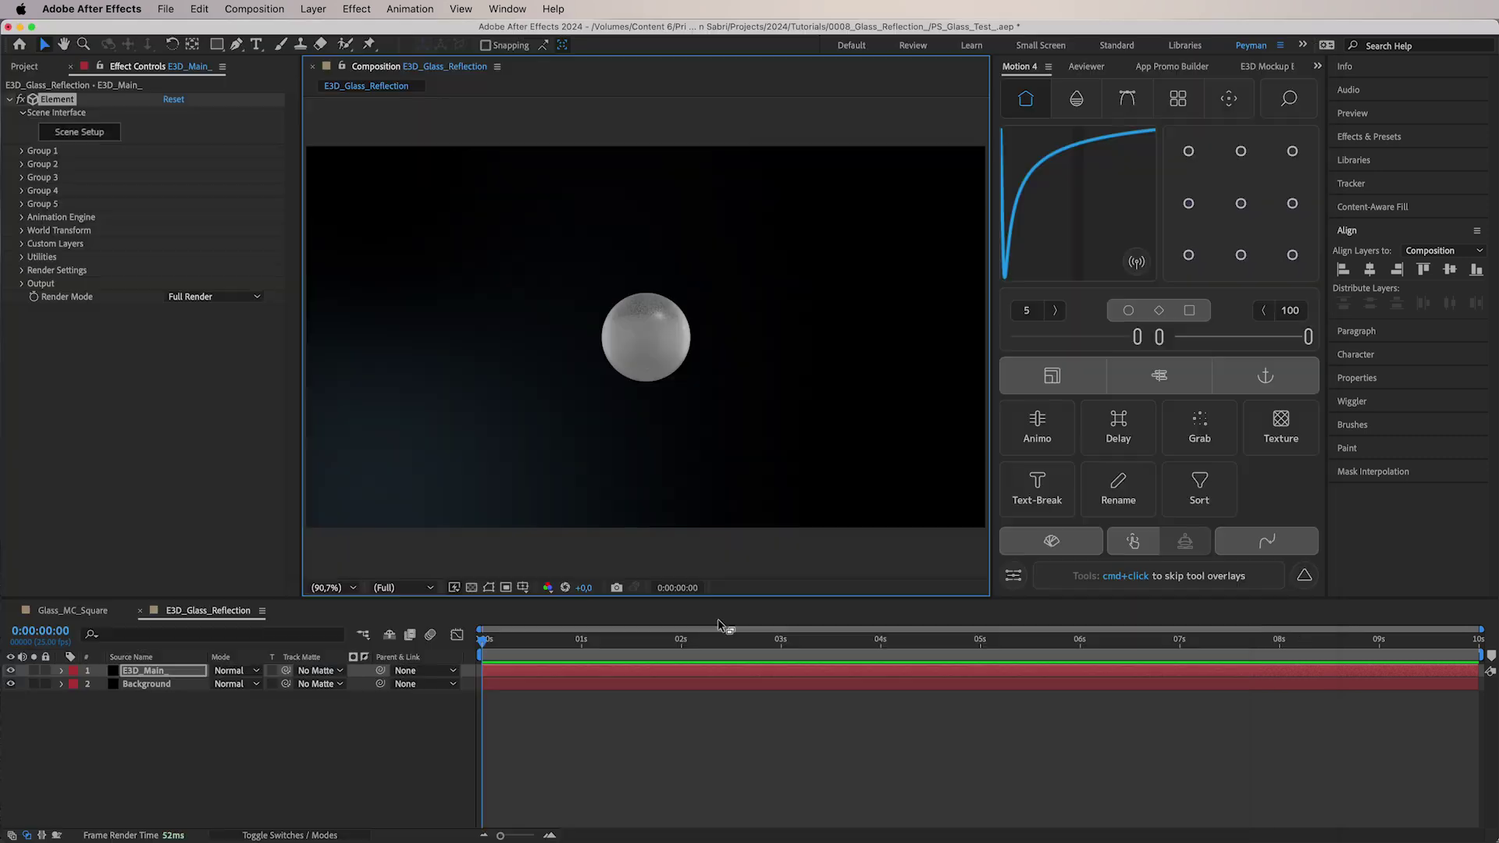
Set Group 1's particle replicator to a particle count of 20 with the Sphere replicator shape
click(22, 151)
click(34, 177)
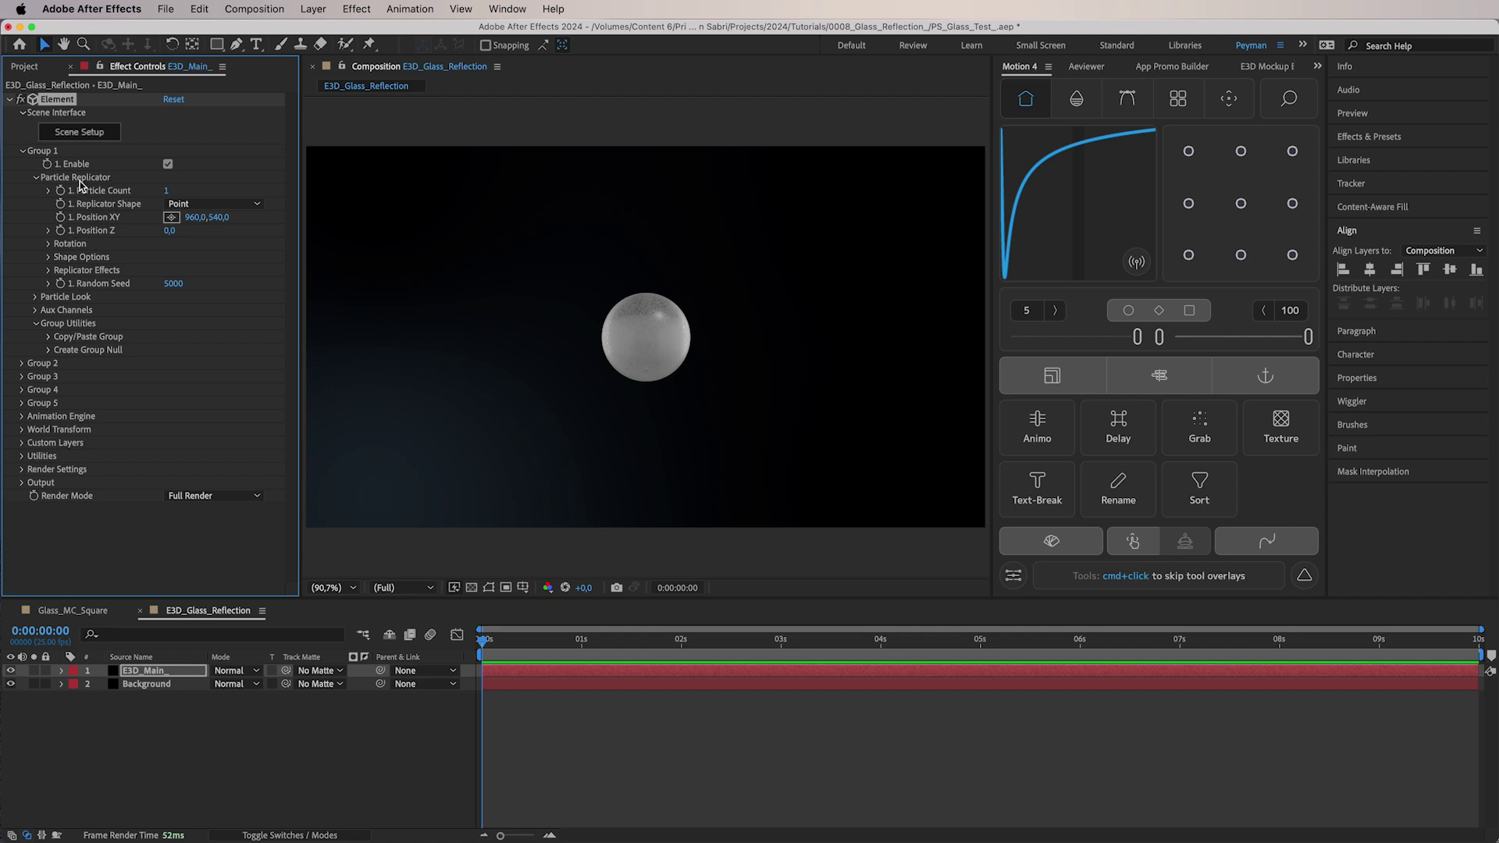
click(169, 192)
text(20)
key(Return)
click(180, 204)
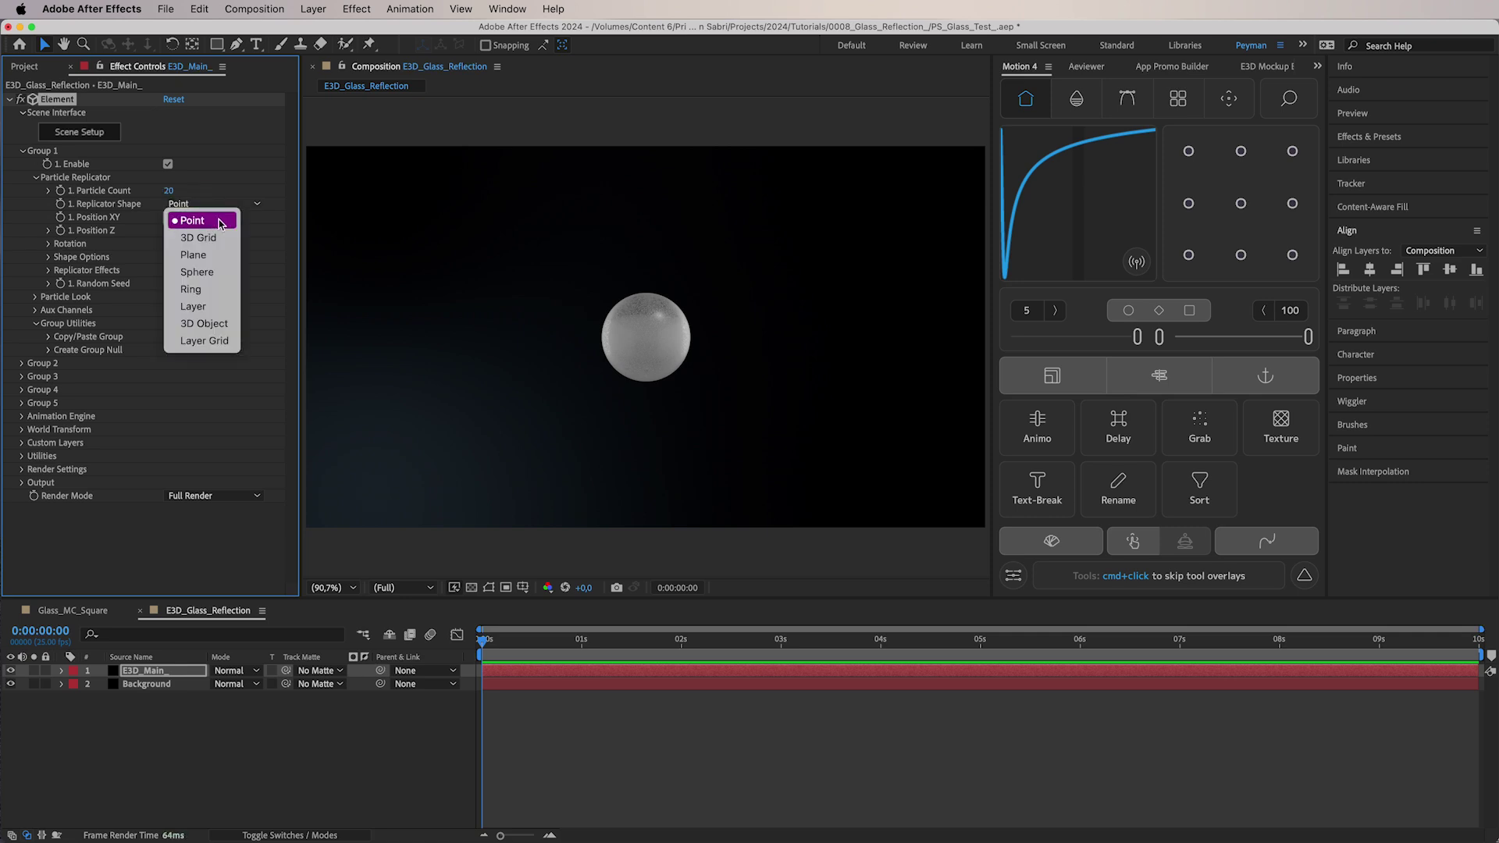
click(229, 272)
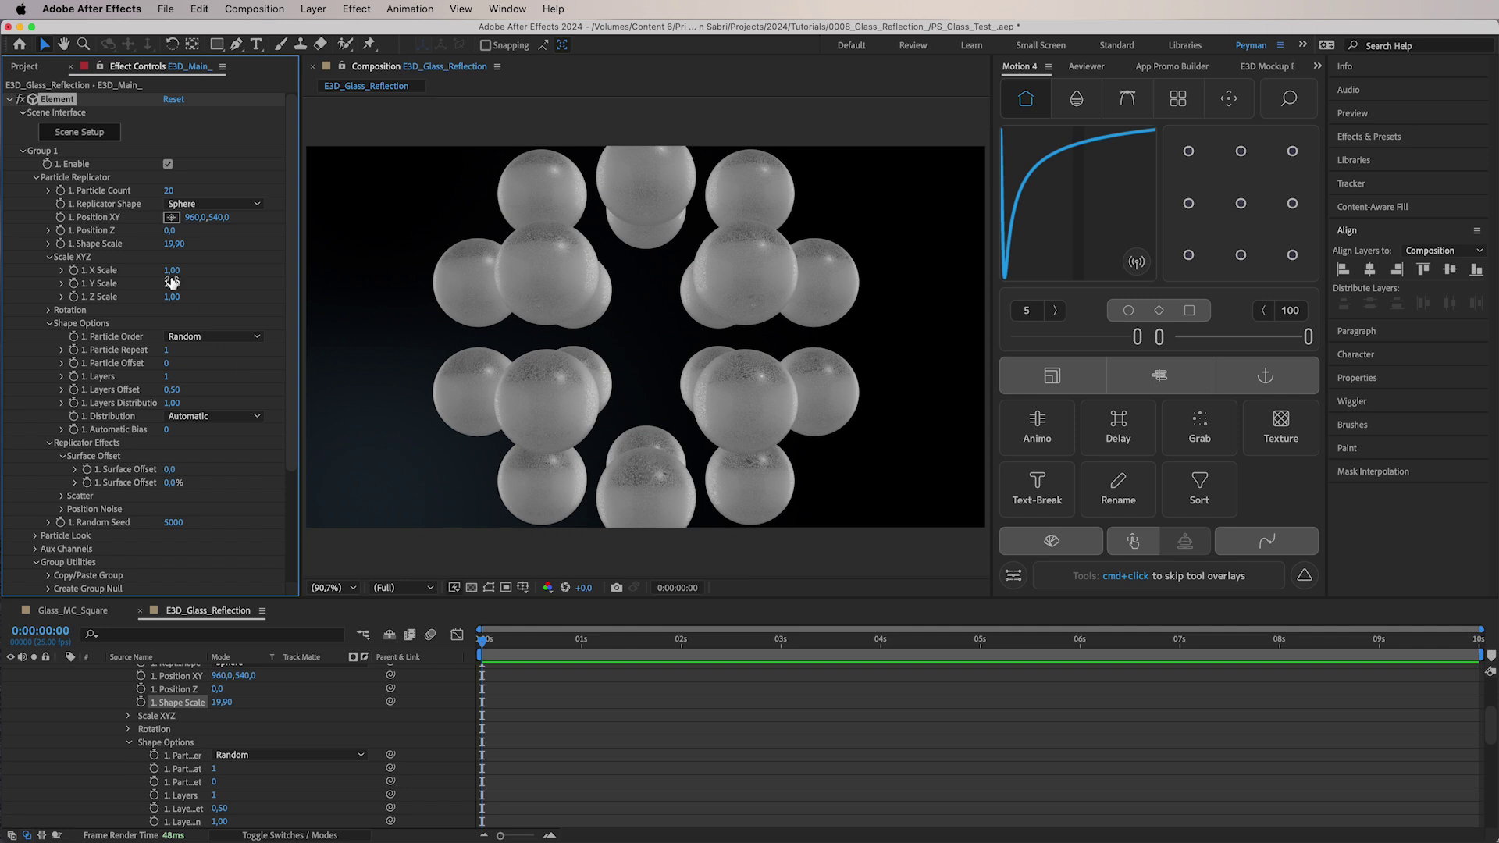
Scatter the replicated spheres with X Scatter 71.4, Y Scatter 12 and Z Scatter 105.8 in the replicator effects
scroll(222, 339, down, 3)
click(62, 448)
drag(171, 475, 250, 476)
click(171, 502)
text(106,3)
key(shift+Tab)
text(12)
key(Return)
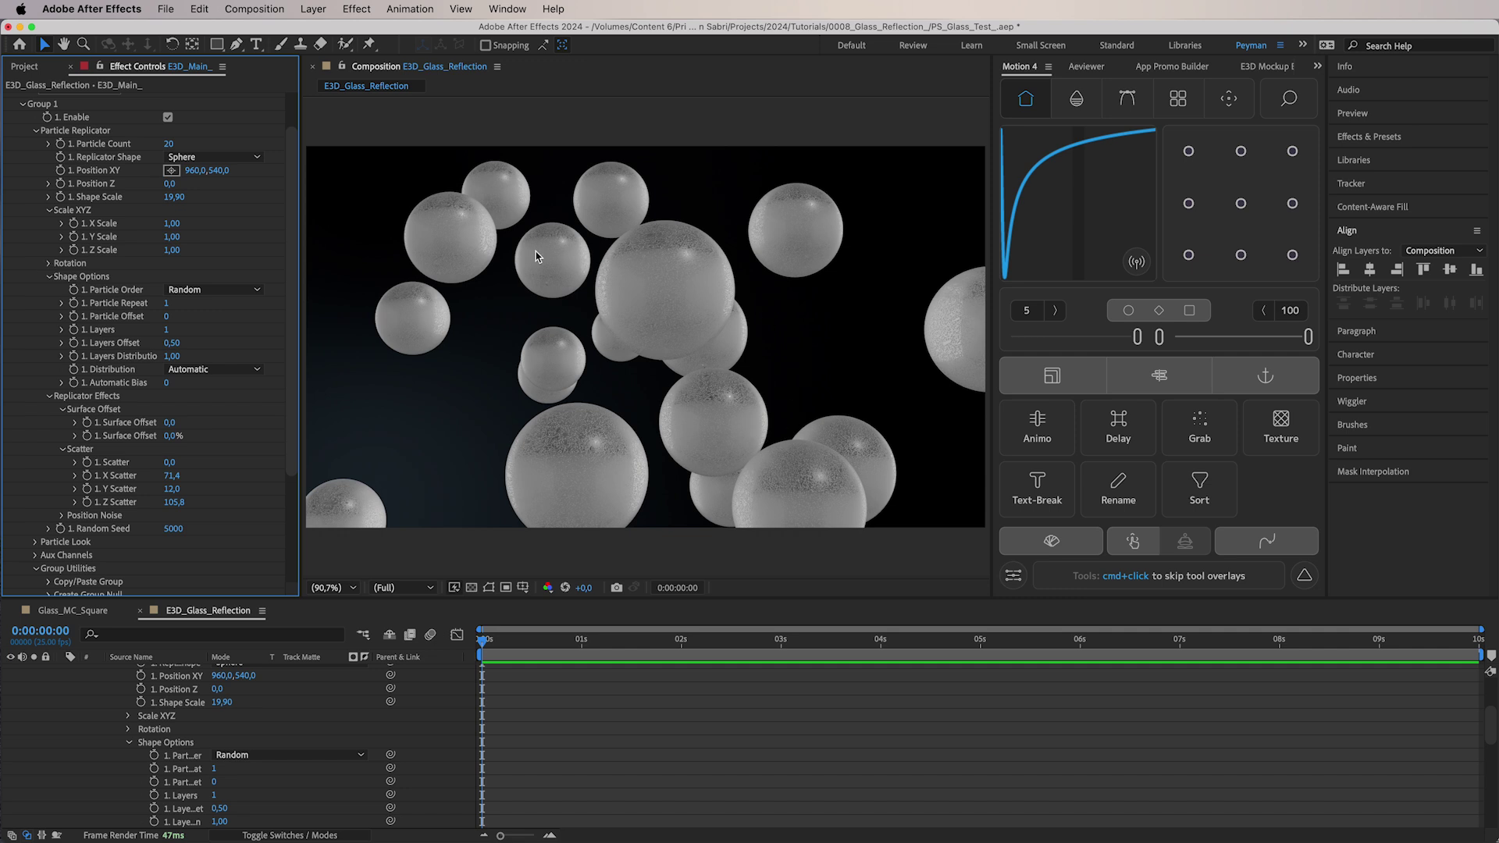
Keyframe Group 1's replicator Z Rotation from the start to the end of the timeline so the spheres turn slowly
click(48, 265)
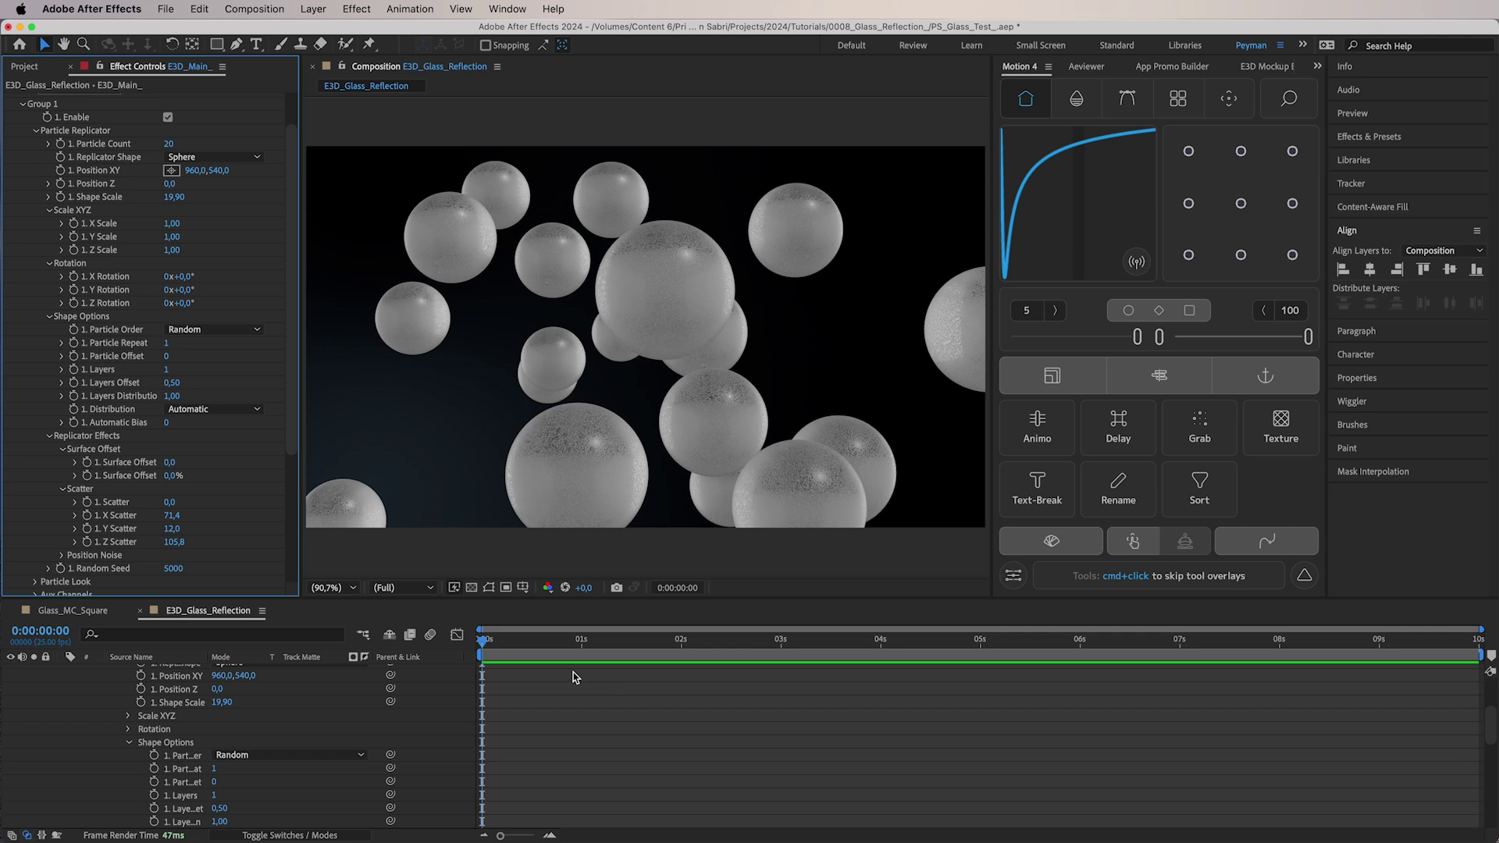
mouse_move(180, 290)
mouse_down()
mouse_move(227, 286)
mouse_move(187, 287)
mouse_move(205, 305)
mouse_up()
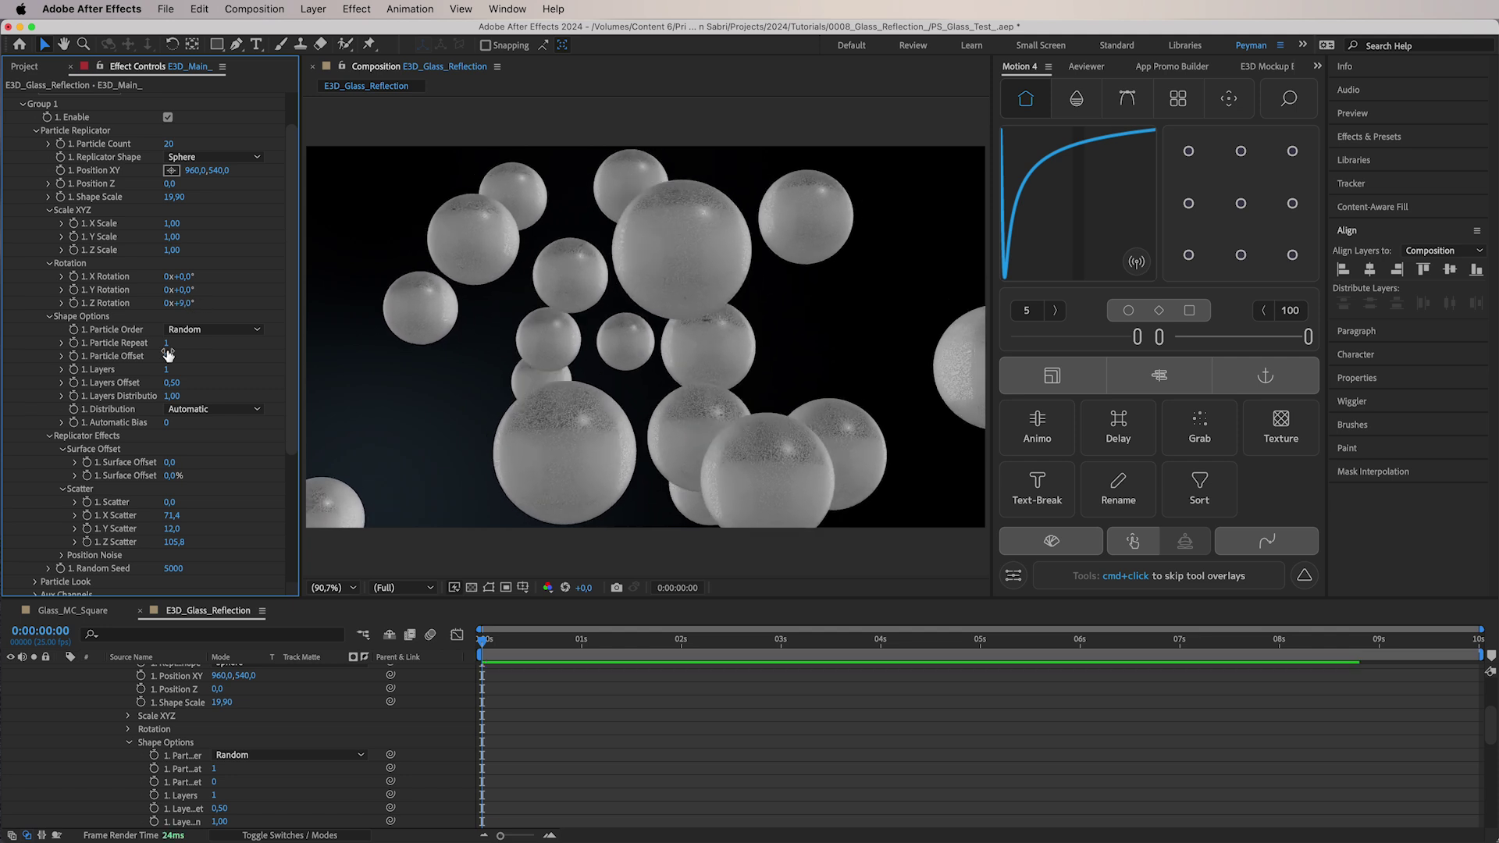
click(74, 303)
click(189, 303)
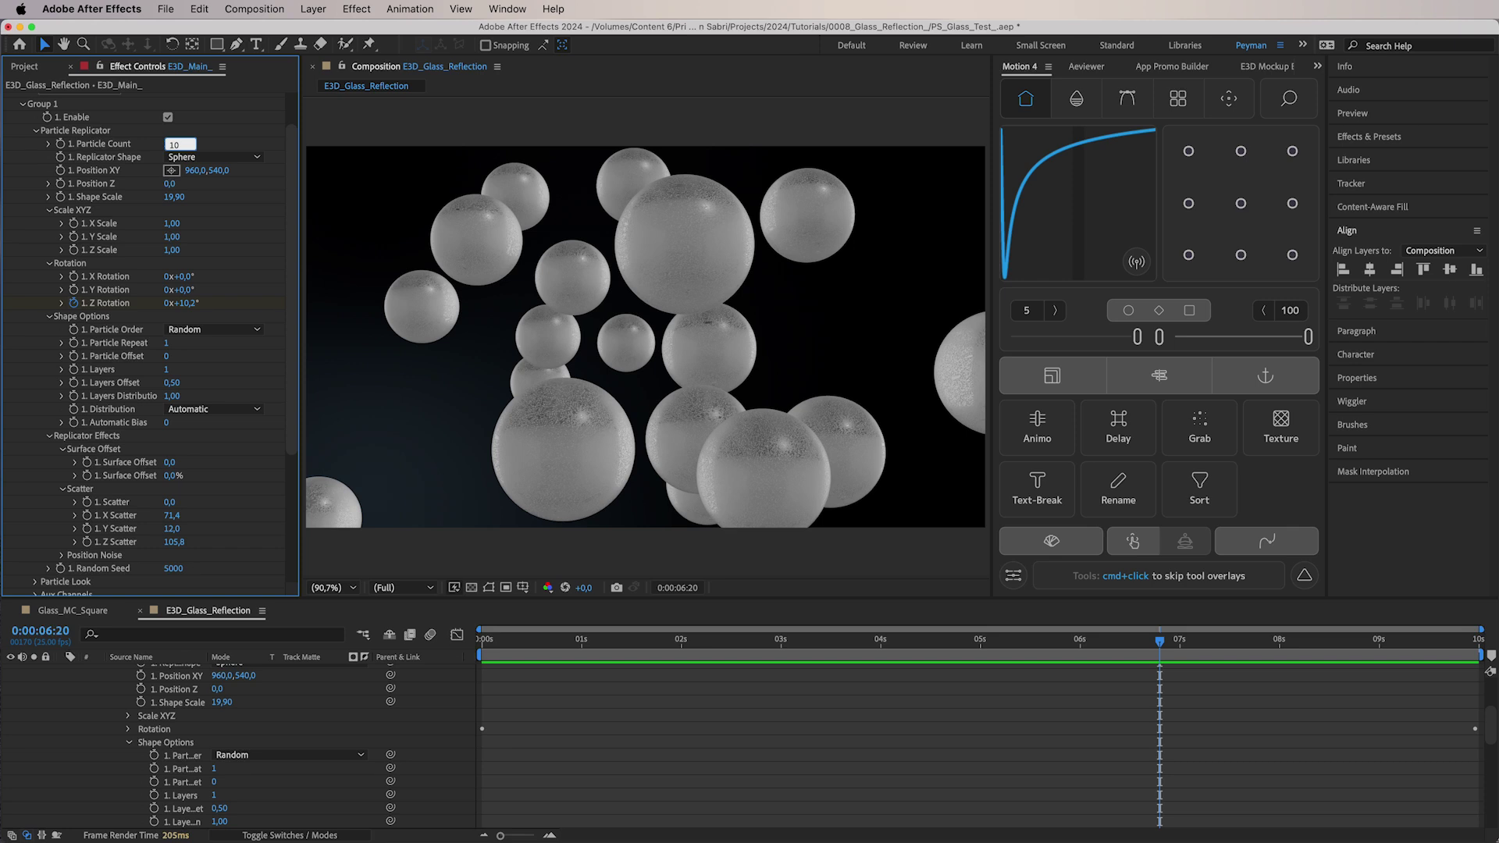
Reduce Group 1's particle count to 10 and adjust the Z Scatter to respread the spheres
key(Return)
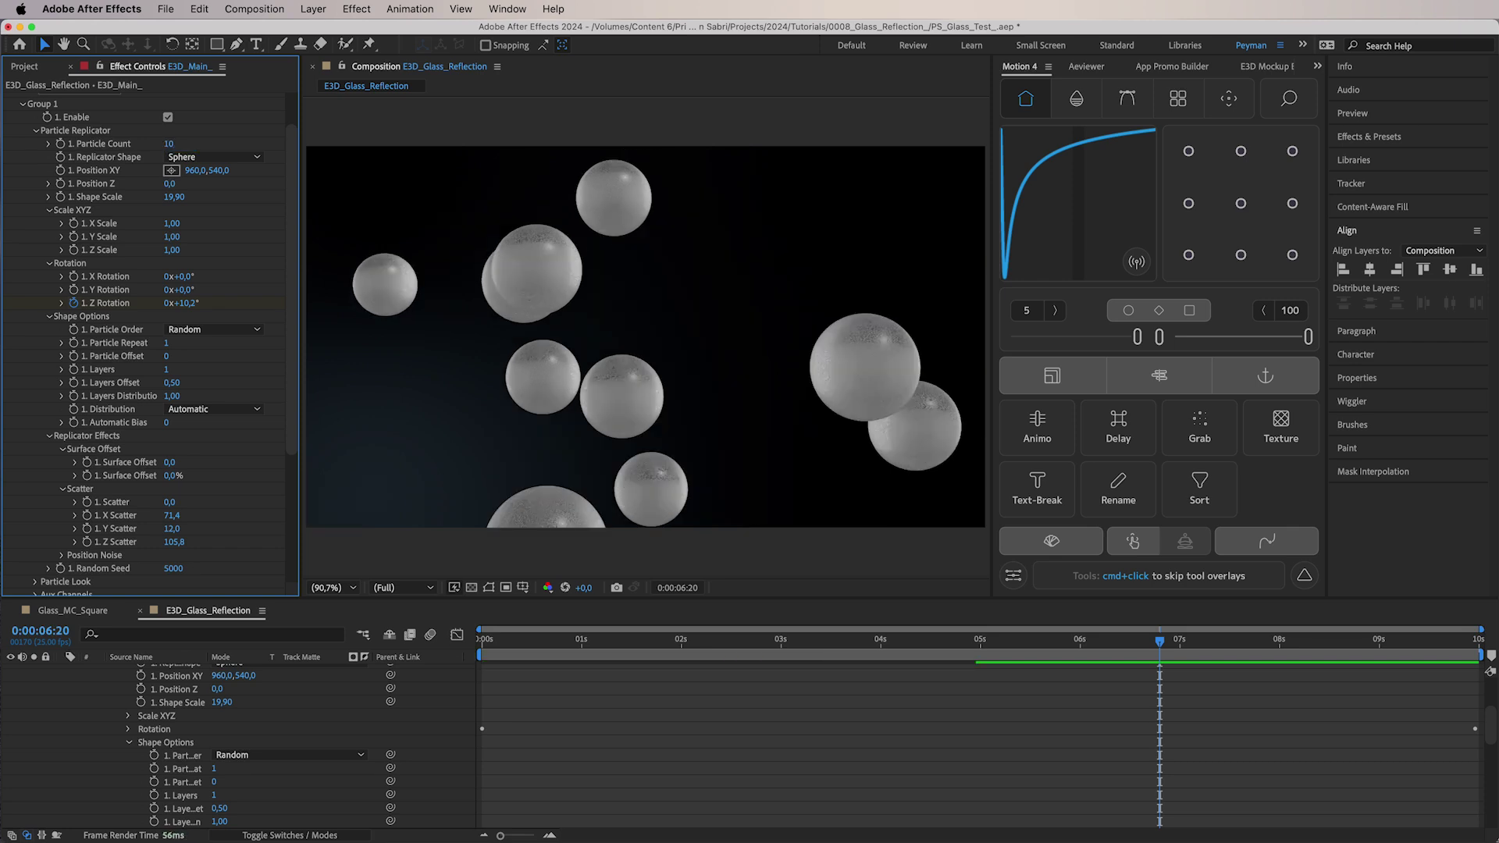
drag(178, 543, 208, 527)
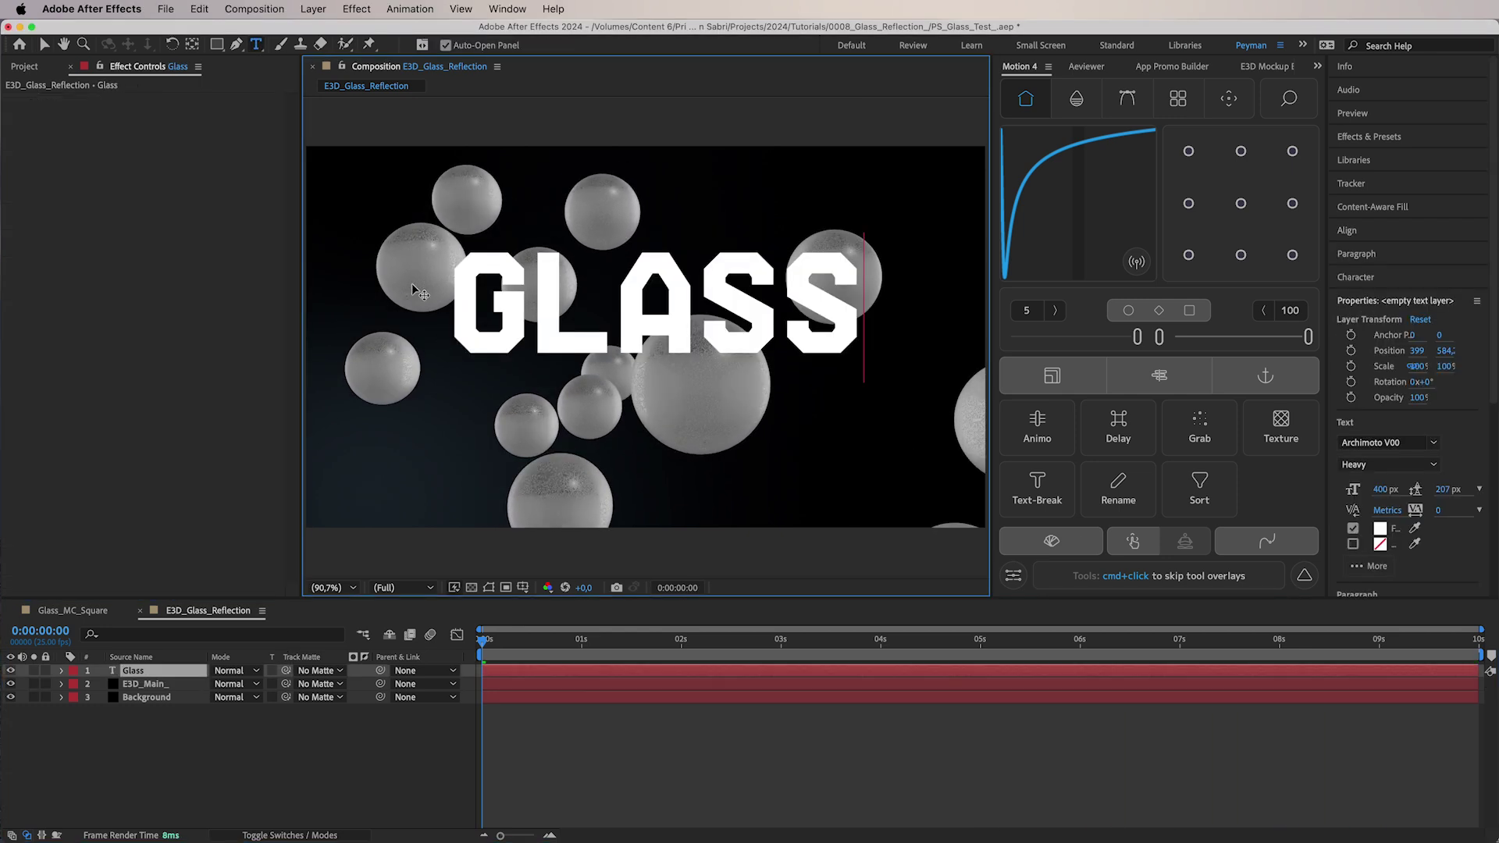
Finish the GLASS text layer and center its anchor point and the layer in the composition
click(45, 45)
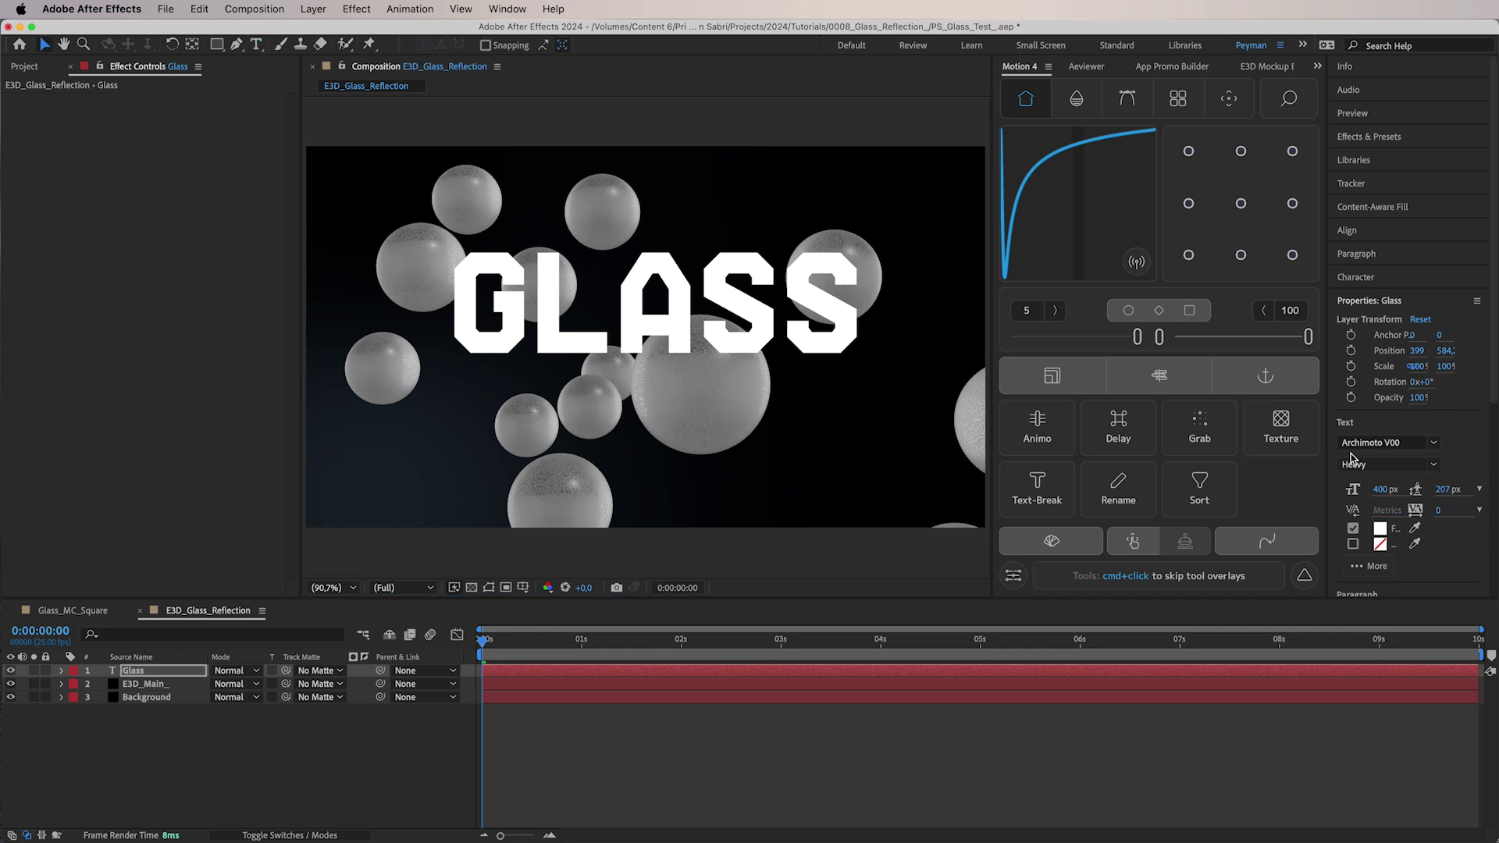
key(super+alt+Home)
key(super+Home)
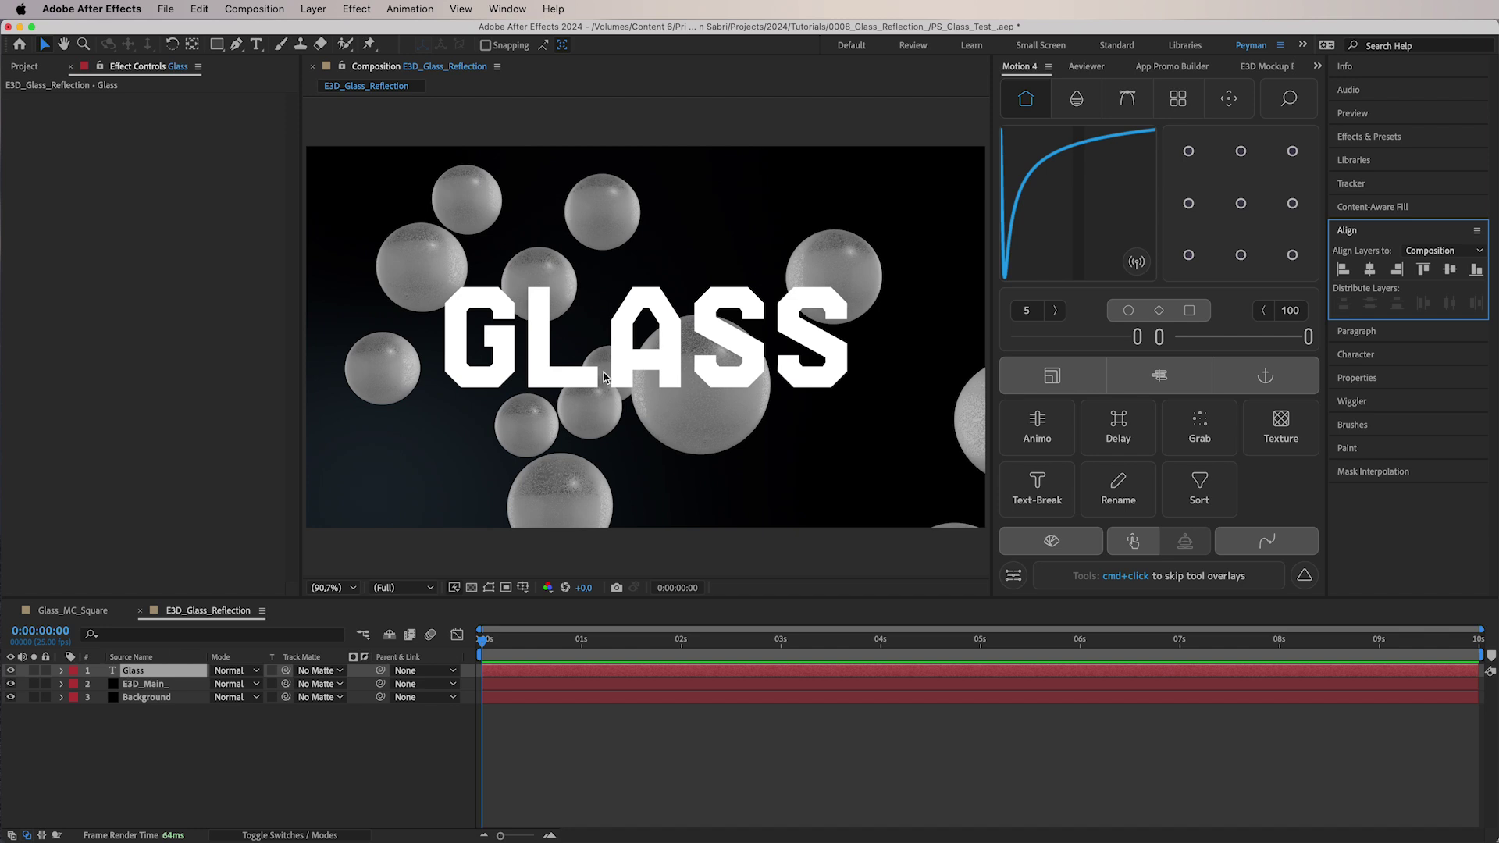
Pre-compose the Glass text layer as Text_Glass_Main_
click(159, 672)
key(super+shift+c)
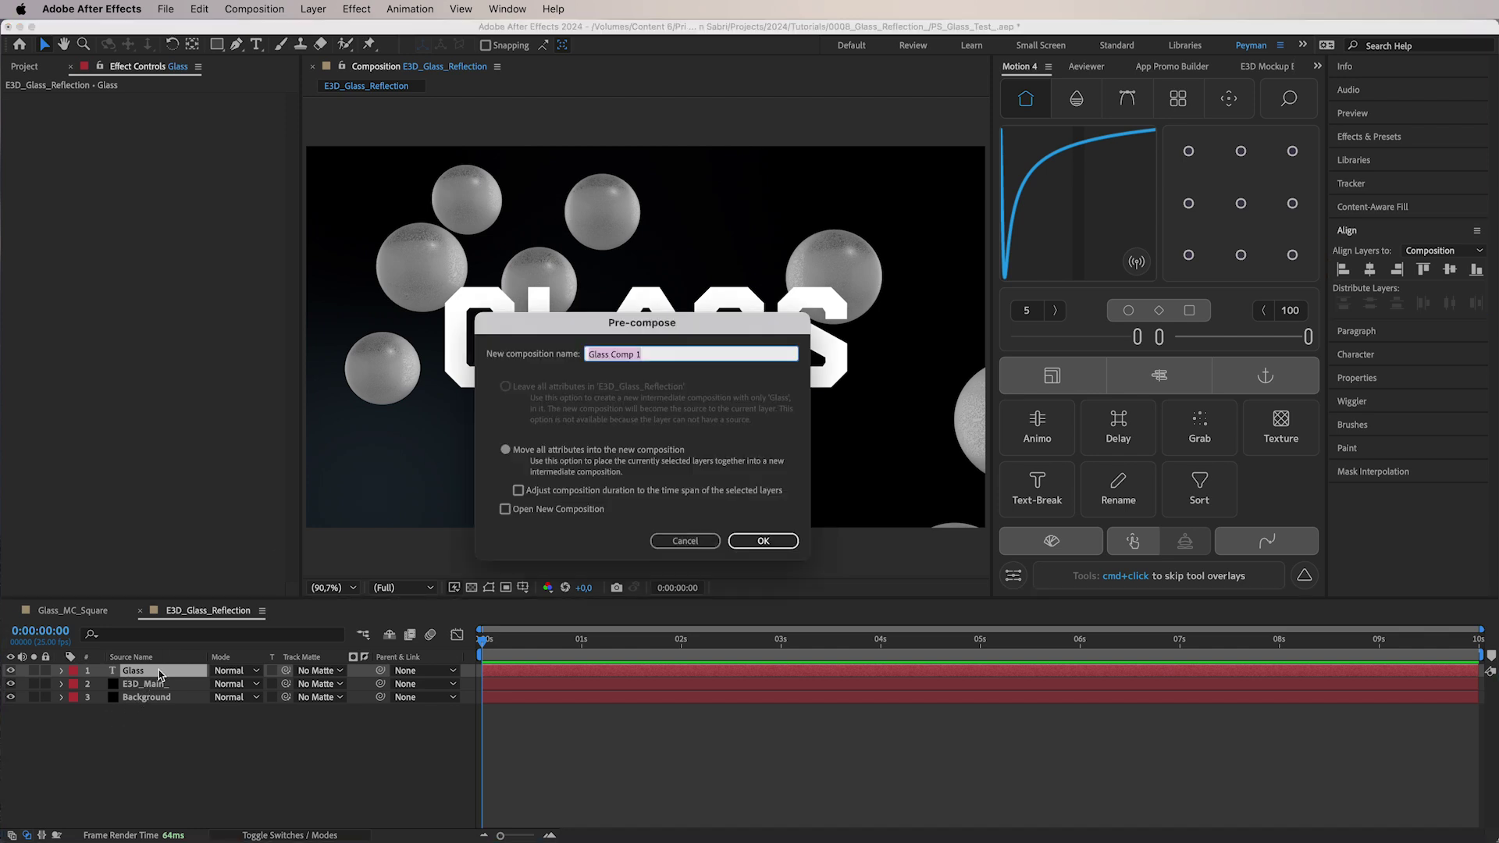
text(Text_Glass_Main_)
key(Return)
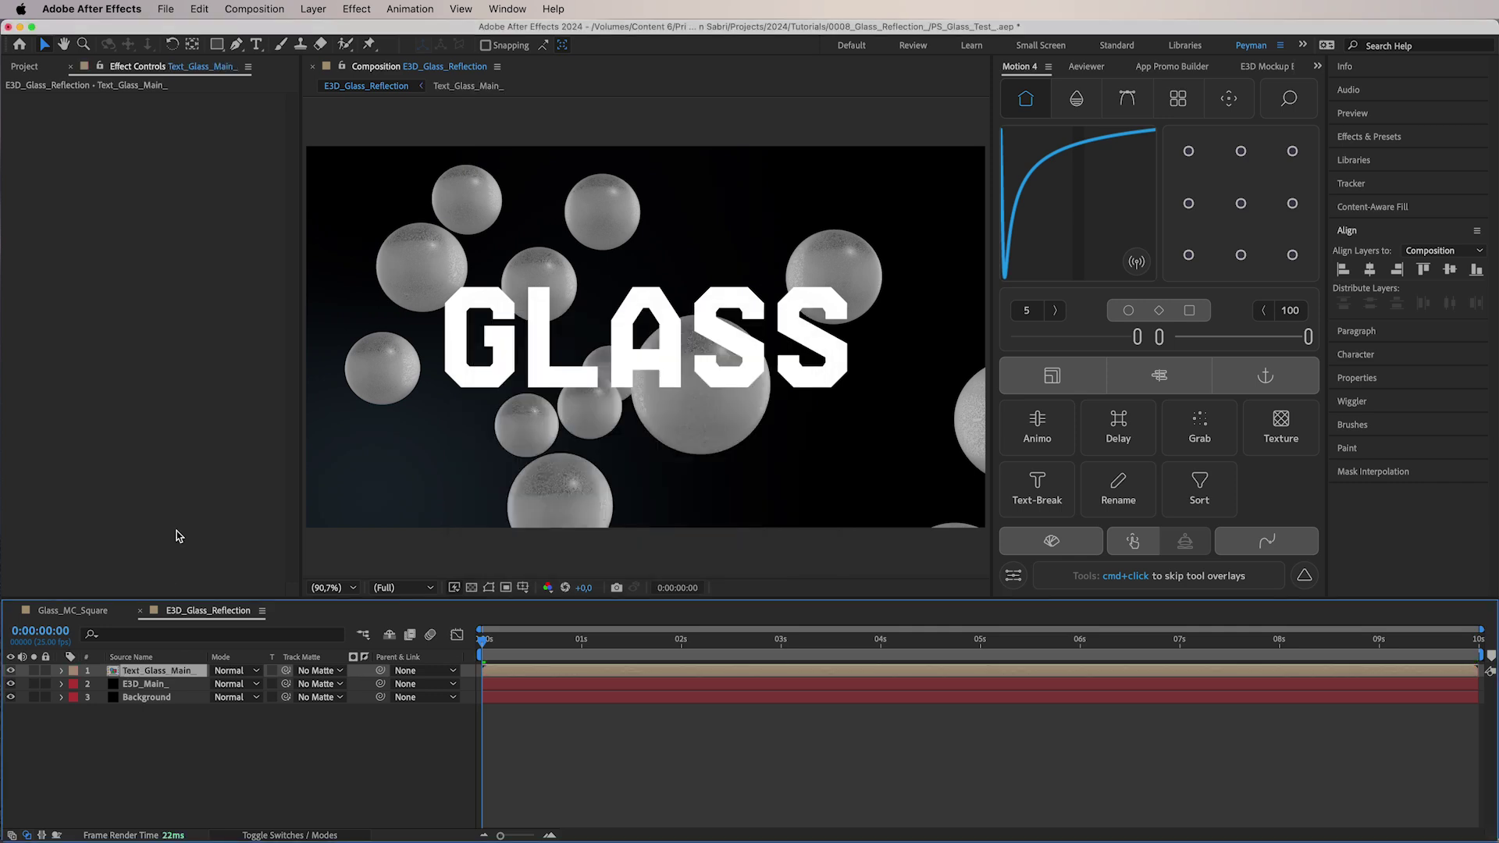
Open the Text_Glass_Main_ composition, apply the Tracking 1 animation preset to the Glass text and preview the animation
click(156, 672)
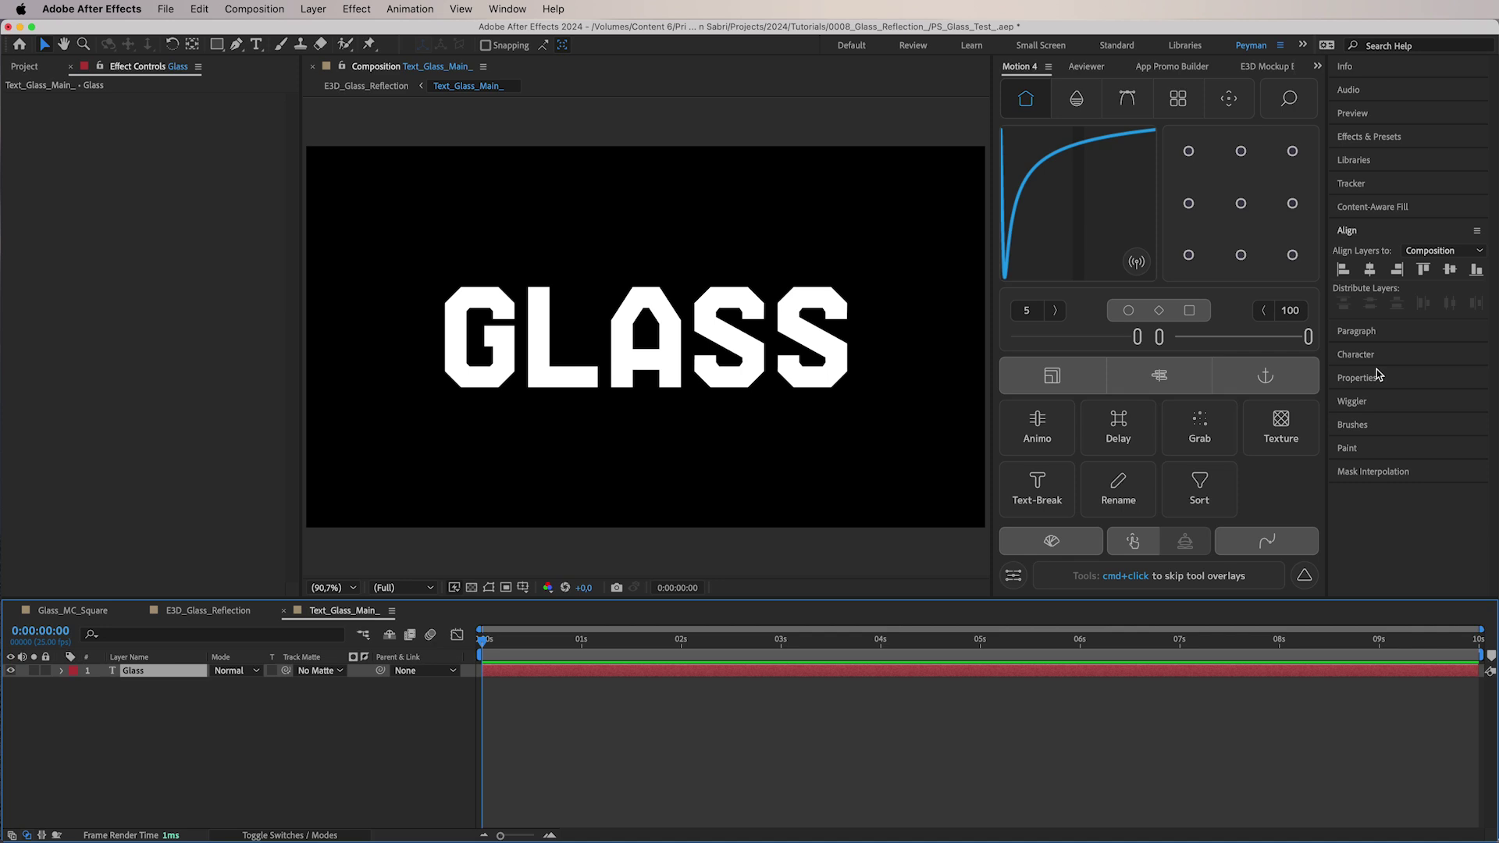
click(61, 670)
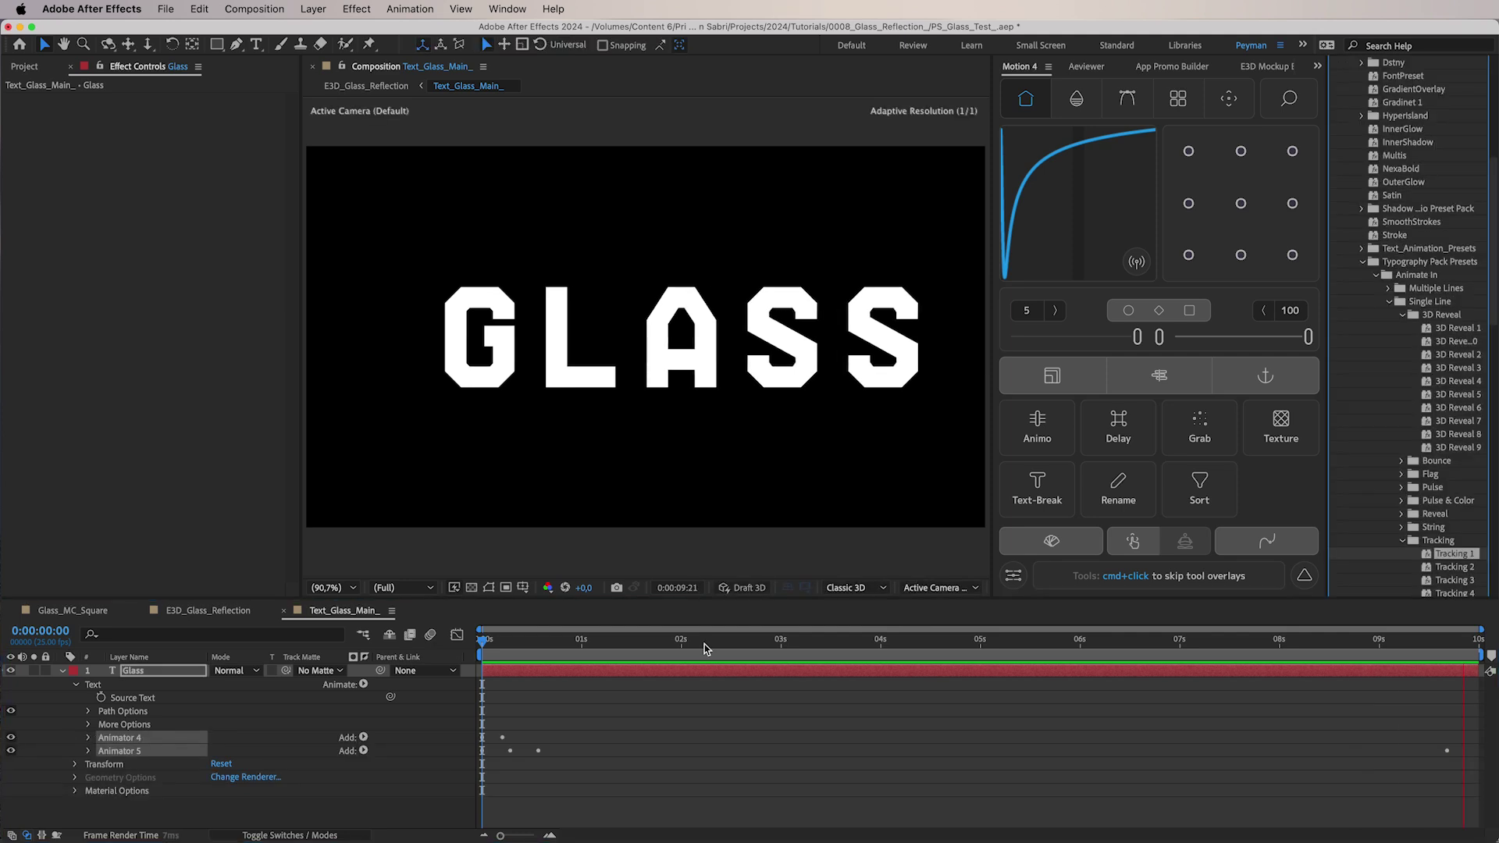
key(space)
key(space)
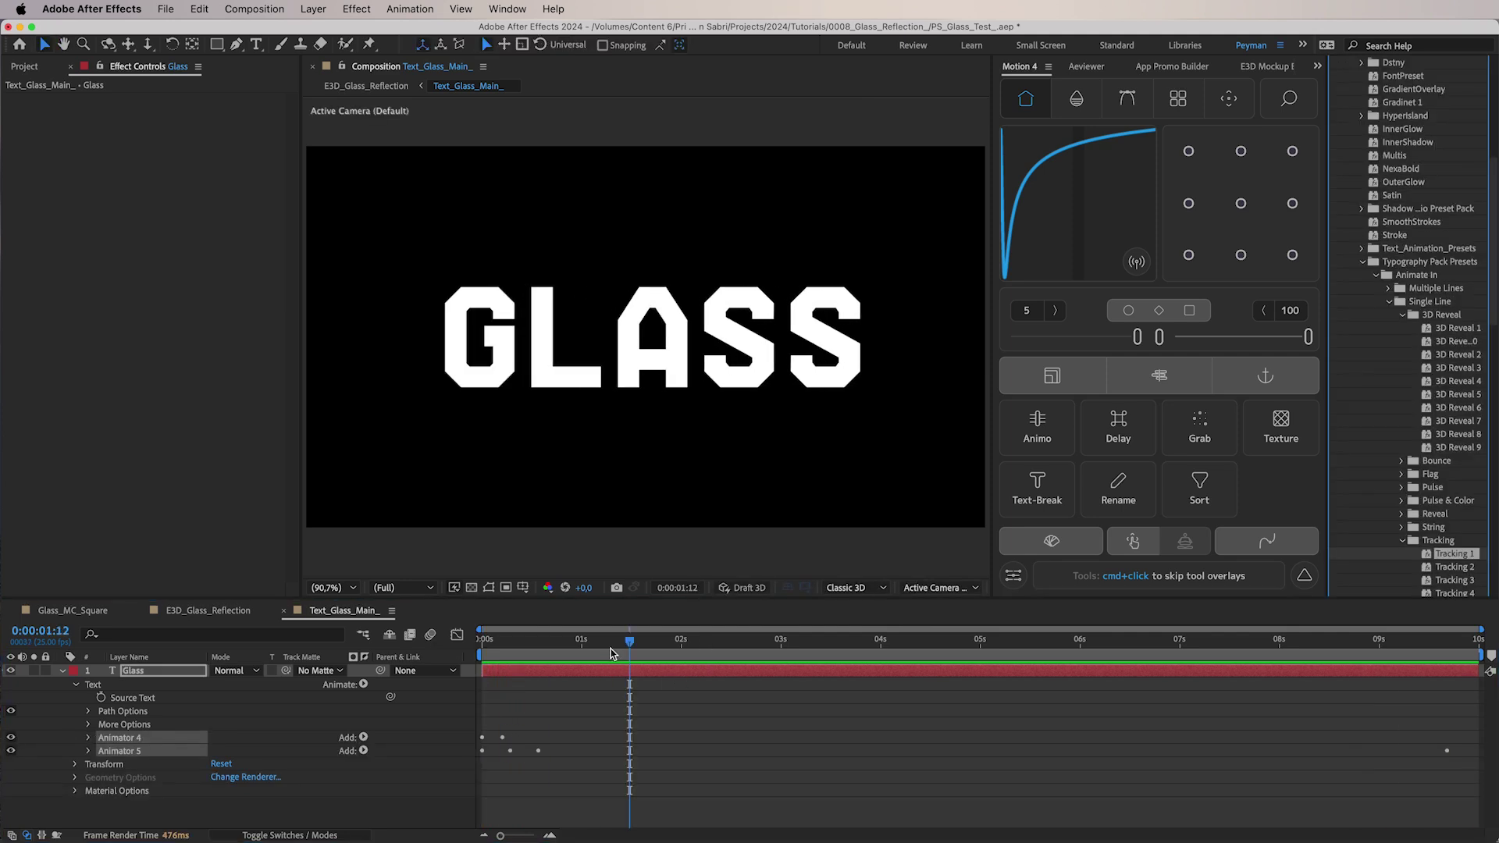
click(603, 673)
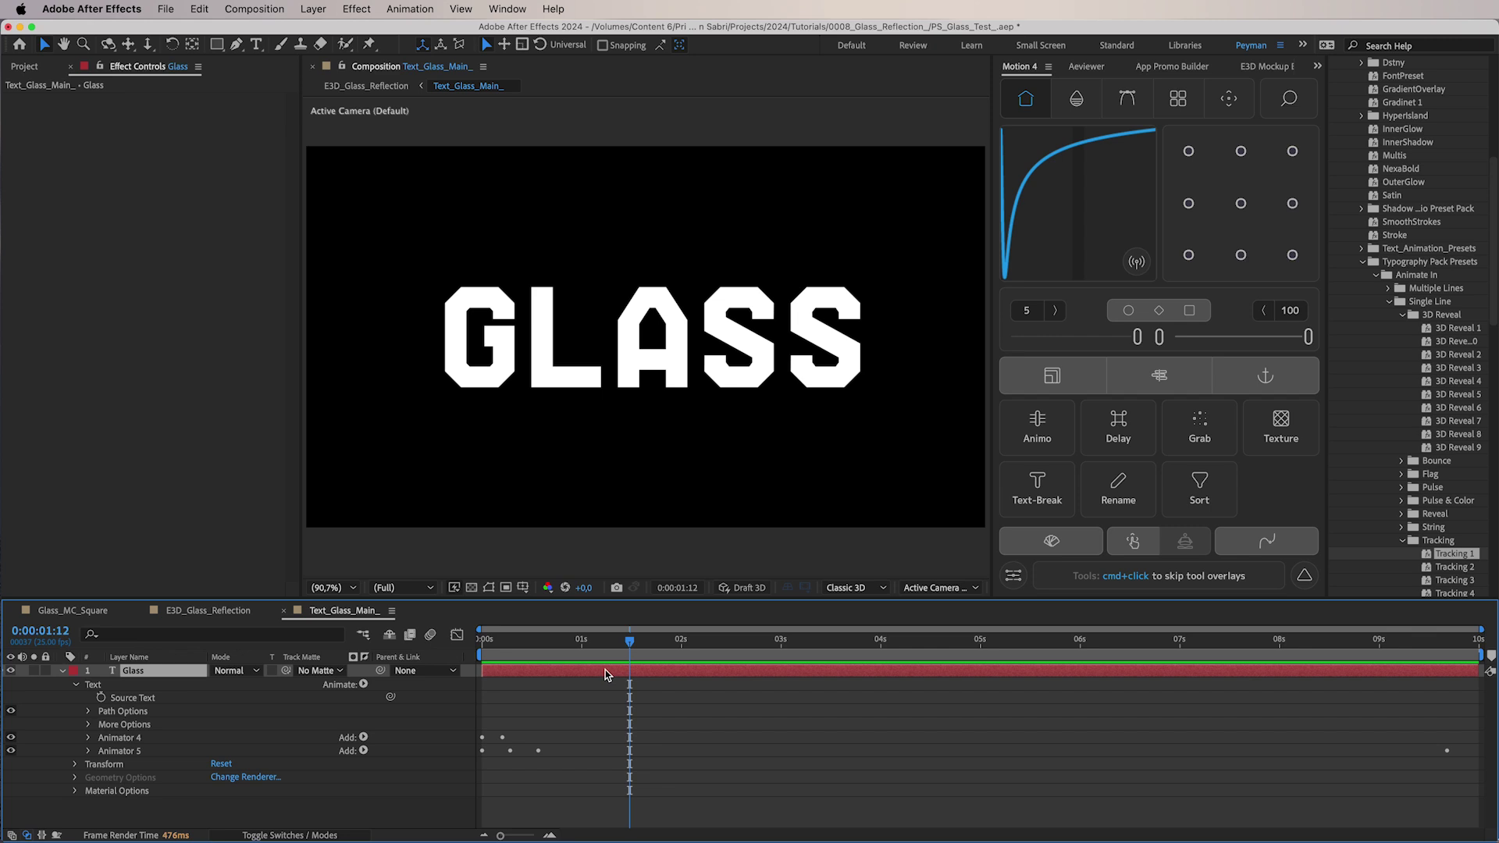
key(space)
In E3D_Glass_Reflection, move Text_Glass_Main_ below E3D_Main_, duplicate it and place the copy at the top of the layer stack
click(242, 611)
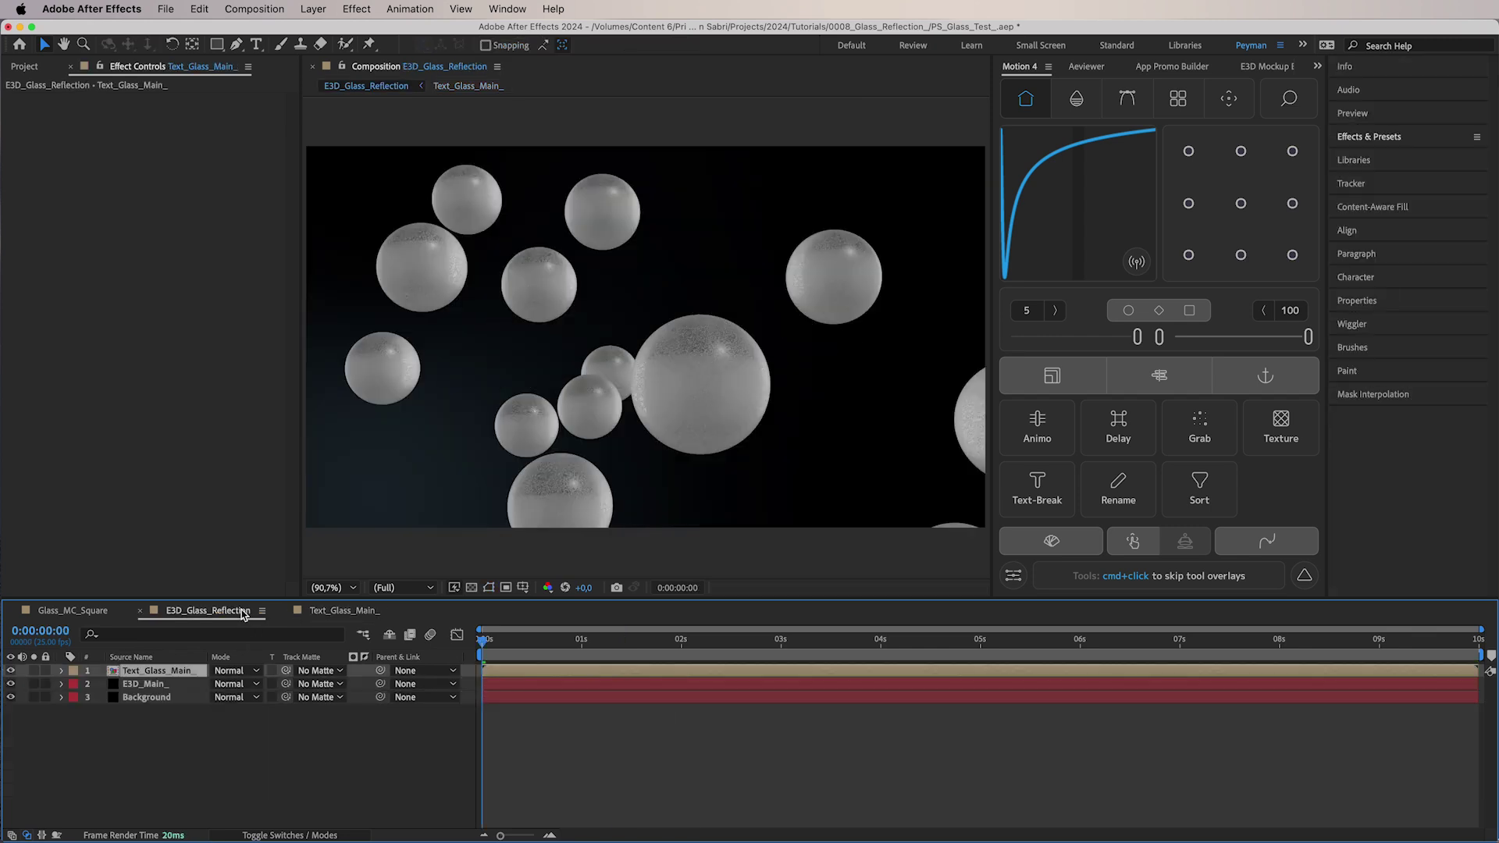
drag(509, 648, 757, 648)
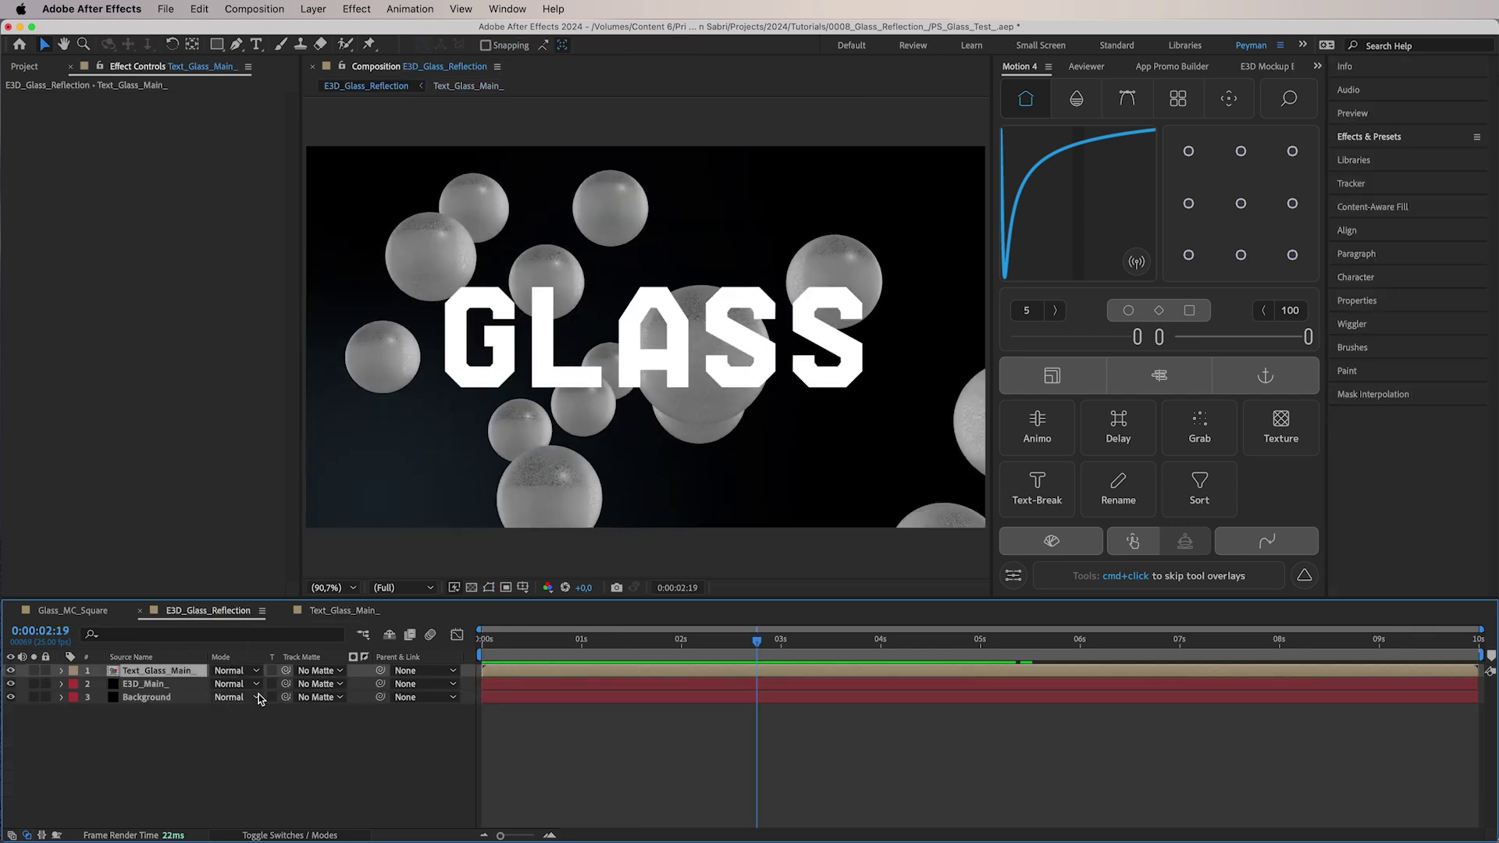
drag(168, 672, 167, 693)
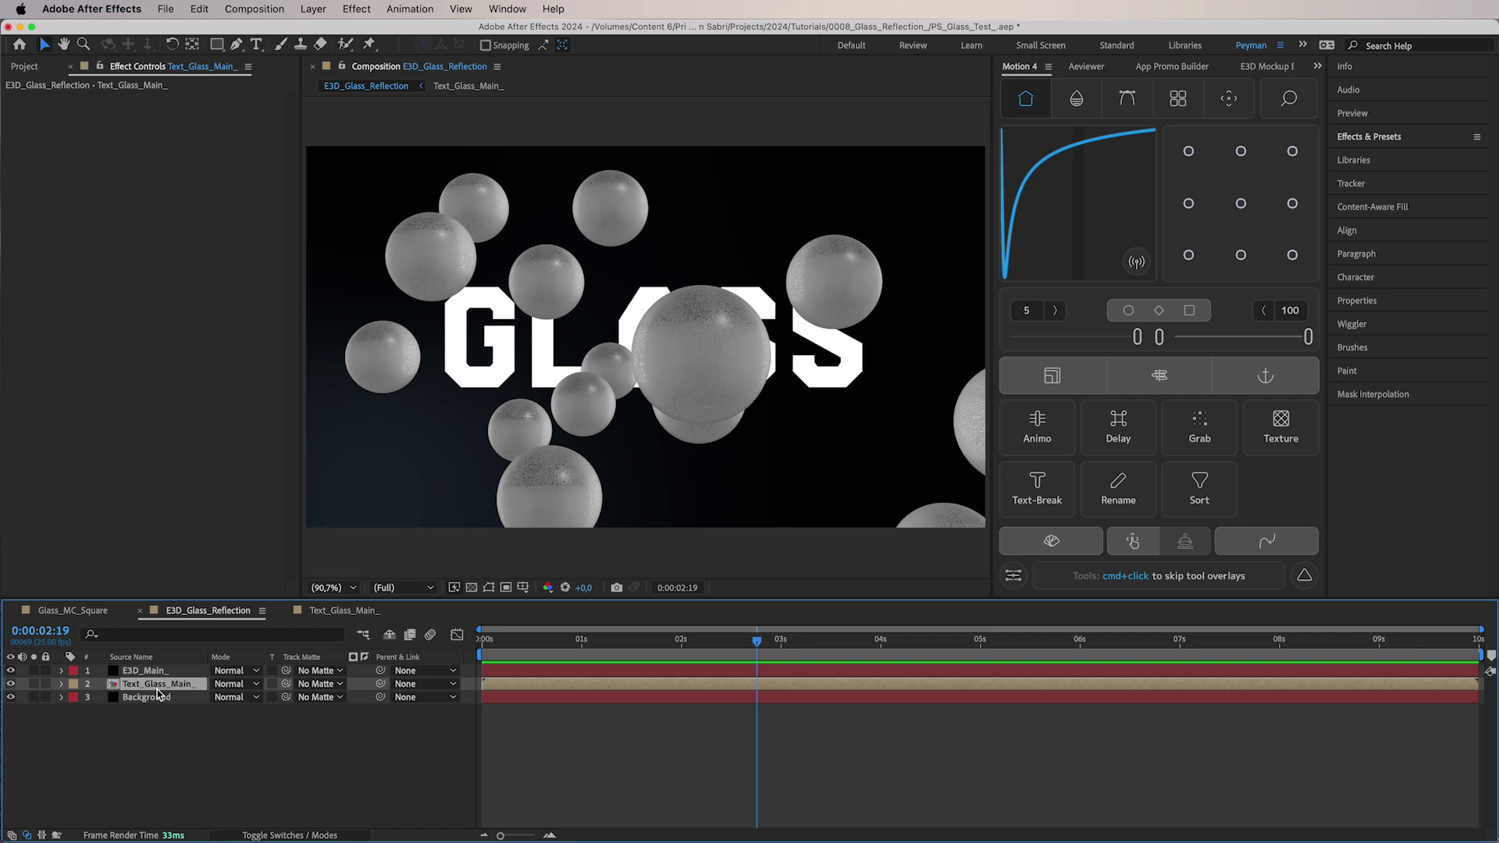
key(super+d)
drag(157, 687, 165, 670)
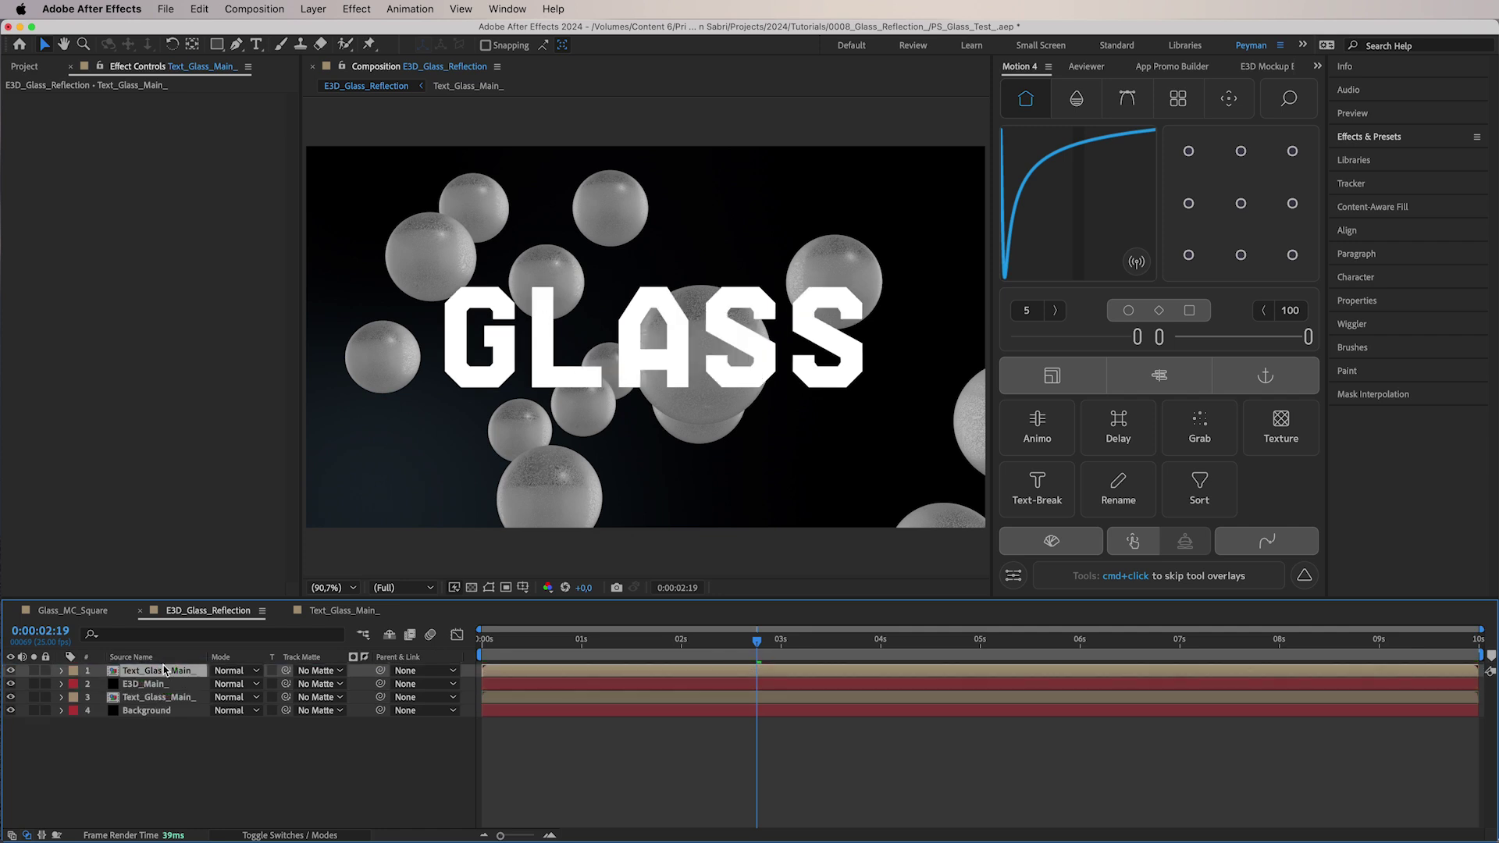
Rename the top Text_Glass_Main_ layer as Text_Glass_Reflection
key(Return)
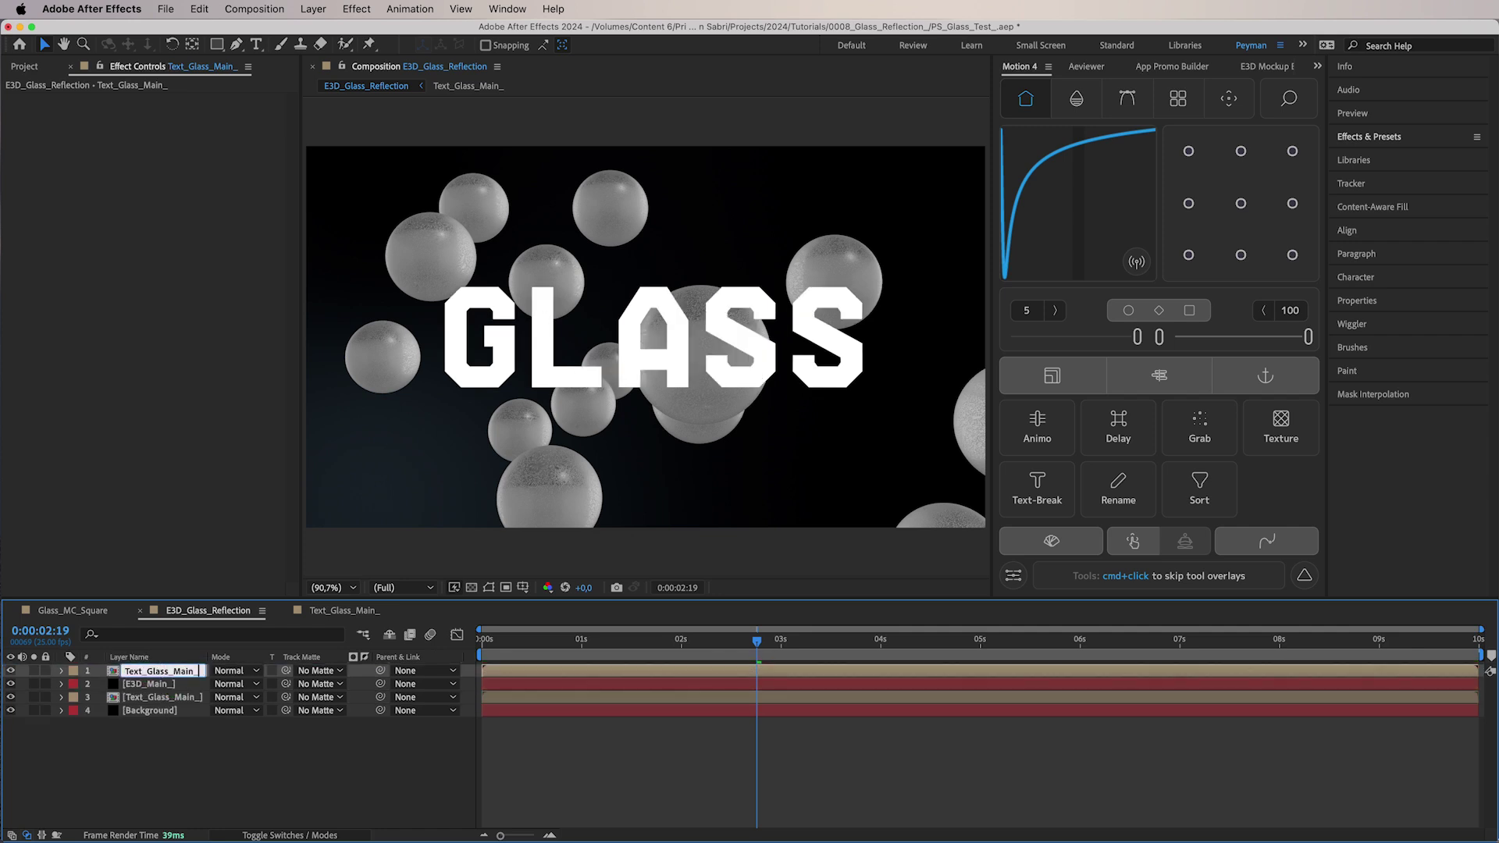
text(Reflection)
key(Return)
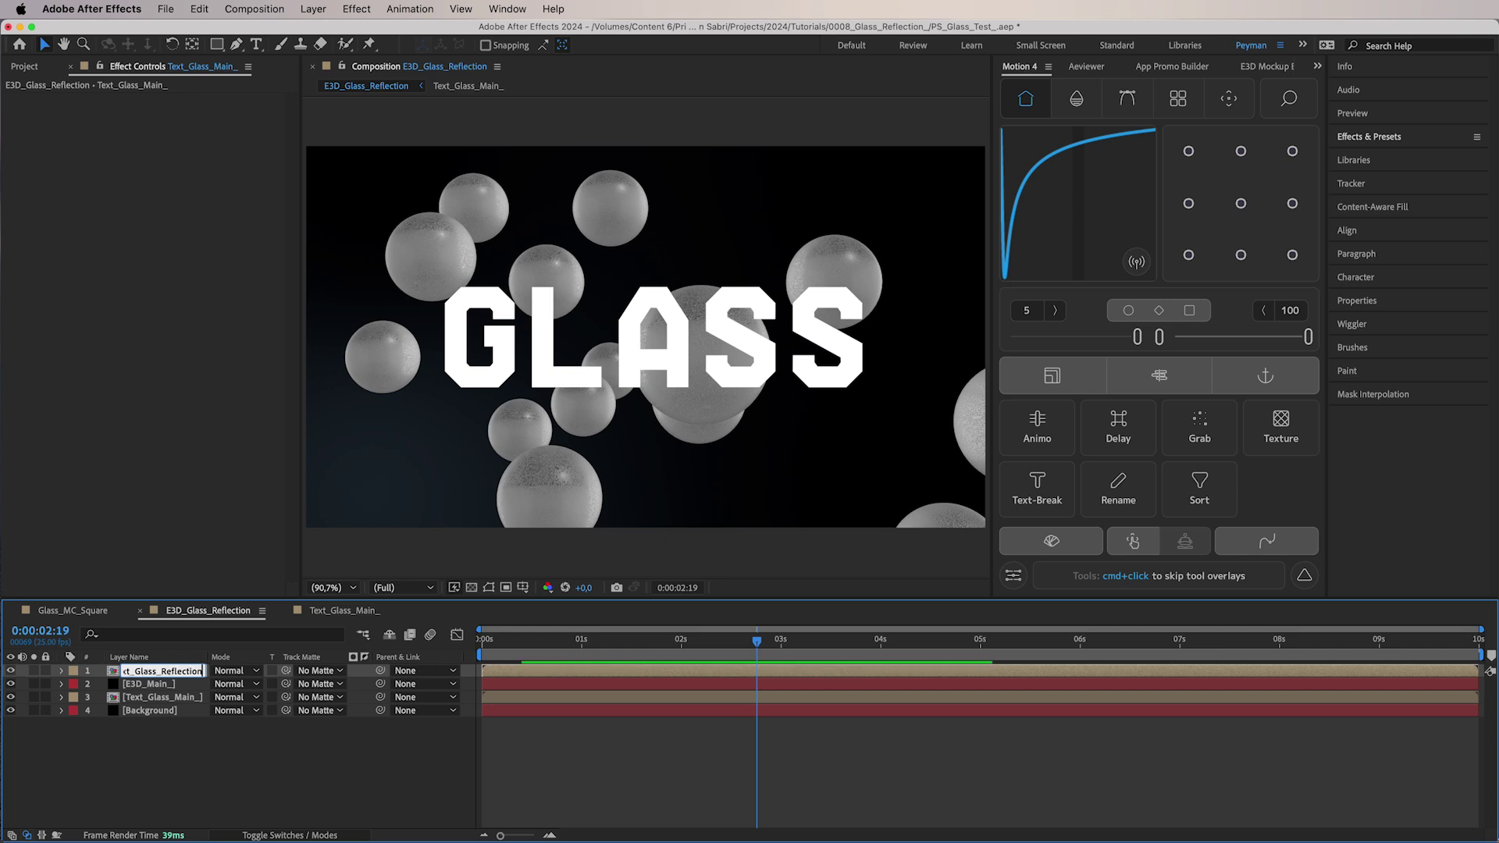
Duplicate the E3D_Main_ layer and pre-compose the upper copy as E3D_Main_Z_Depth_, moving all attributes into the new composition
click(141, 684)
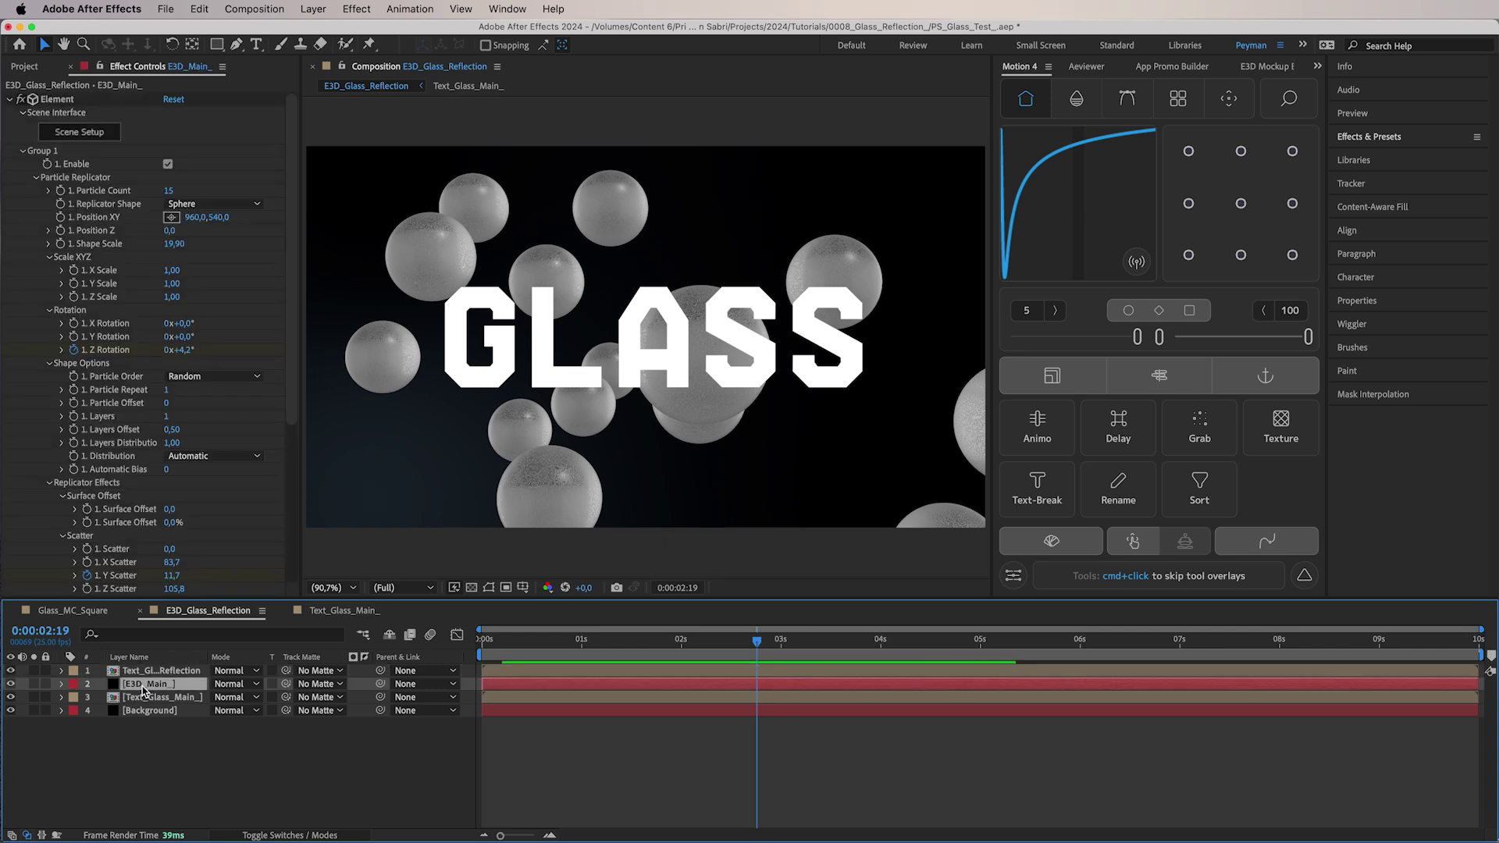
key(super+d)
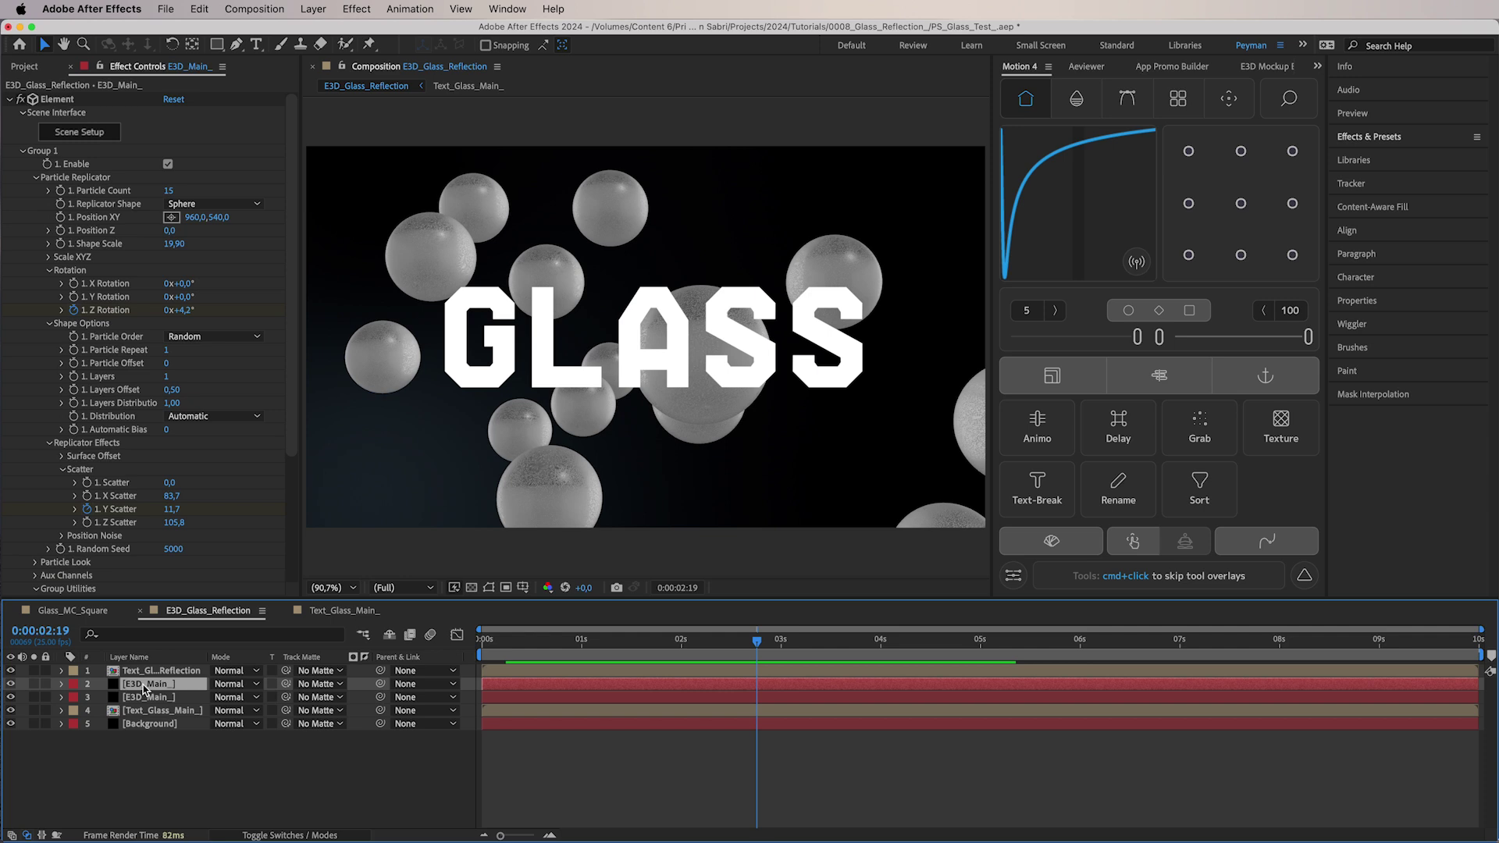
key(super+shift+c)
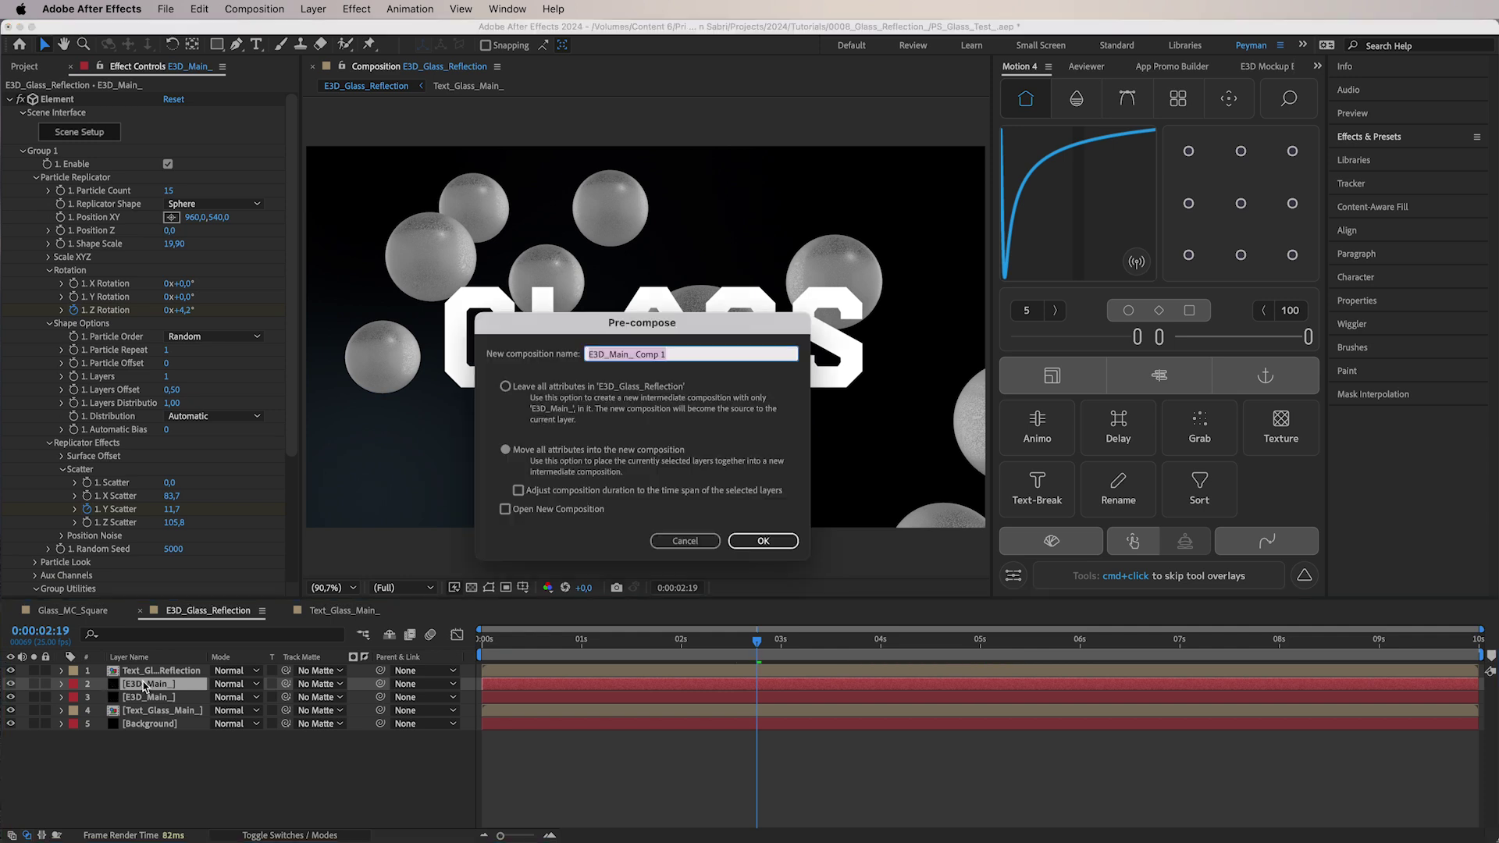
drag(635, 354, 761, 352)
text(2)
text(_Depth_)
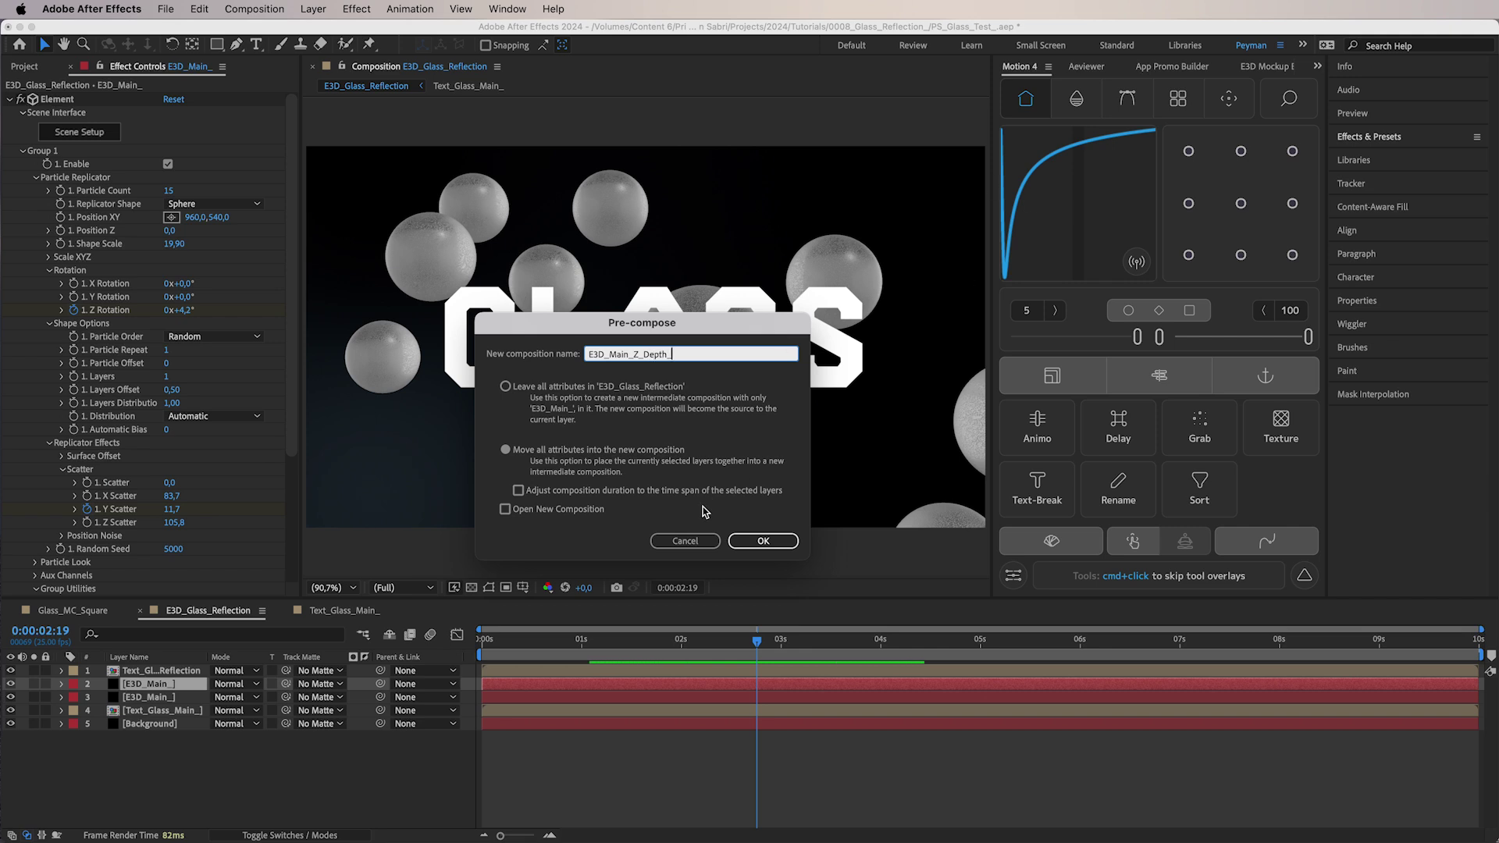
click(747, 542)
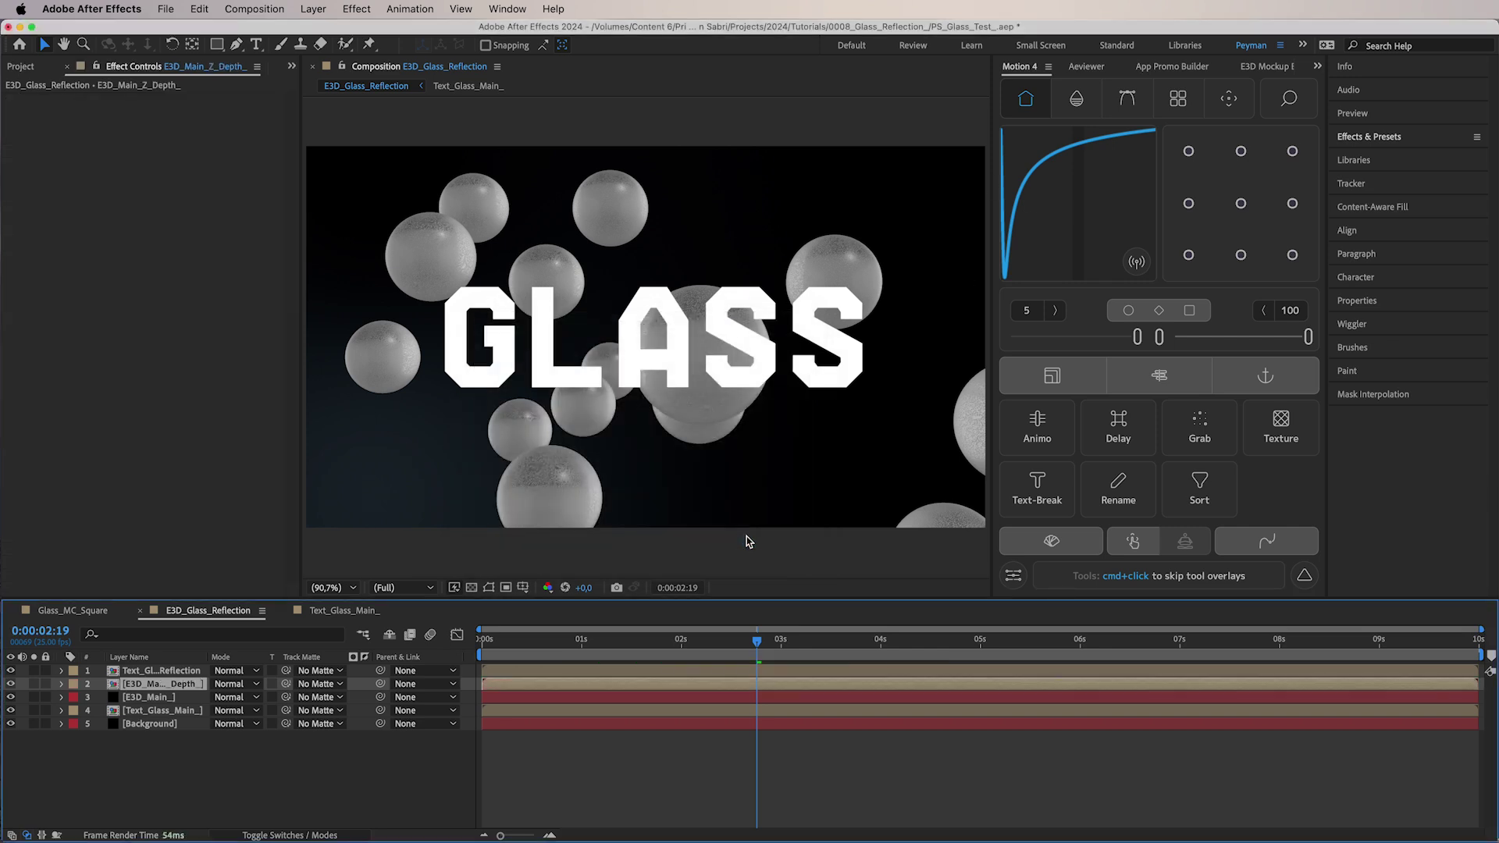
Open the E3D_Main_Z_Depth_ composition and set the Element output of its E3D_Main_ layer to show Z Depth
double_click(171, 684)
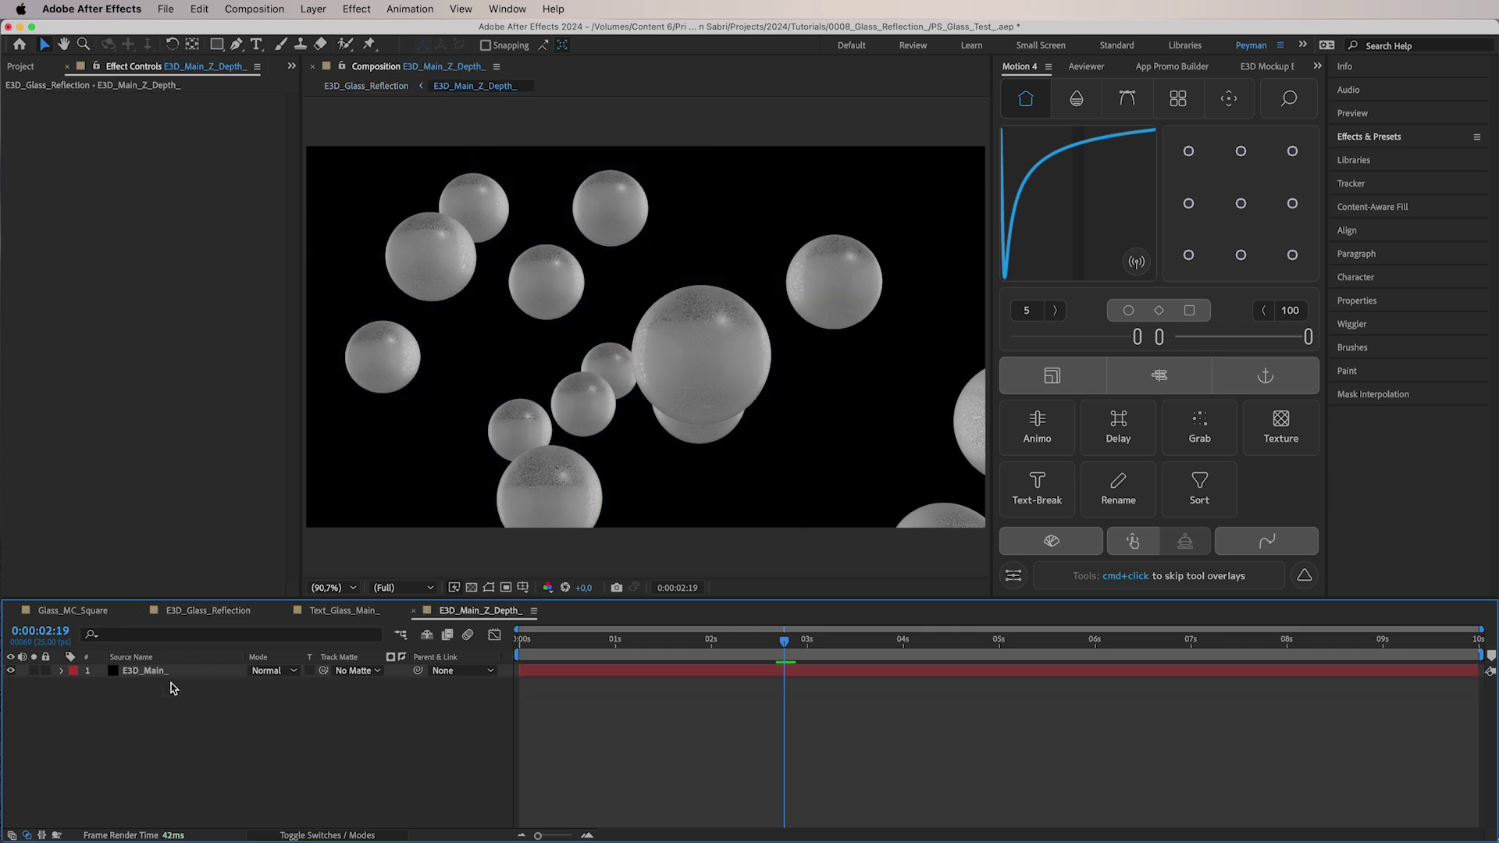
click(171, 673)
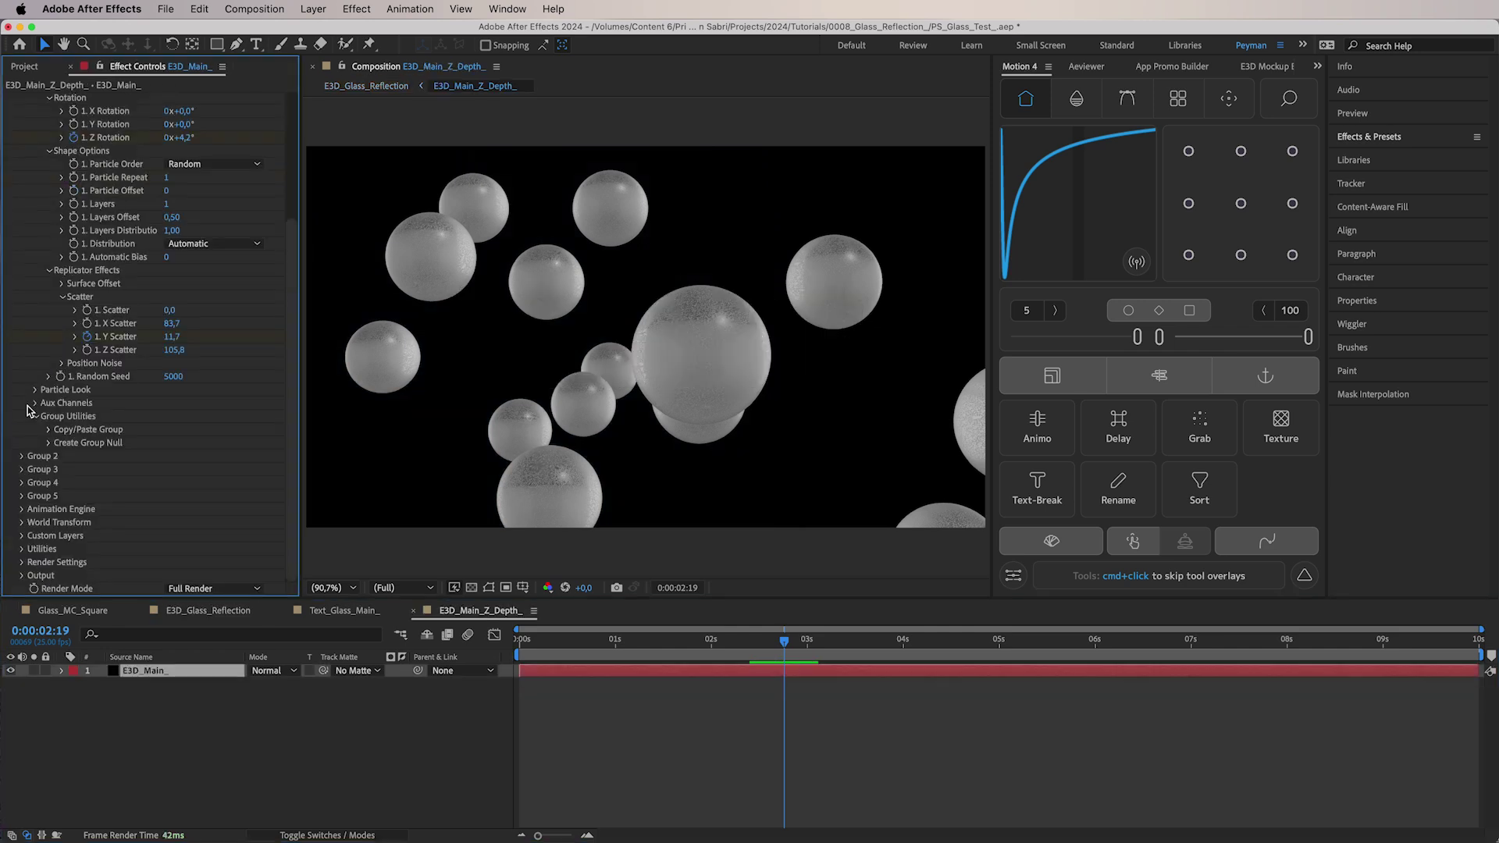
click(21, 577)
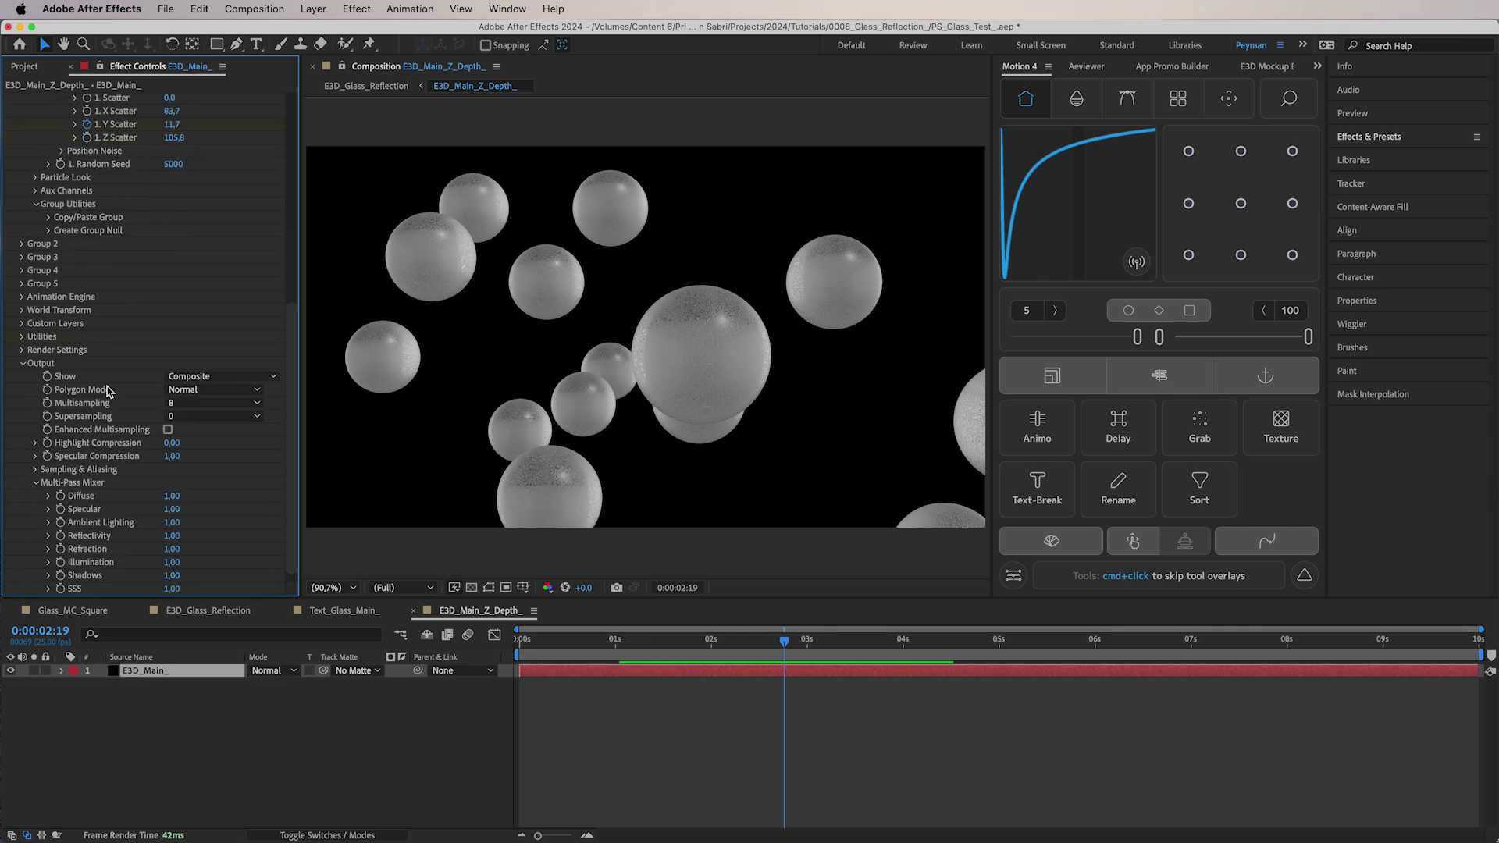
click(197, 378)
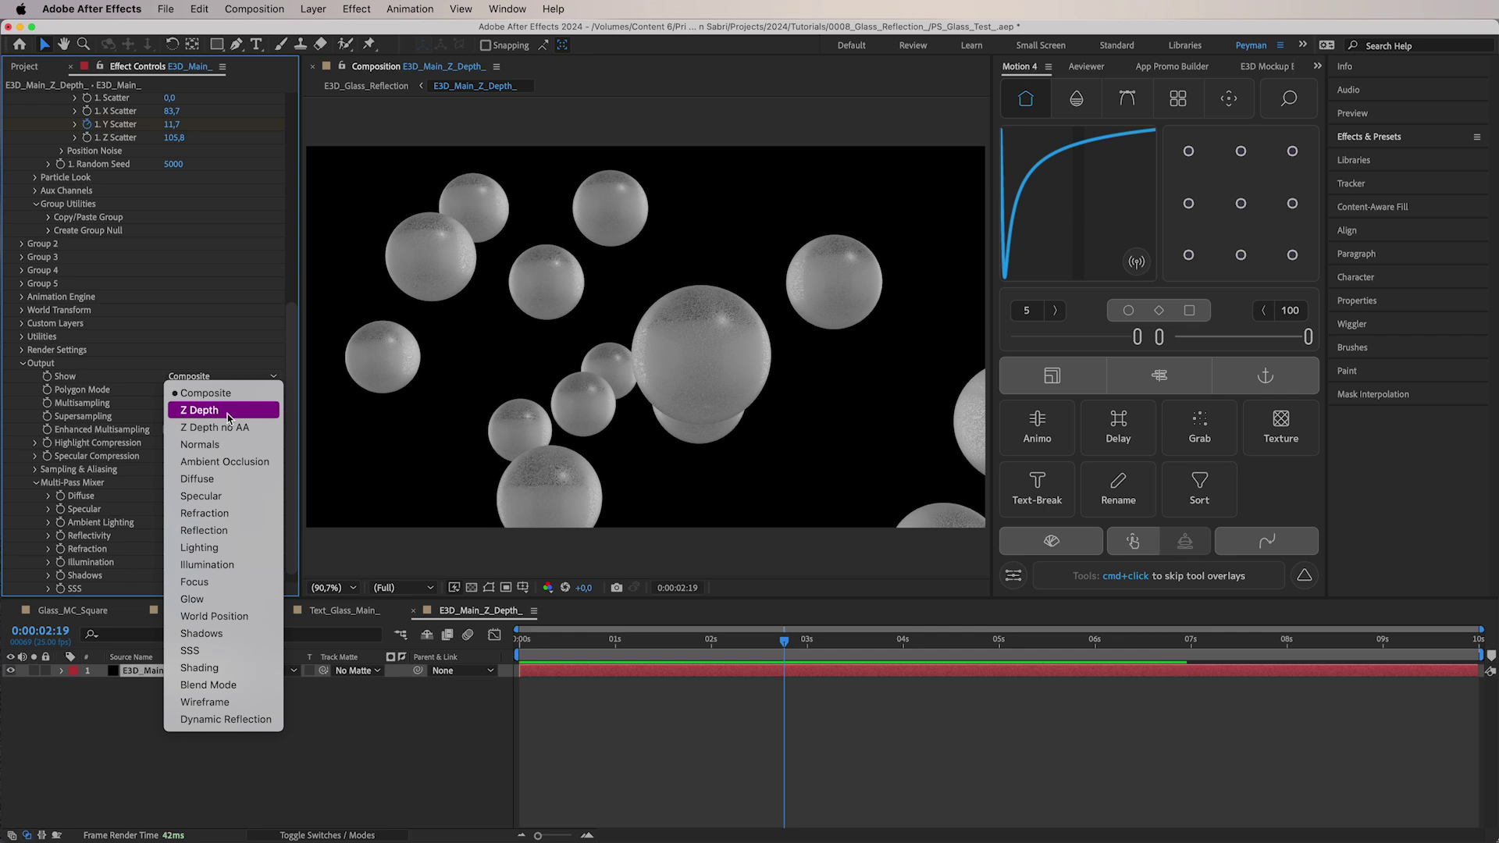
click(232, 414)
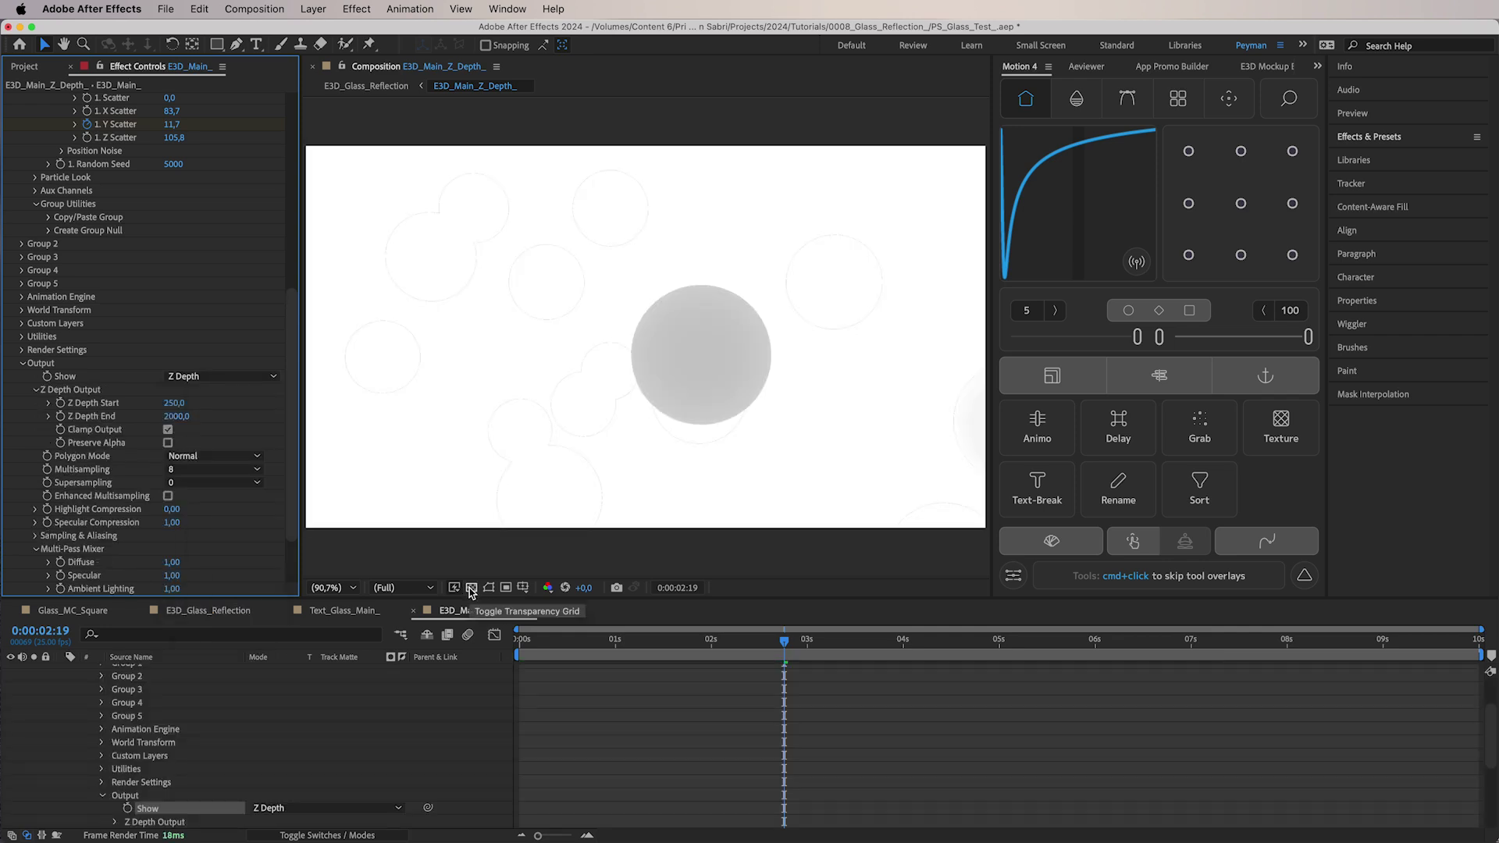
Show the transparency grid, enable Preserve Alpha and set Z Depth Start to 0 and Z Depth End to 1700
click(472, 589)
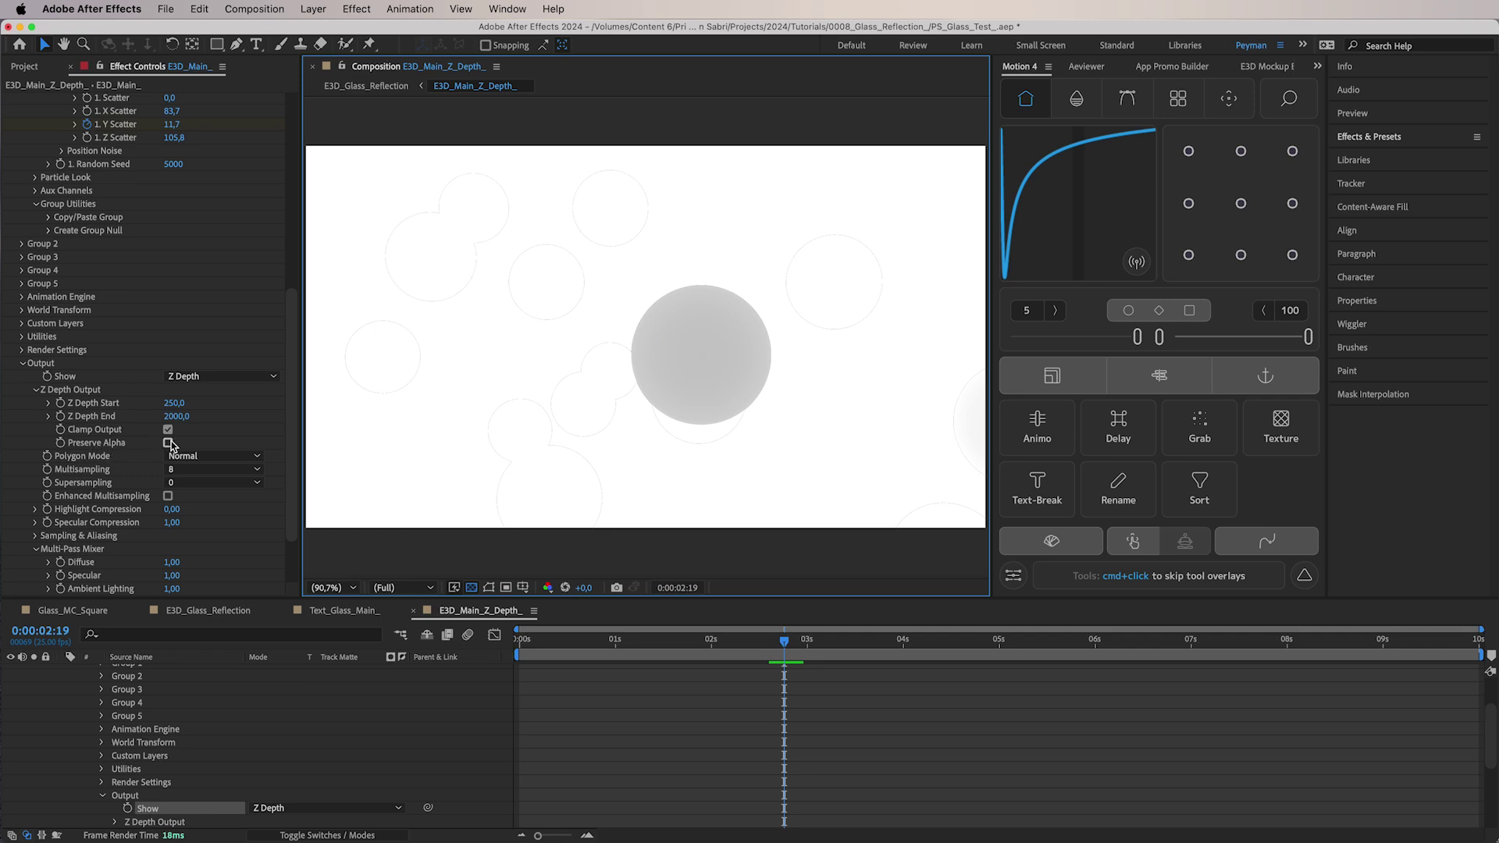
click(167, 443)
drag(174, 403, 94, 405)
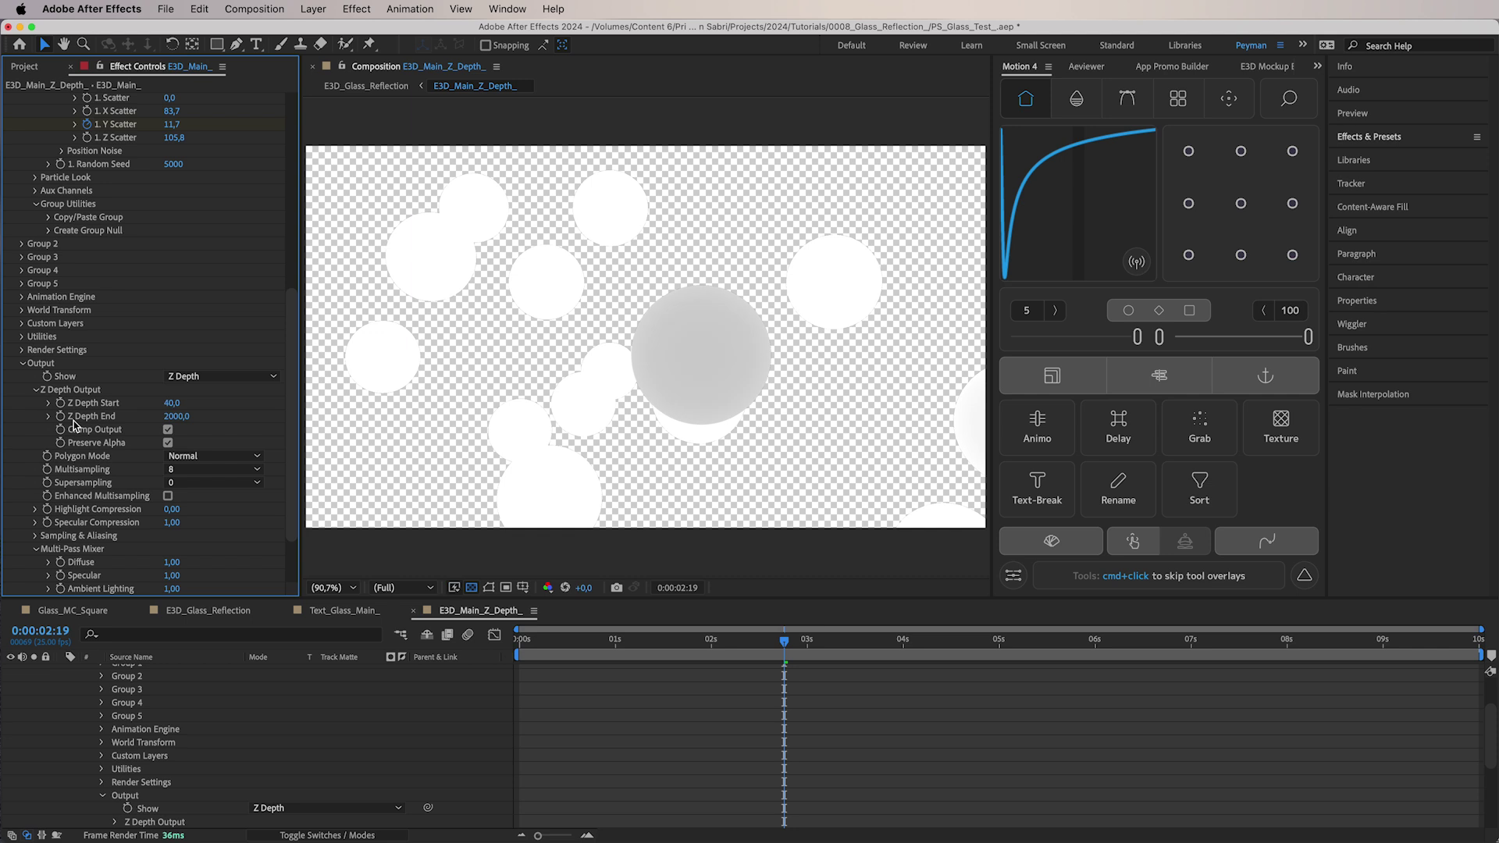
drag(176, 416, 154, 416)
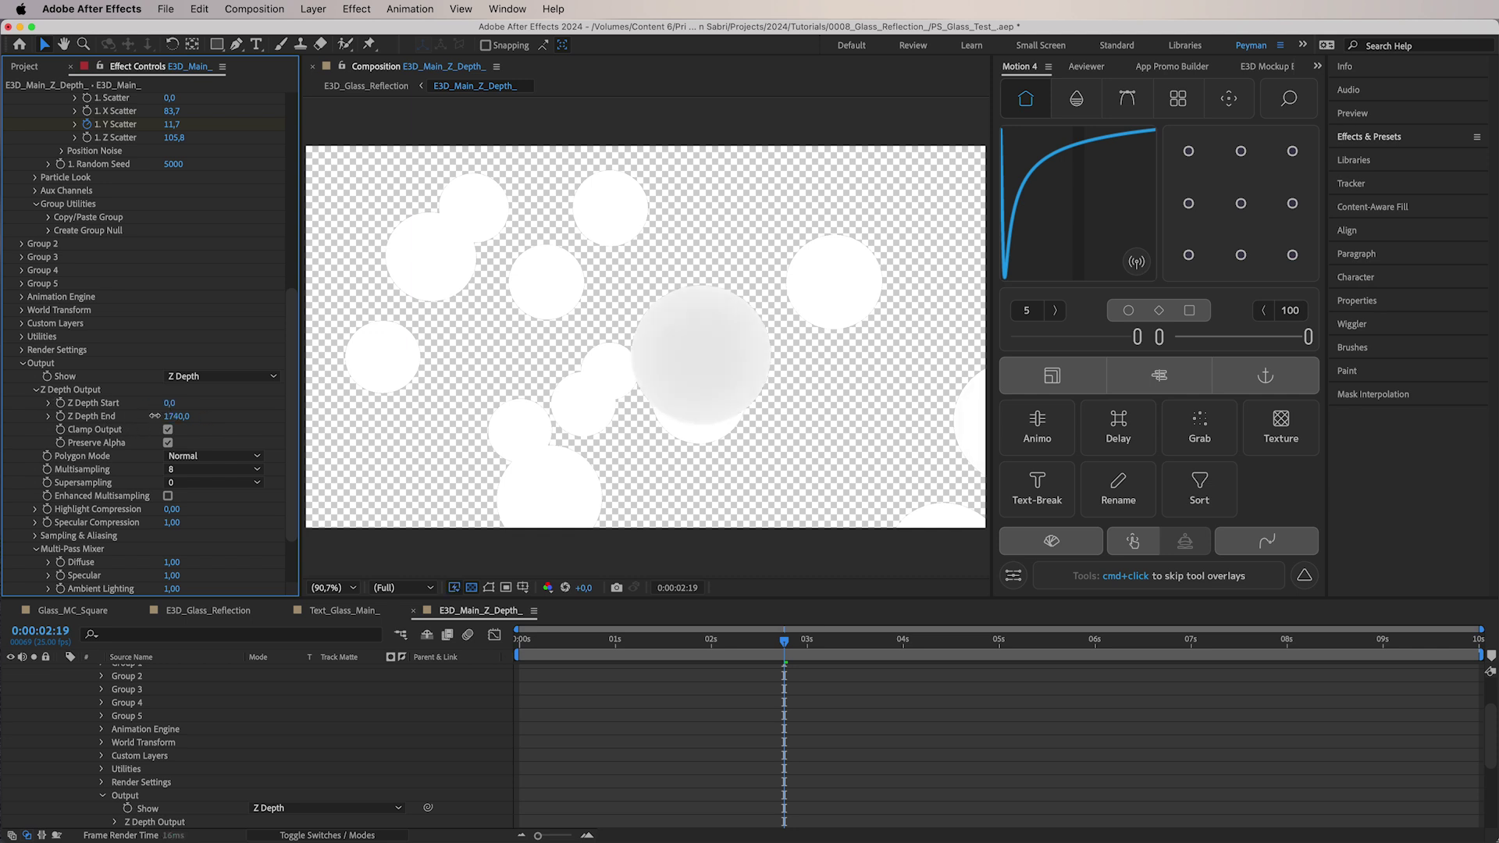
Add an Inner Shadow layer style to the E3D_Main_ layer in the Z-depth composition
right_click(177, 677)
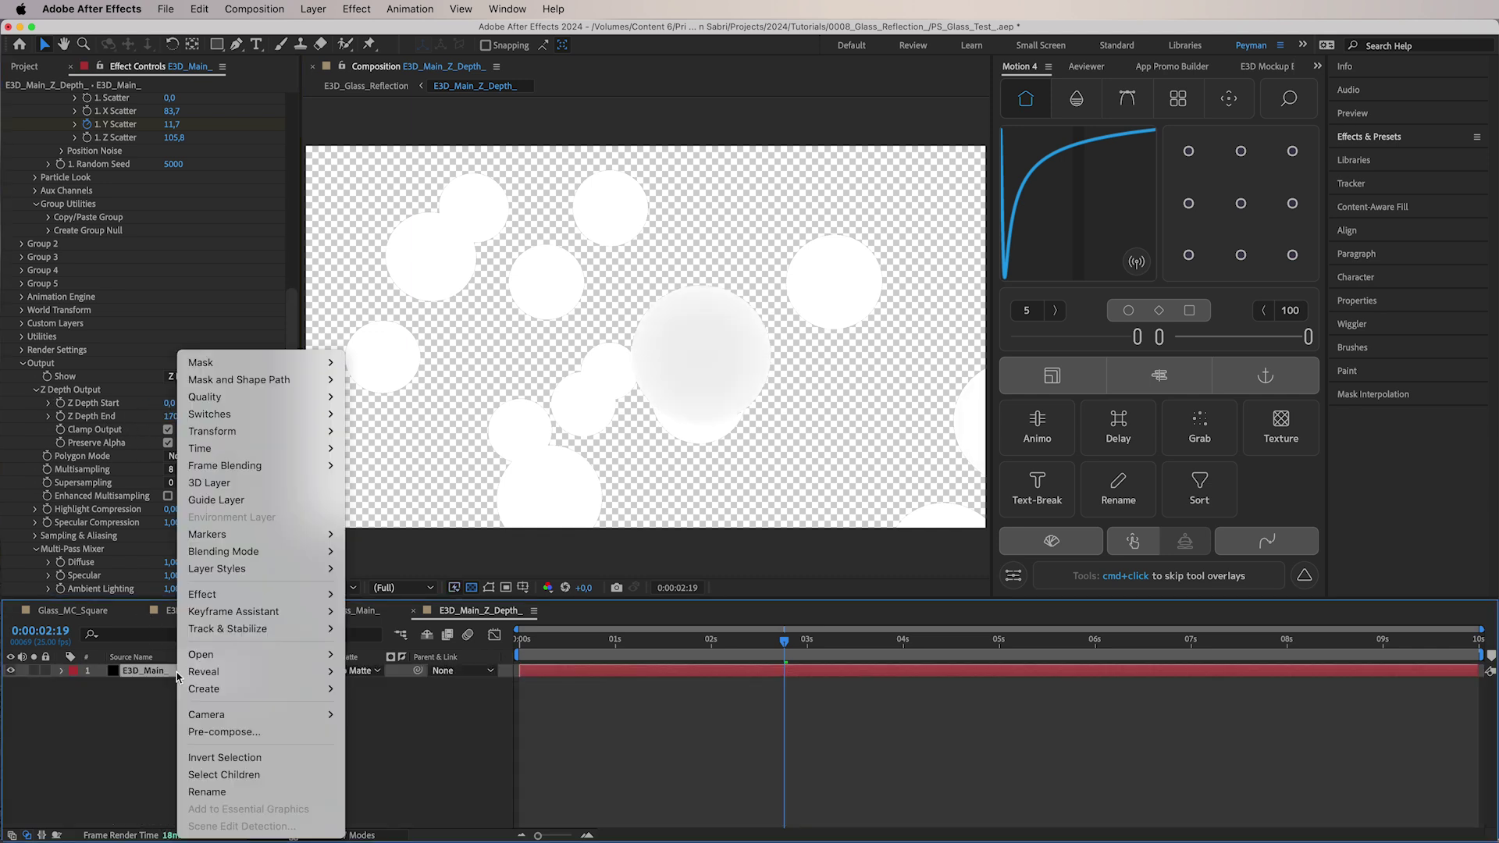
mouse_move(273, 567)
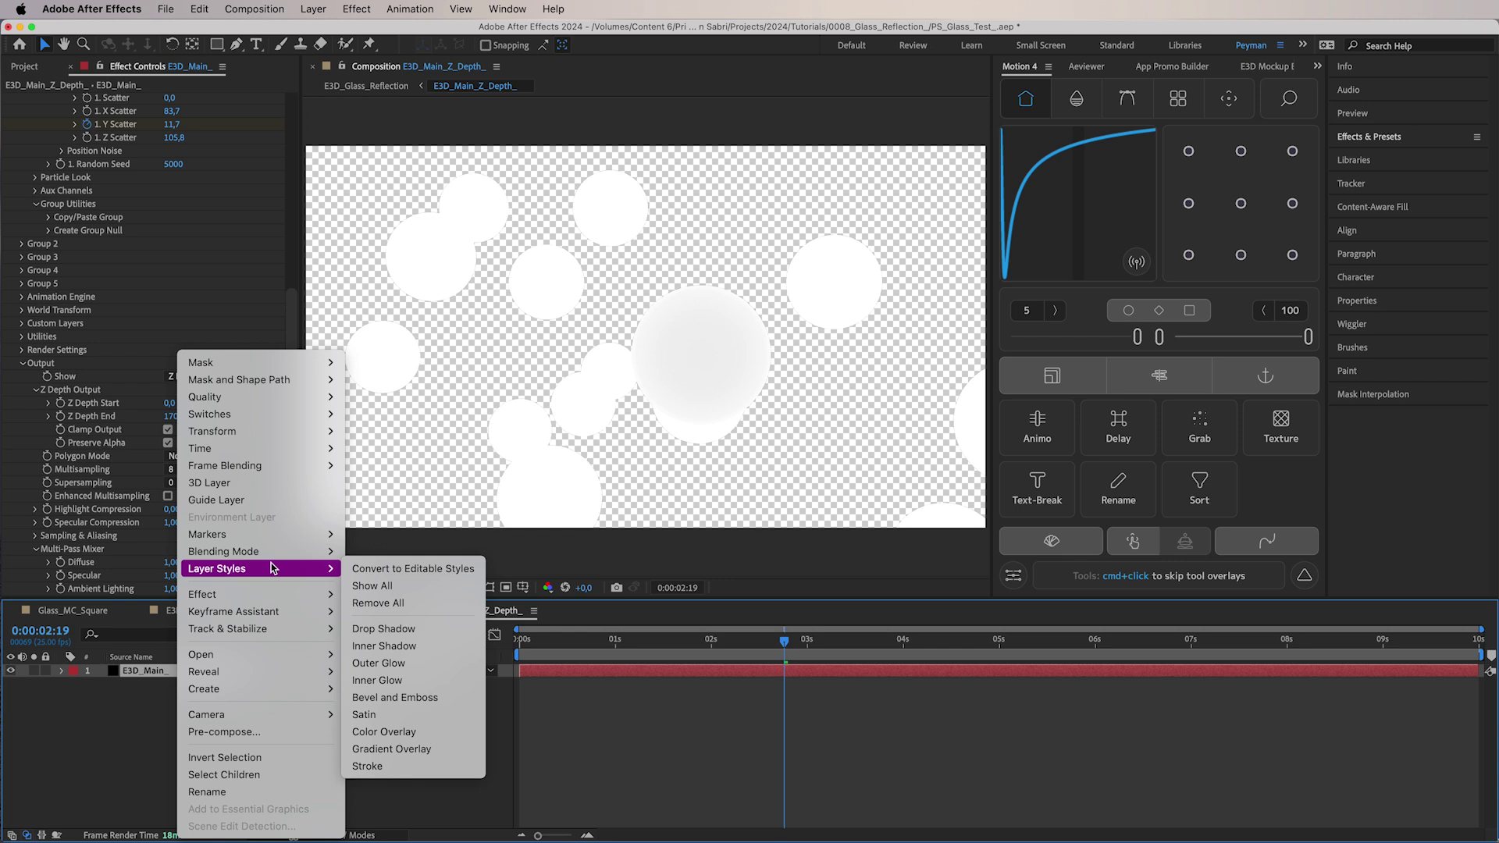
click(438, 648)
Set the Inner Shadow's angle to 0°, distance to 0 and size to 72
click(90, 697)
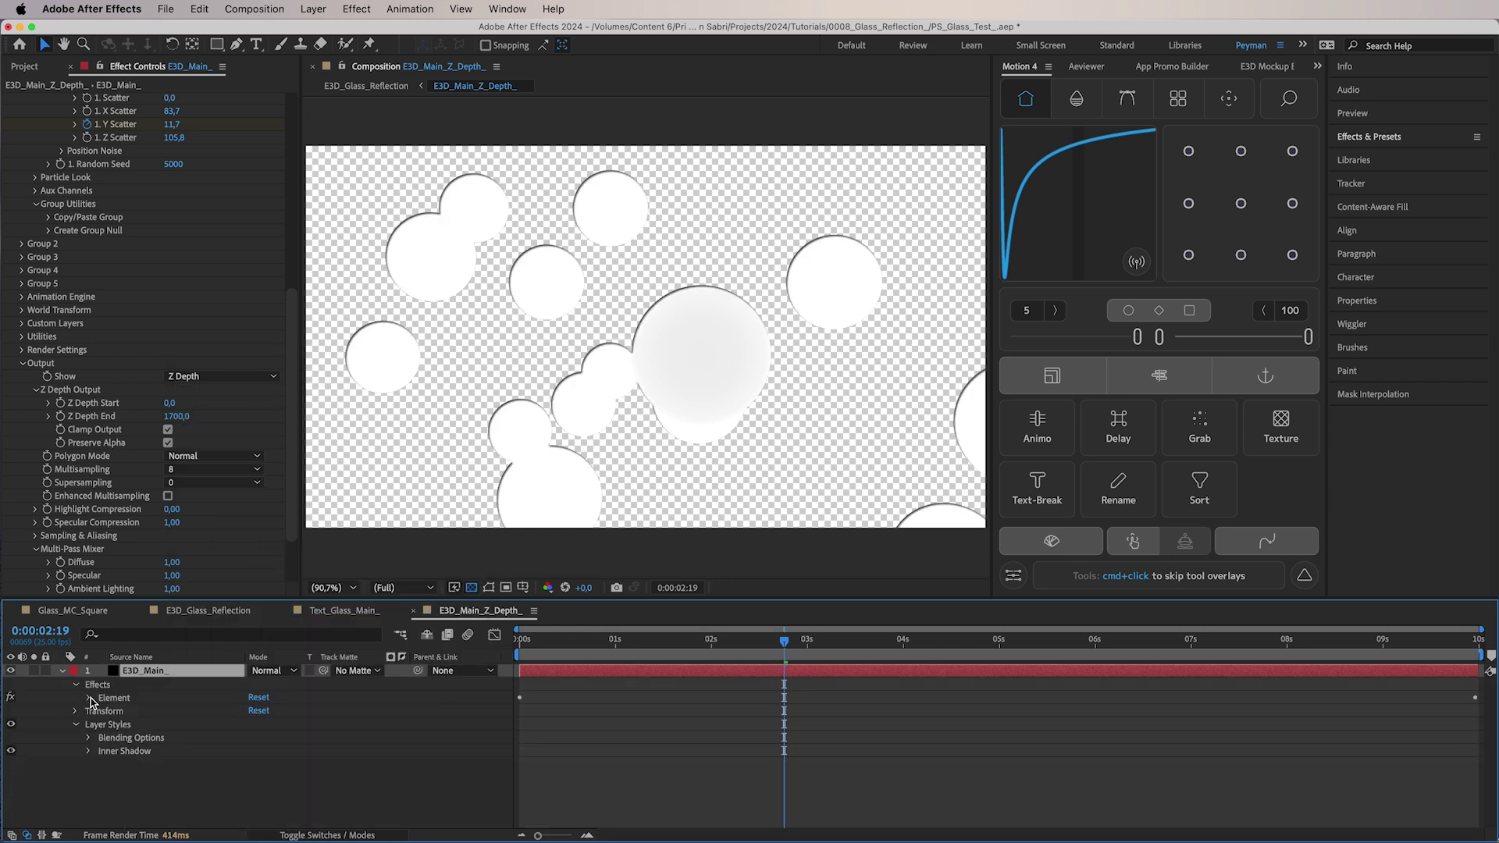
click(88, 752)
click(272, 769)
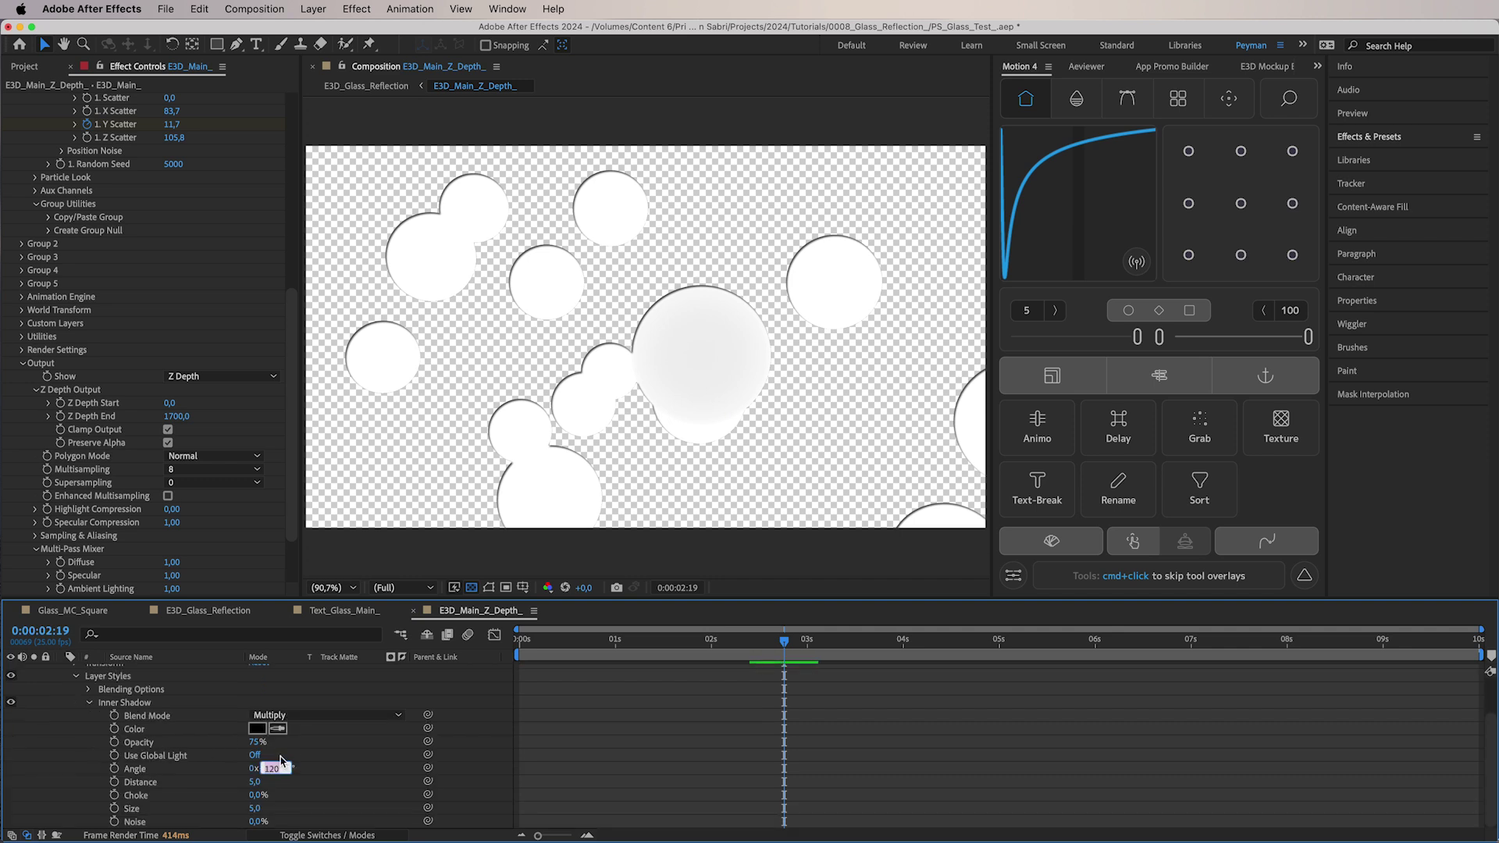
text(0)
key(Return)
drag(255, 782, 251, 783)
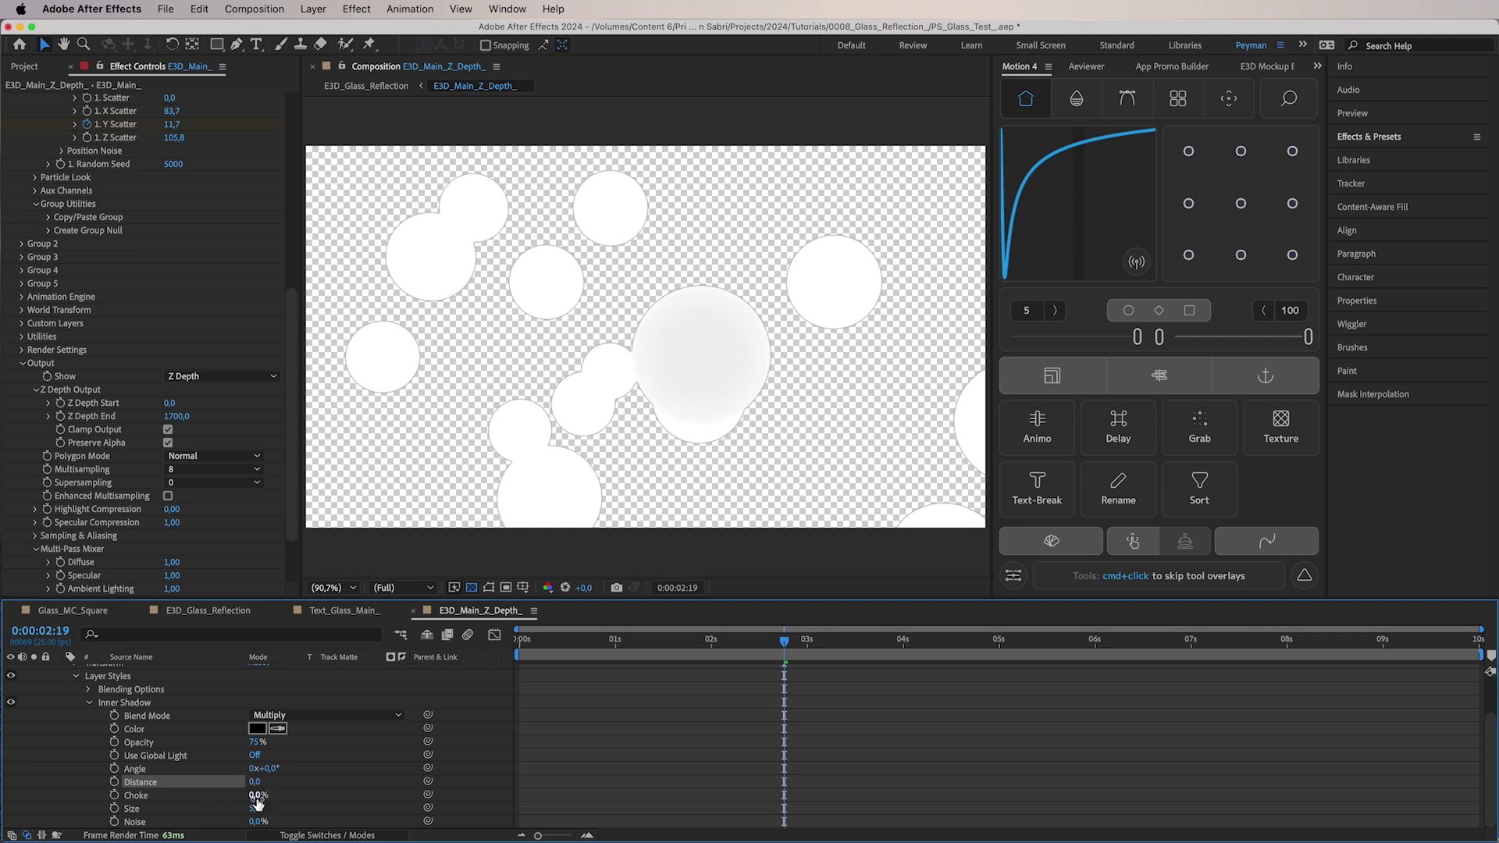
drag(254, 808, 292, 809)
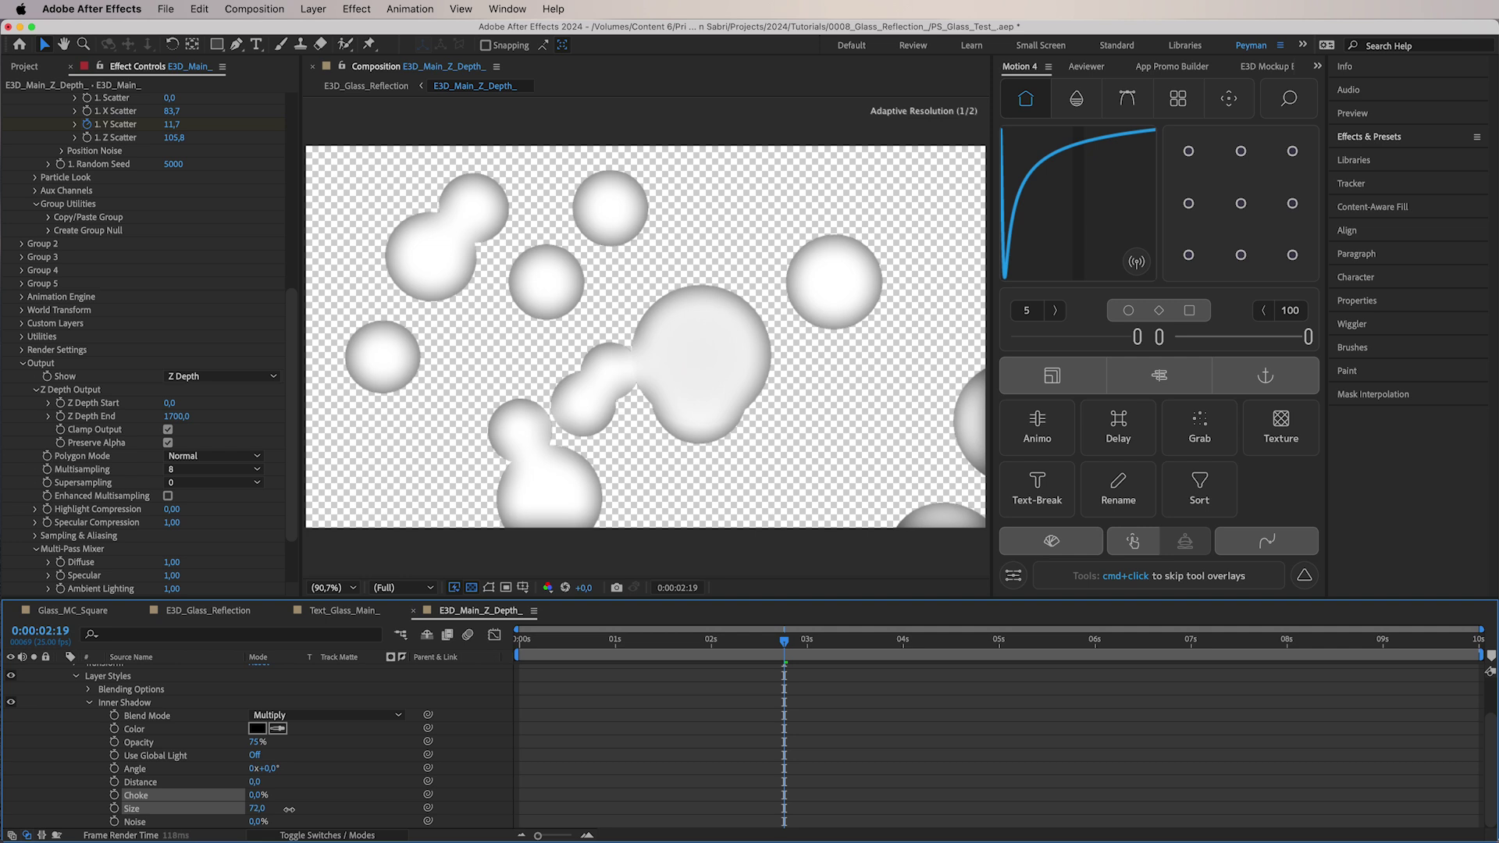
Set the Inner Shadow's opacity to 90% and preview the Z-depth animation
mouse_move(256, 741)
mouse_down()
mouse_move(281, 742)
mouse_move(262, 748)
mouse_up()
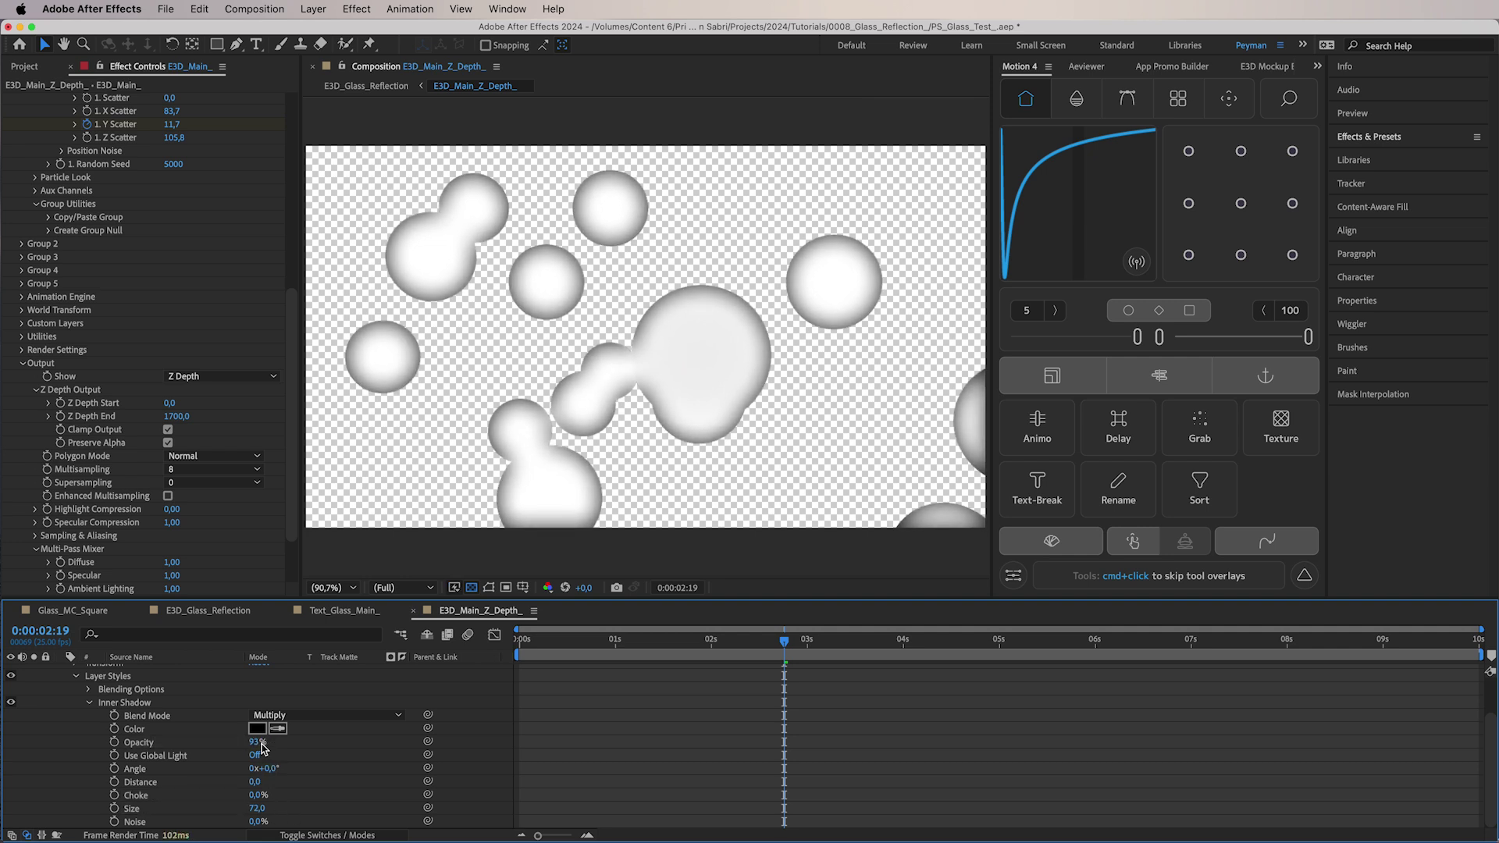
click(257, 742)
text(90)
key(Return)
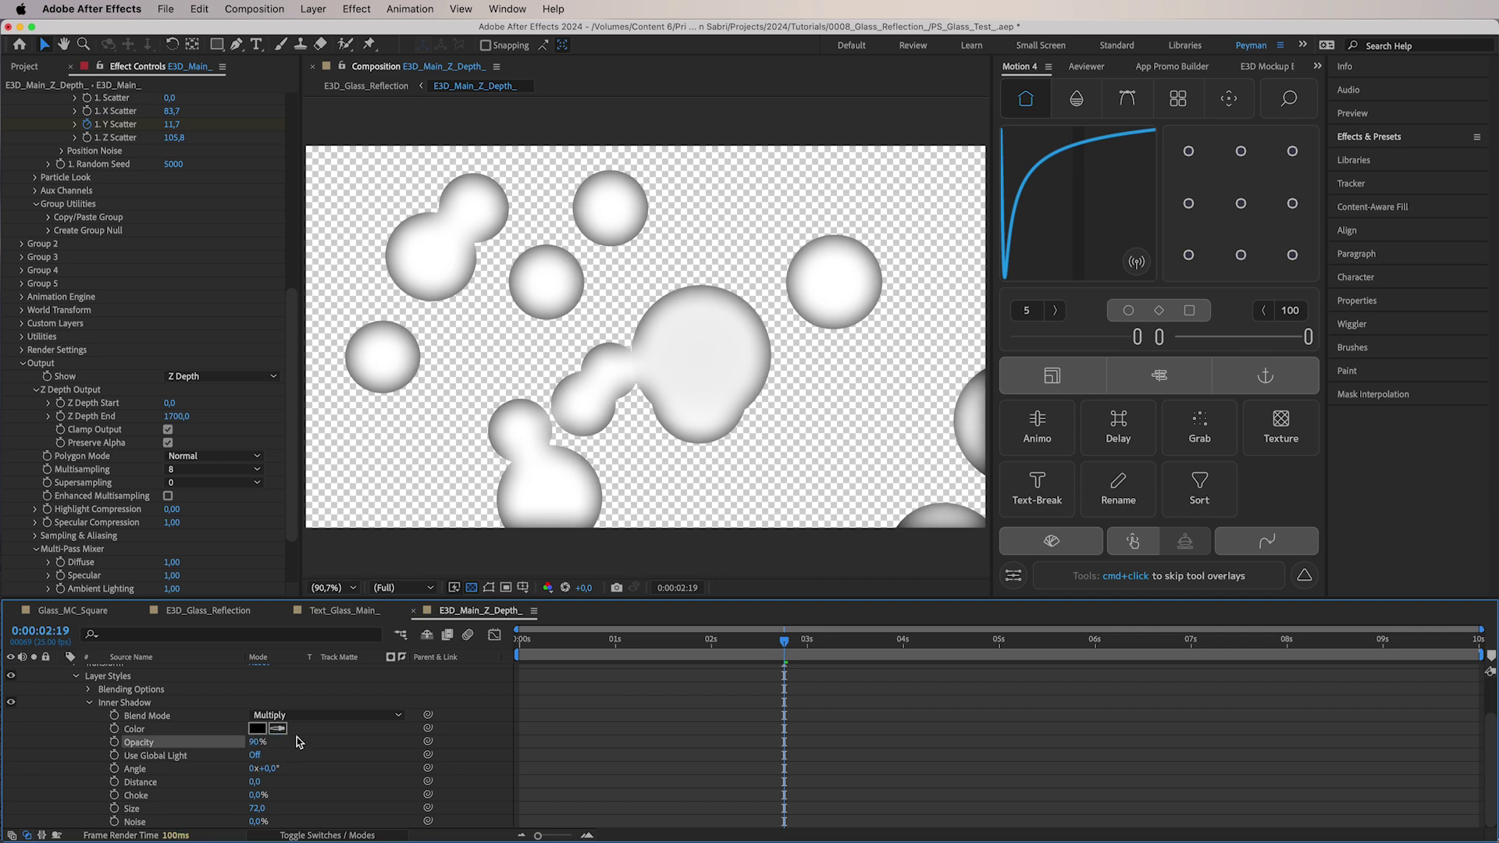
key(space)
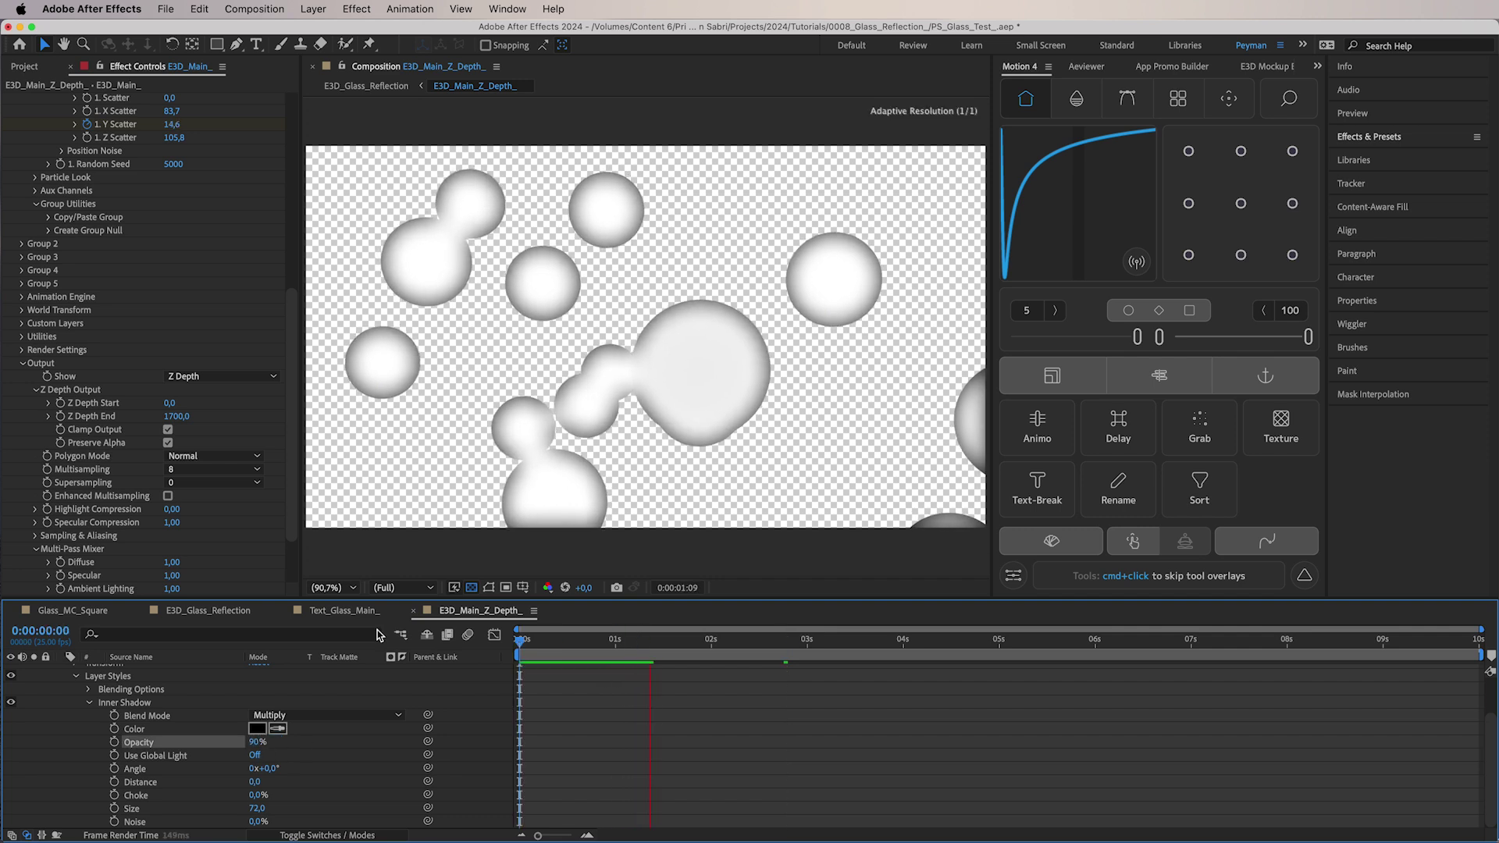
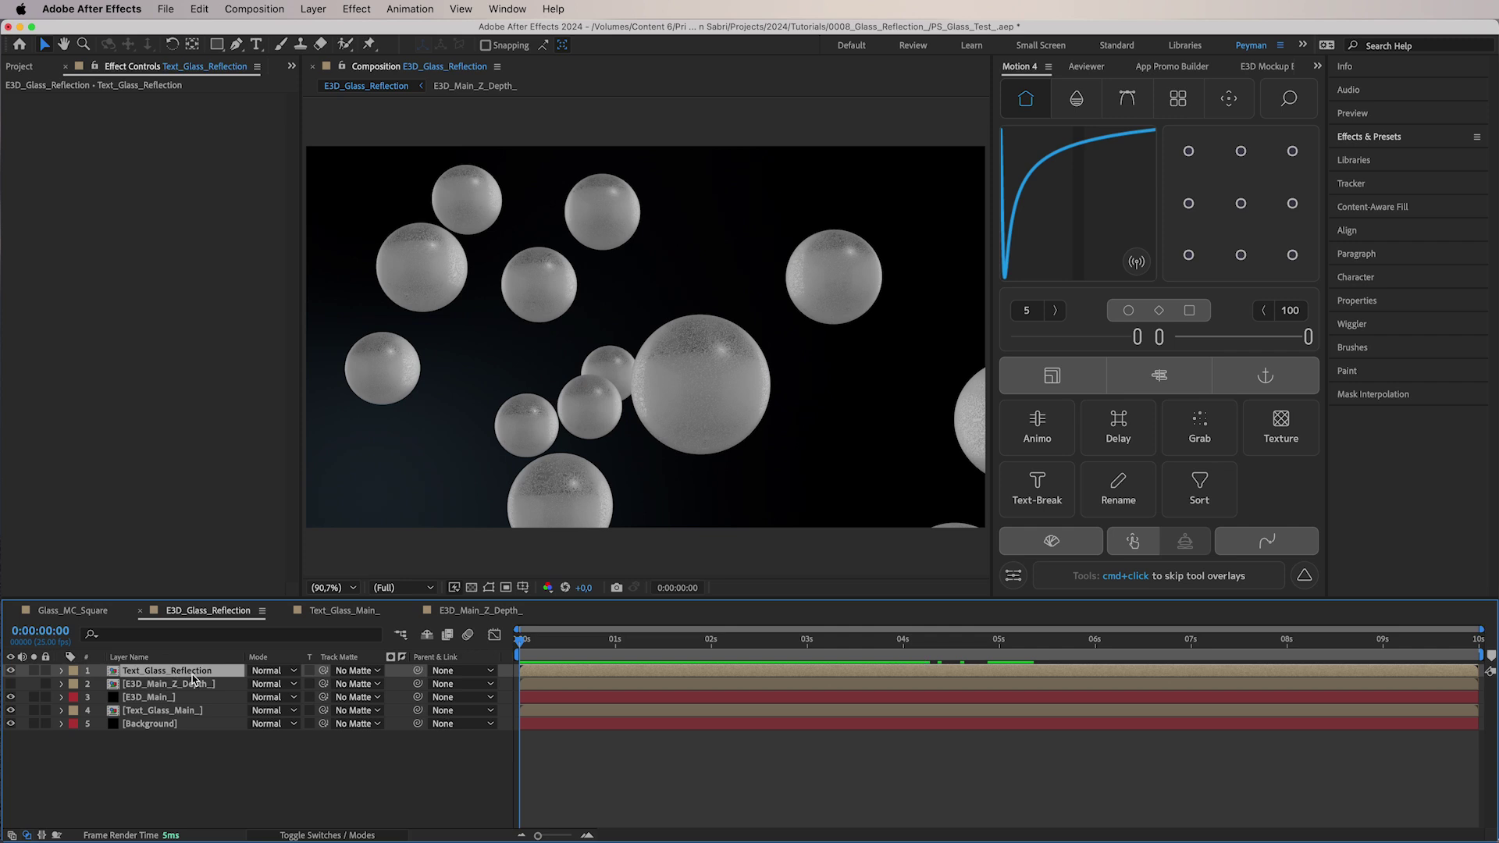
Apply the Displacement Map effect to Text_Glass_Reflection in E3D_Glass_Reflection and go to 0:00:01:10
key(ctrl+space)
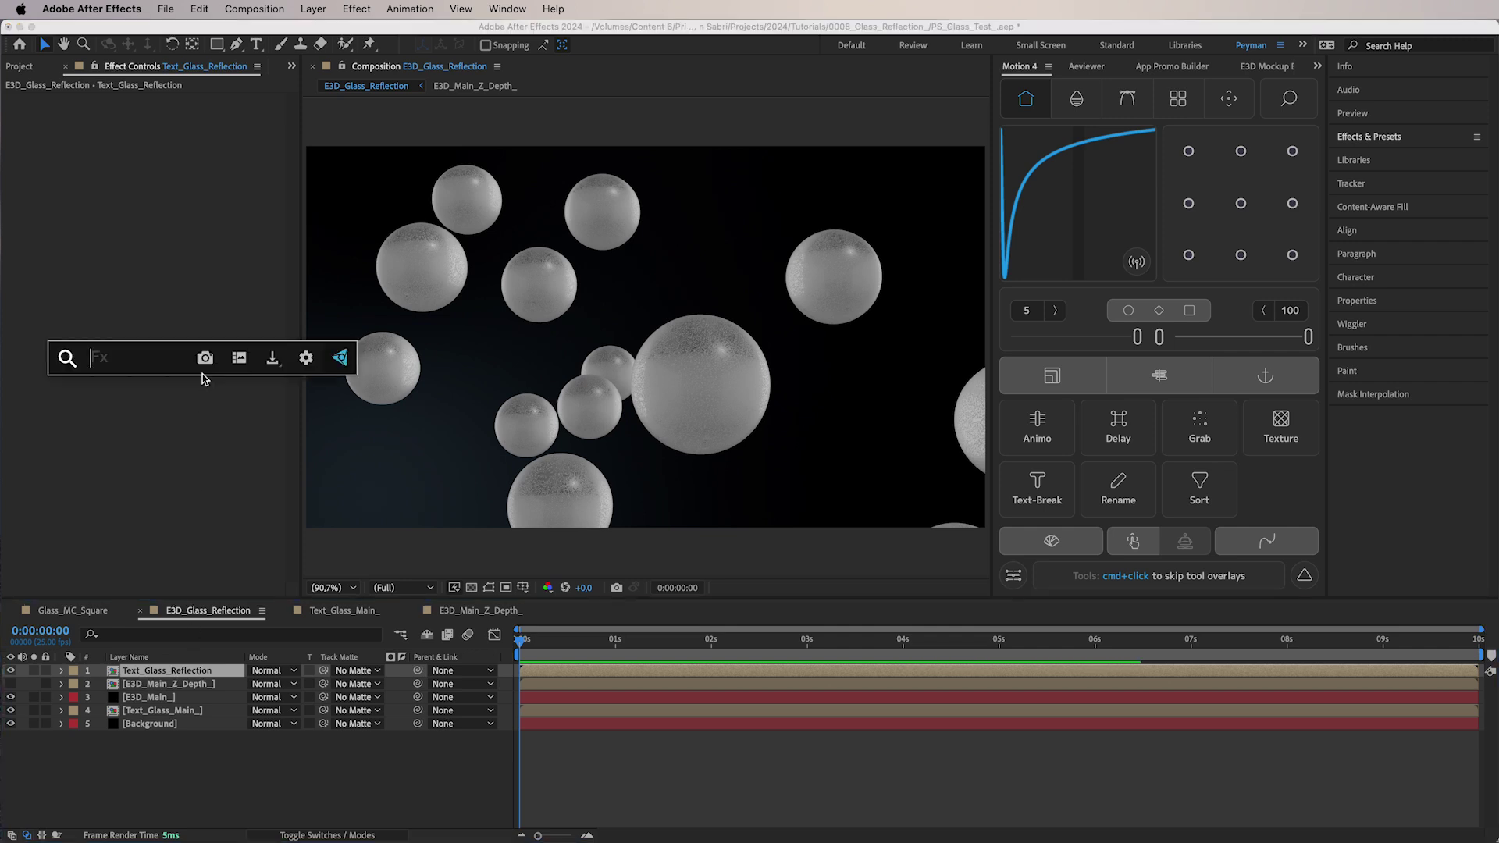
text(des)
key(Return)
click(654, 641)
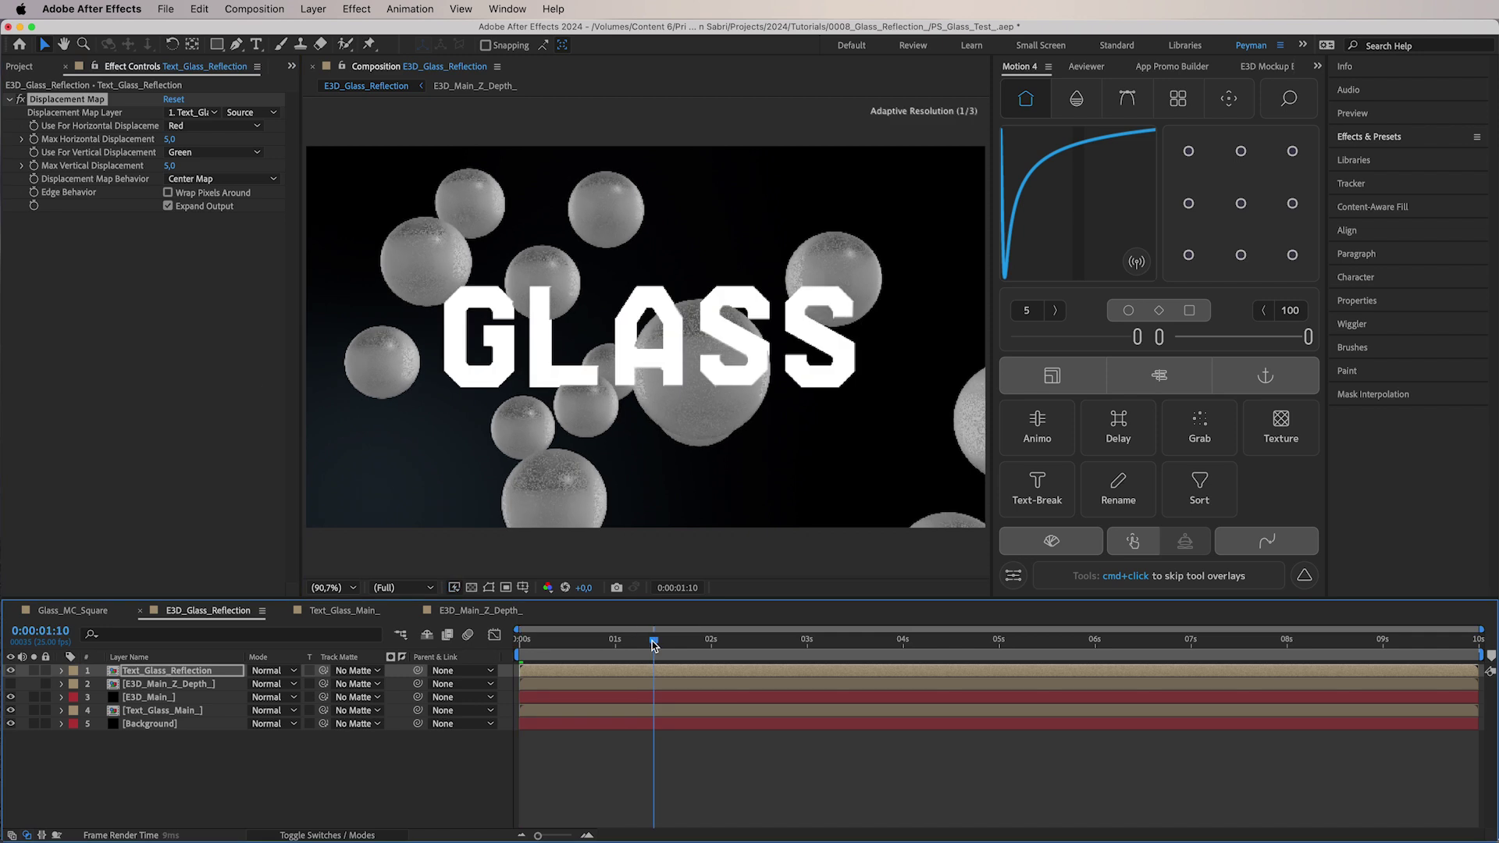
Use Luminance for the horizontal displacement and set E3D_Main_Z_Depth_ as the displacement map layer
drag(169, 139, 117, 138)
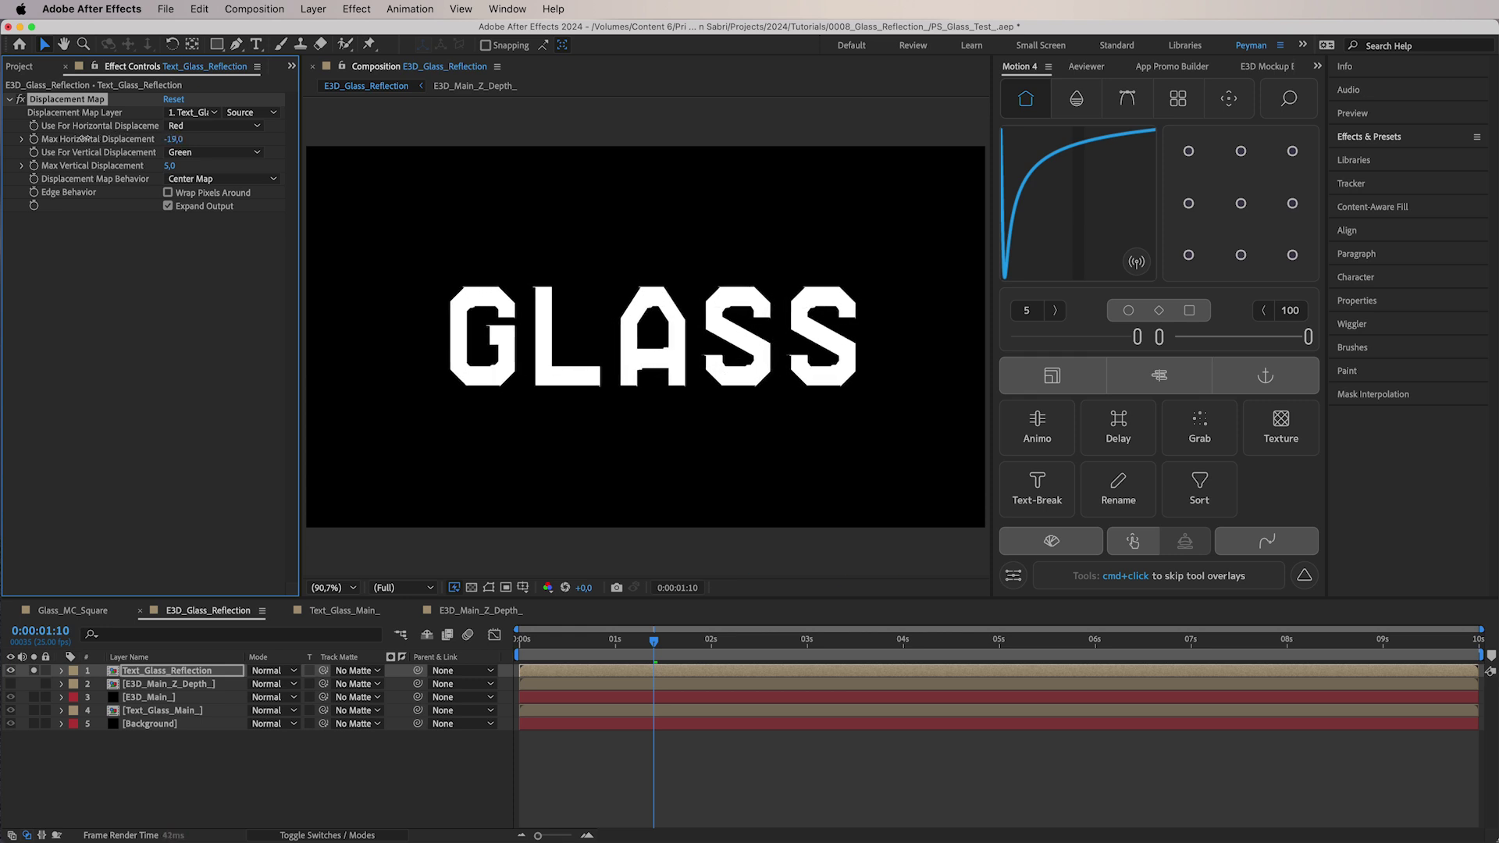
drag(116, 137, 118, 137)
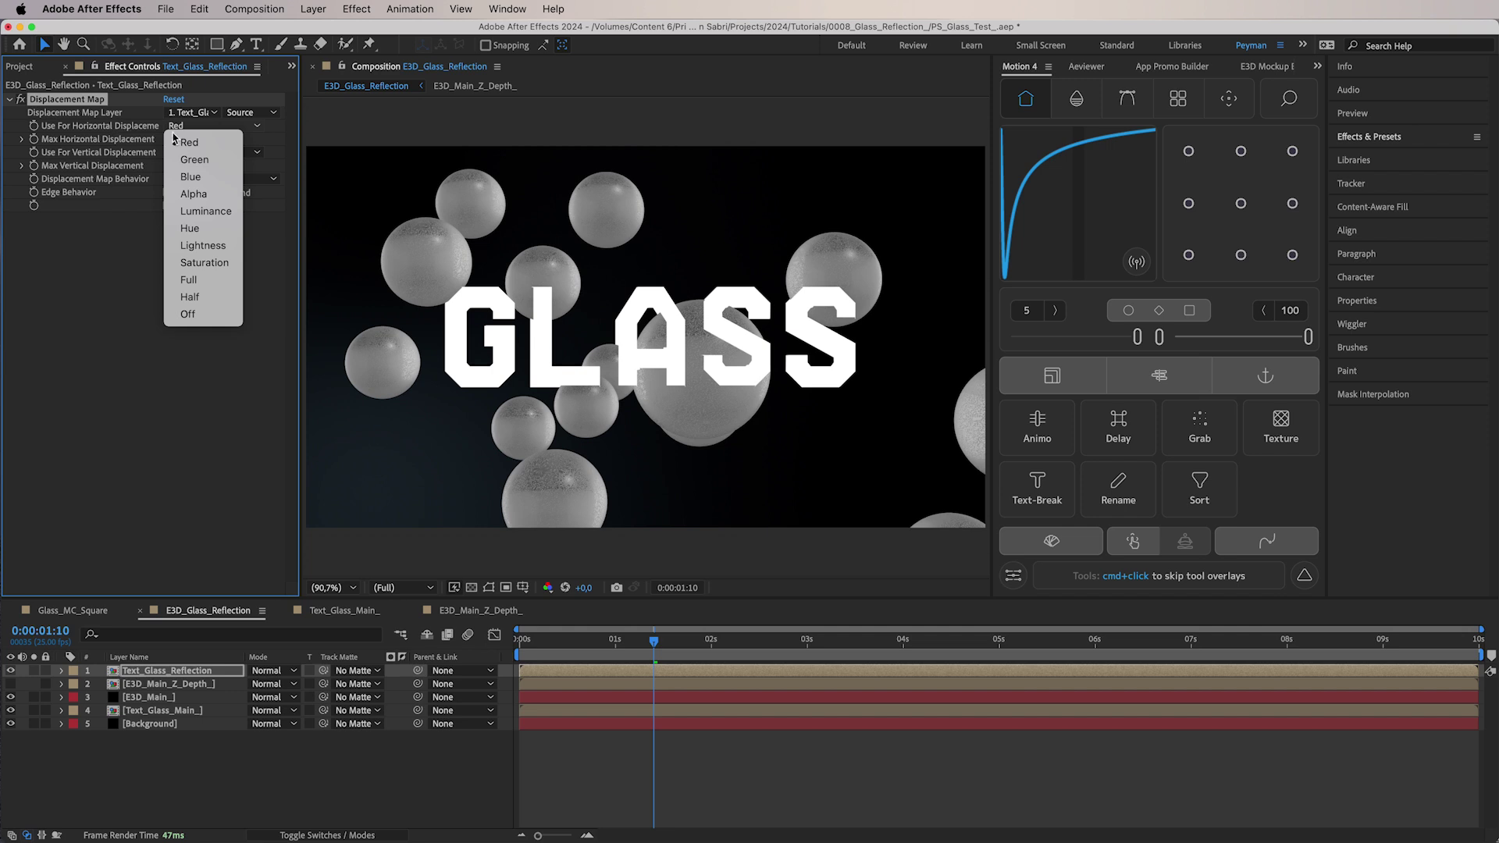
click(207, 211)
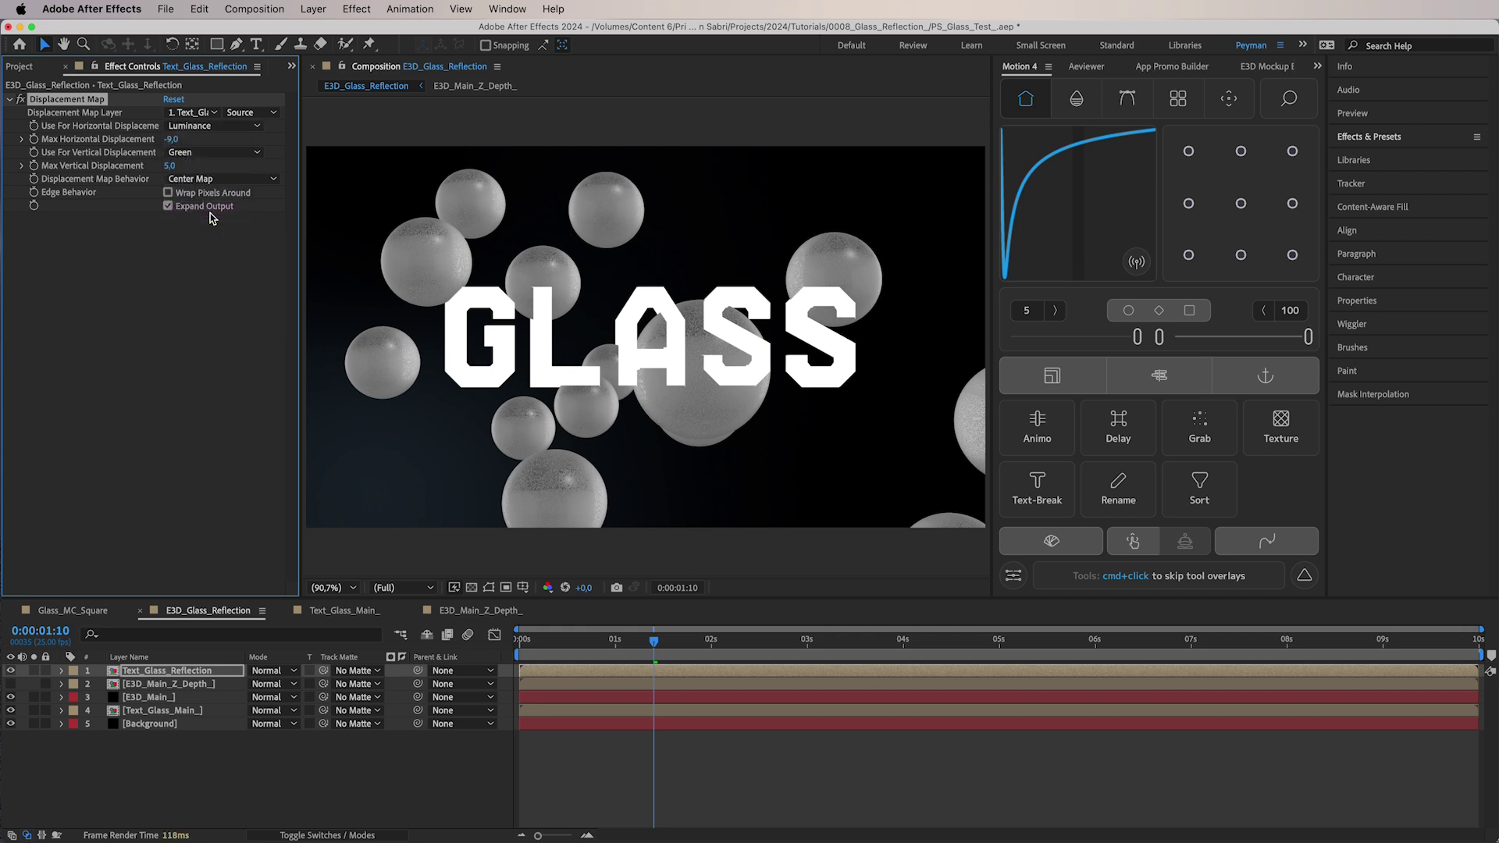
click(191, 112)
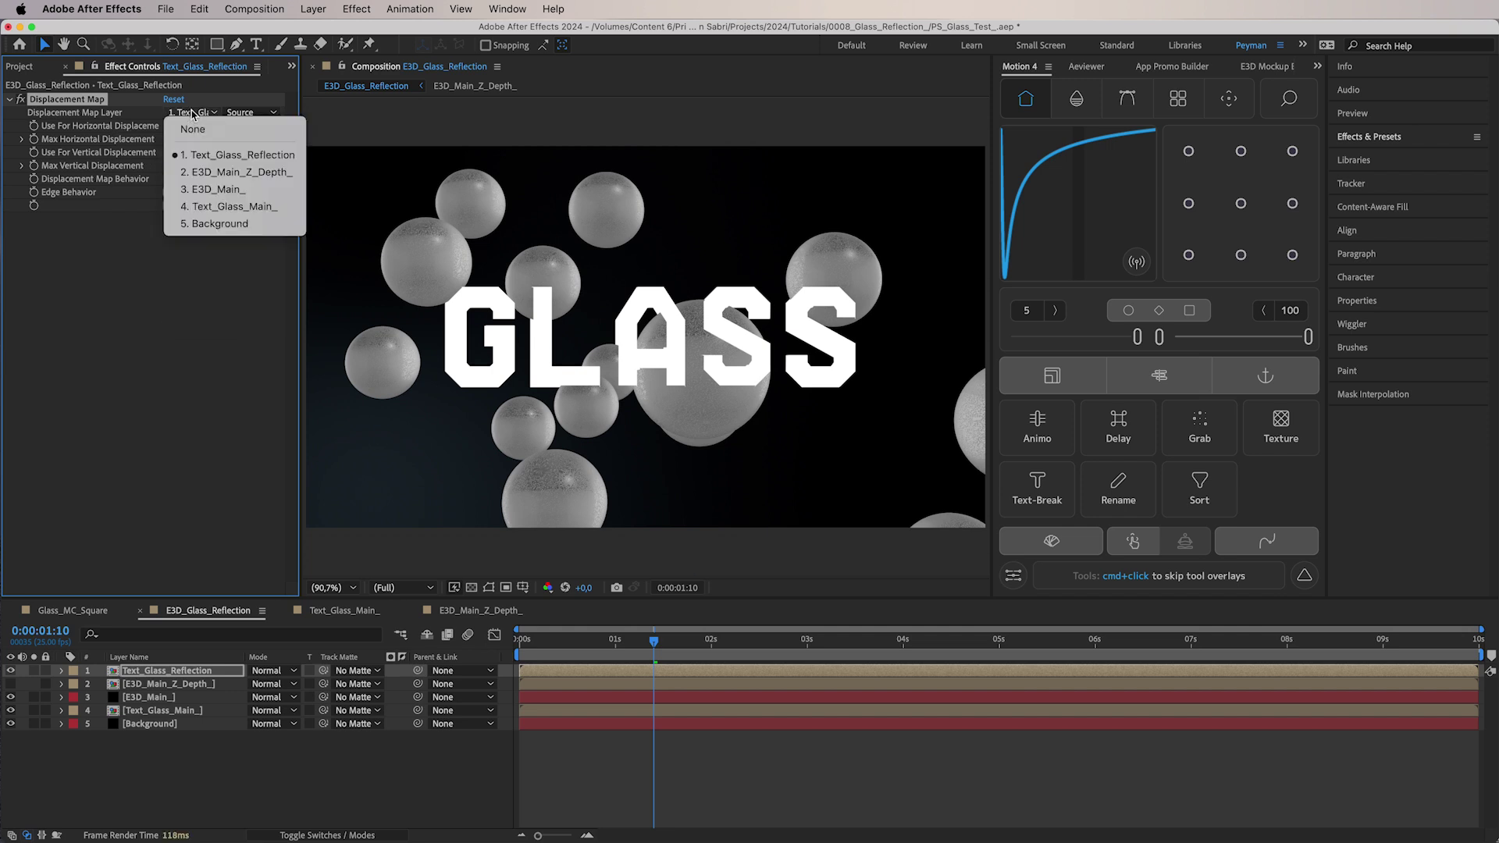
click(215, 179)
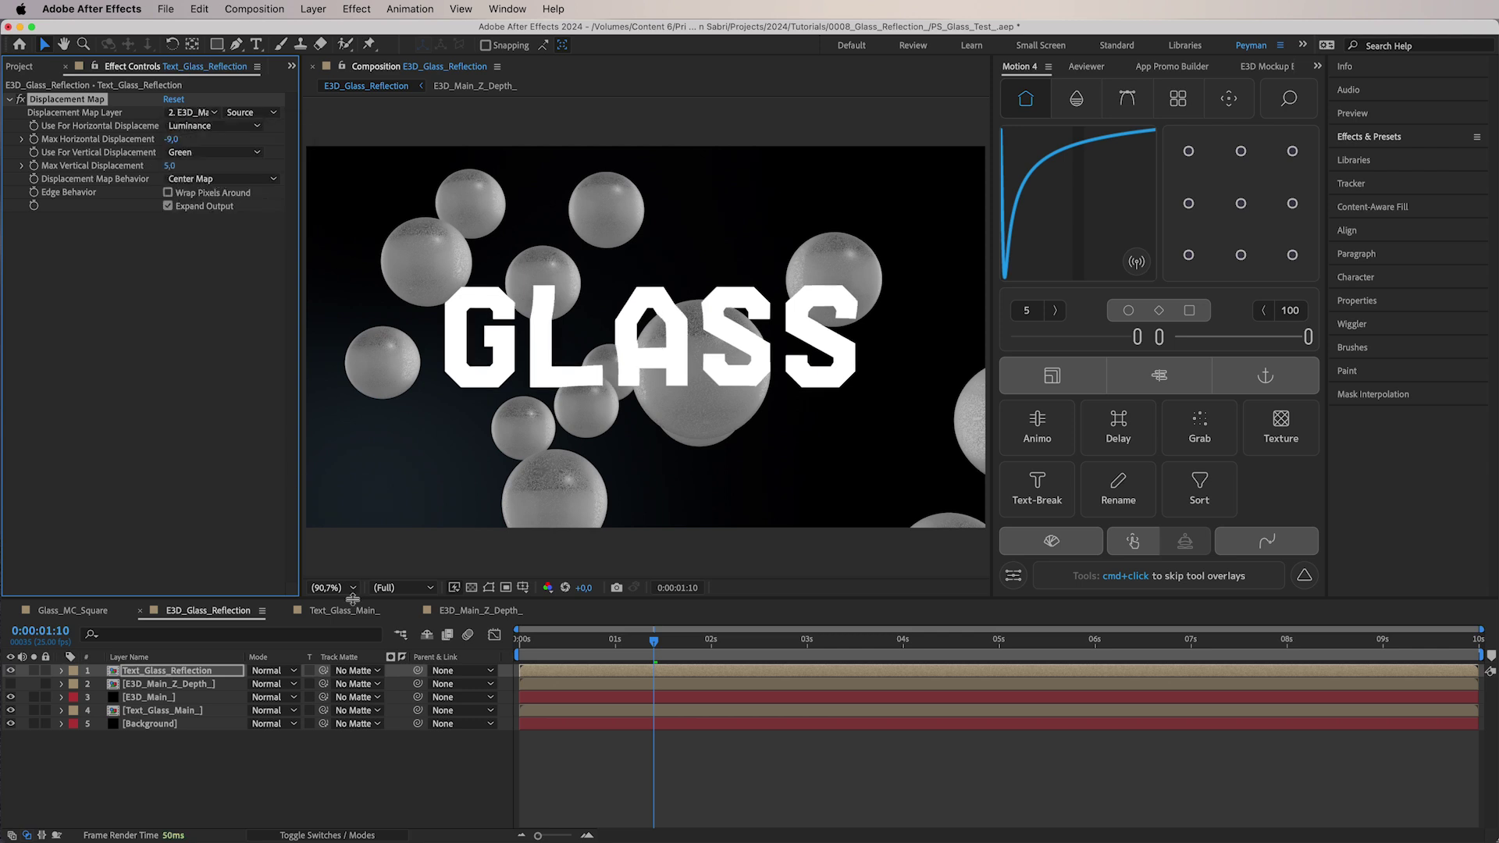
Set the text's Max Horizontal Displacement to 50 and Max Vertical Displacement to 19
click(33, 671)
mouse_move(172, 139)
mouse_down()
mouse_move(204, 140)
mouse_move(156, 139)
mouse_up()
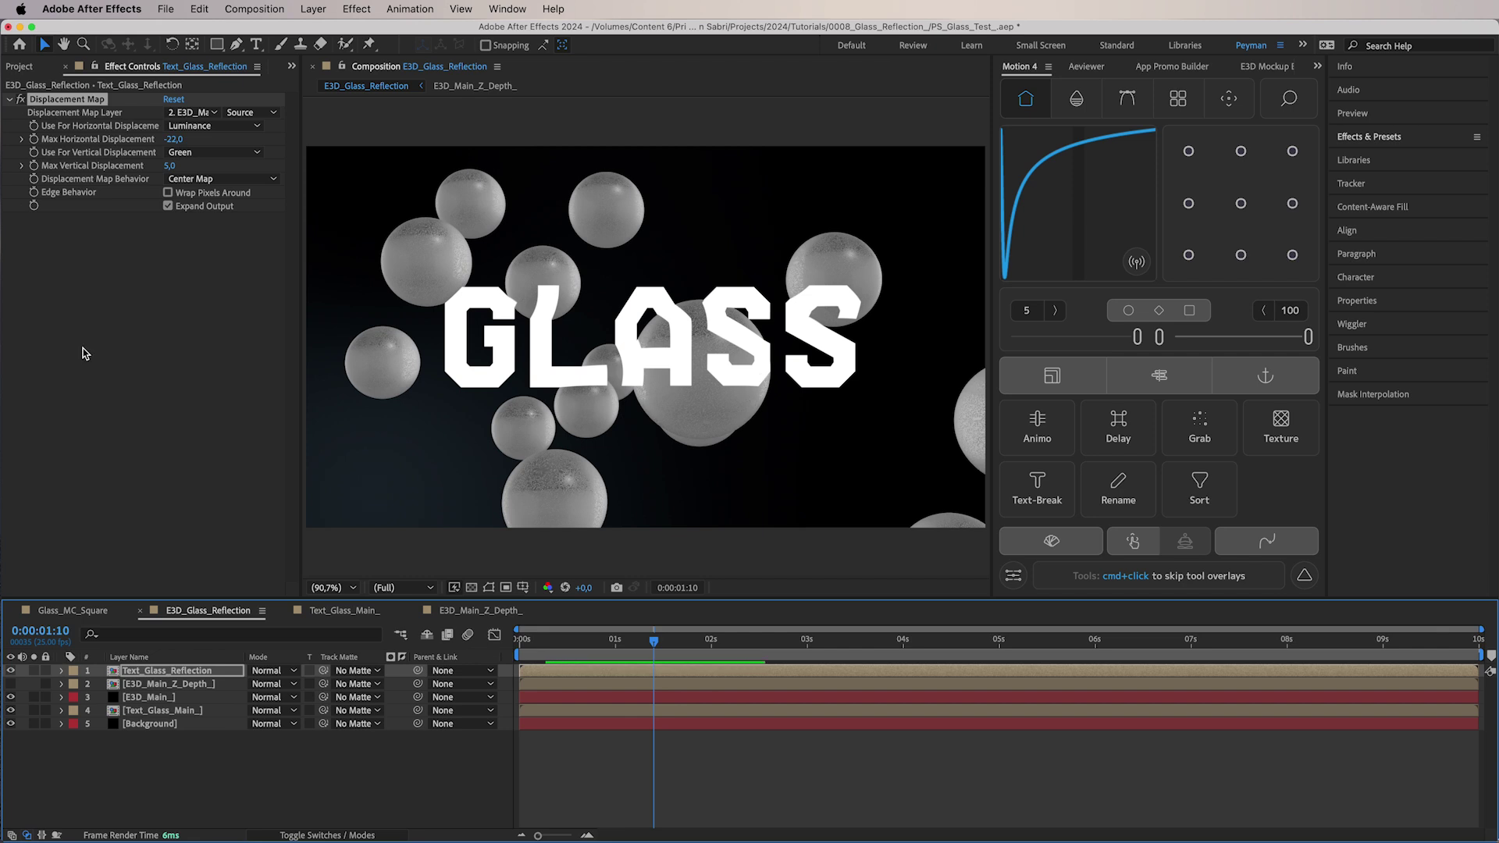
click(178, 140)
text(50)
click(172, 166)
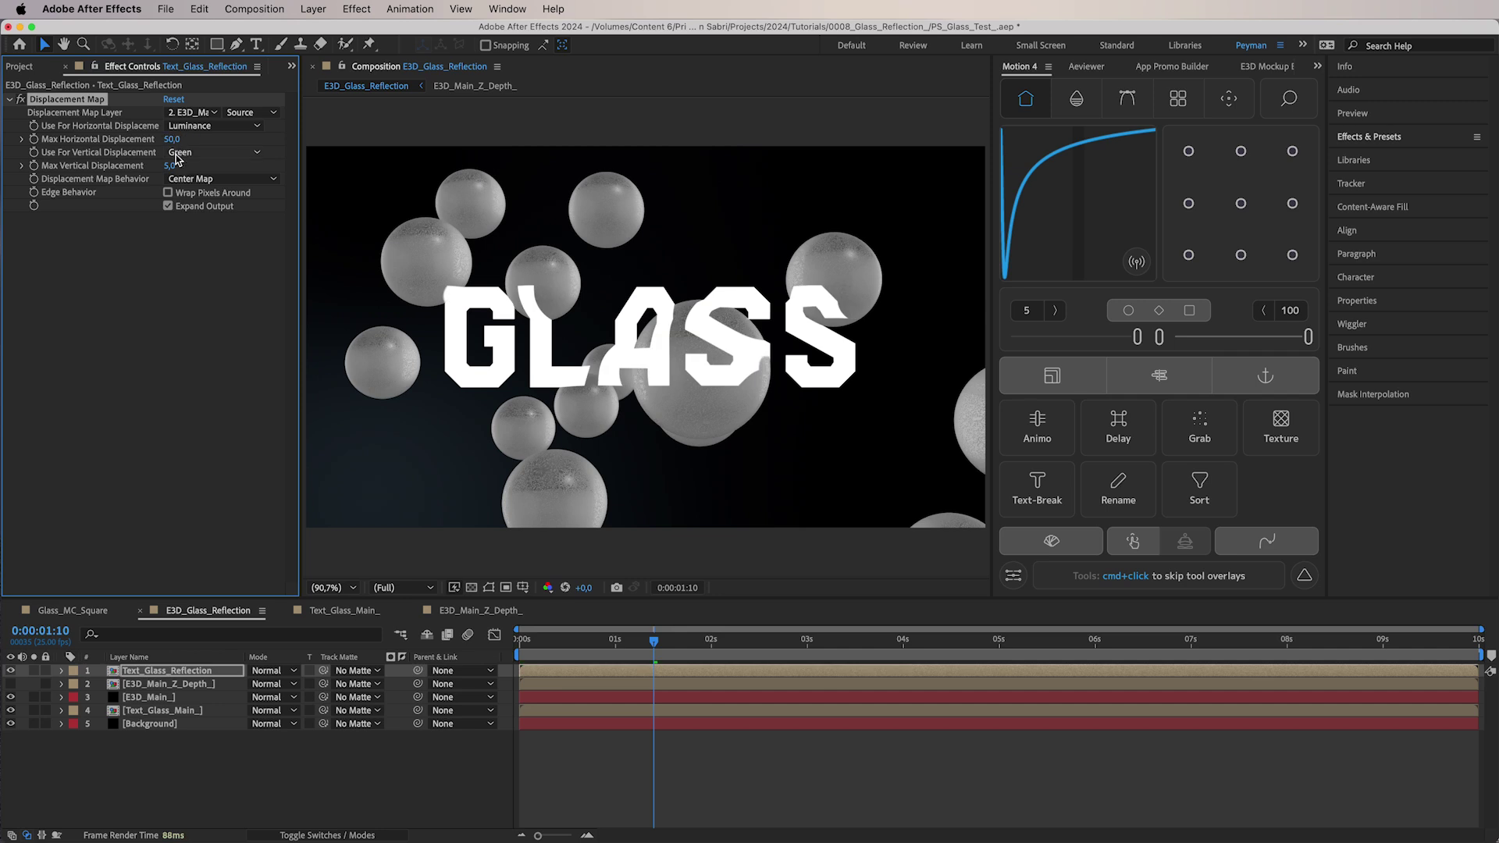
text(19)
key(Return)
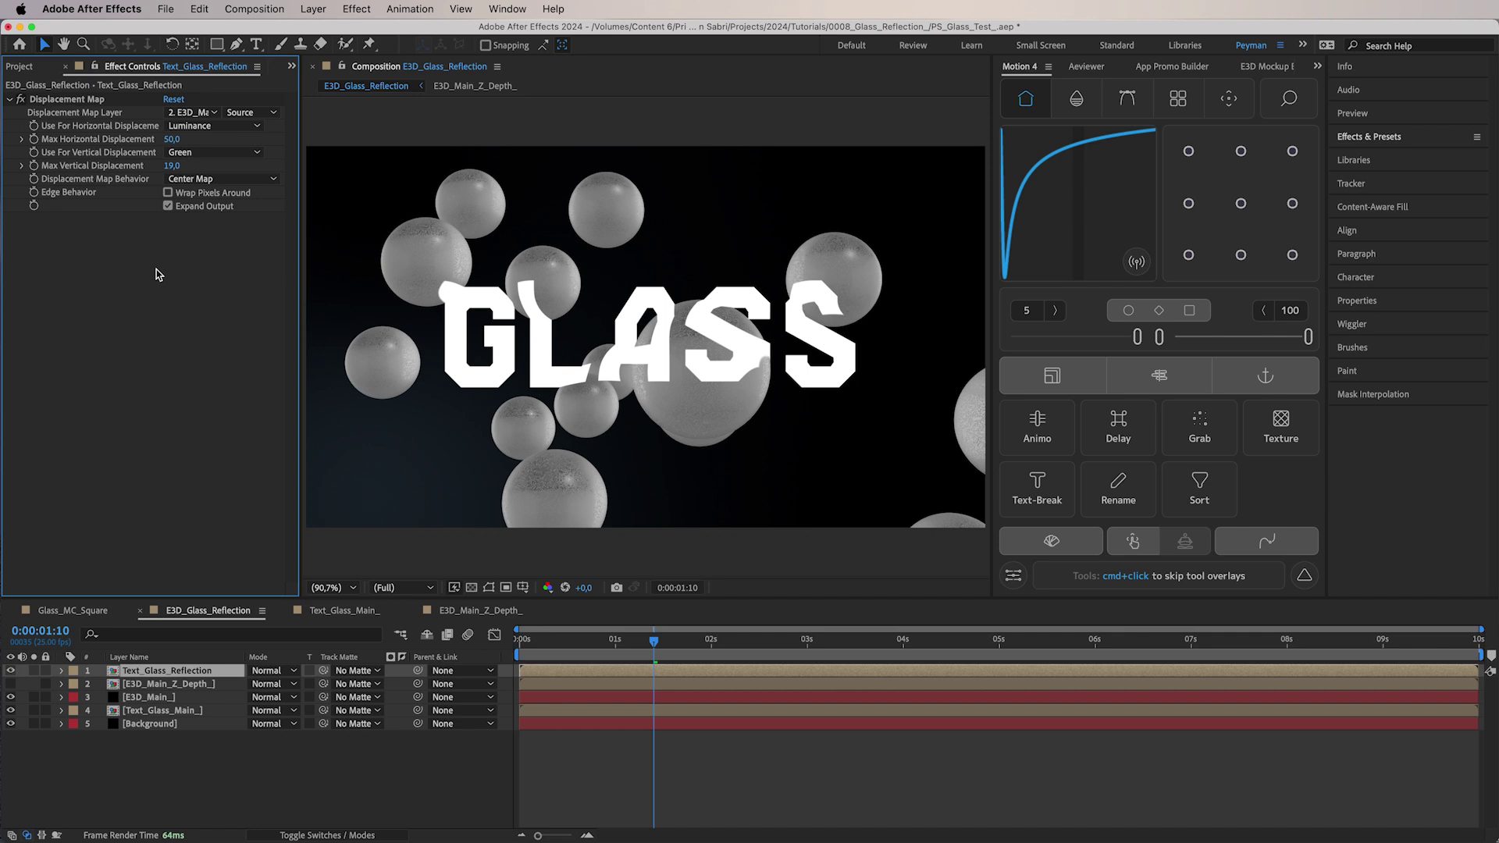
Apply the Transform effect to Text_Glass_Reflection and place it above the Displacement Map effect
key(ctrl+space)
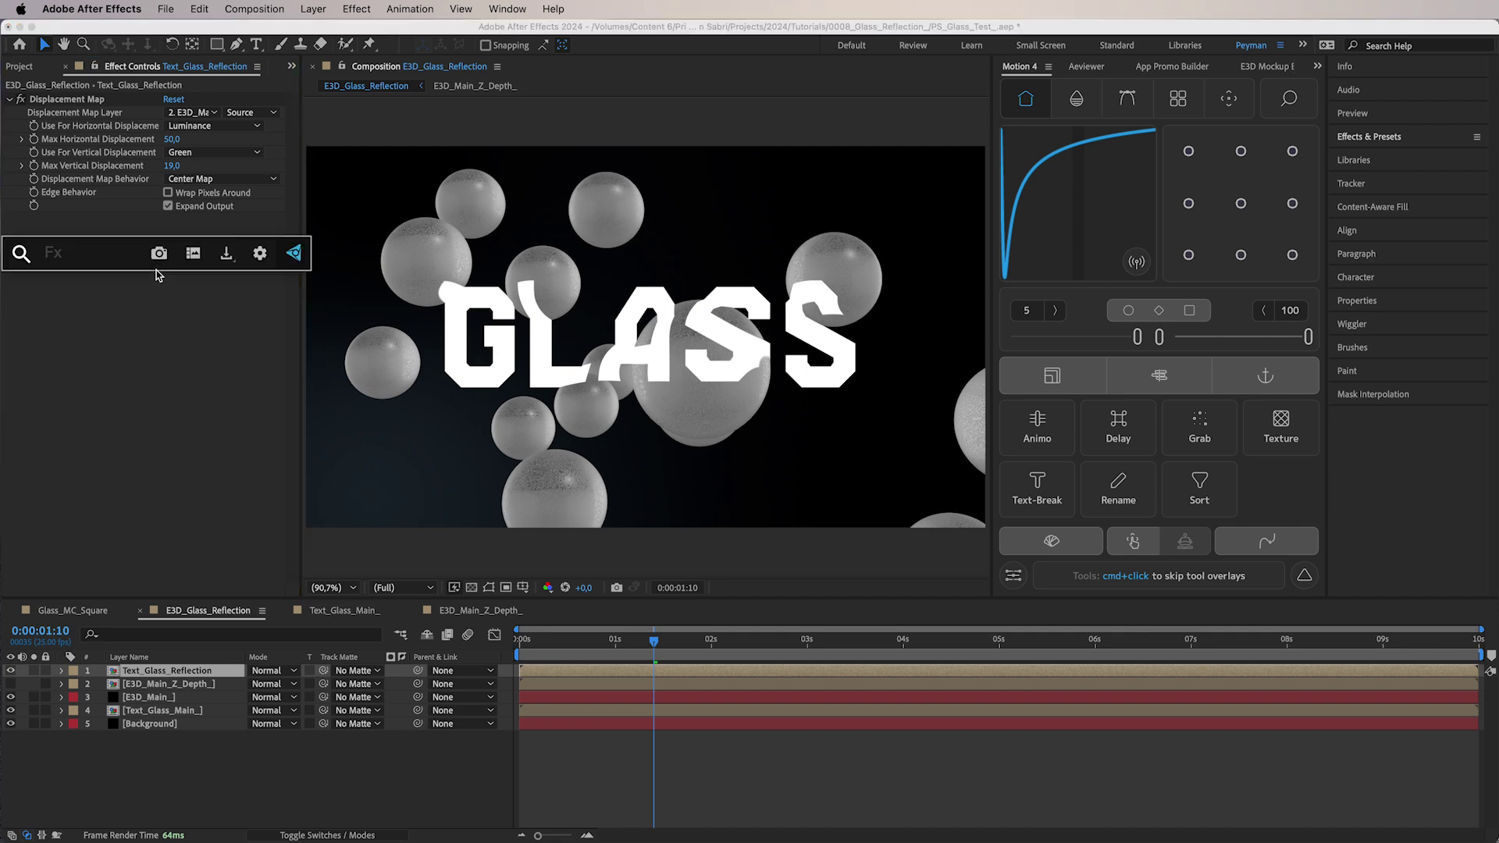
text(trans)
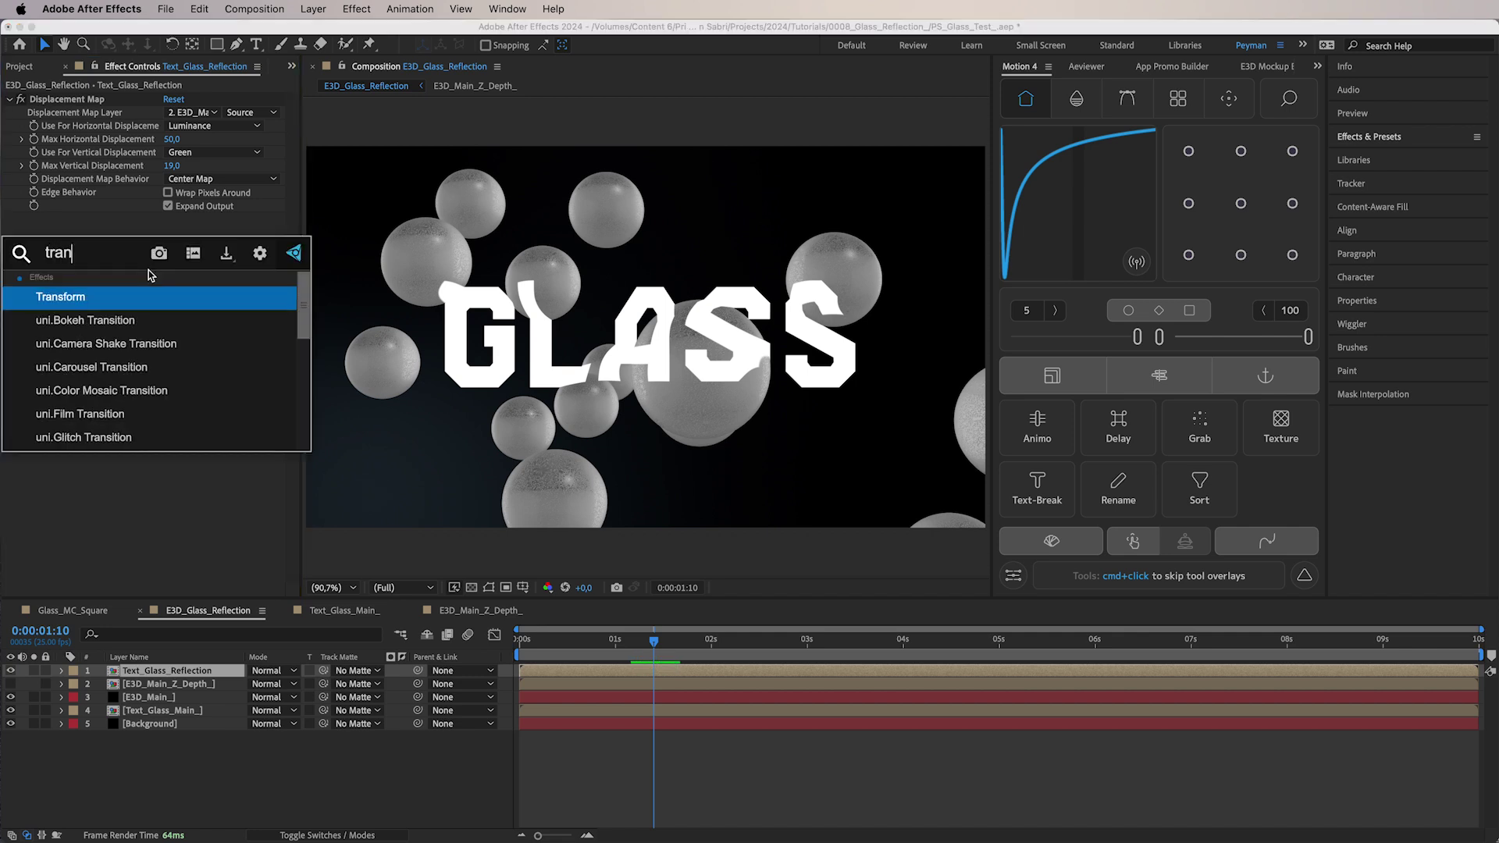
key(Return)
drag(88, 229, 75, 102)
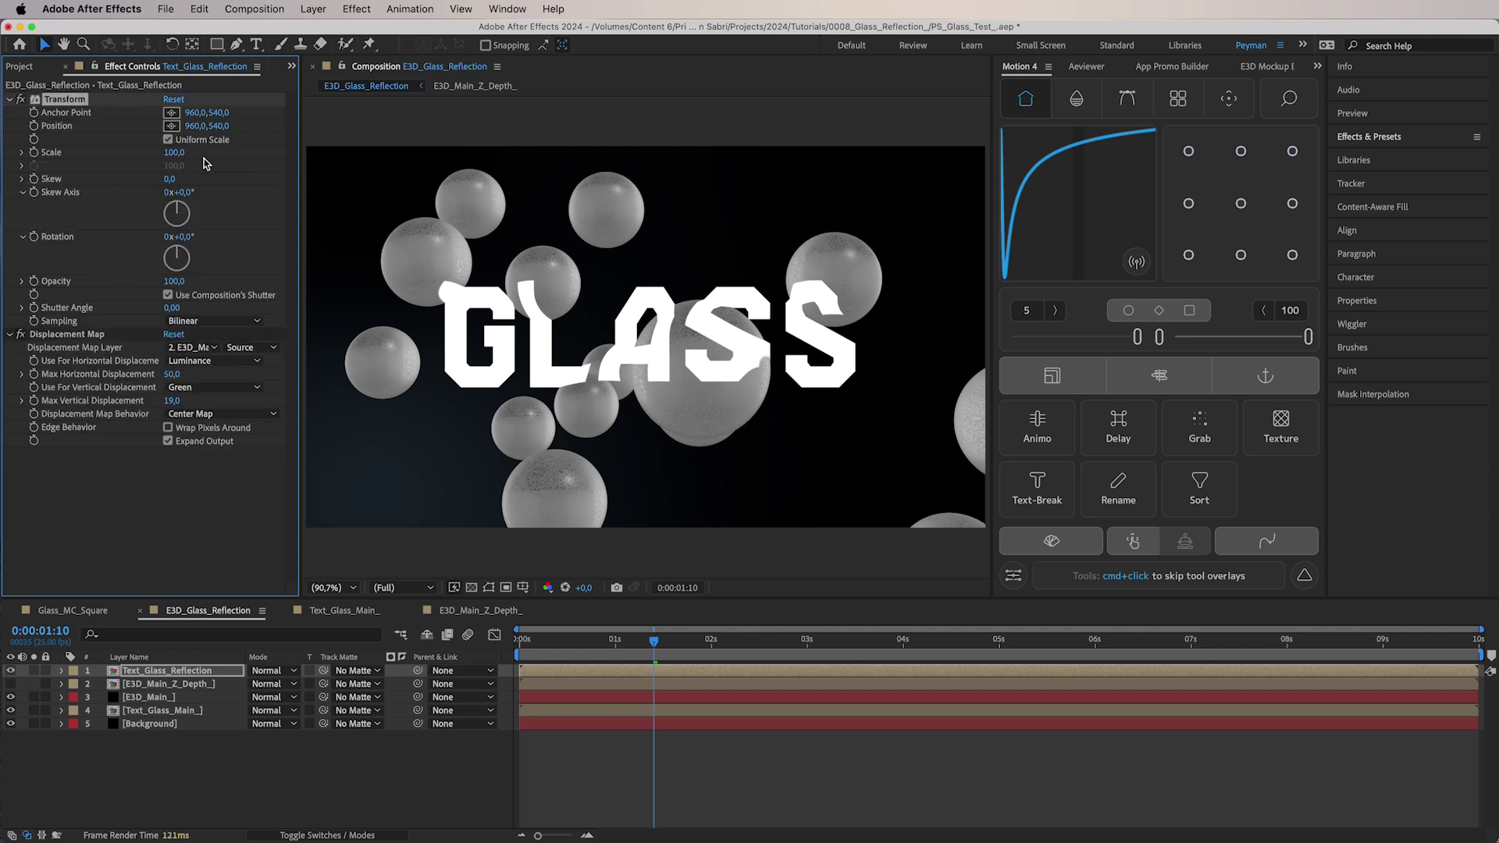
Set the Transform effect's Skew to 10 and its Skew Axis to 104° to slant the reflected text
mouse_move(183, 192)
mouse_down()
mouse_move(202, 191)
mouse_move(156, 188)
mouse_move(184, 179)
mouse_up()
click(187, 192)
text(9)
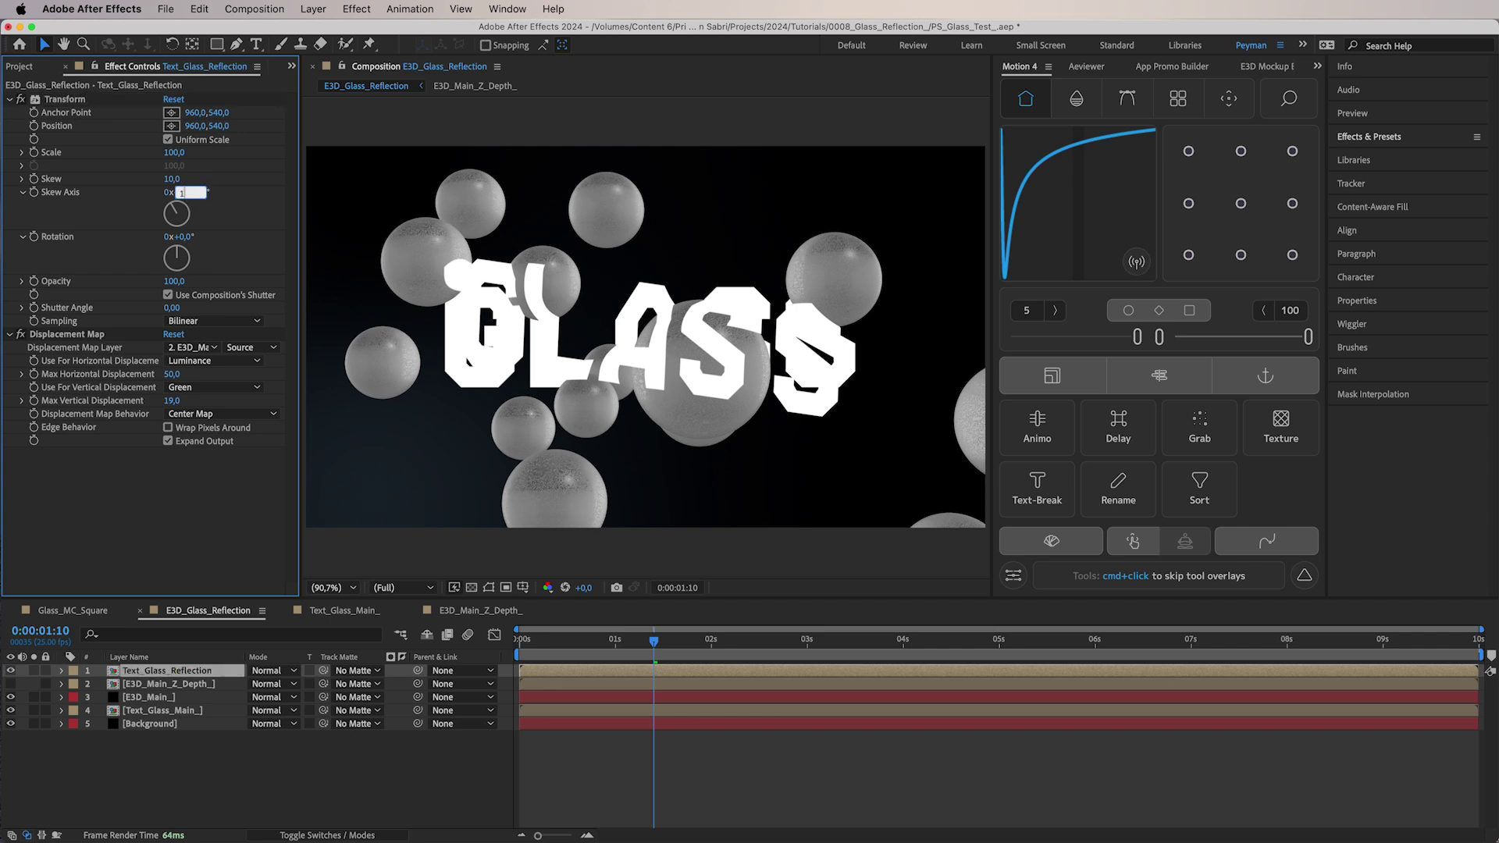
text(6)
key(Return)
drag(266, 189, 266, 195)
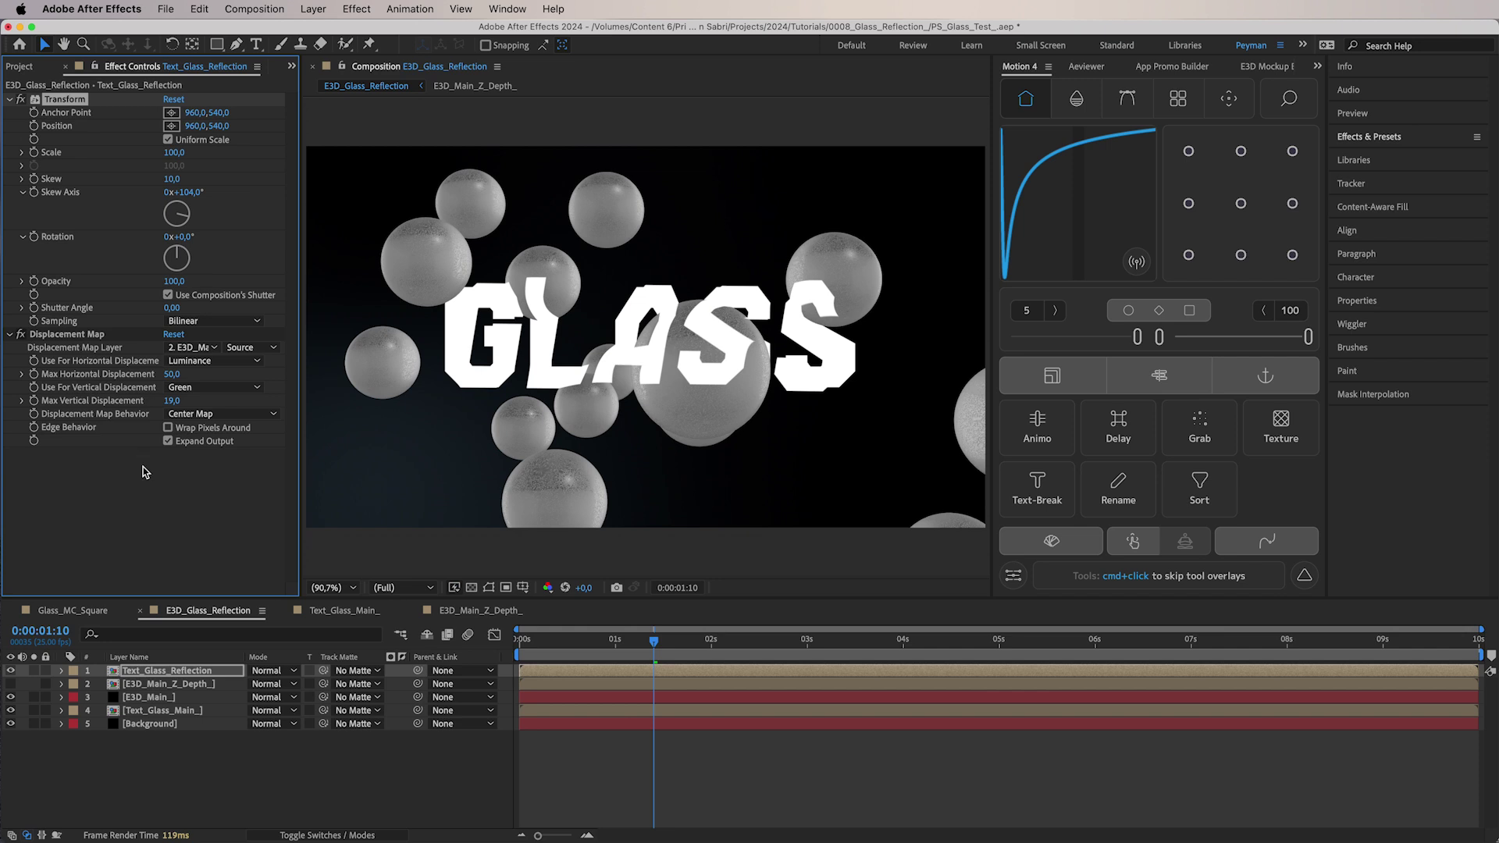
click(563, 372)
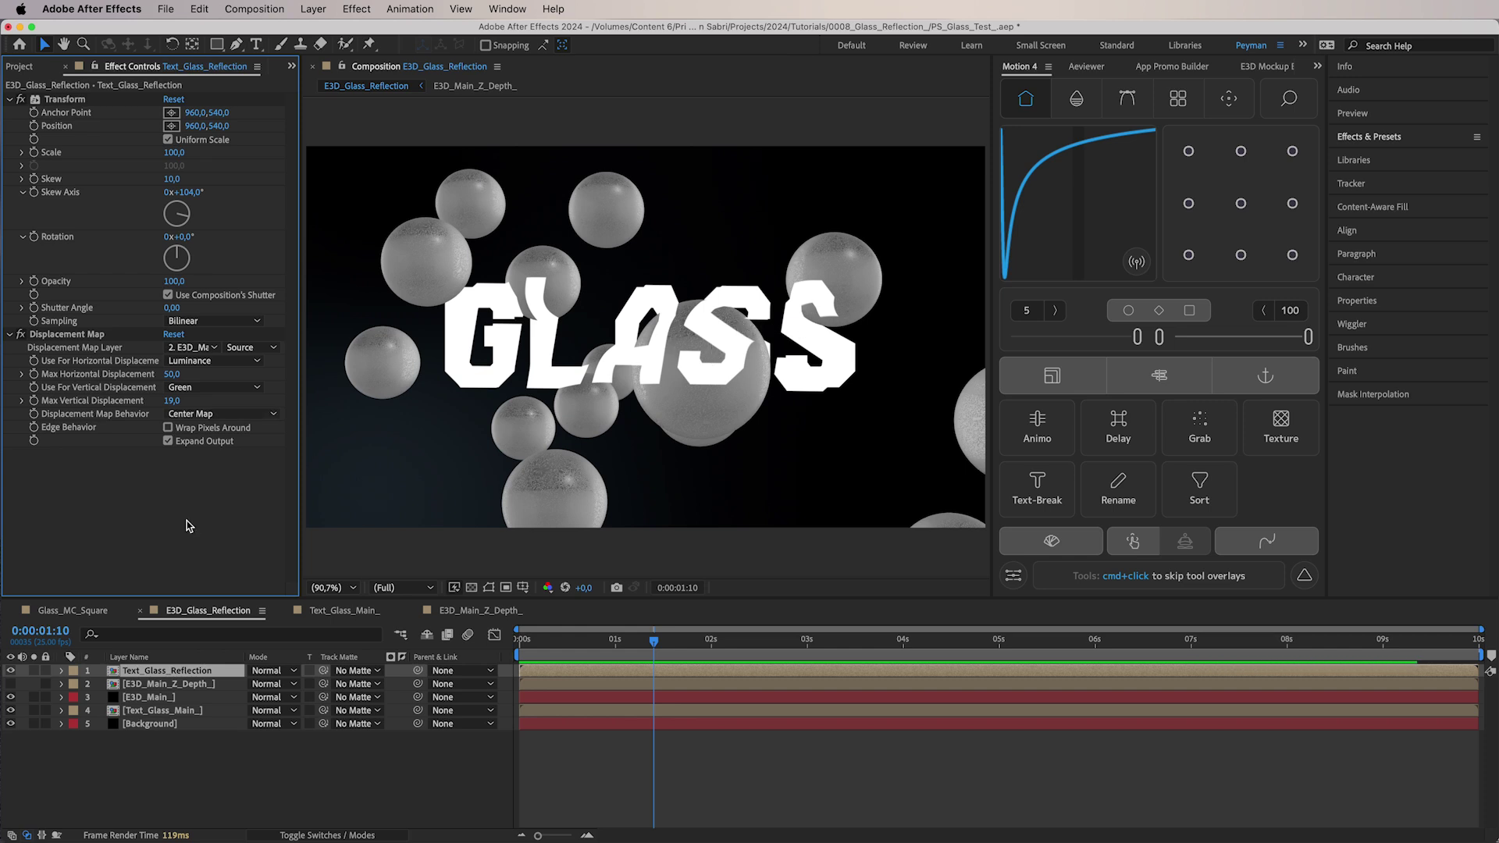
Apply the Set Matte effect to Text_Glass_Reflection and take the matte from the E3D_Main_Z_Depth_ layer
key(ctrl+space)
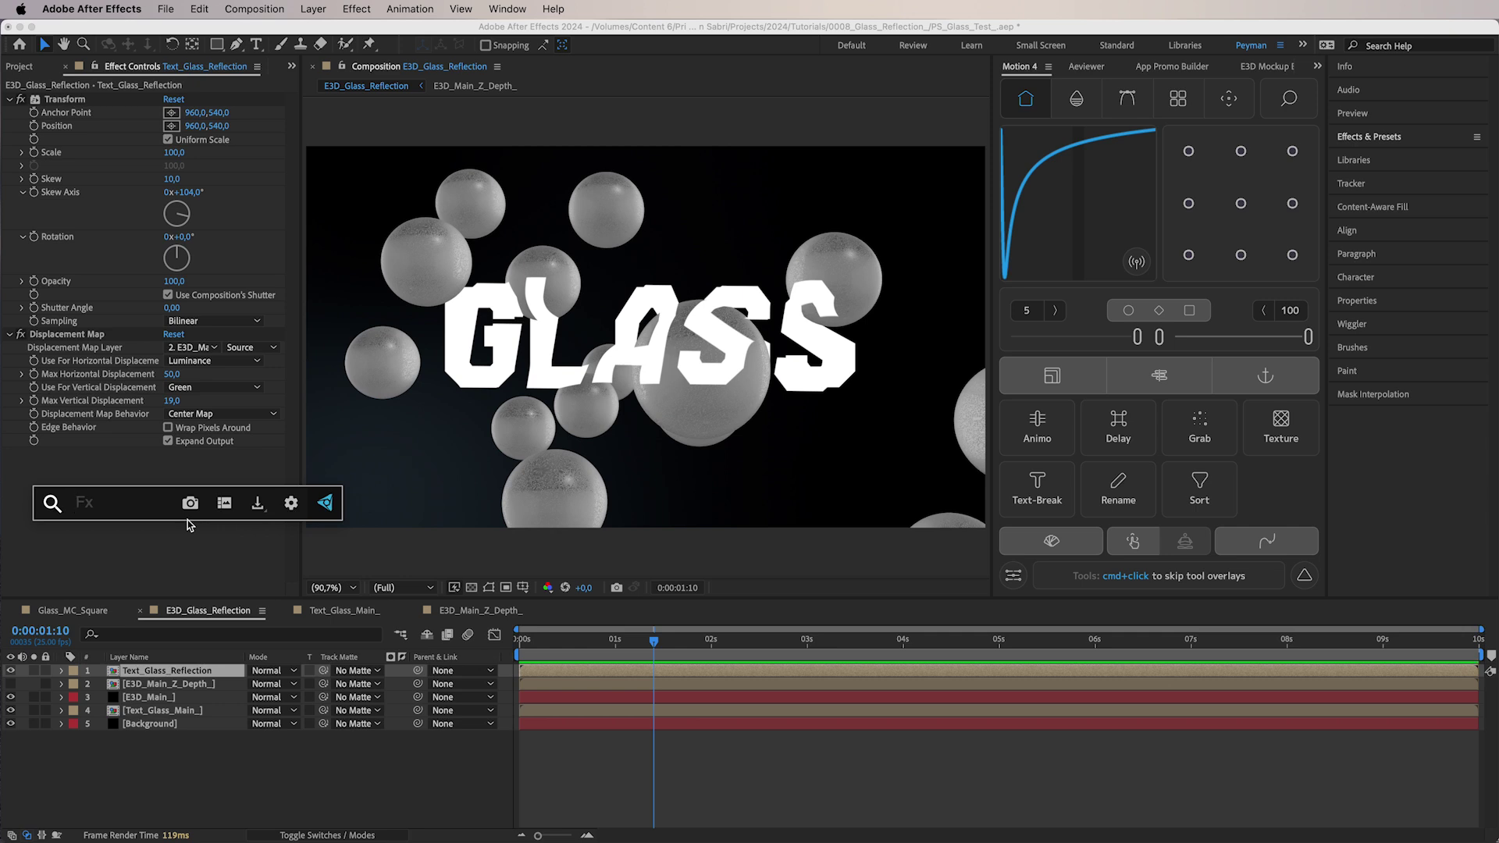
text(set)
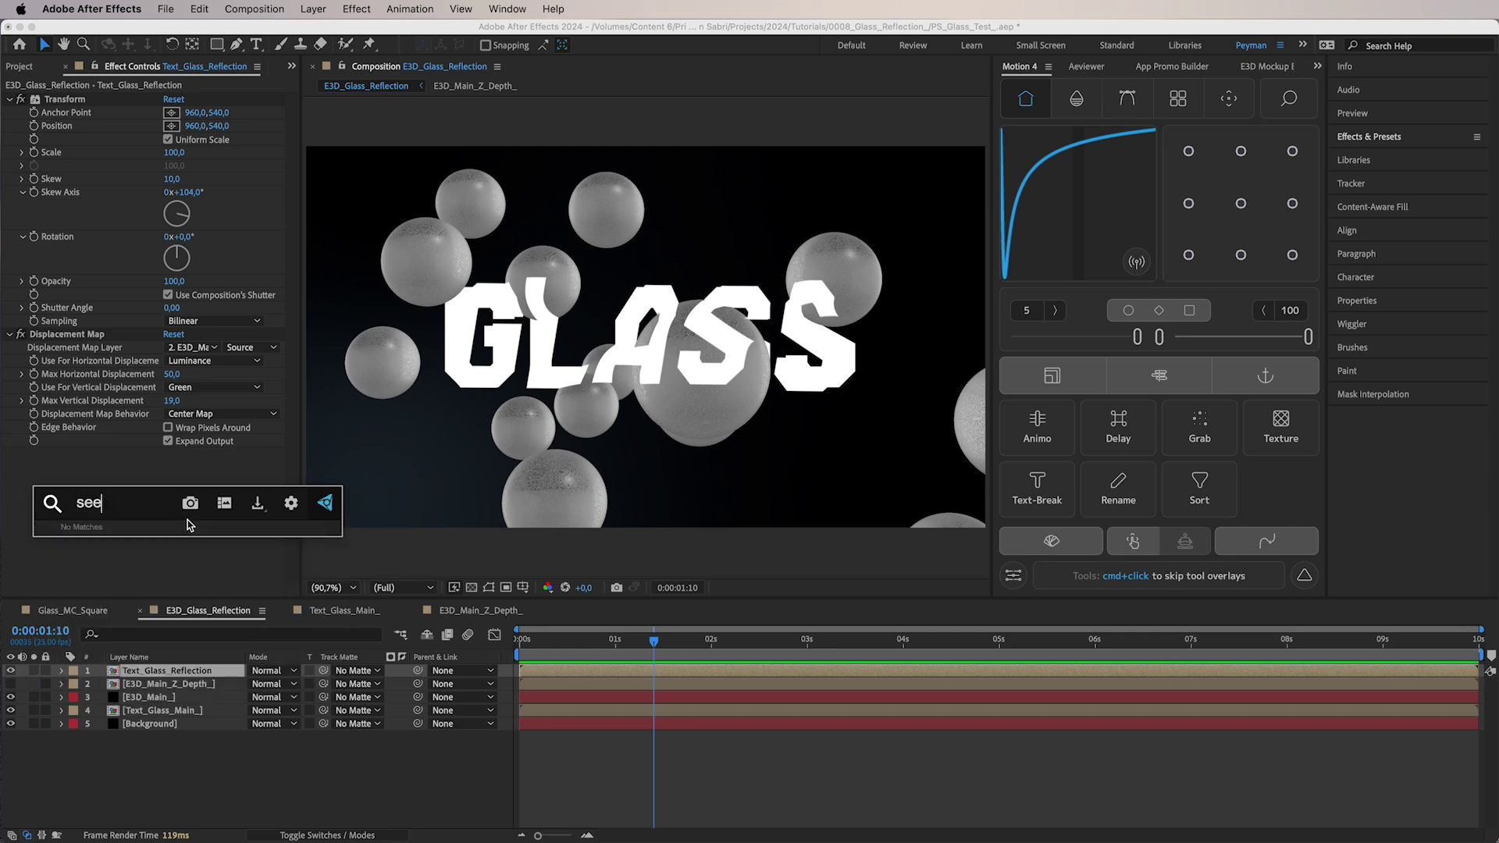
key(Down)
key(Return)
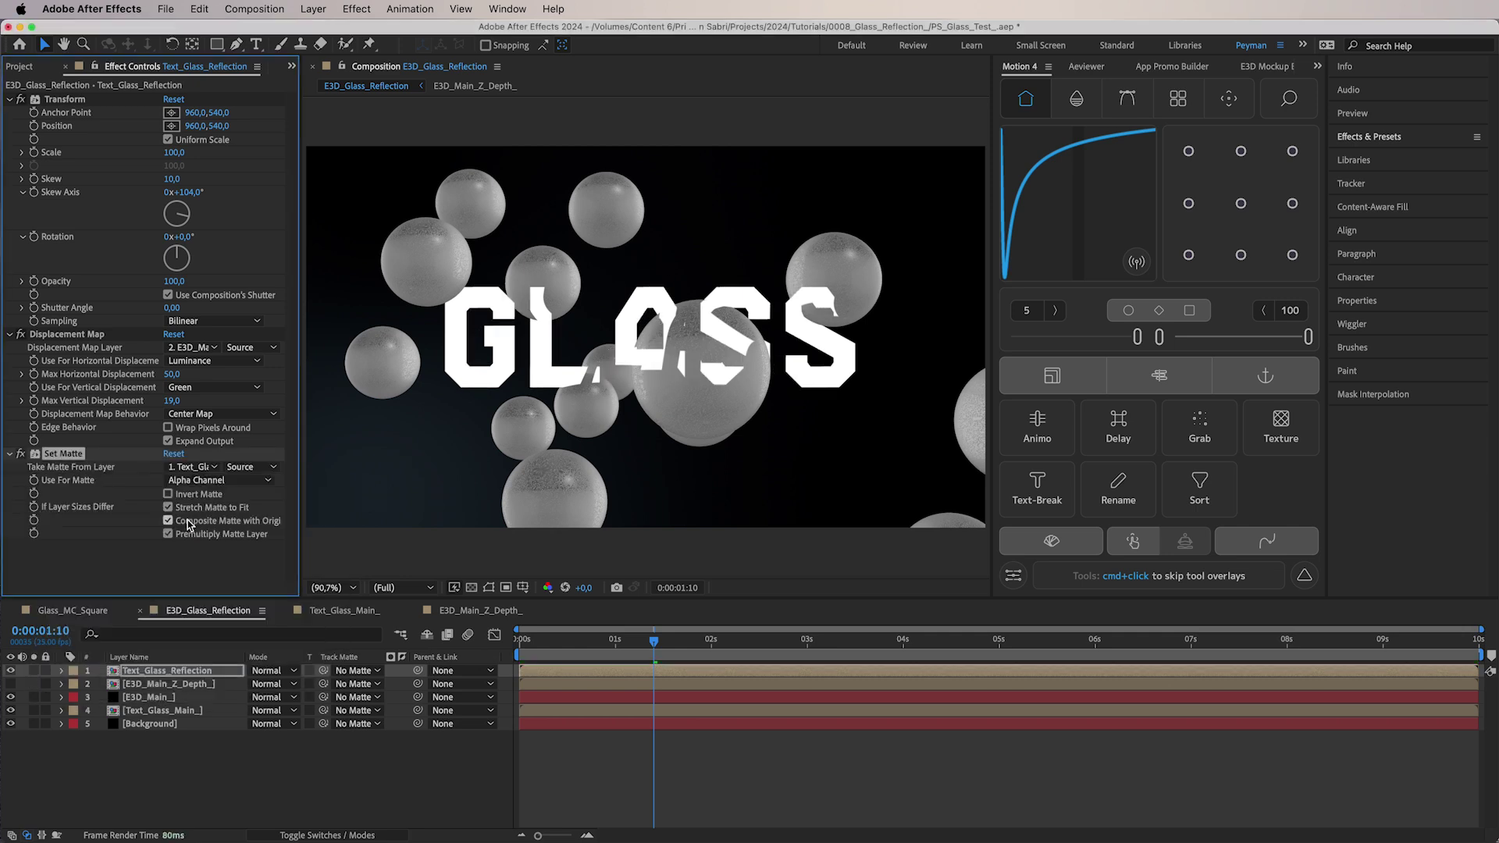
click(189, 467)
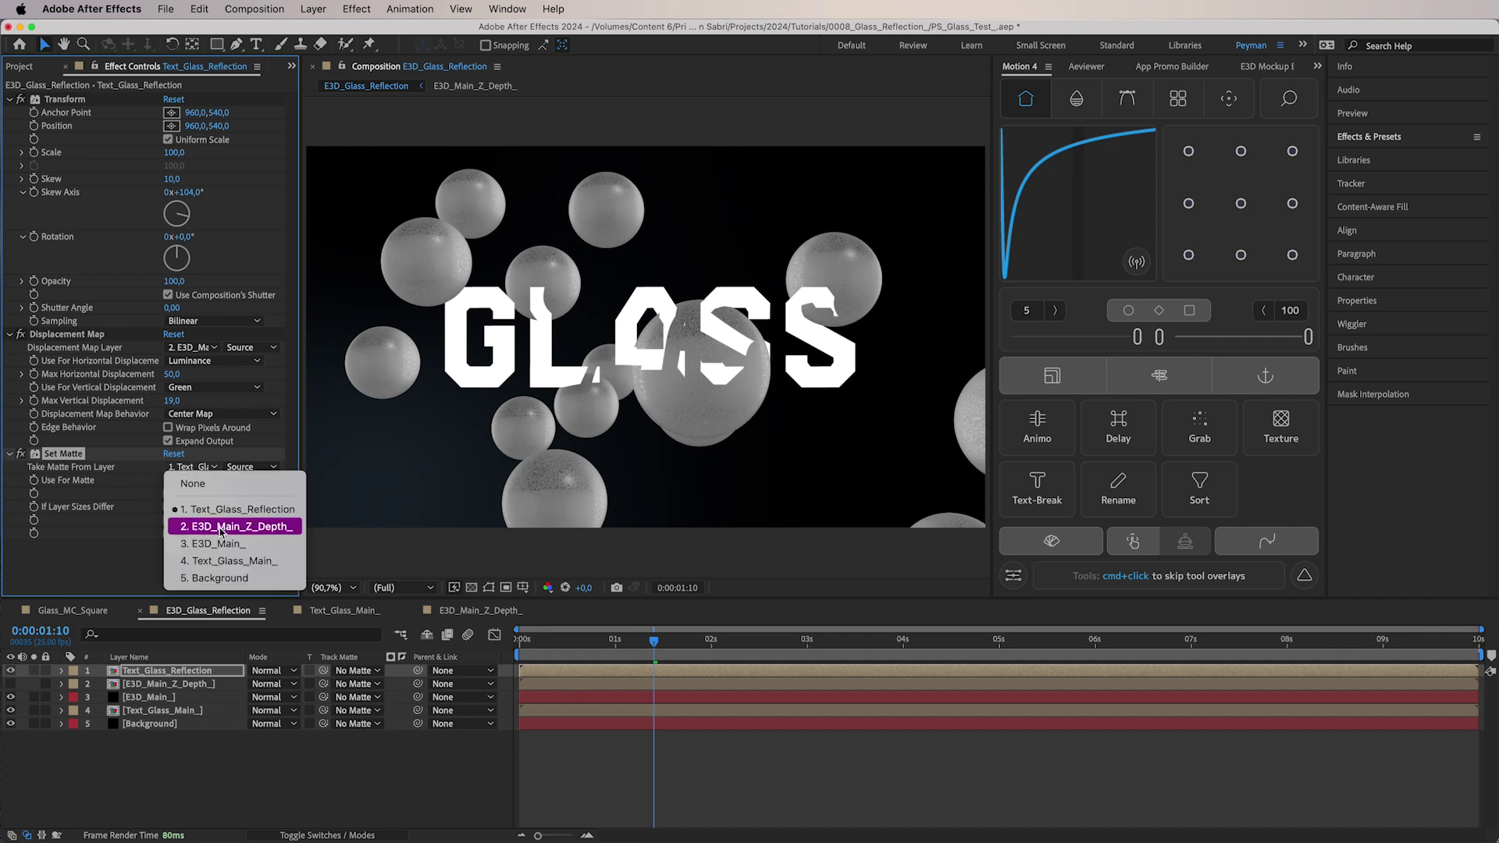
click(221, 528)
Use Luminance for the Set Matte effect and preview the reflection animation
click(217, 481)
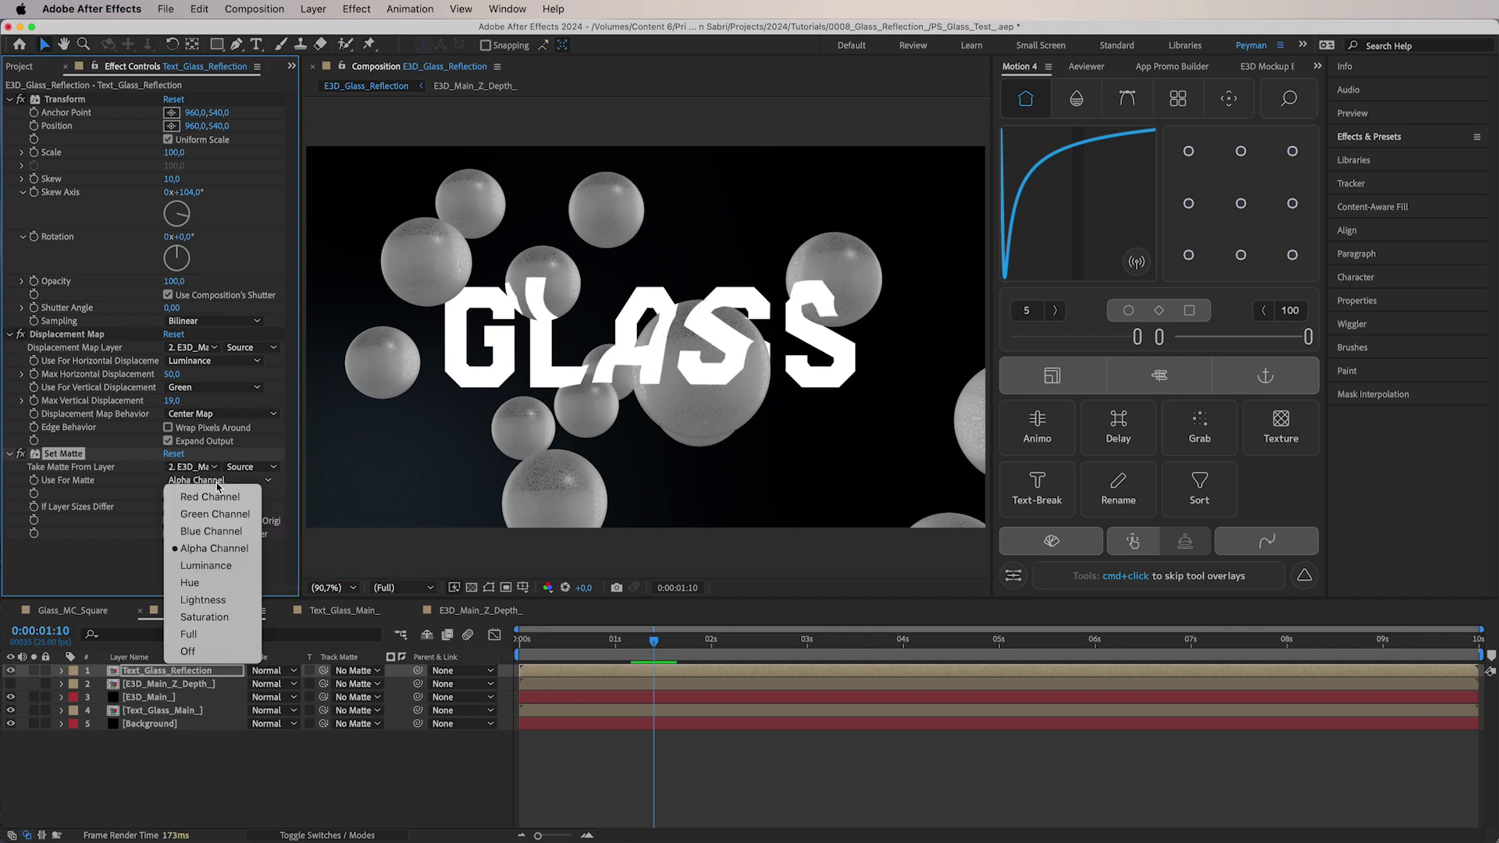
click(226, 565)
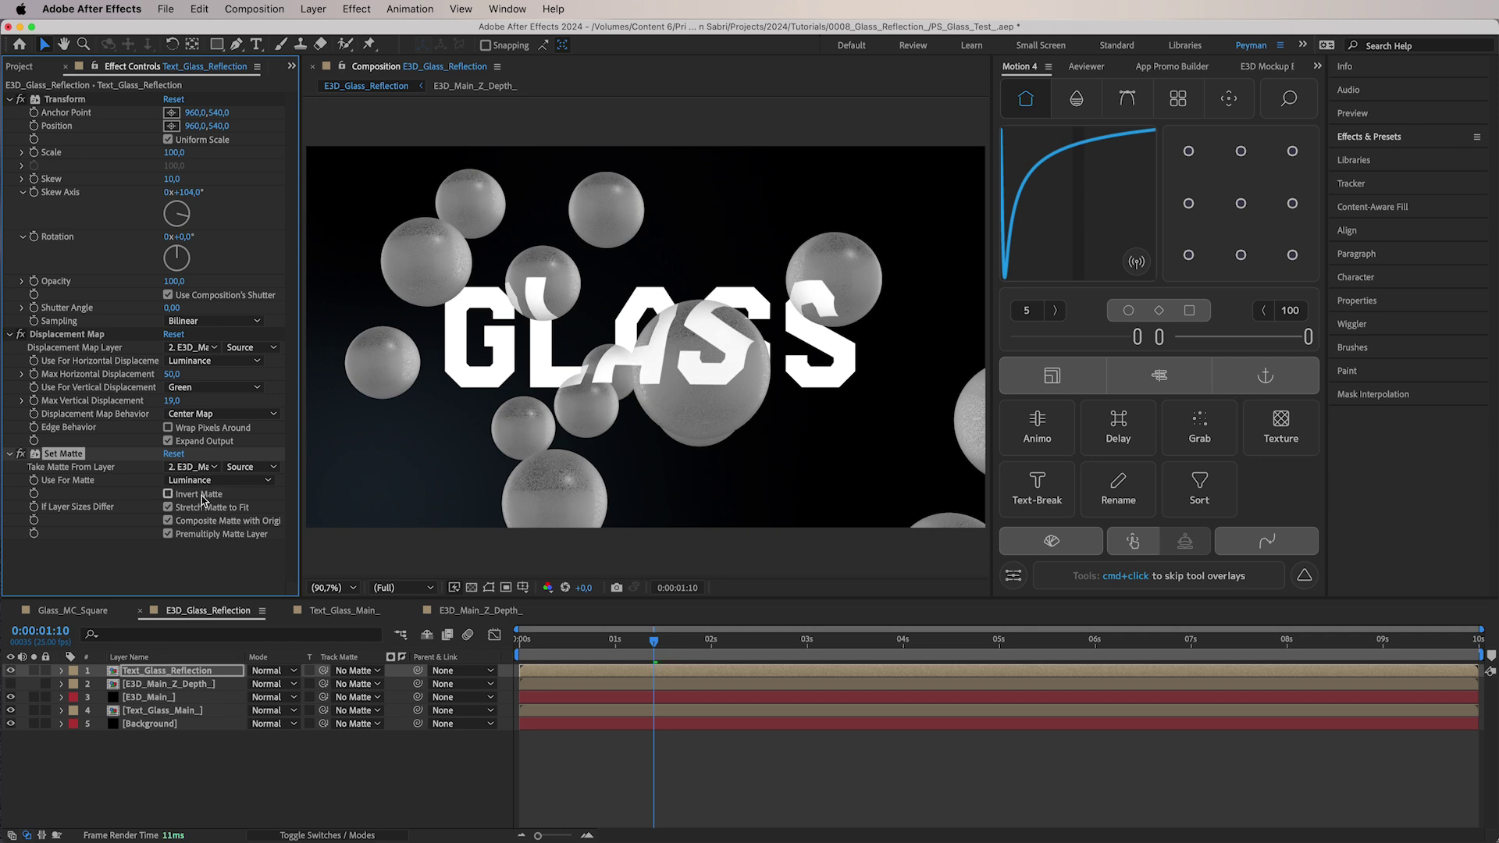
click(402, 638)
key(space)
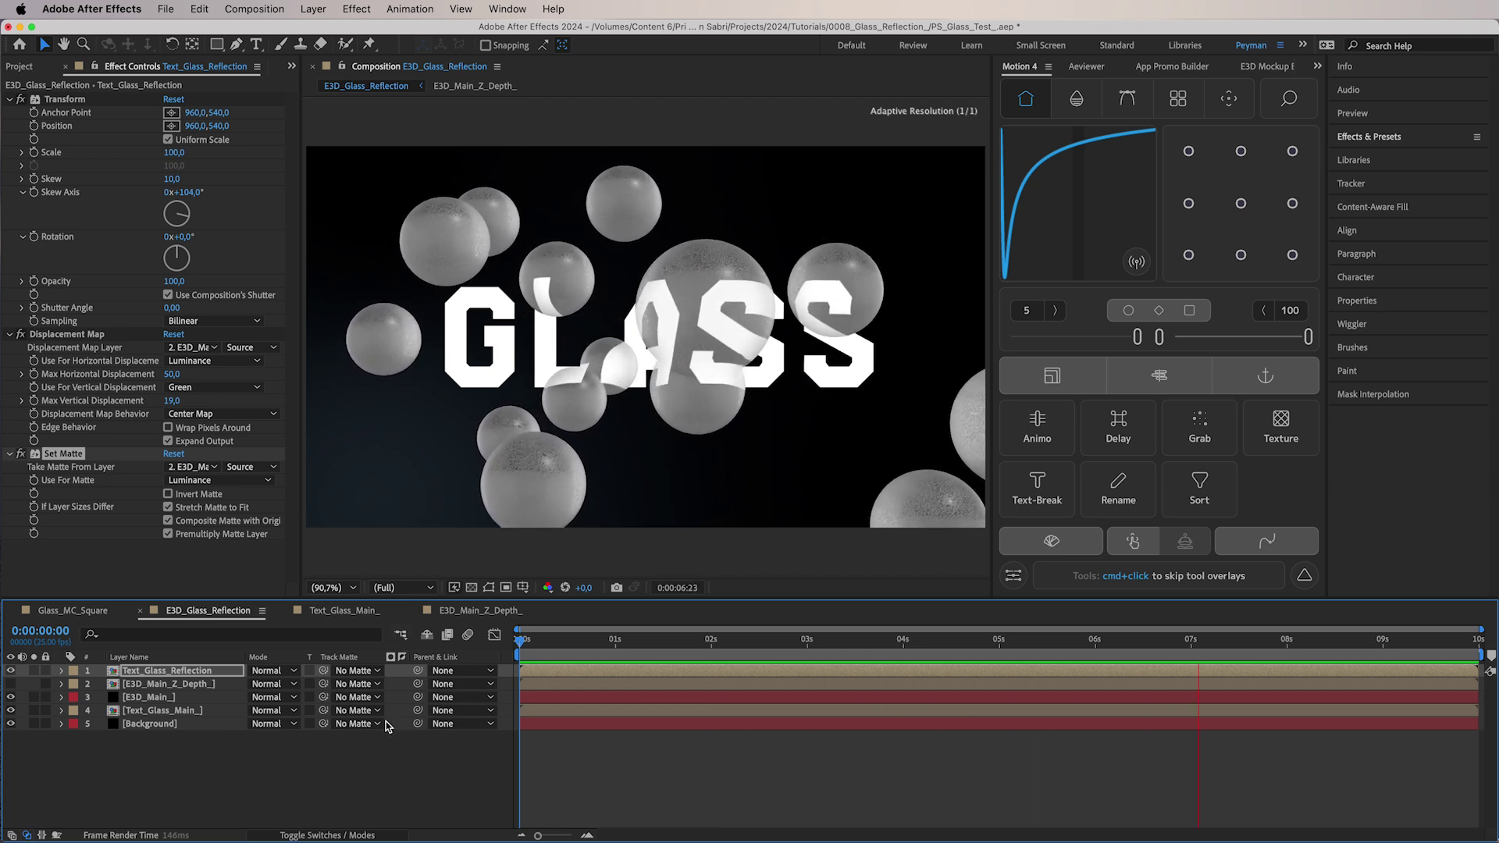
Apply Gaussian Blur to Text_Glass_Reflection and place it between Displacement Map and Set Matte
click(169, 567)
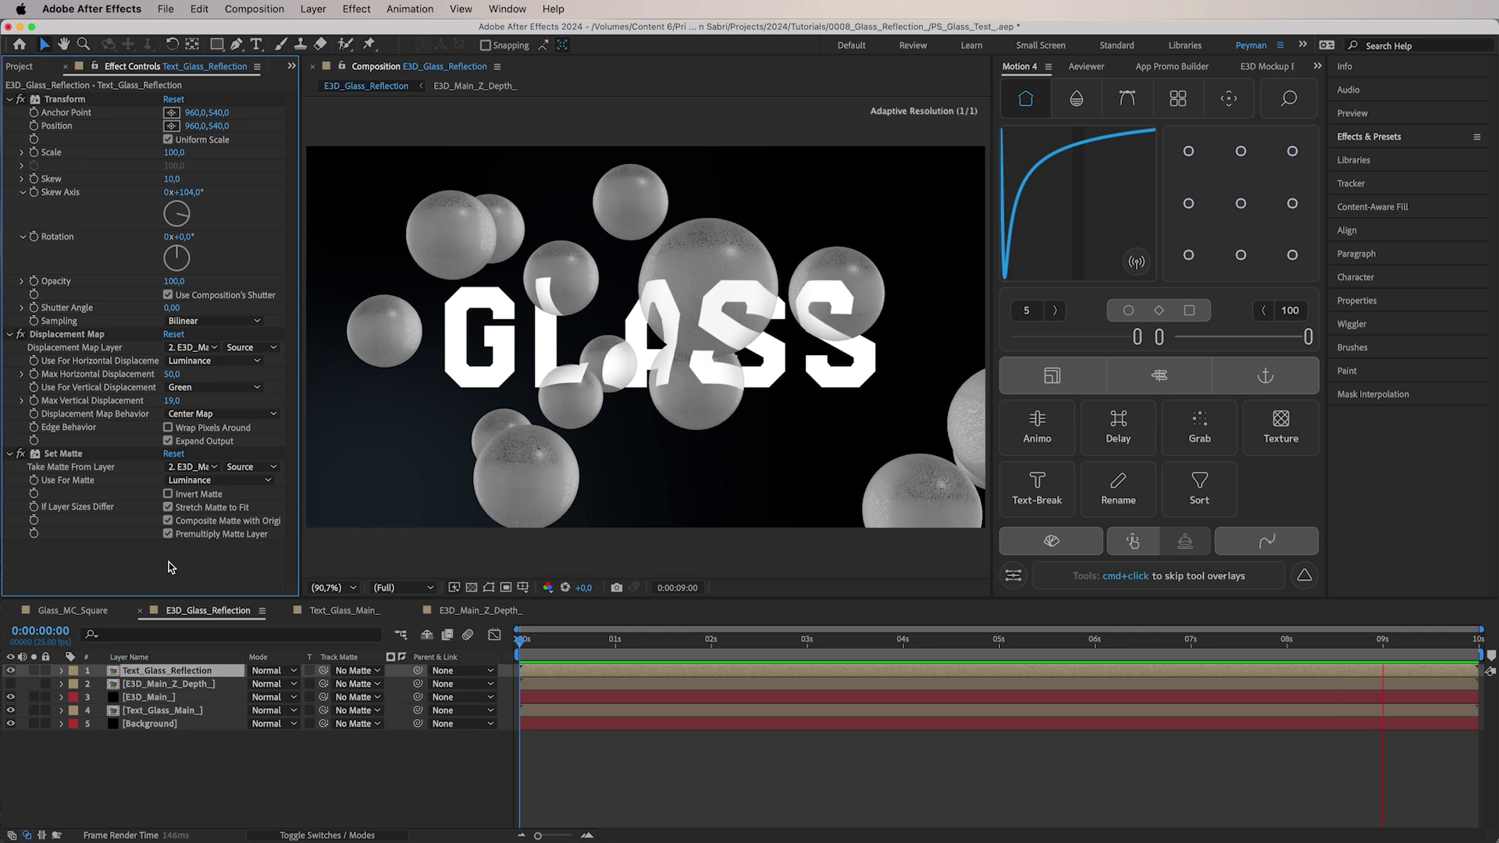
key(ctrl+space)
text(gaussian)
key(Return)
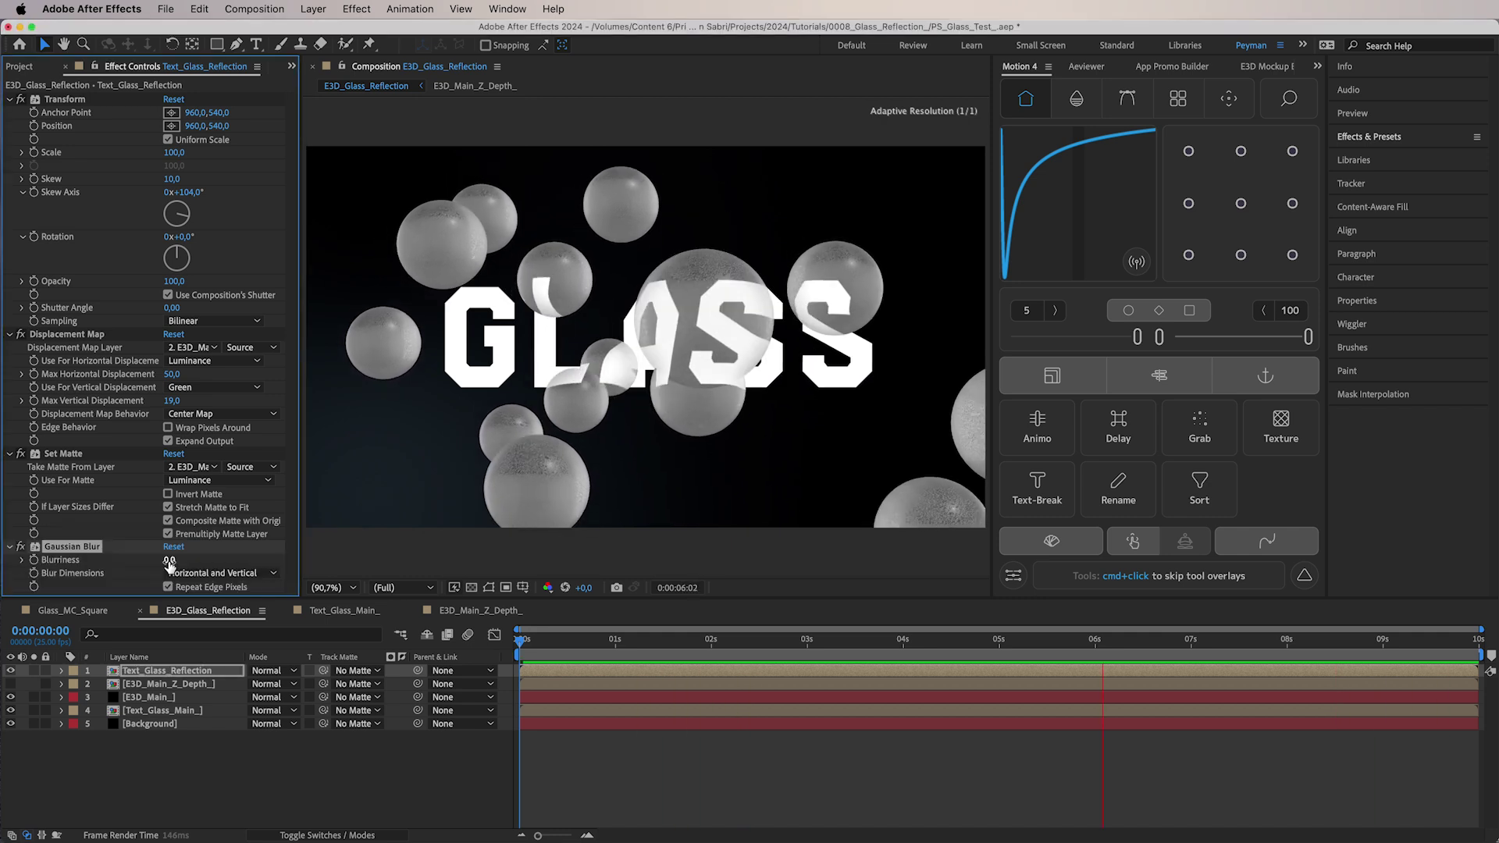
drag(82, 549, 90, 455)
Set the Gaussian Blur's Blurriness to 50 for the reflected text
key(space)
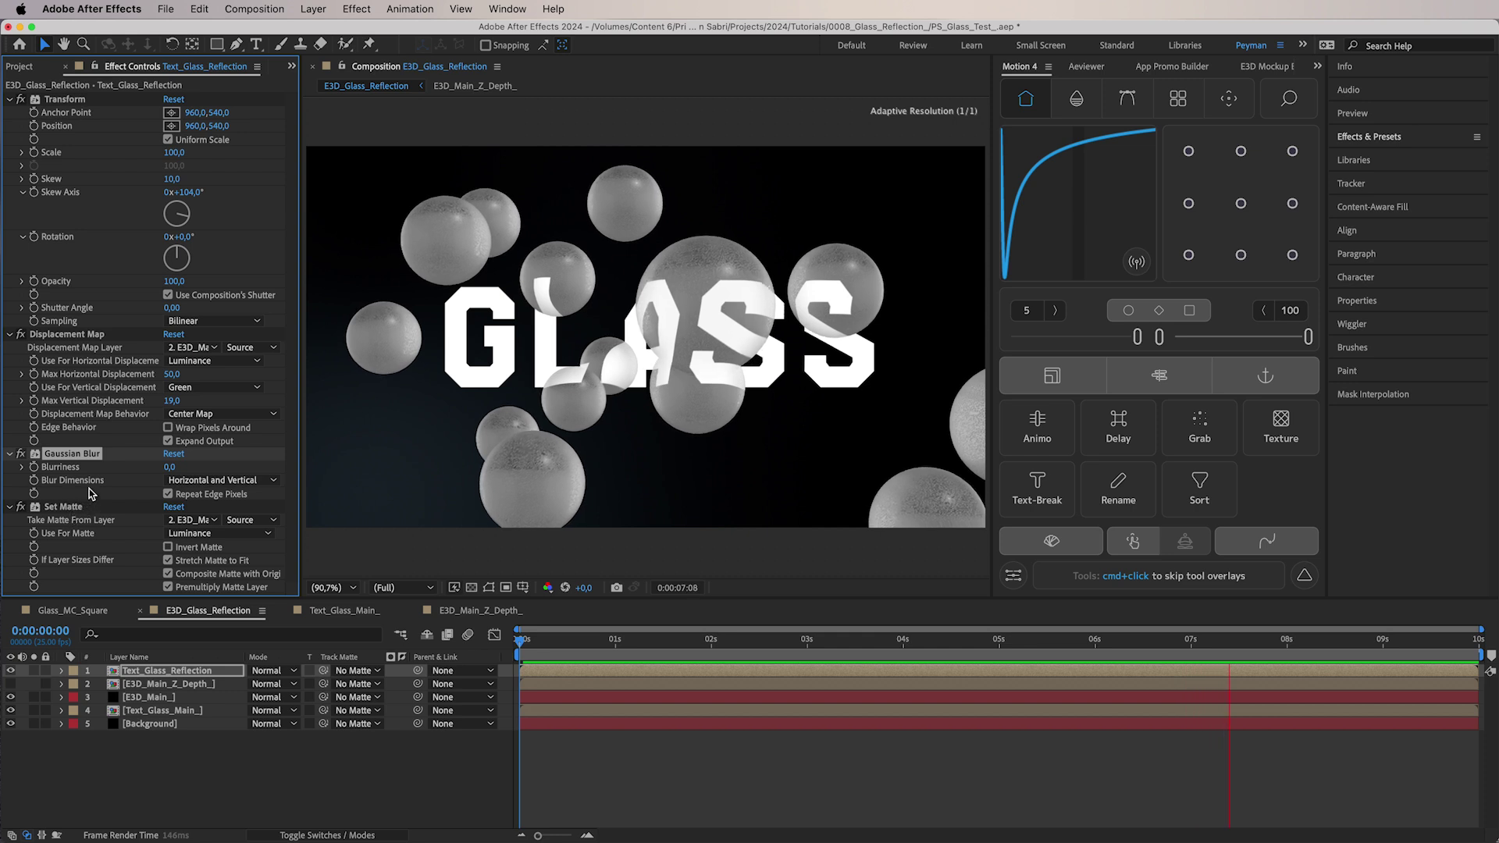
click(171, 468)
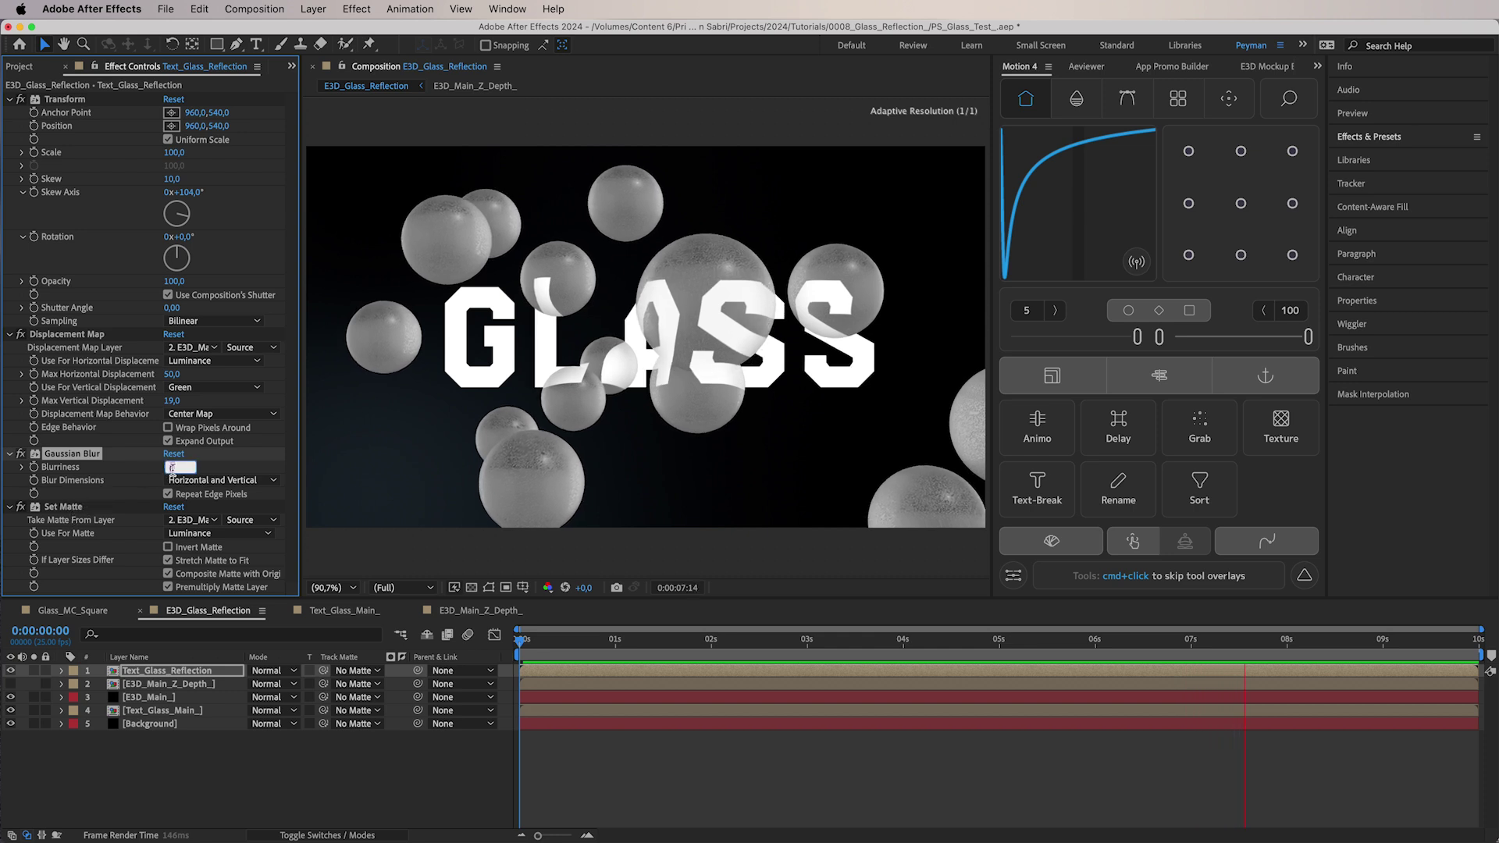
text(50)
key(Return)
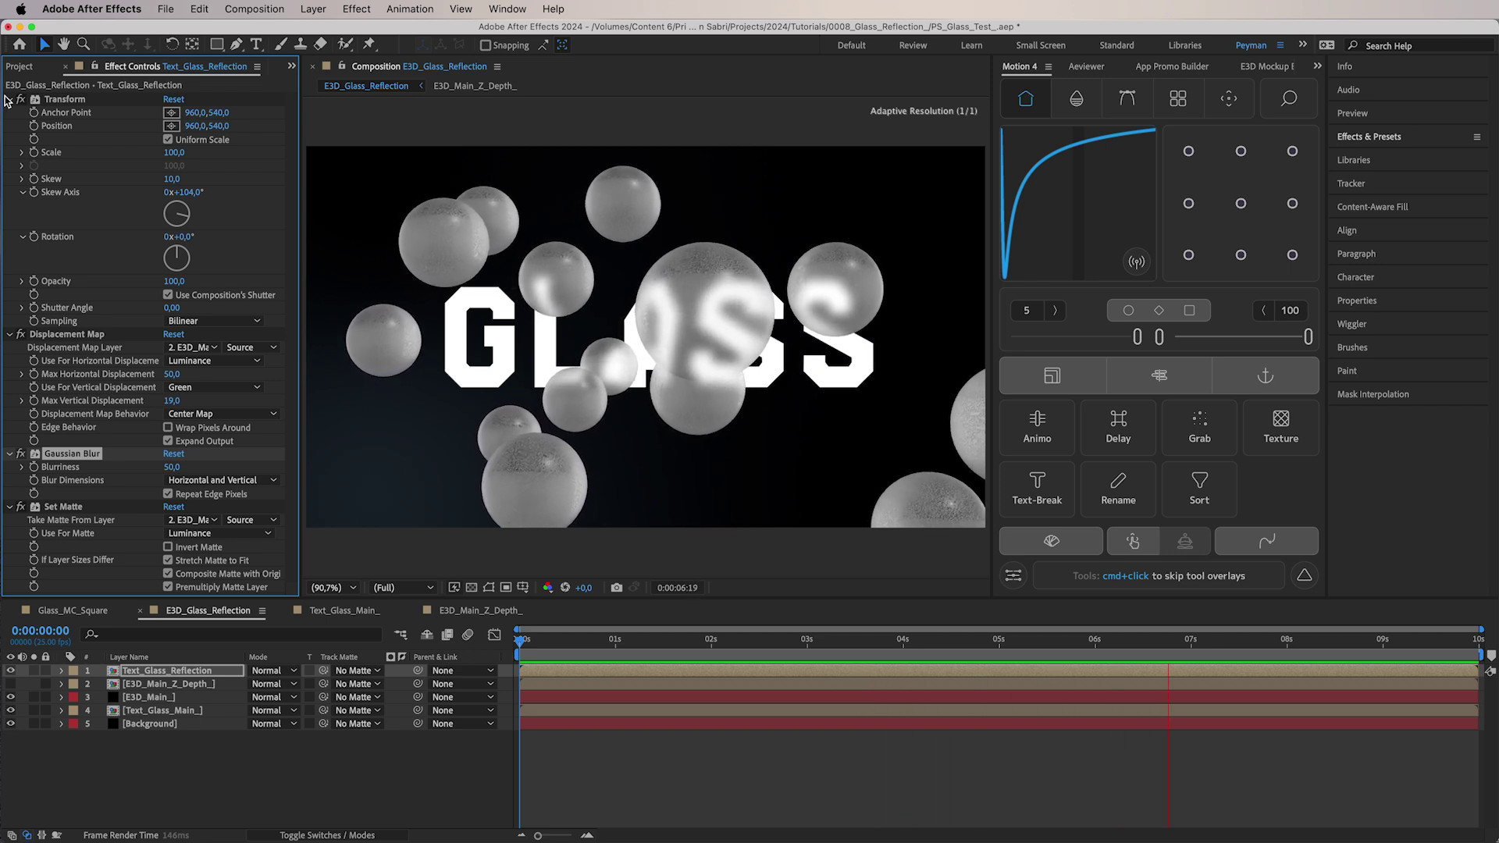
click(195, 766)
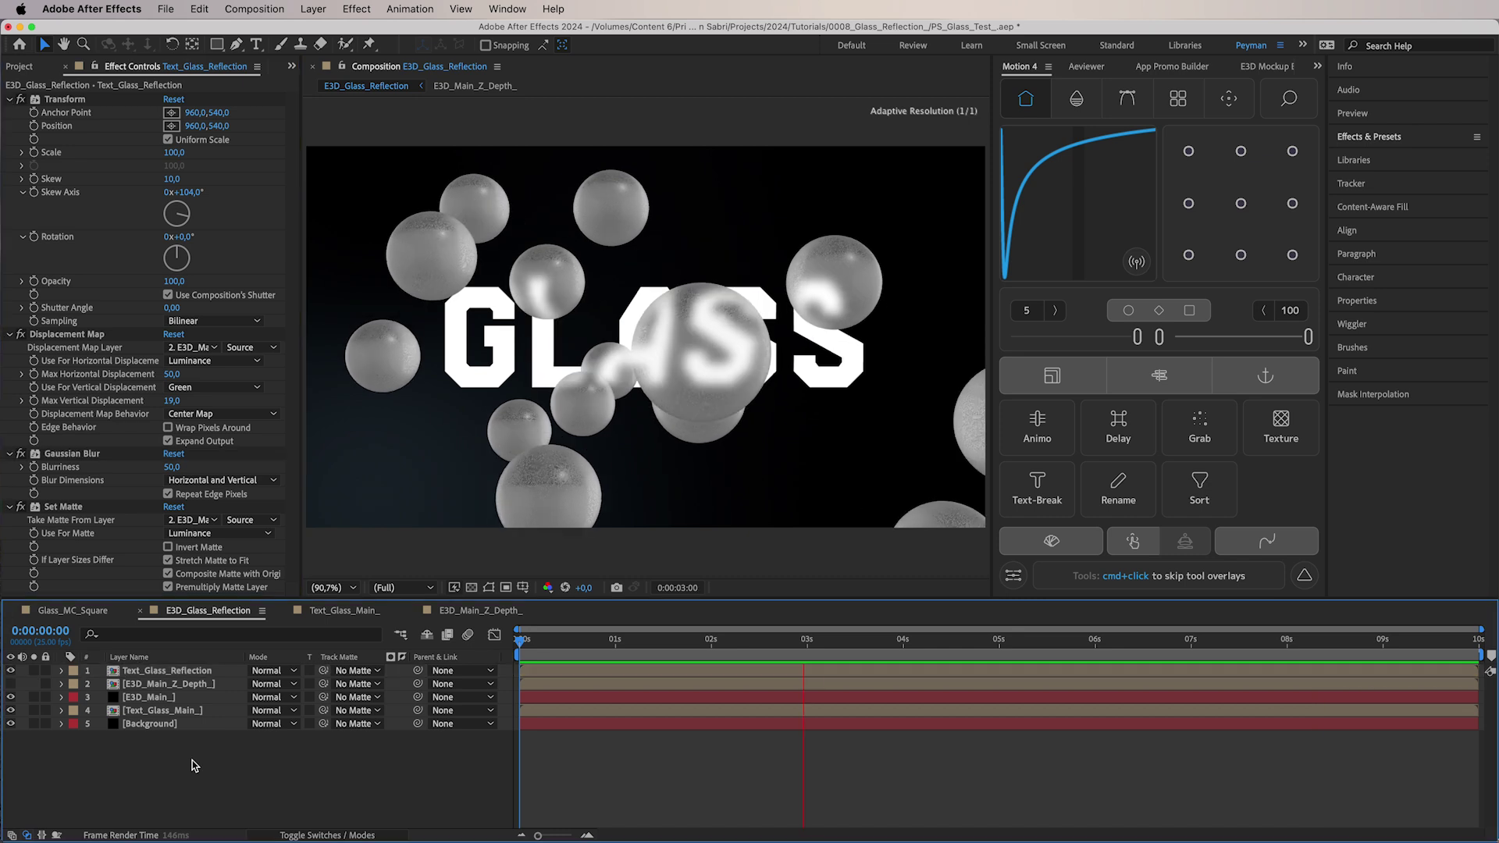
Duplicate the E3D_Main_ layer, bring the copy to the top of the layer stack and solo it
click(159, 697)
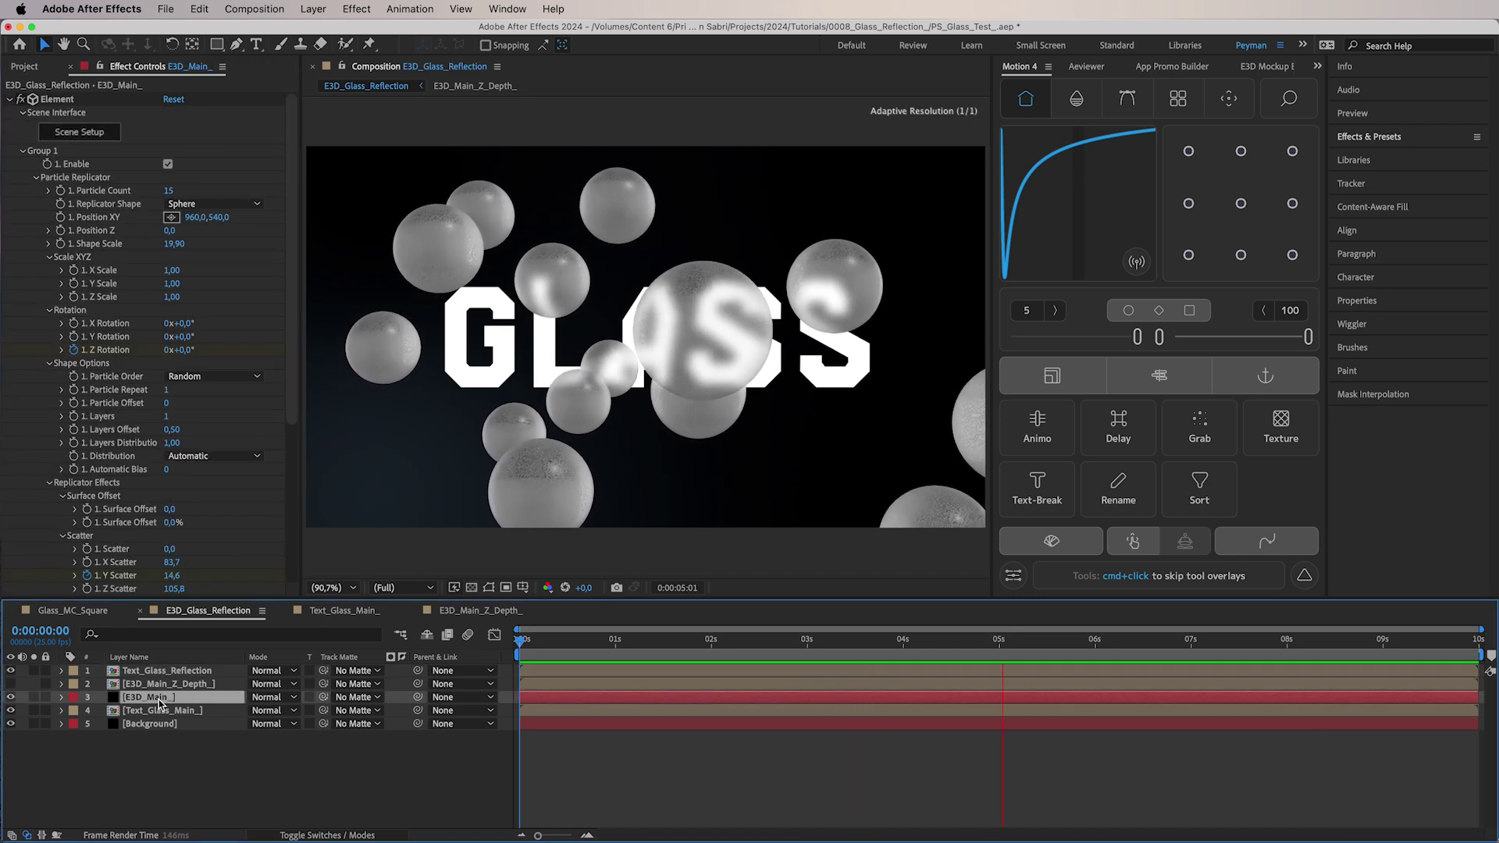
key(super+d)
key(super+shift+bracketright)
click(34, 670)
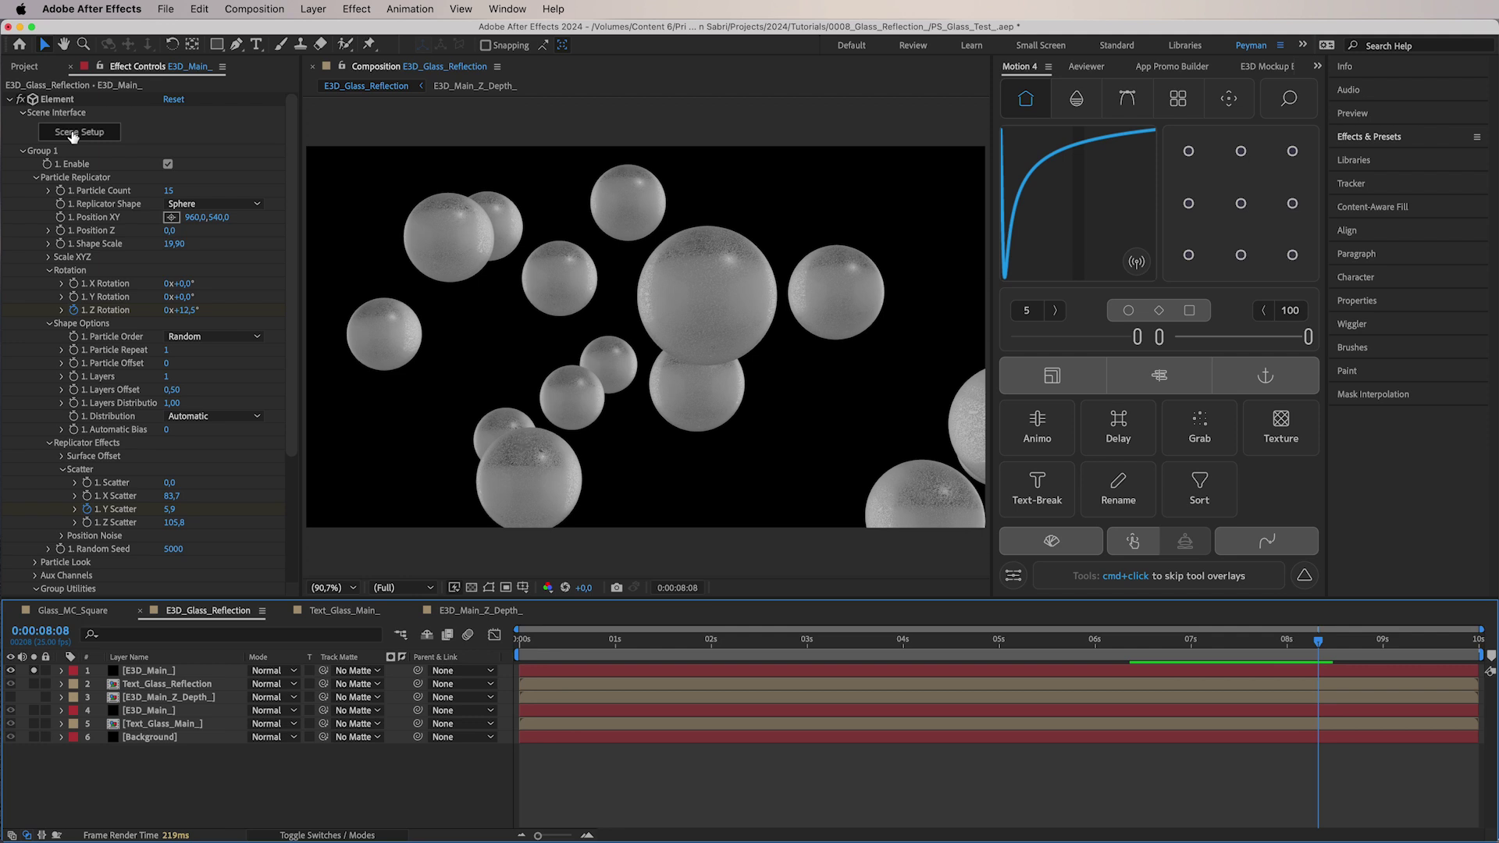
In the duplicate's Element Scene Setup, replace the sphere's Glass material with Outline_Illumination from the Physical presets
click(73, 132)
click(58, 537)
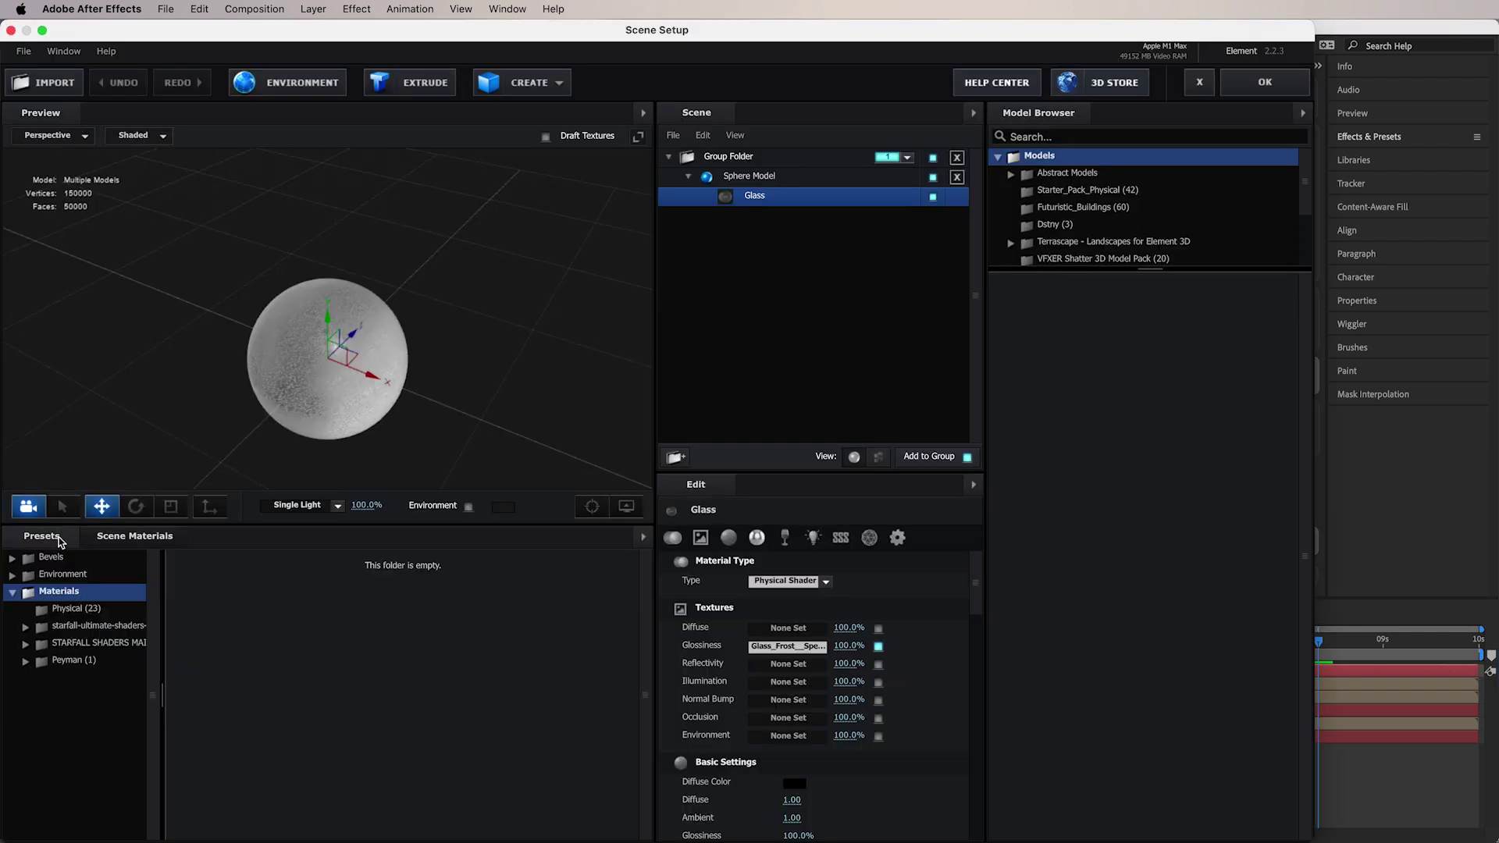
click(89, 606)
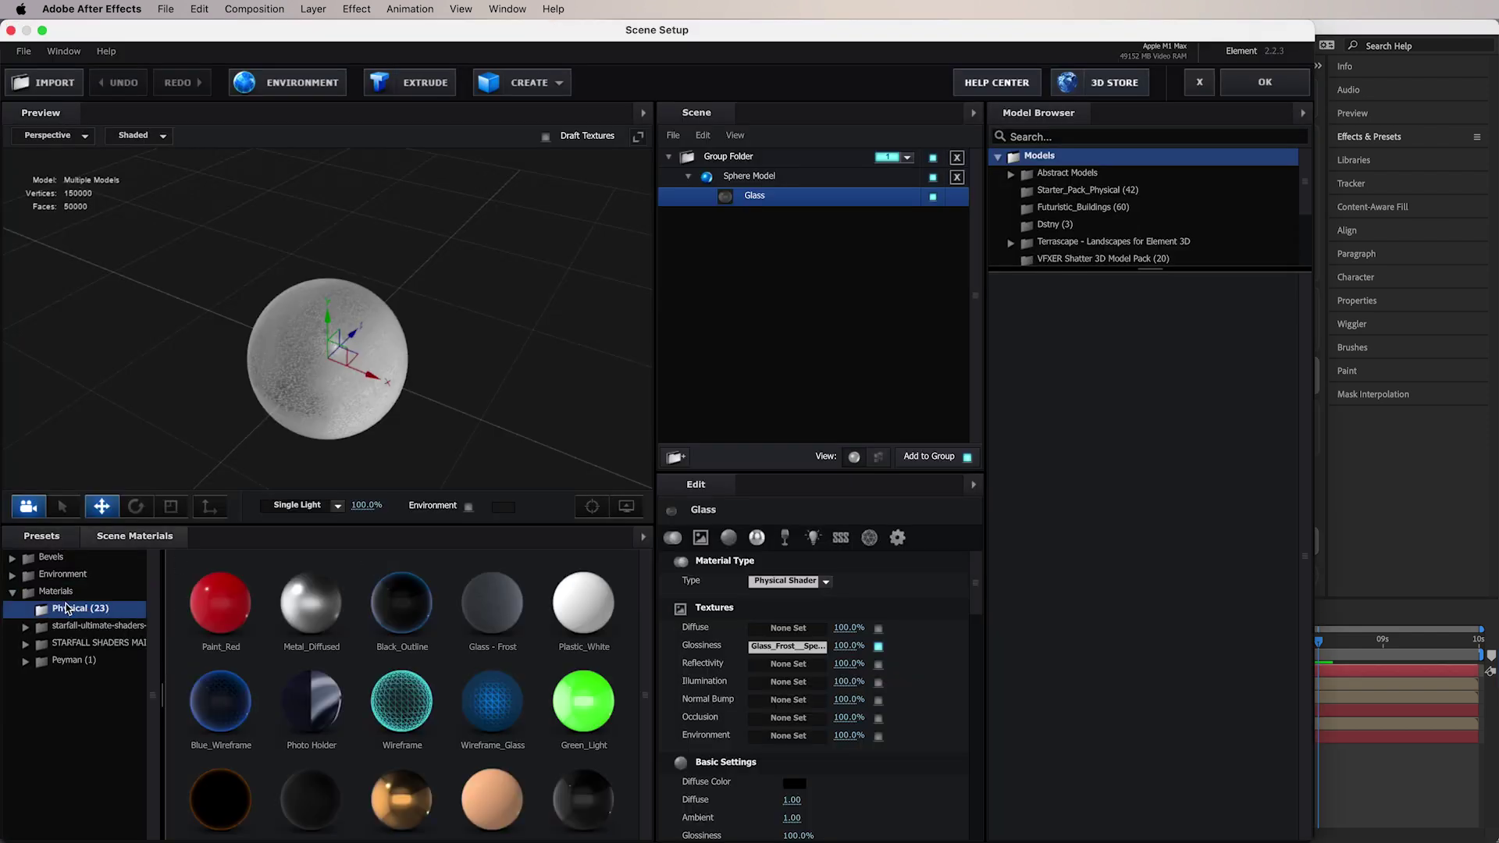
scroll(226, 771, down, 1)
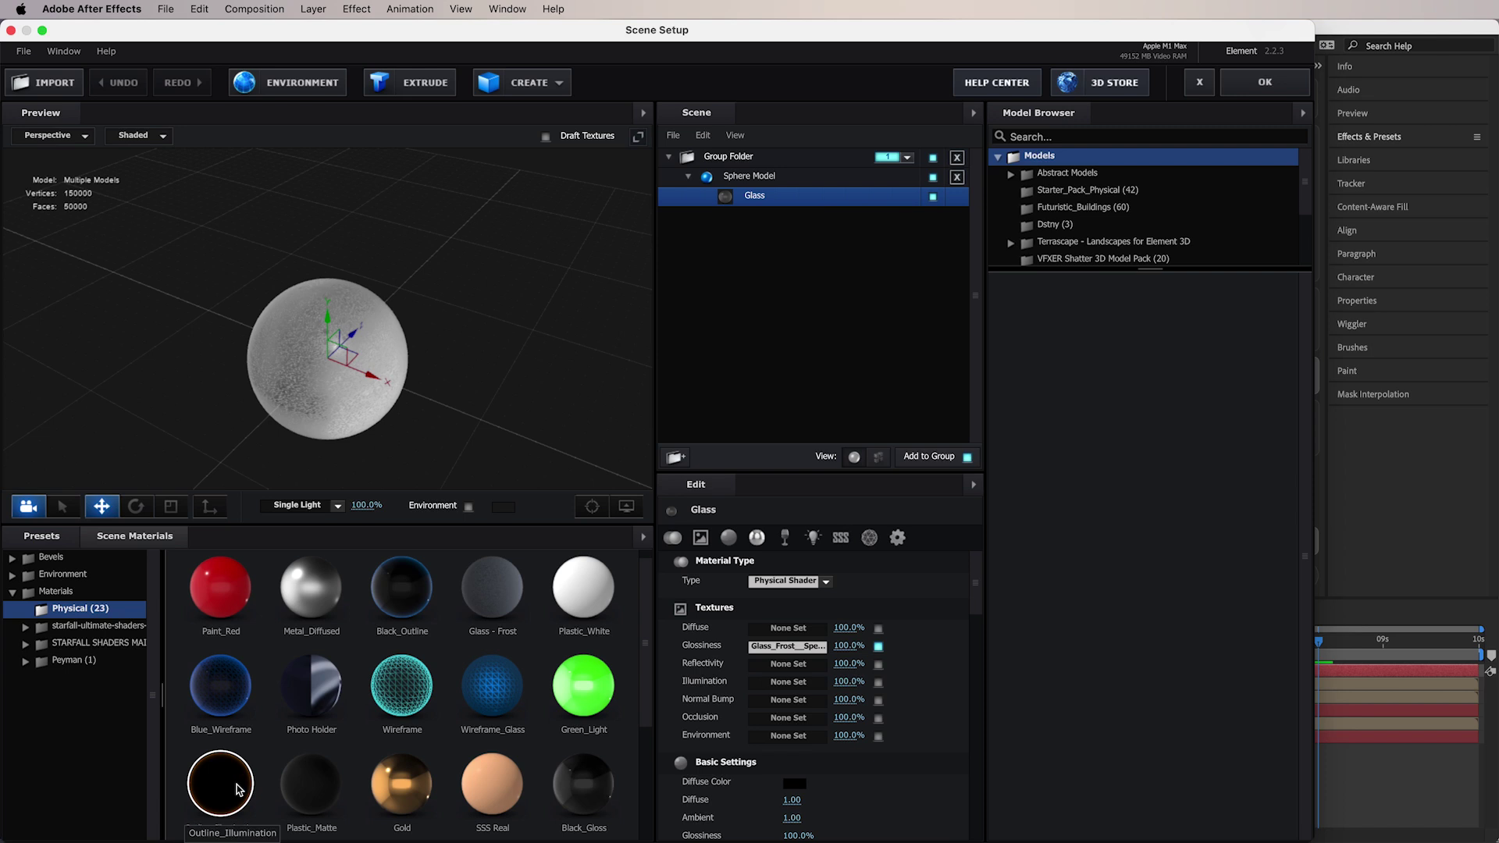
scroll(234, 789, down, 2)
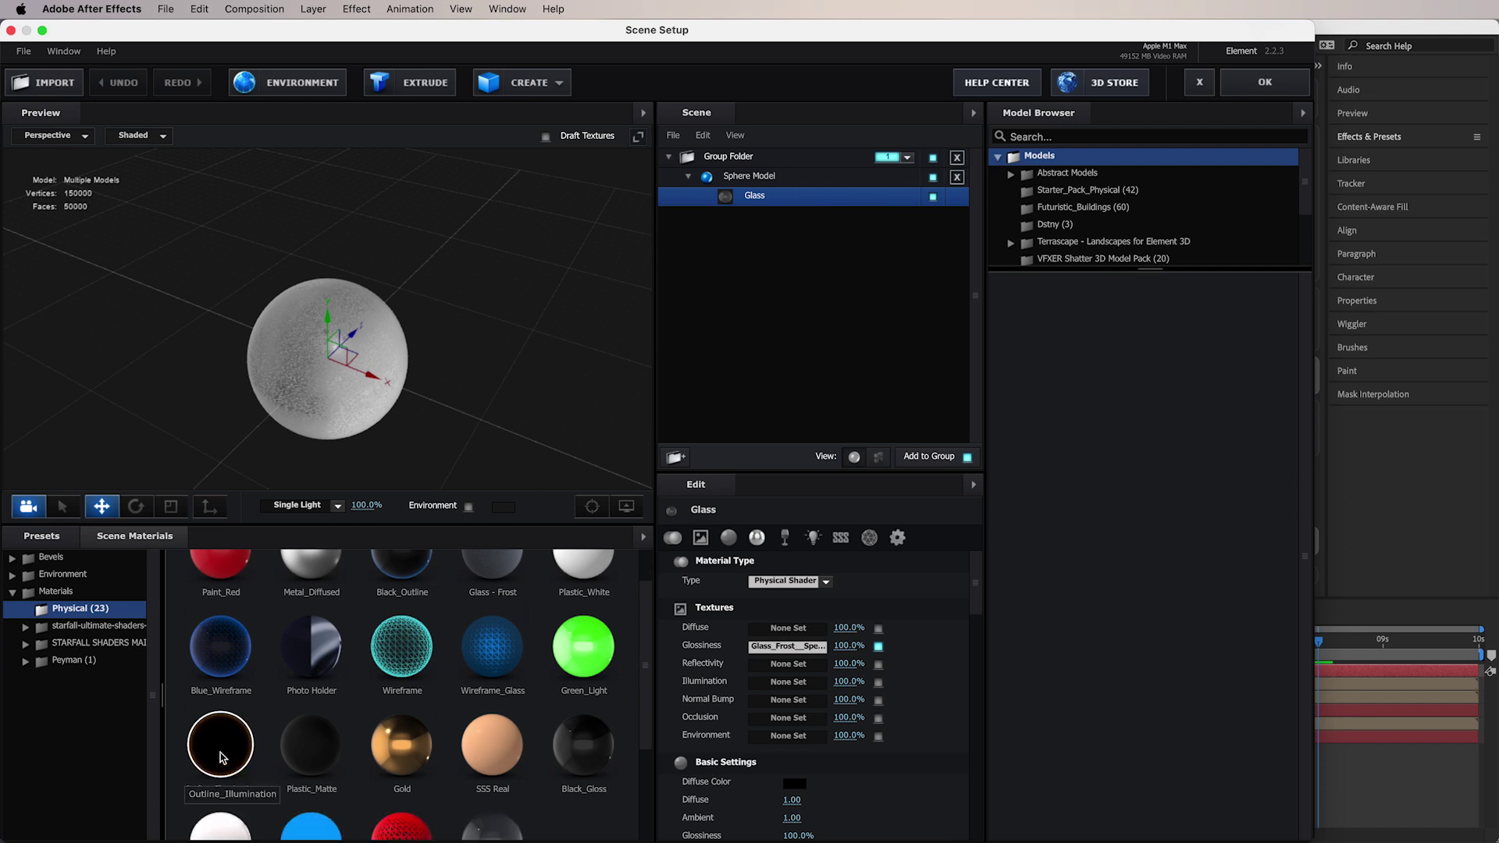
drag(223, 757, 746, 200)
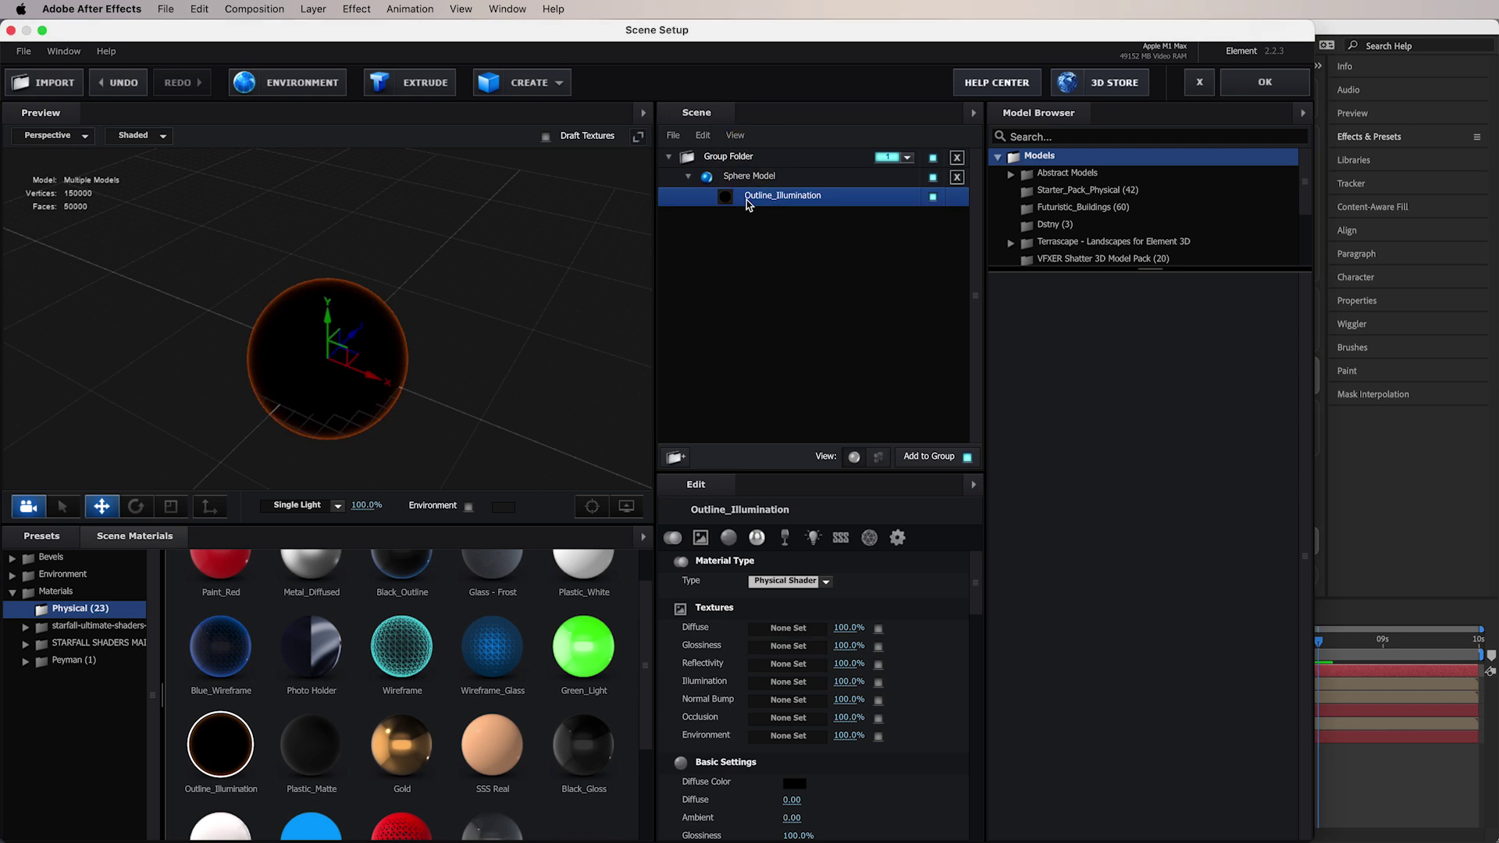
Change the Outline_Illumination material's illumination colour to white and accept the scene setup
scroll(971, 667, down, 5)
click(793, 747)
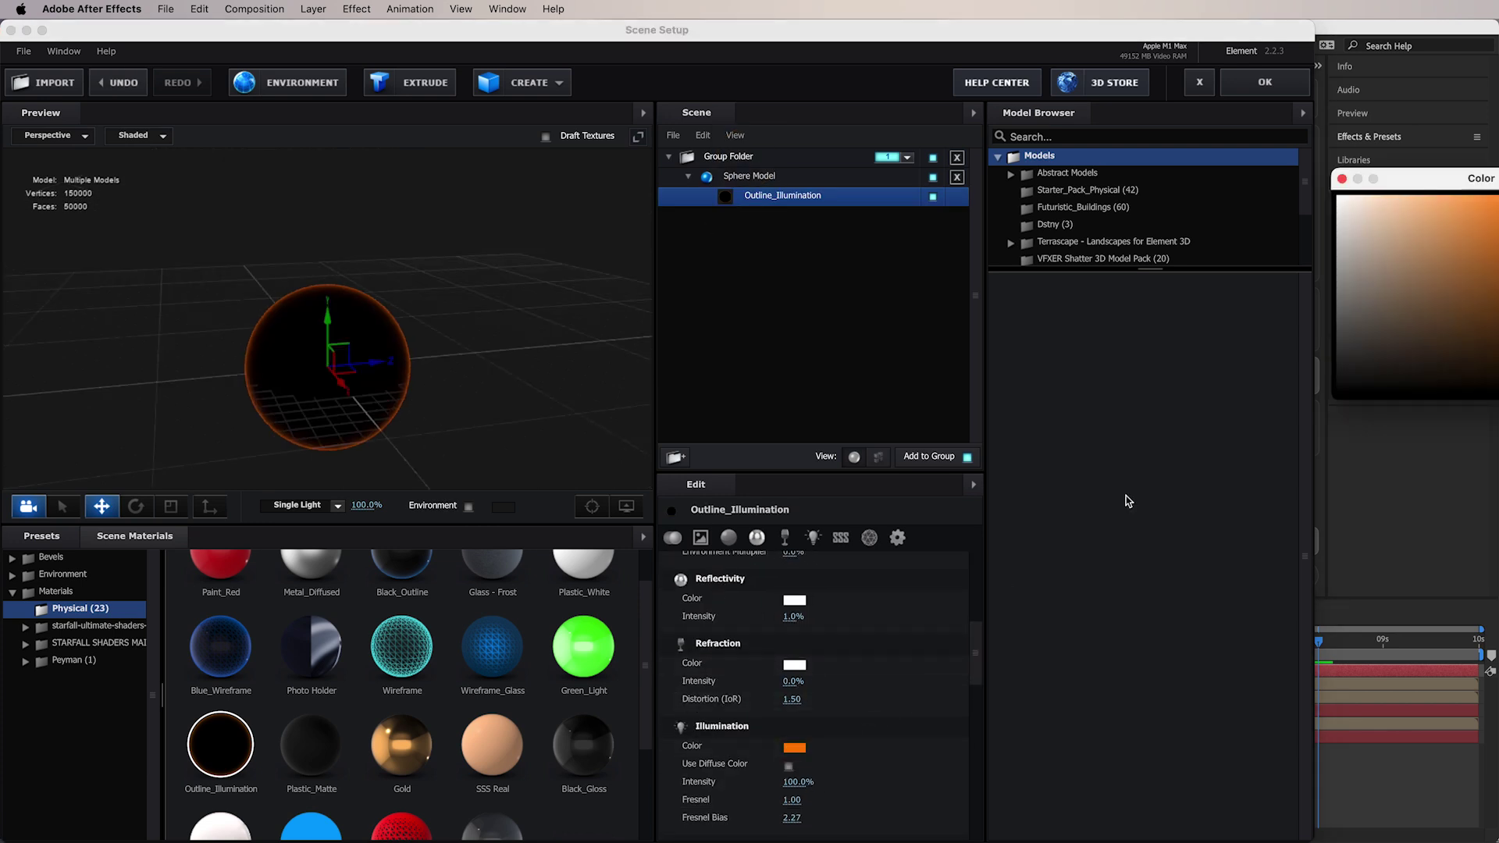
click(1358, 342)
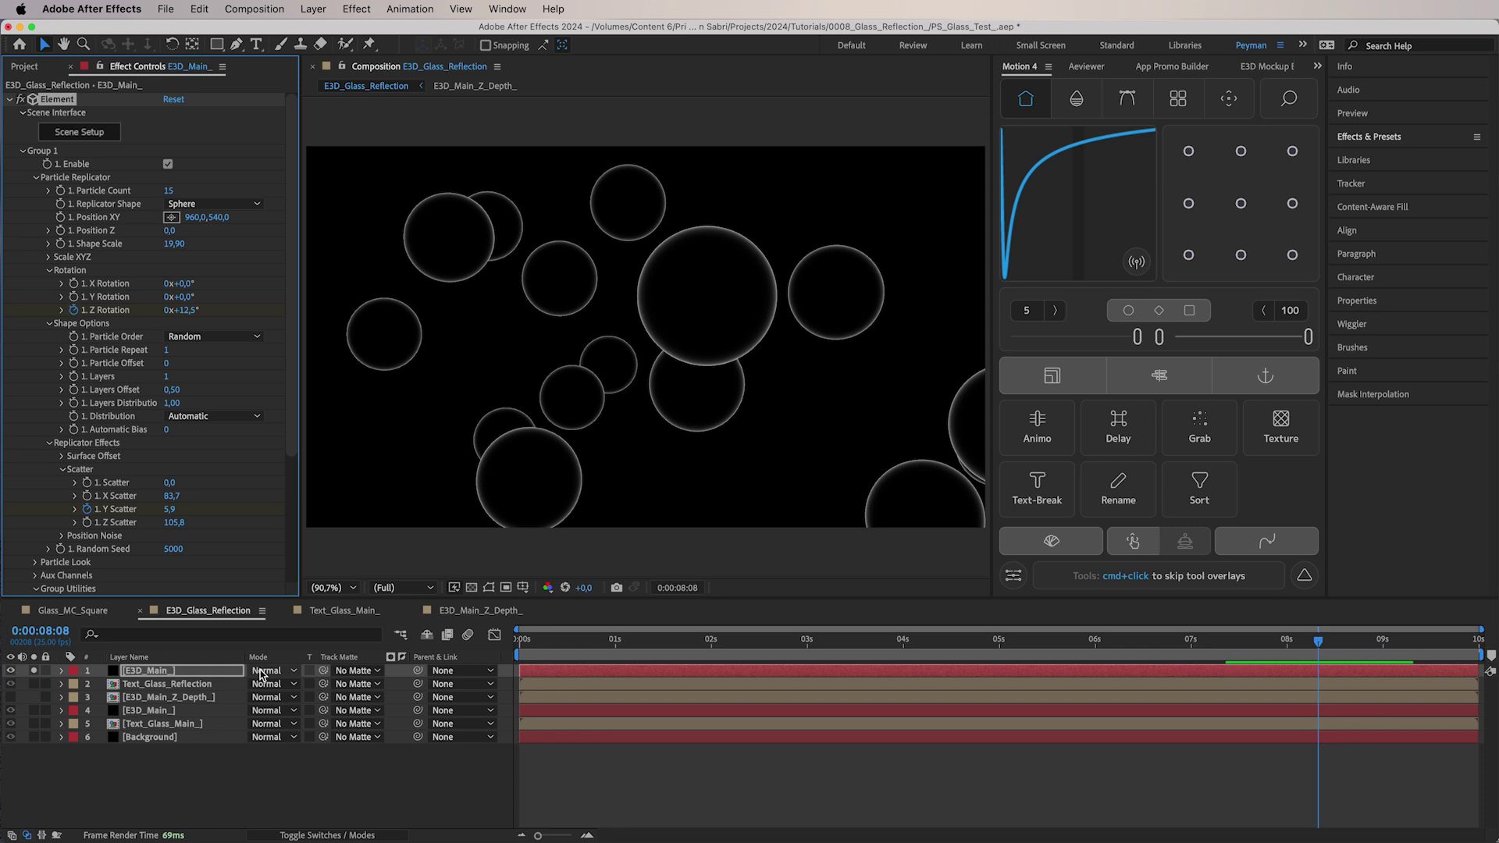
Set the outline layer's blending mode to Screen, turn off its solo and collapse its Element effect
click(266, 671)
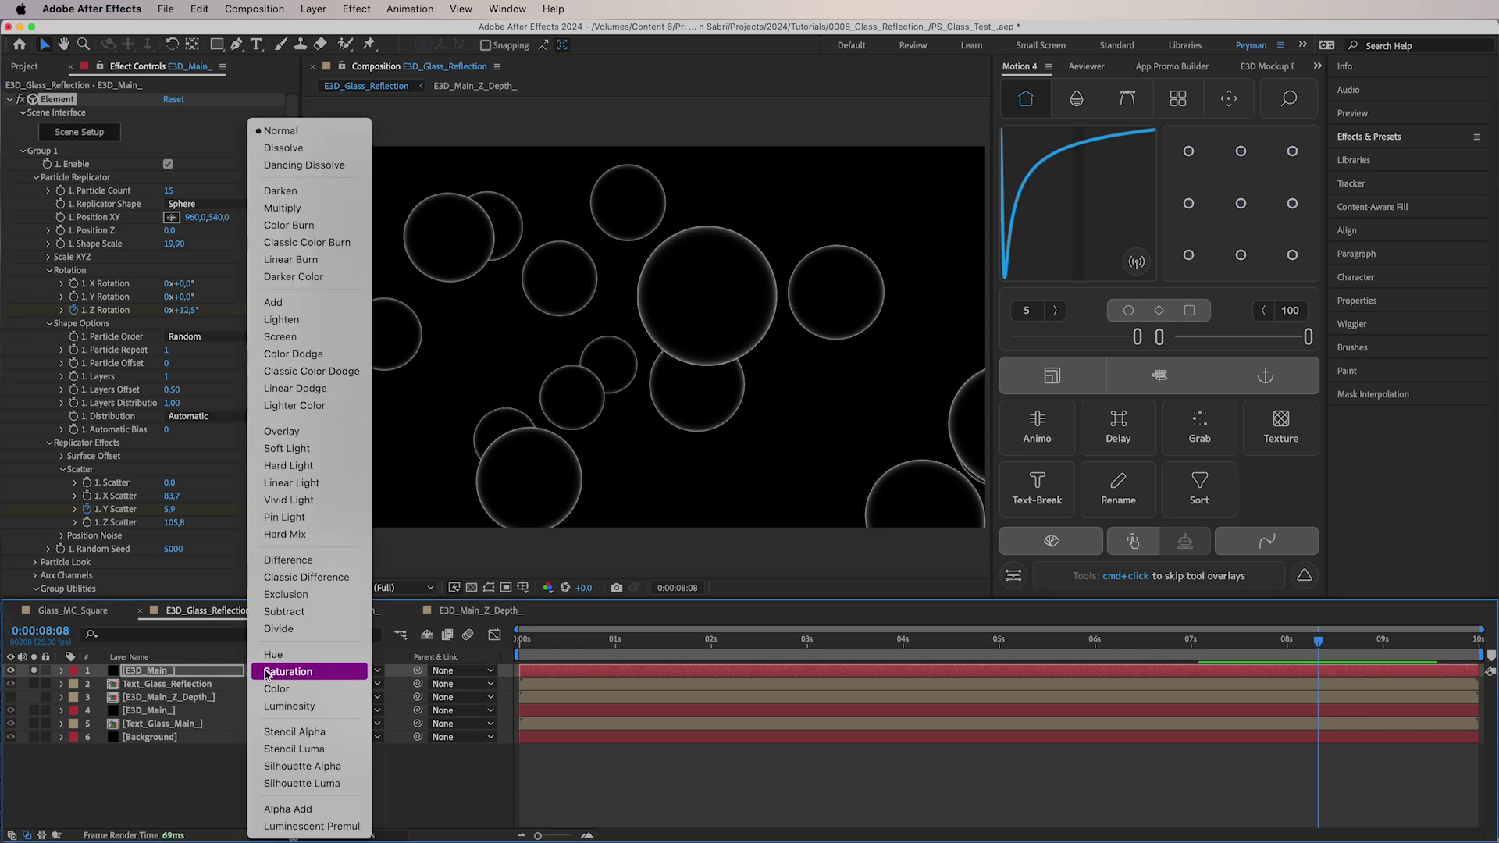
click(302, 335)
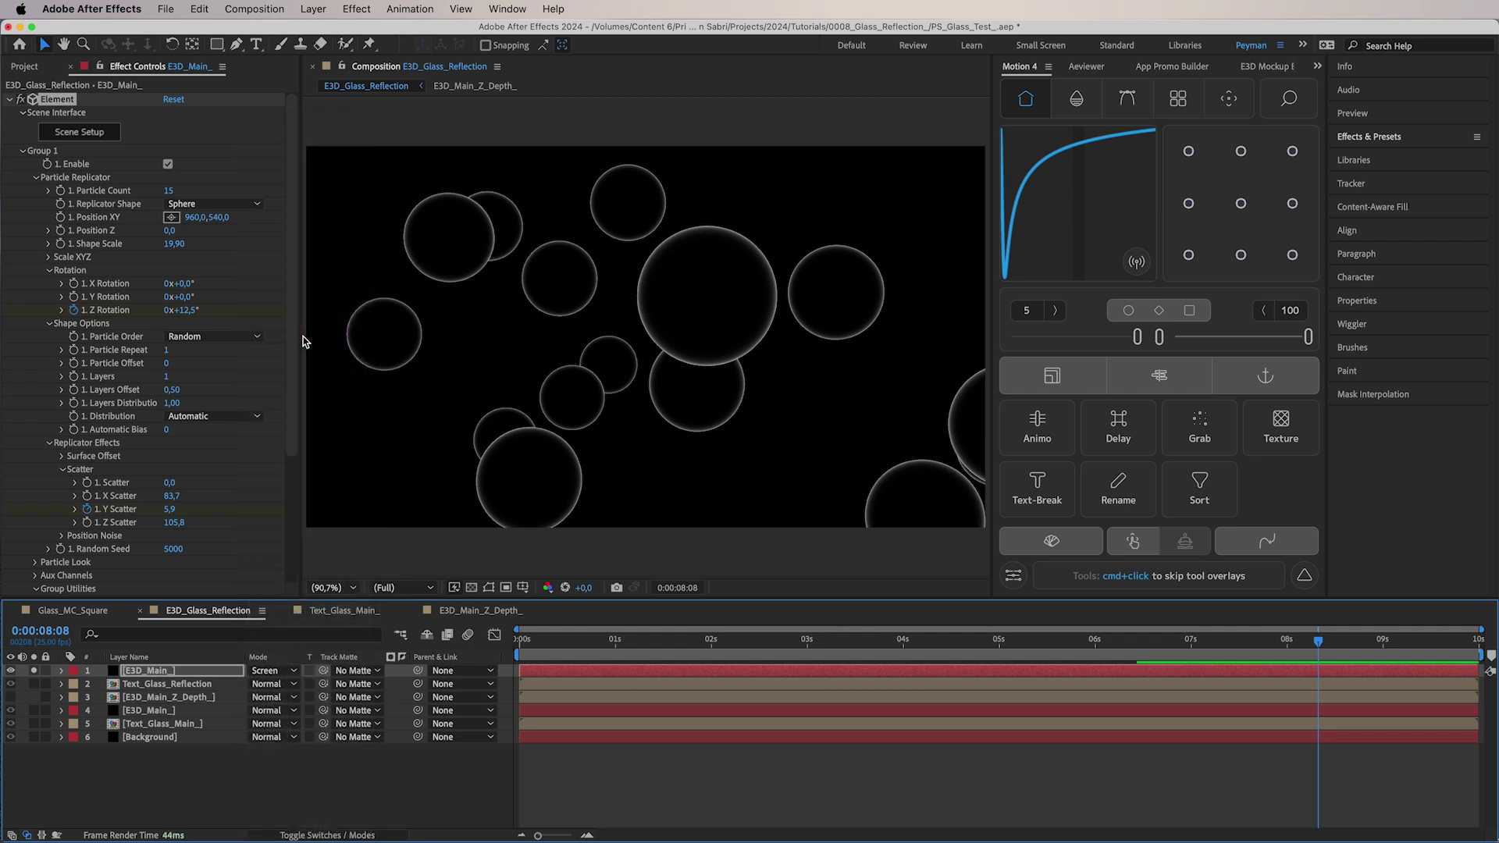
click(11, 100)
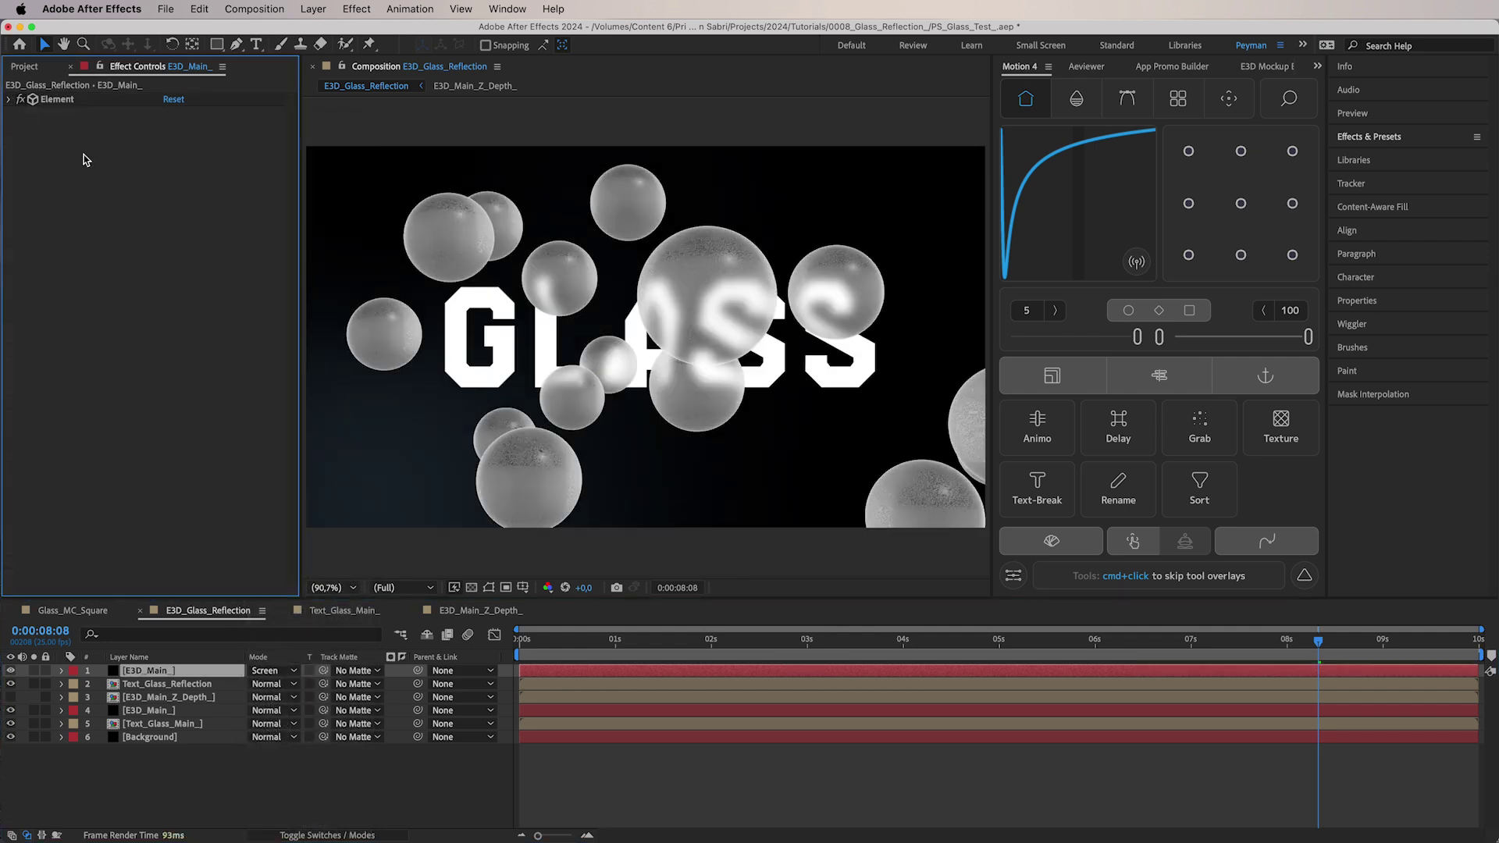
Apply the Deep Glow effect to the duplicated E3D_Main_ outline layer
key(ctrl+space)
text(de)
key(Return)
Set Deep Glow's Radius to 200 and its Exposure to 0.20 on the outline layer
click(176, 138)
text(500)
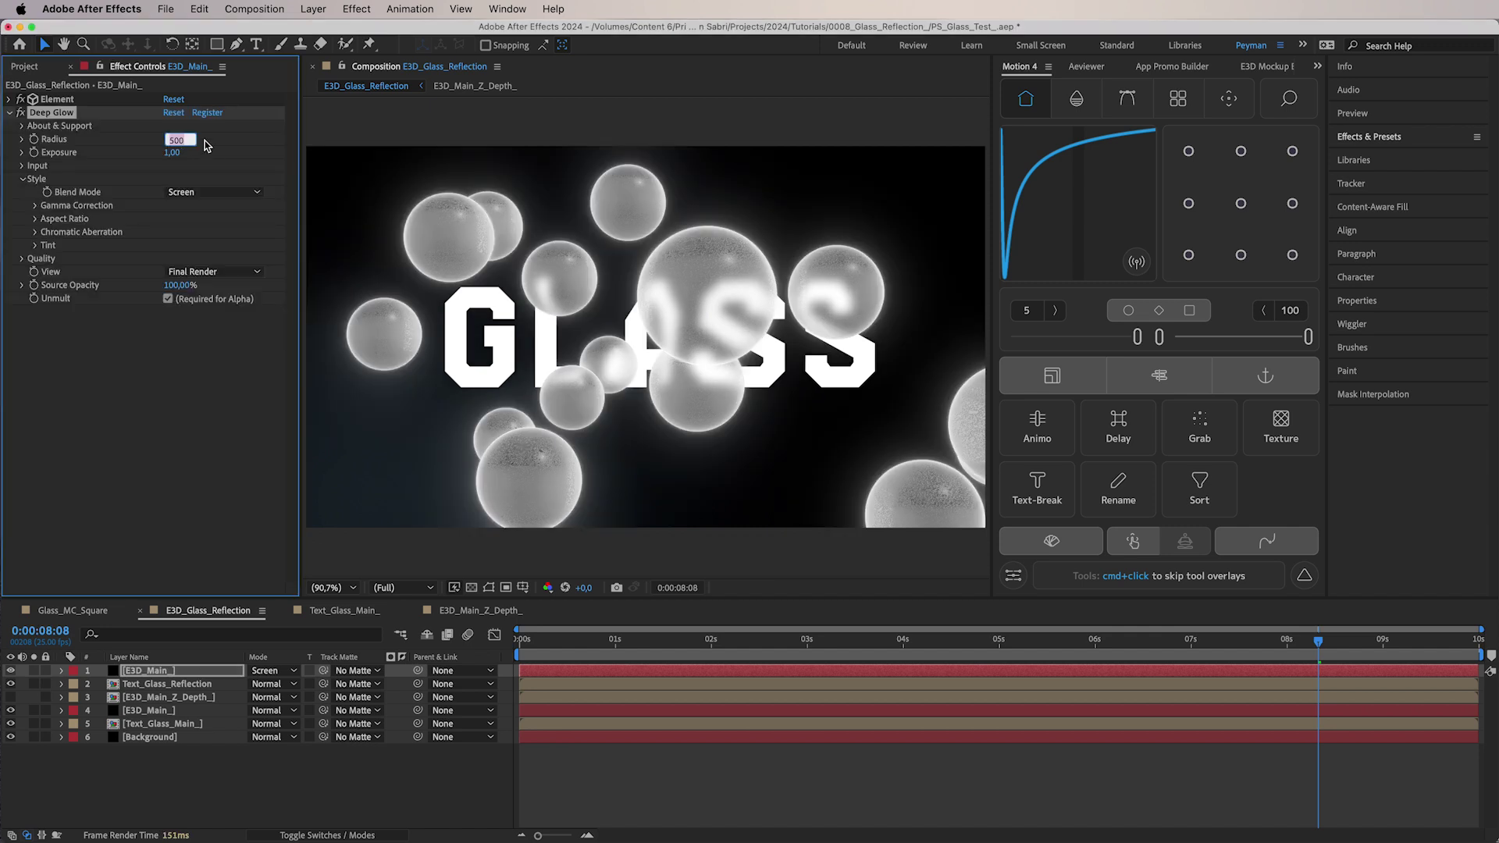
key(Return)
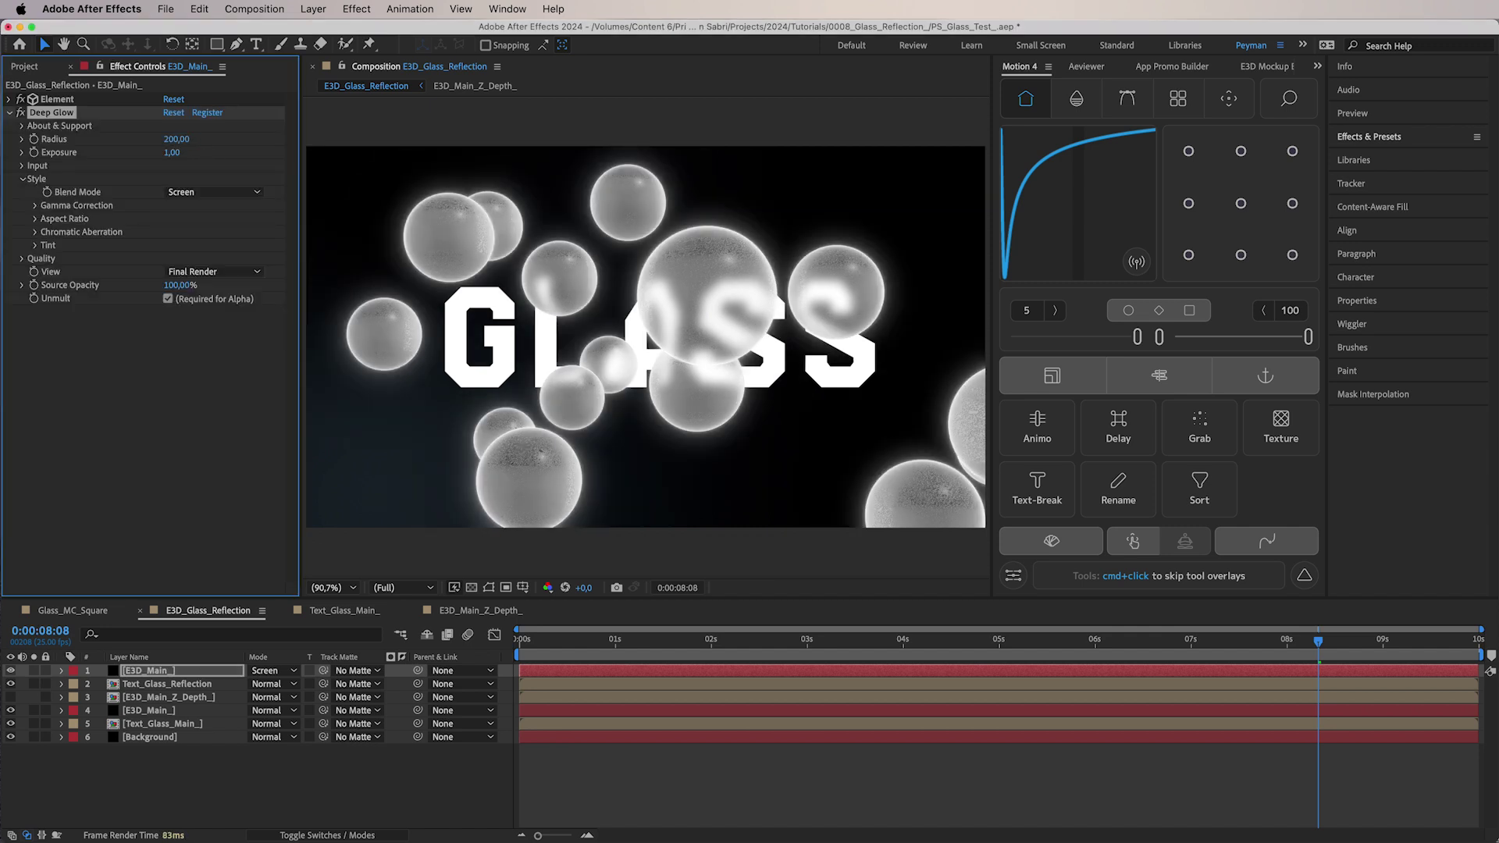
click(207, 145)
drag(168, 153, 108, 156)
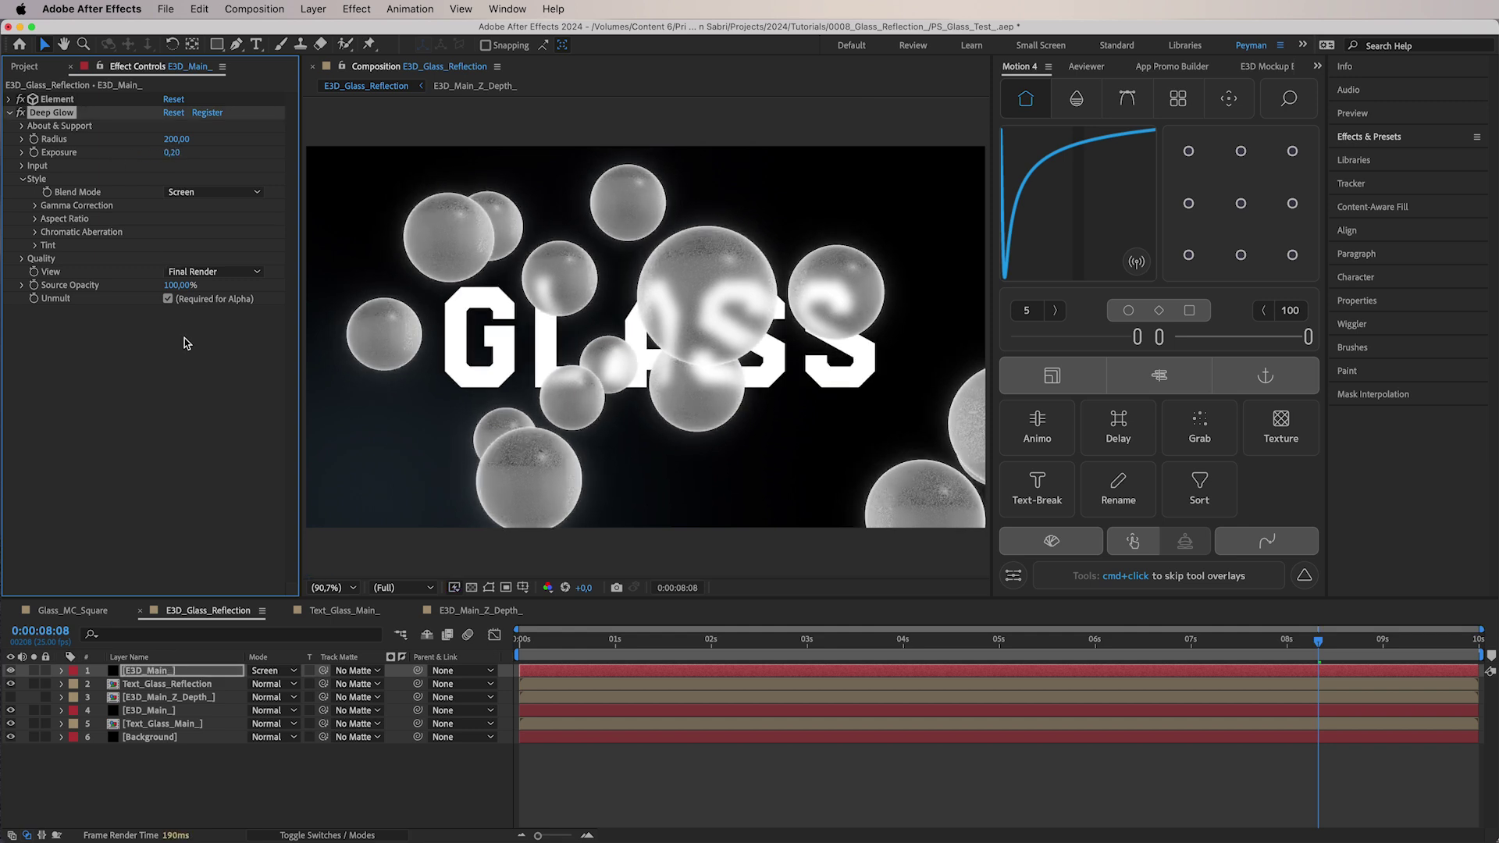
click(183, 469)
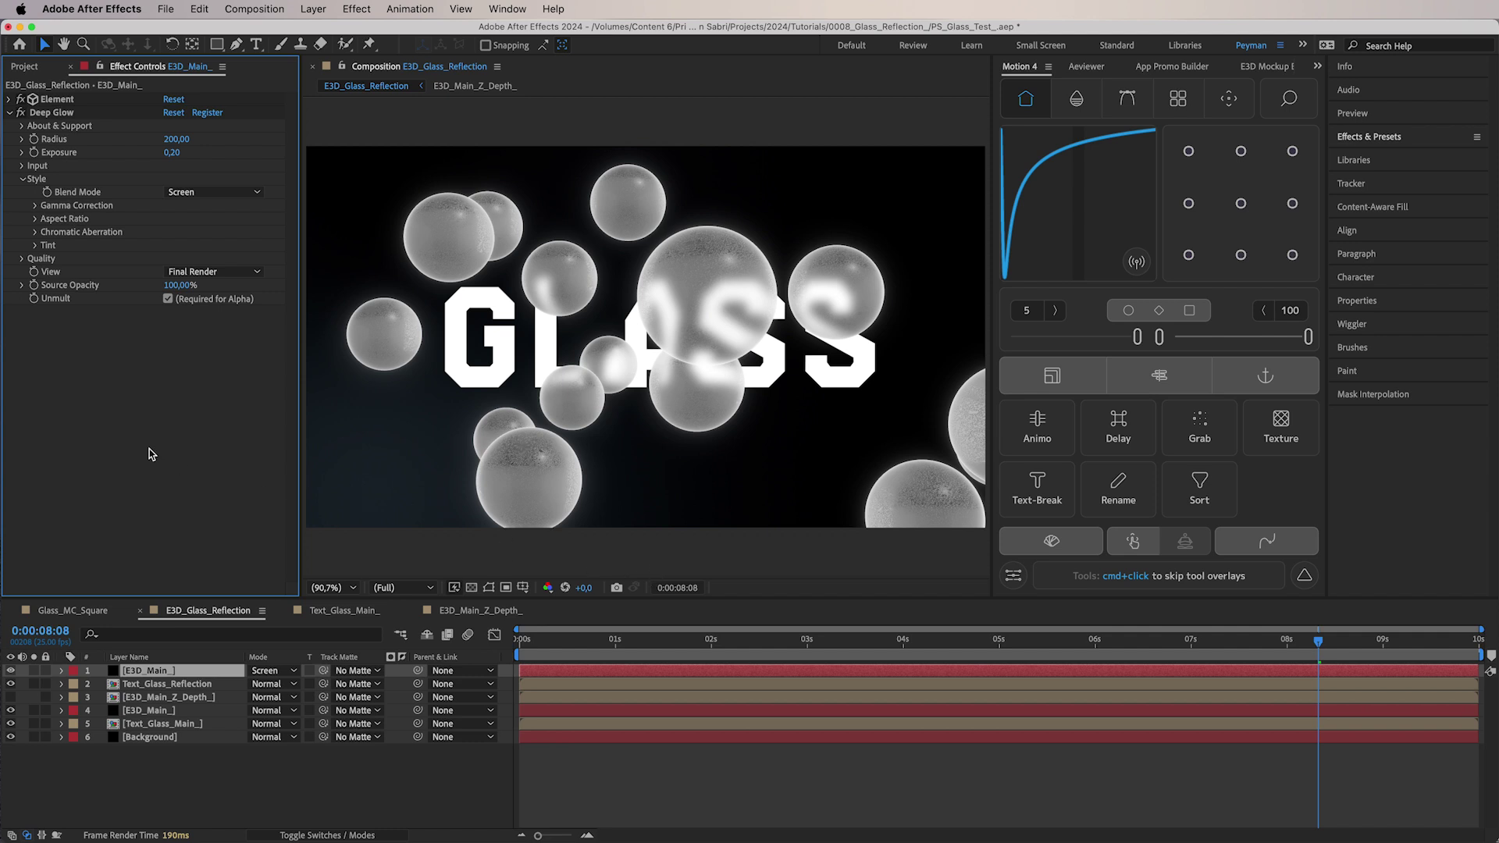
Apply uni.RGB Separation to the outline layer with Radius 2 and Linear off, and preview the composition from the start
key(ctrl+space)
text(rgb)
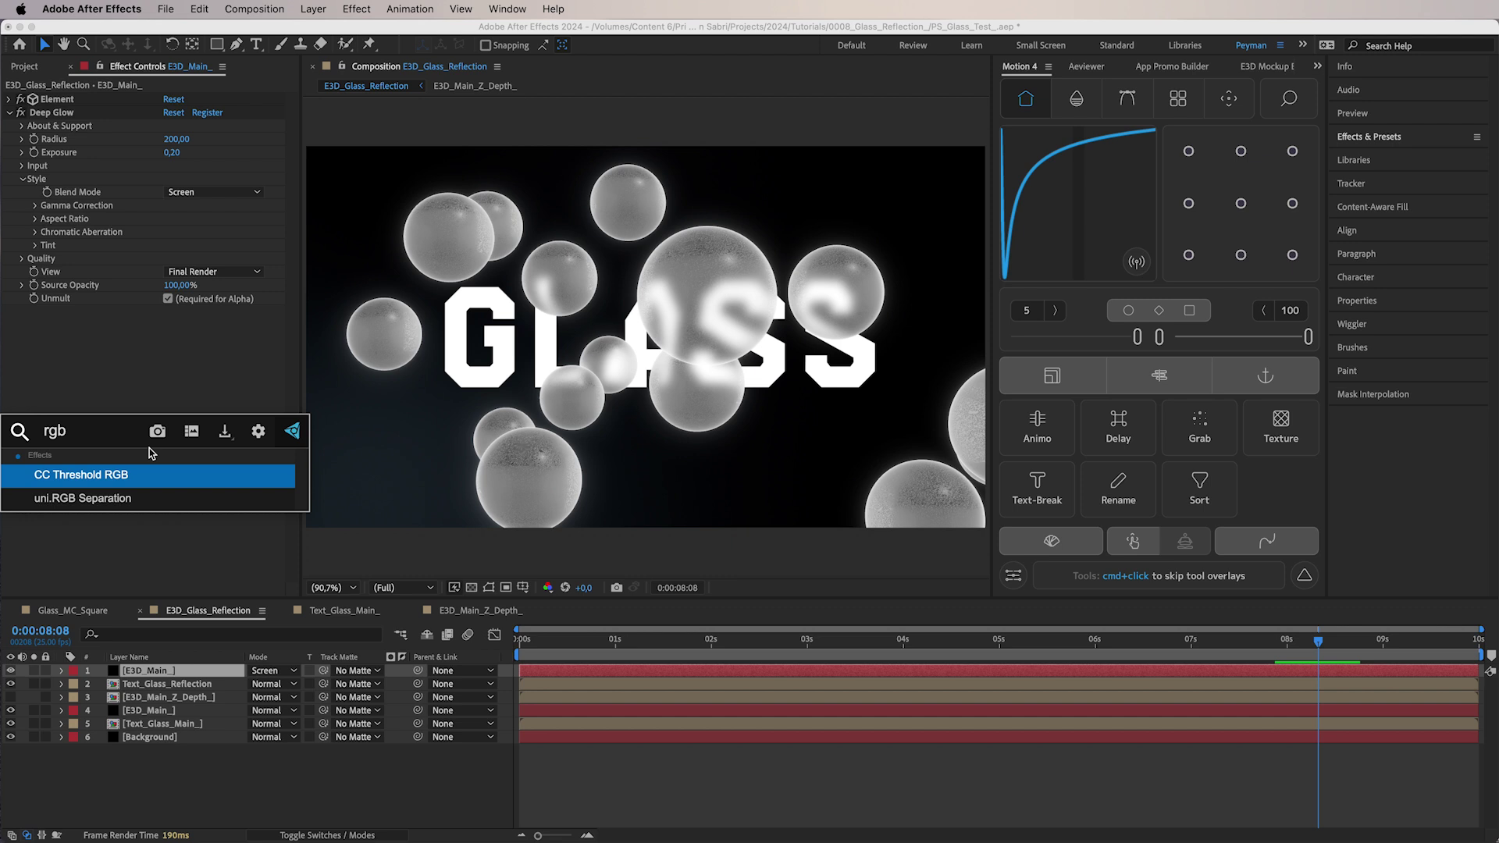
click(143, 499)
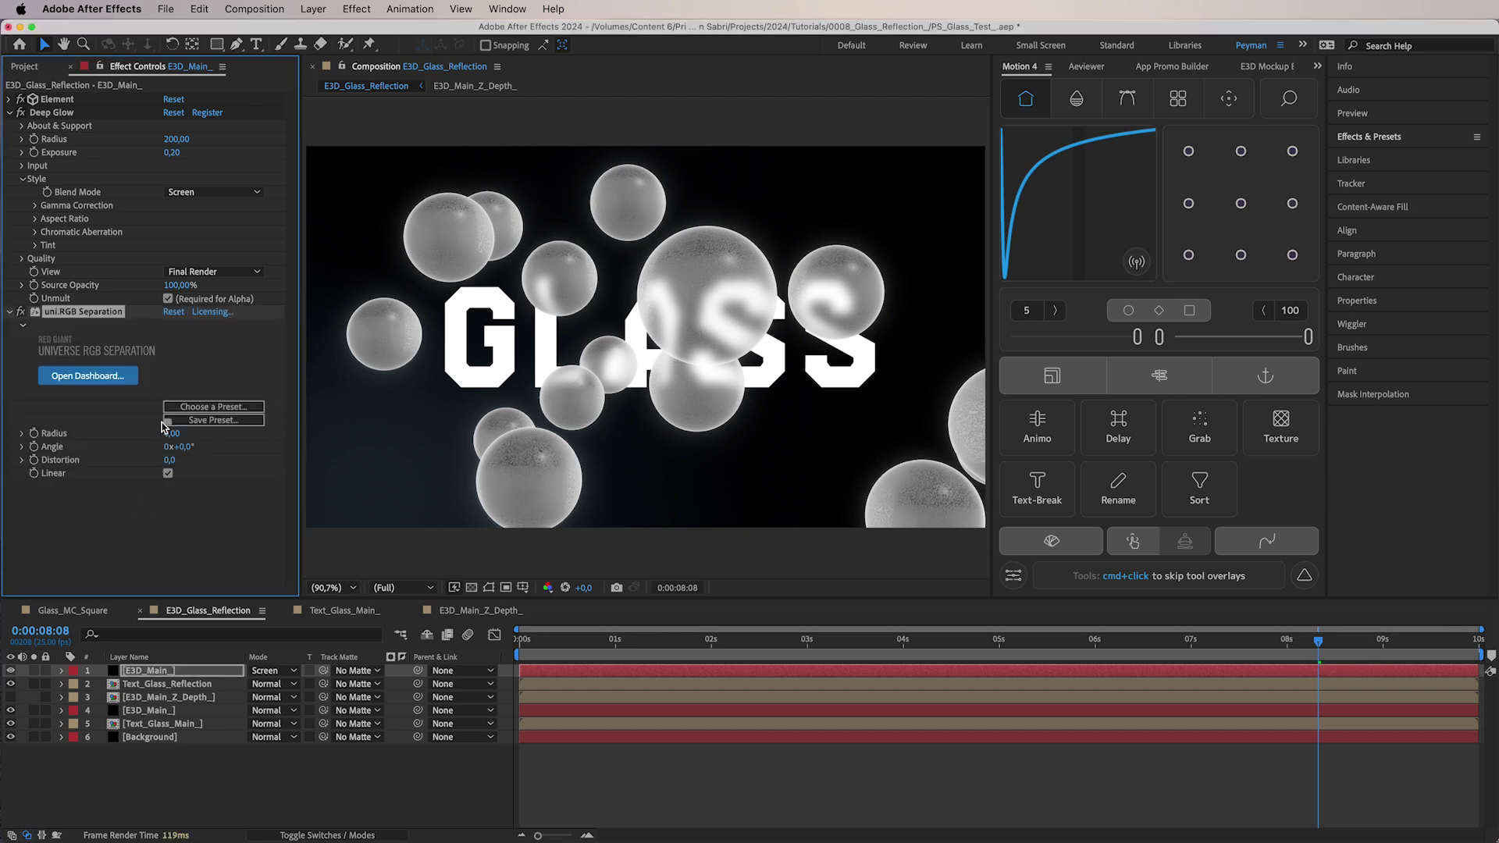
drag(171, 433, 167, 431)
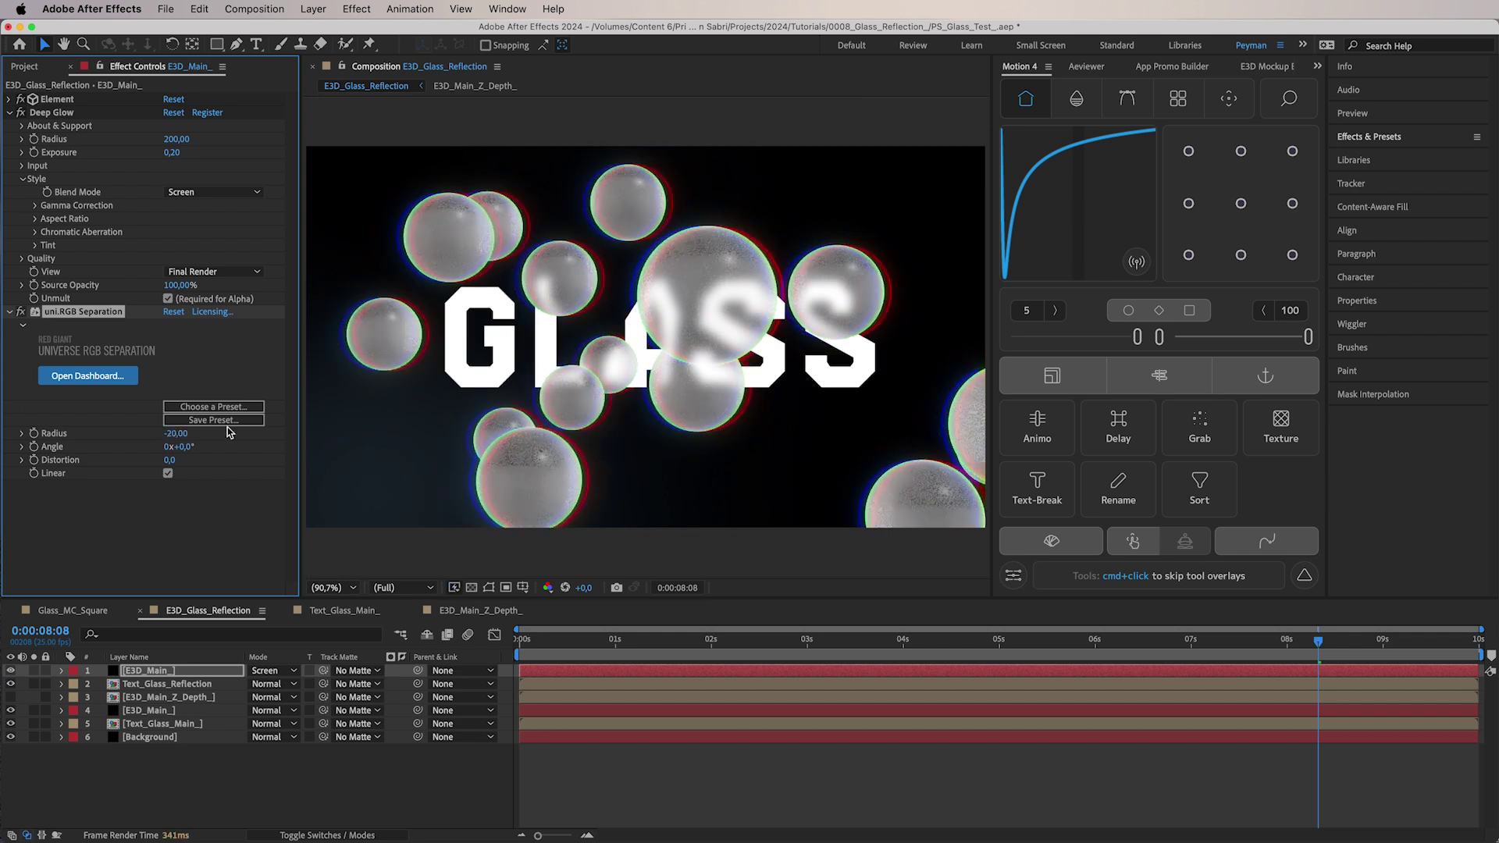
text(0)
key(Return)
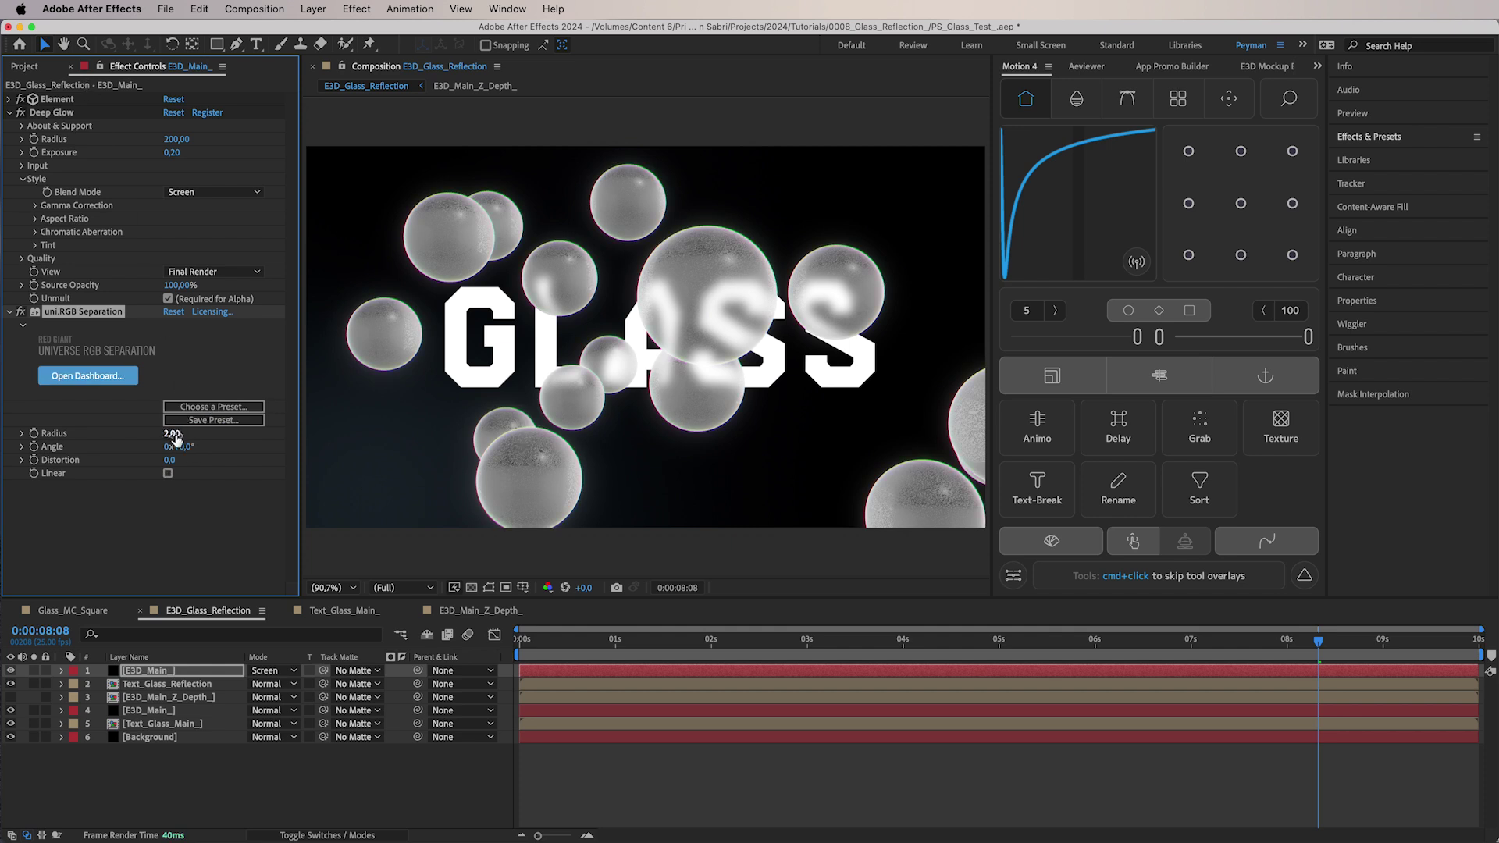
drag(548, 653, 468, 643)
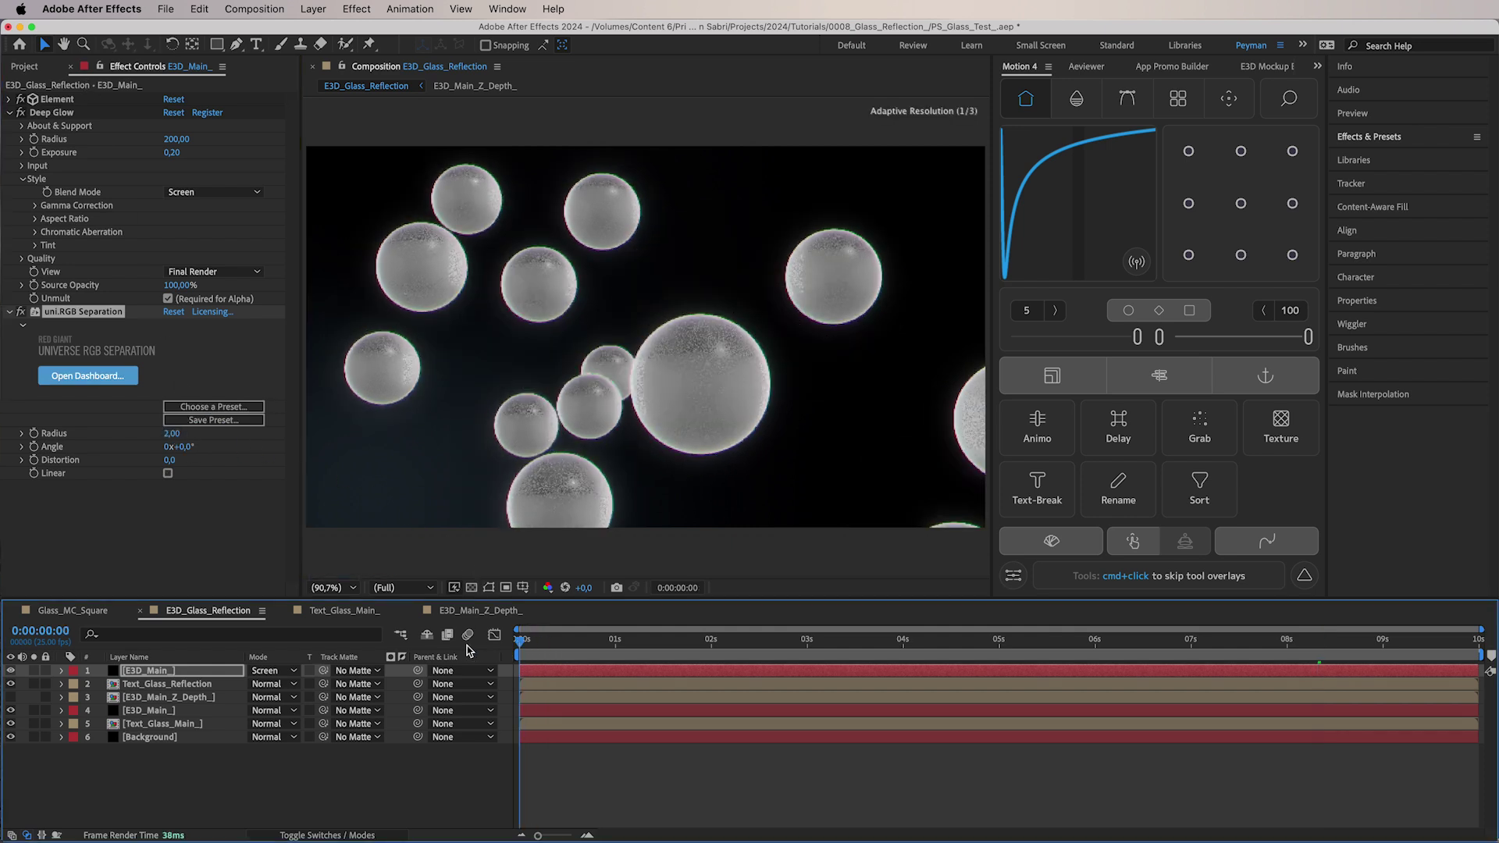
key(space)
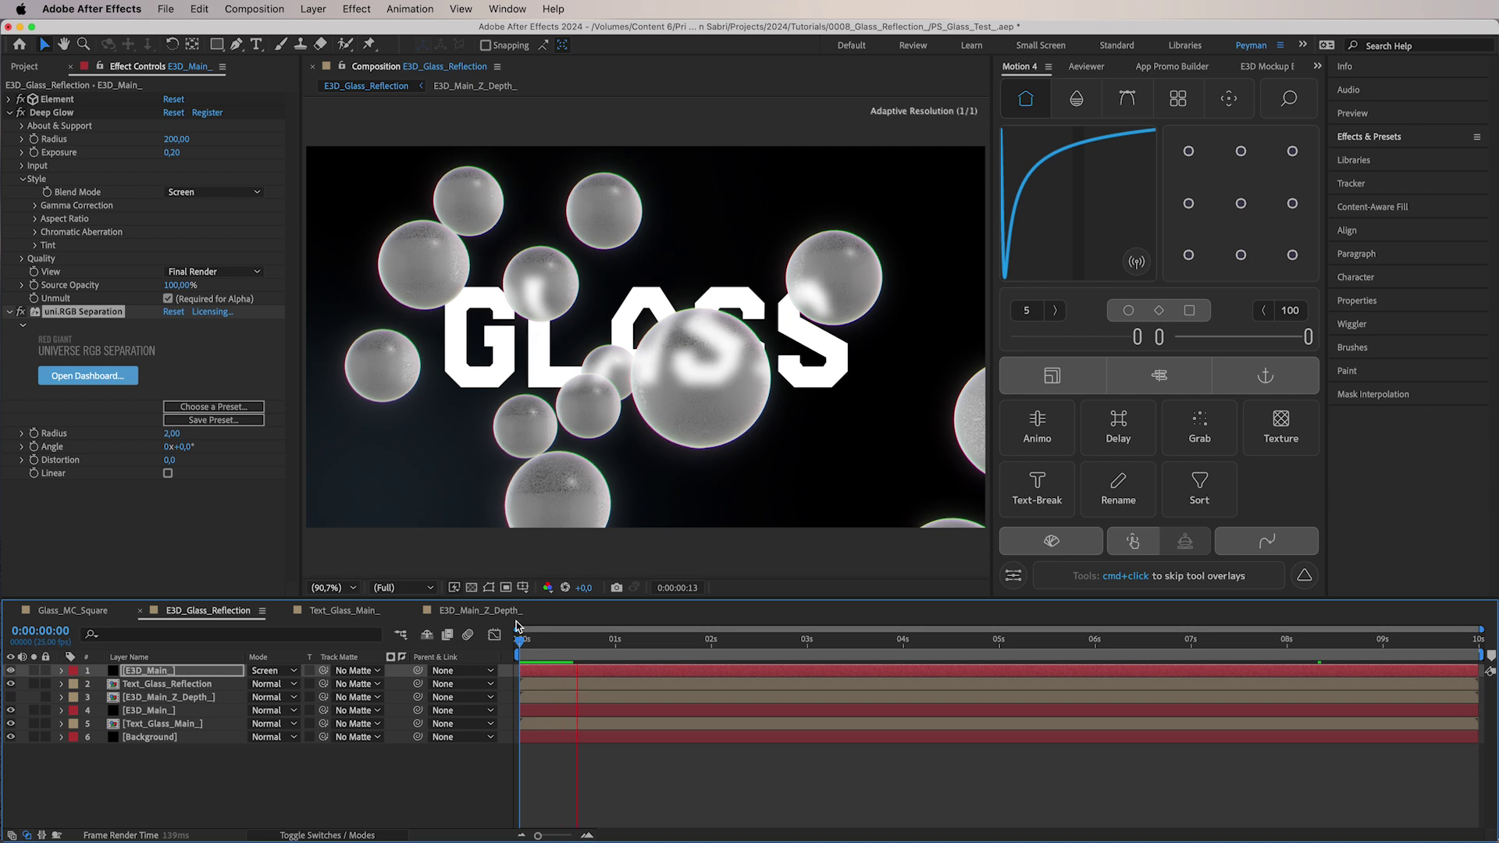
Set the Text_Glass_Reflection layer's Transform Skew to -9 and Scale to 110, and preview the composition from the start
click(167, 684)
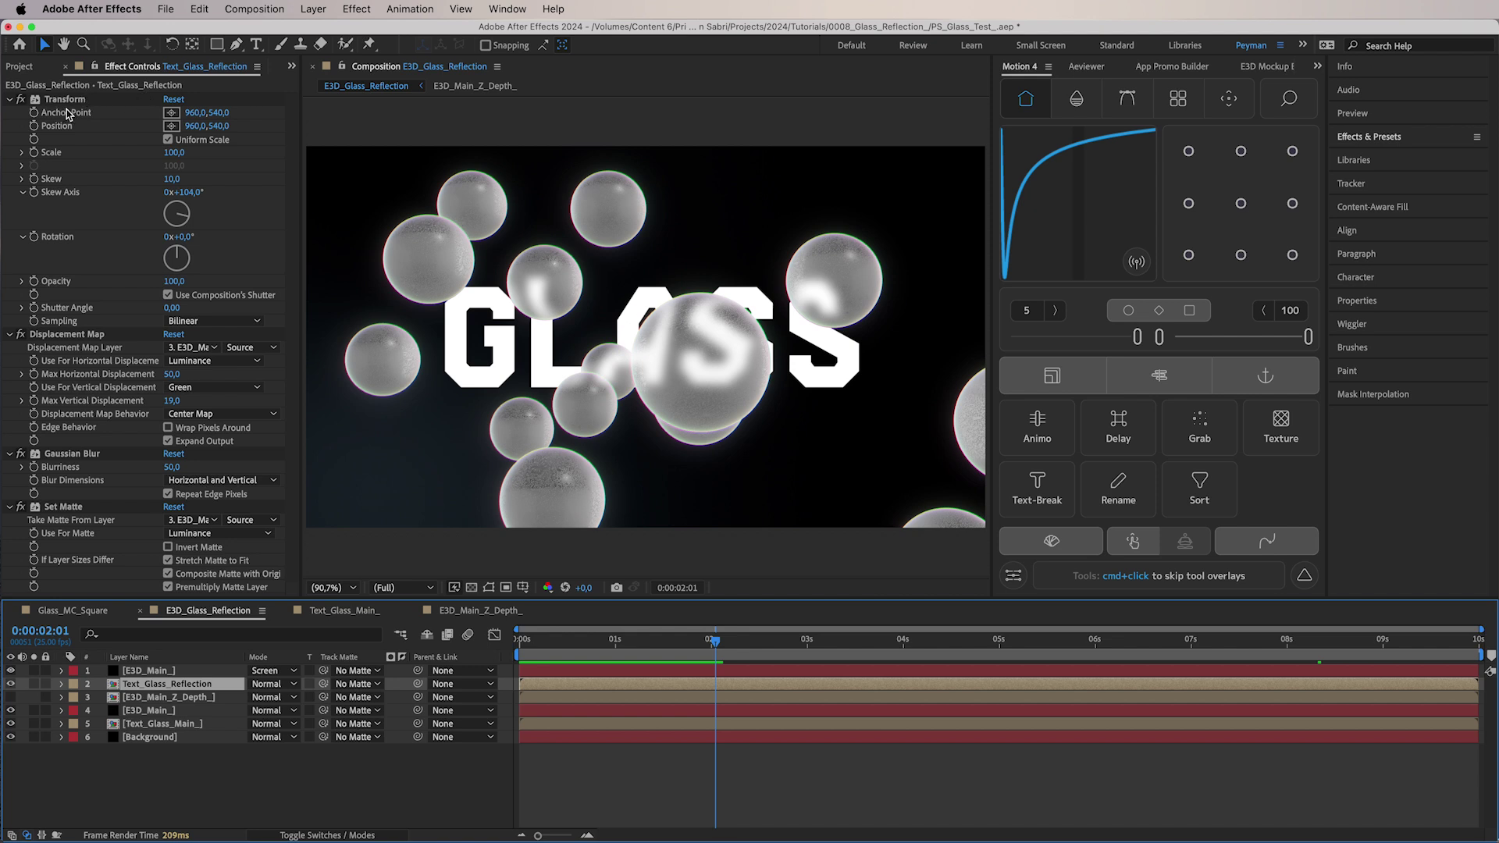
mouse_move(171, 182)
mouse_down()
mouse_move(189, 177)
mouse_move(167, 178)
mouse_up()
click(178, 152)
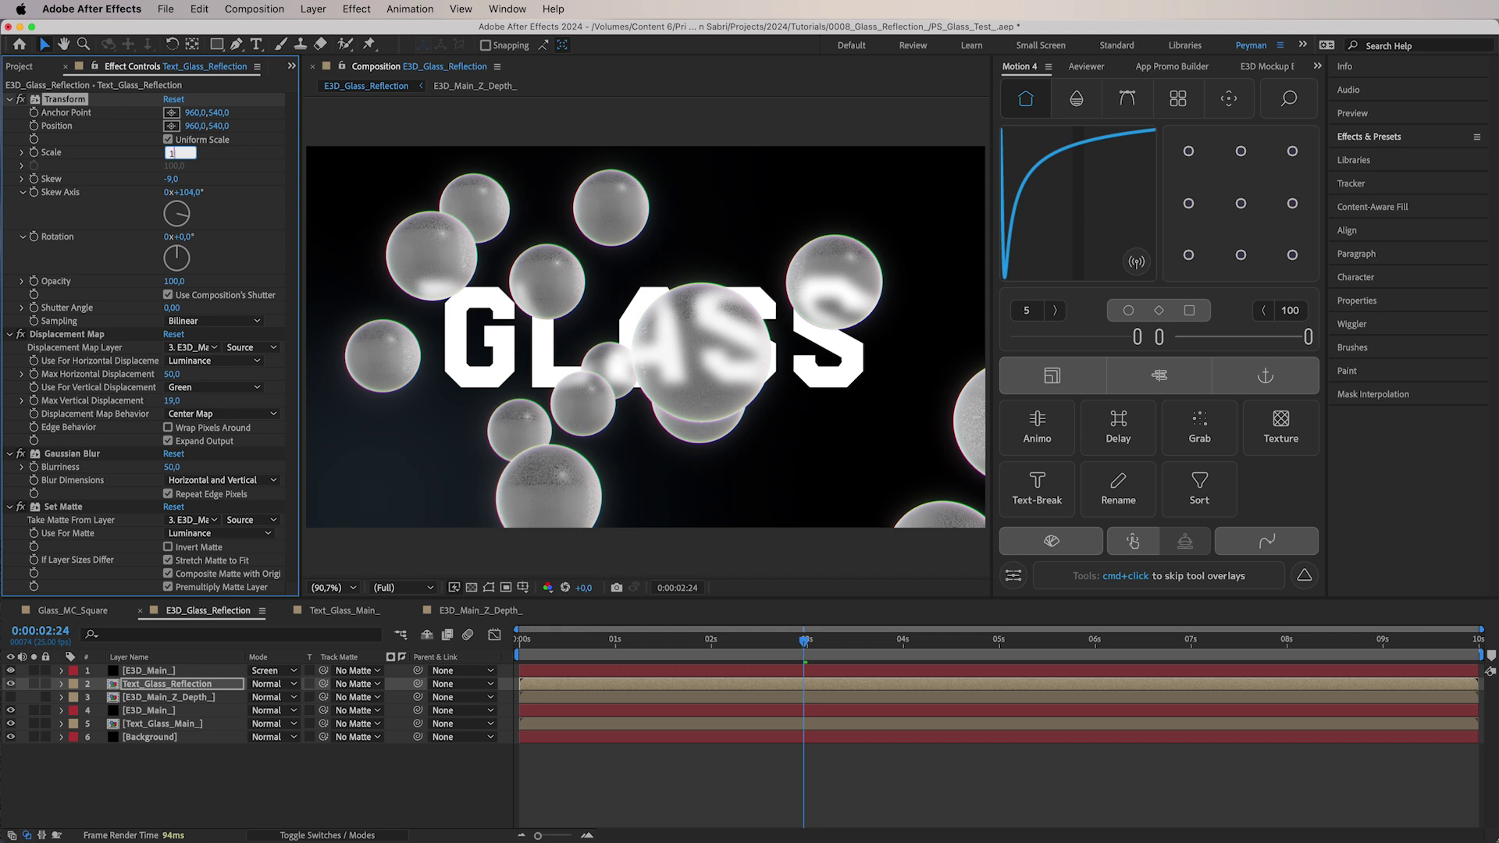
text(110)
key(Return)
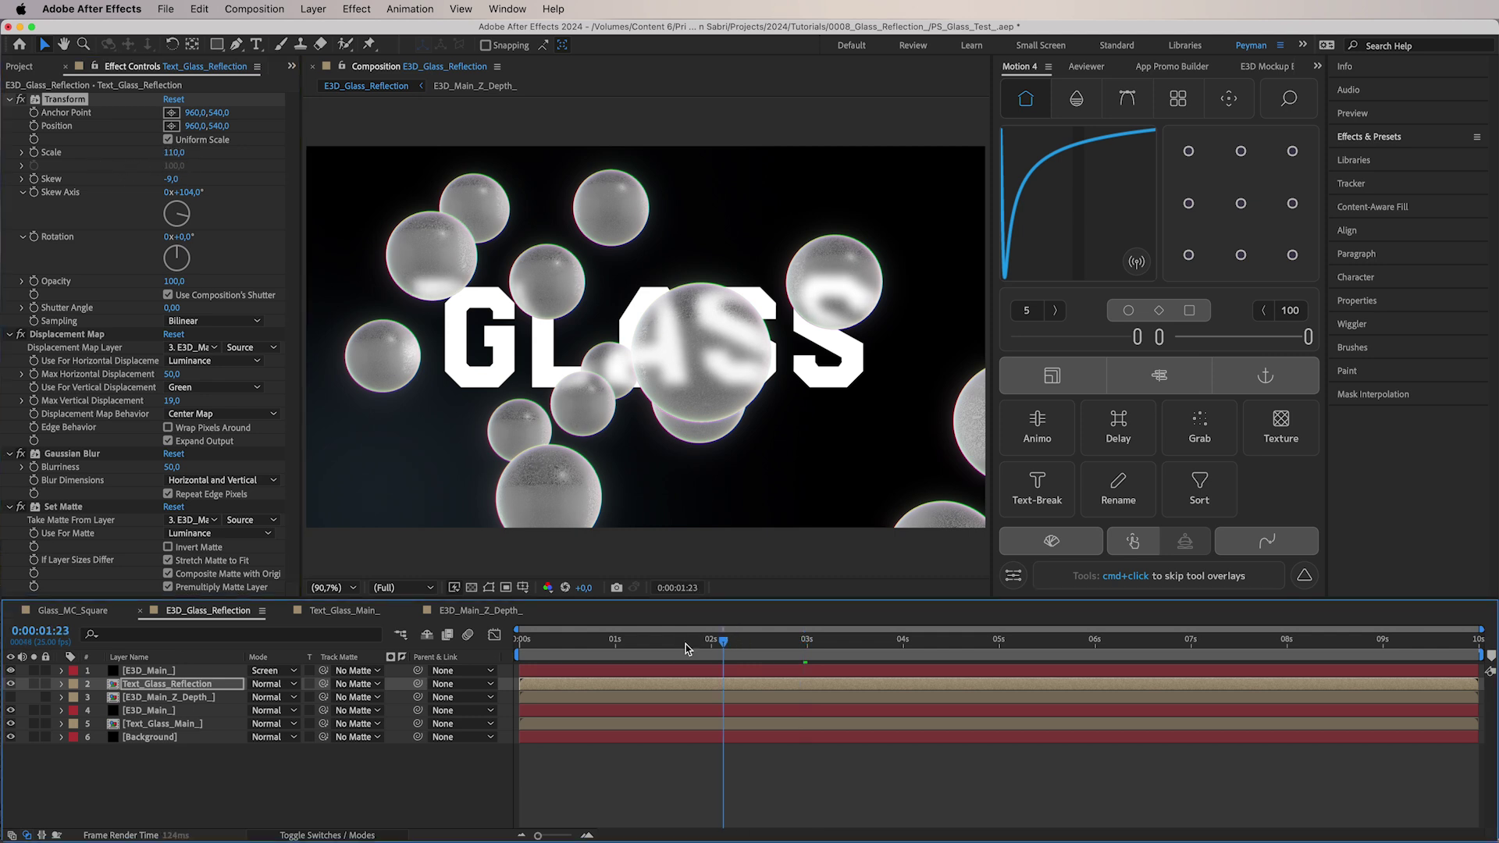
key(Home)
key(space)
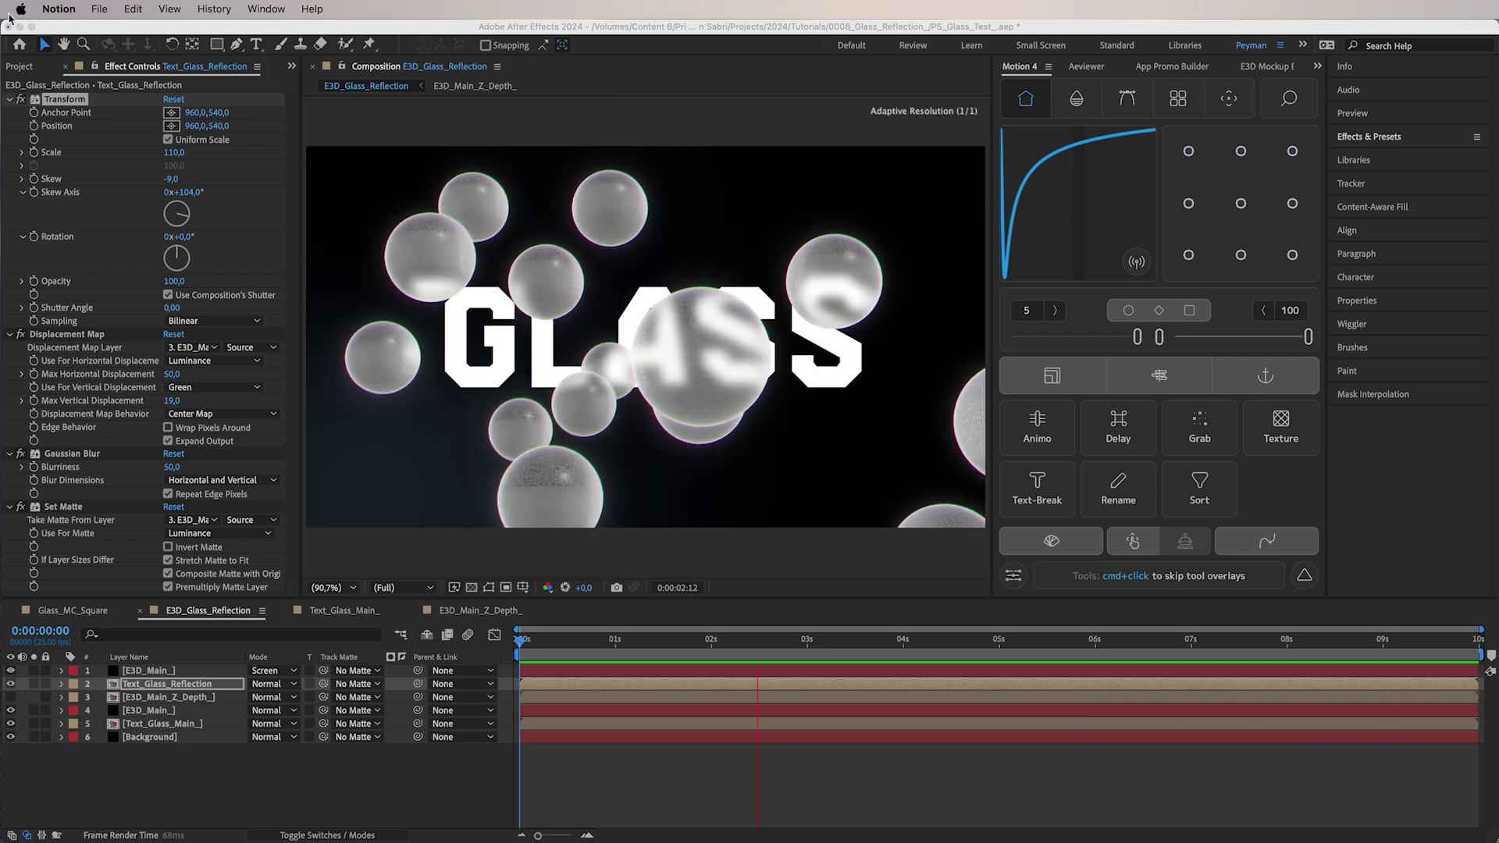
Open the Sweep composition from the project to view another example of the glass effect
click(23, 67)
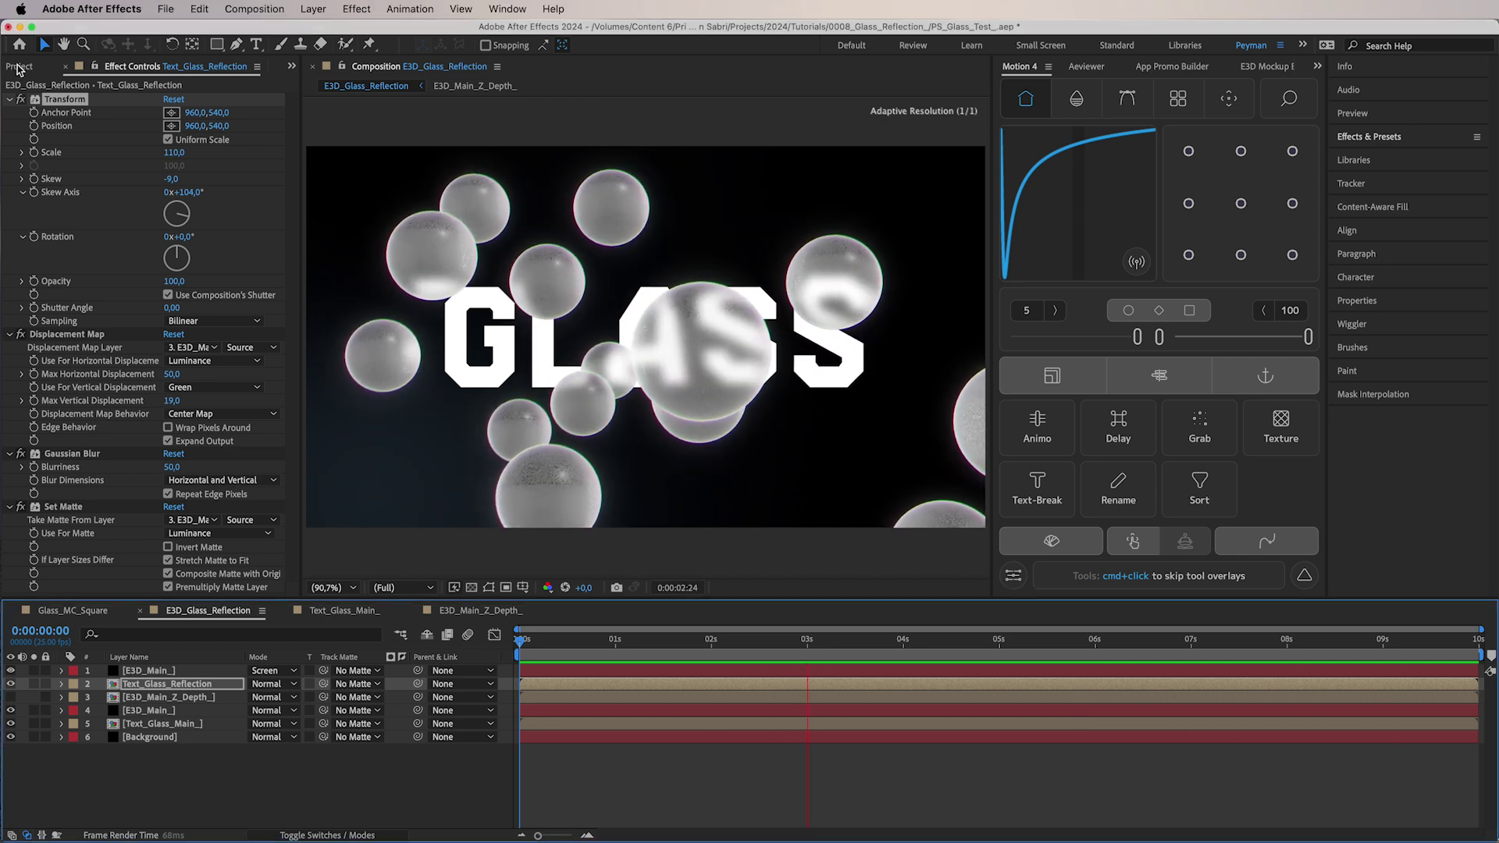
click(24, 66)
double_click(35, 237)
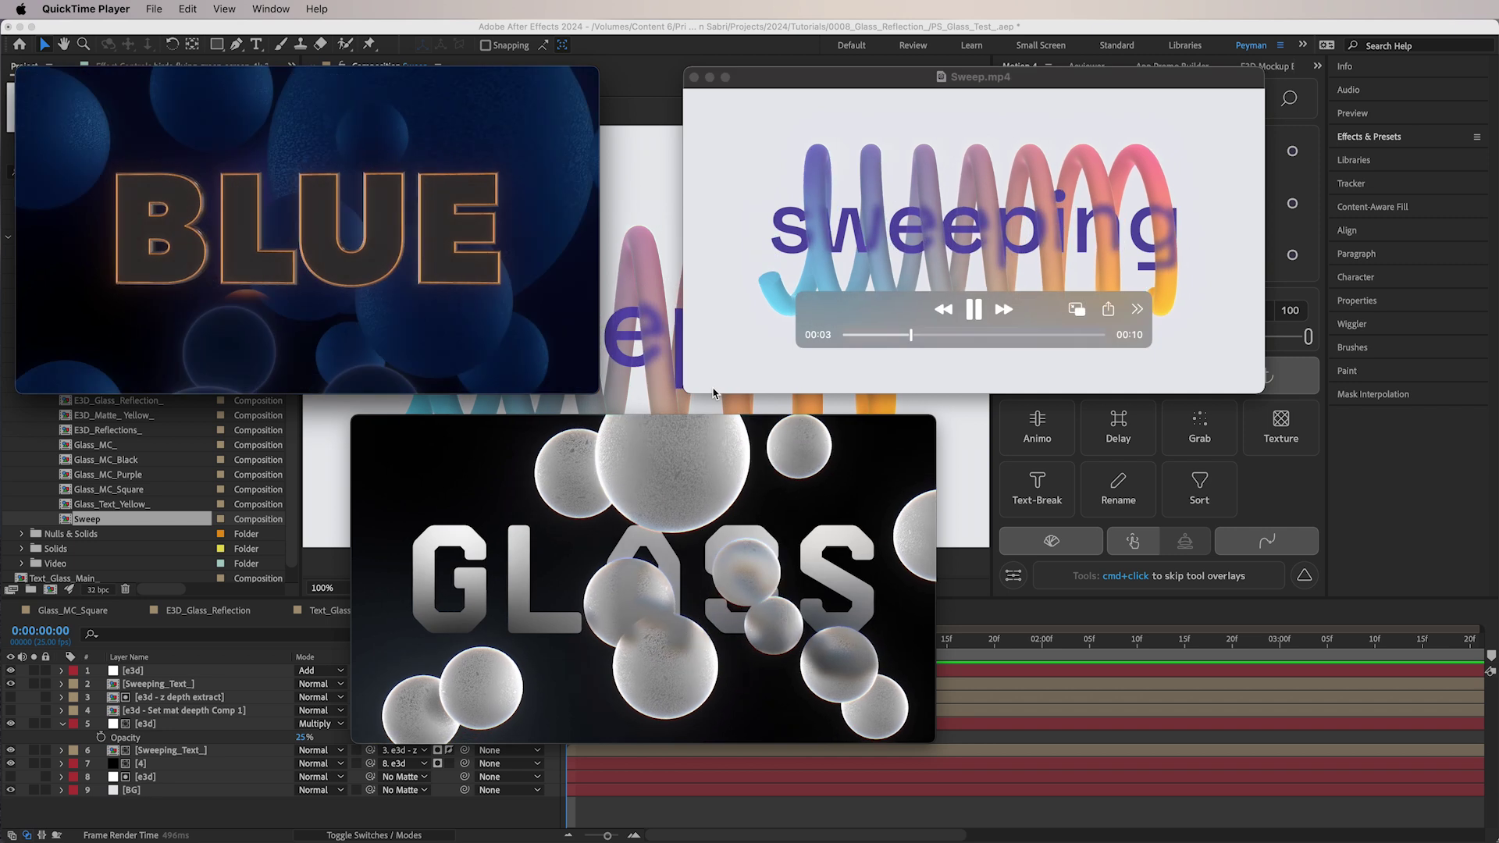
click(579, 366)
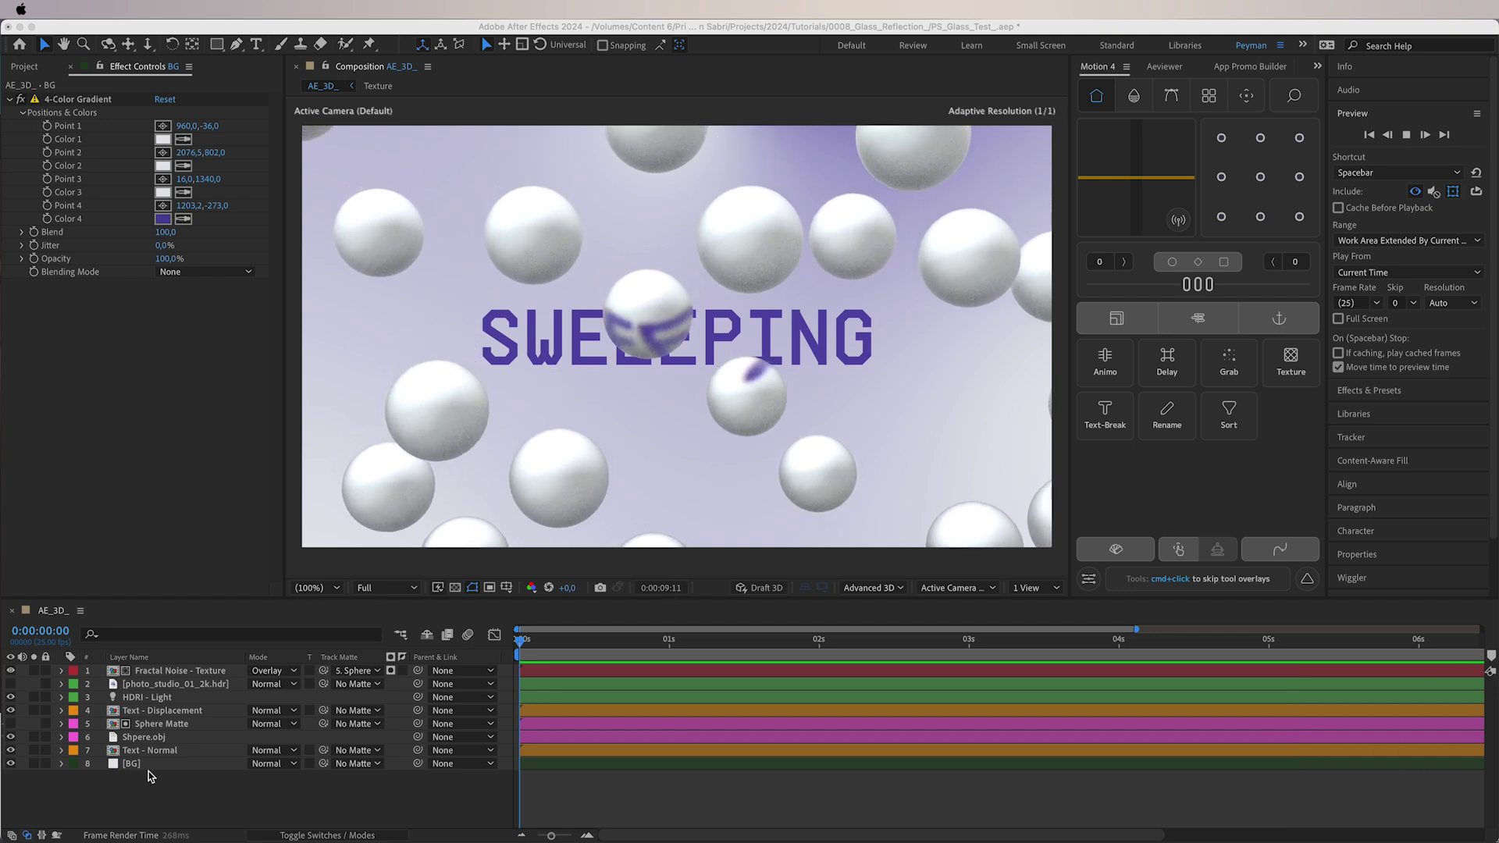
View the BG layer and the Text - Normal layer in isolation, checking the text's animation, and restore the full composition
click(91, 765)
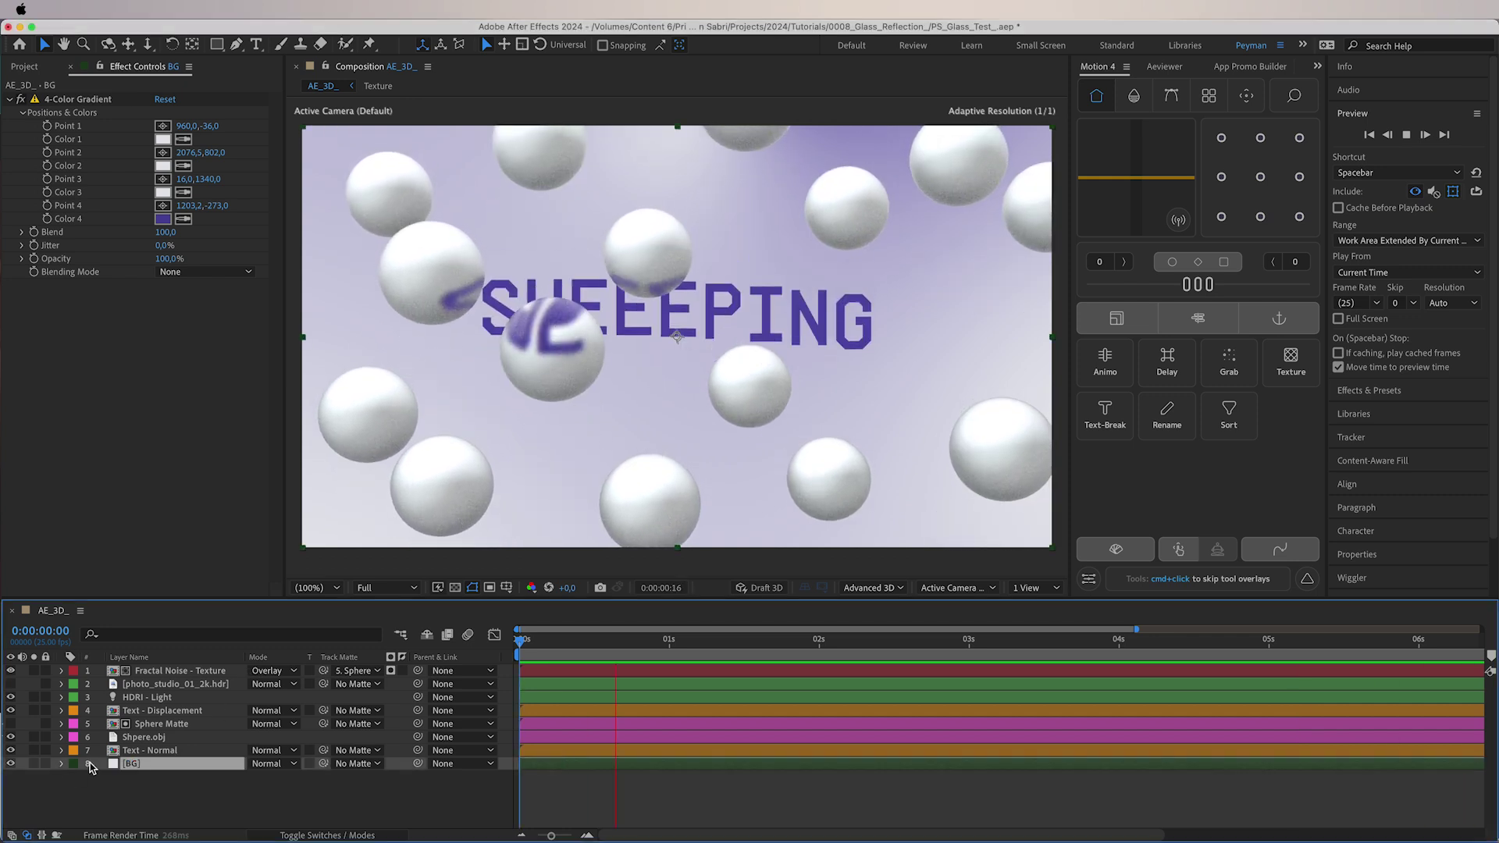
click(33, 764)
click(33, 764)
click(40, 752)
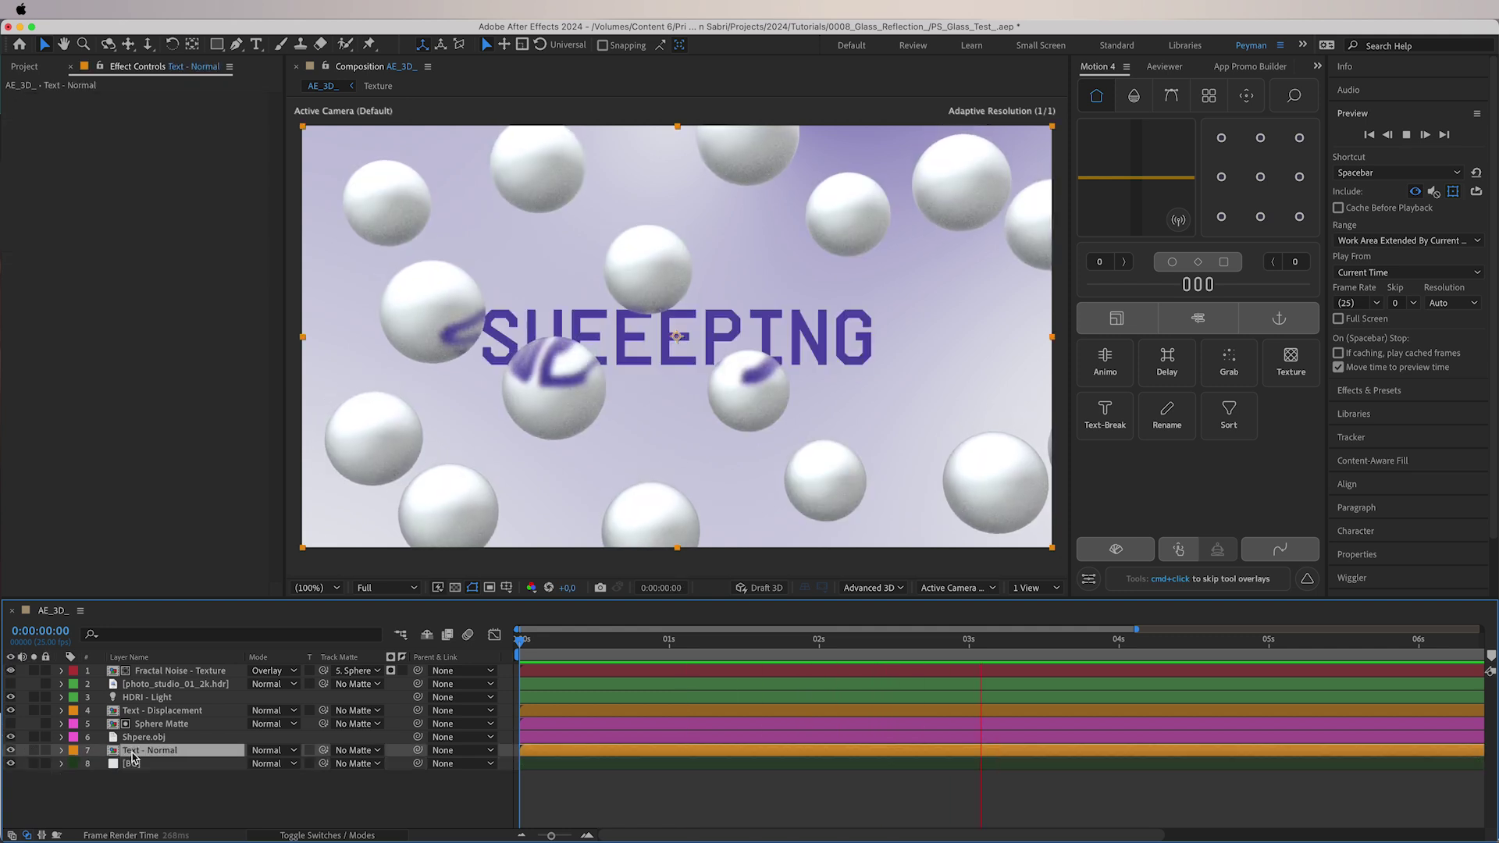
click(34, 750)
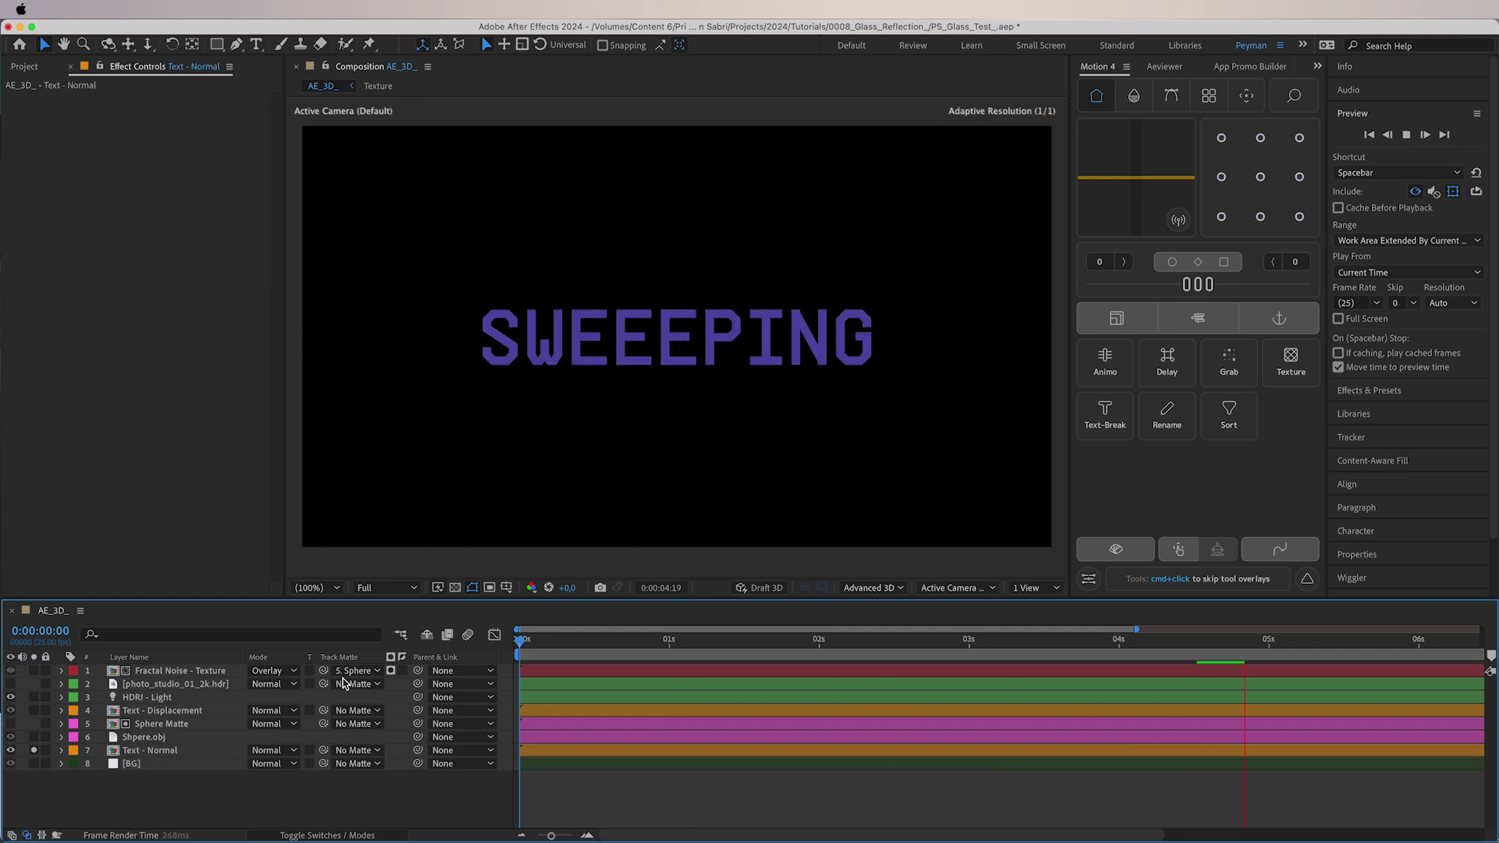
key(space)
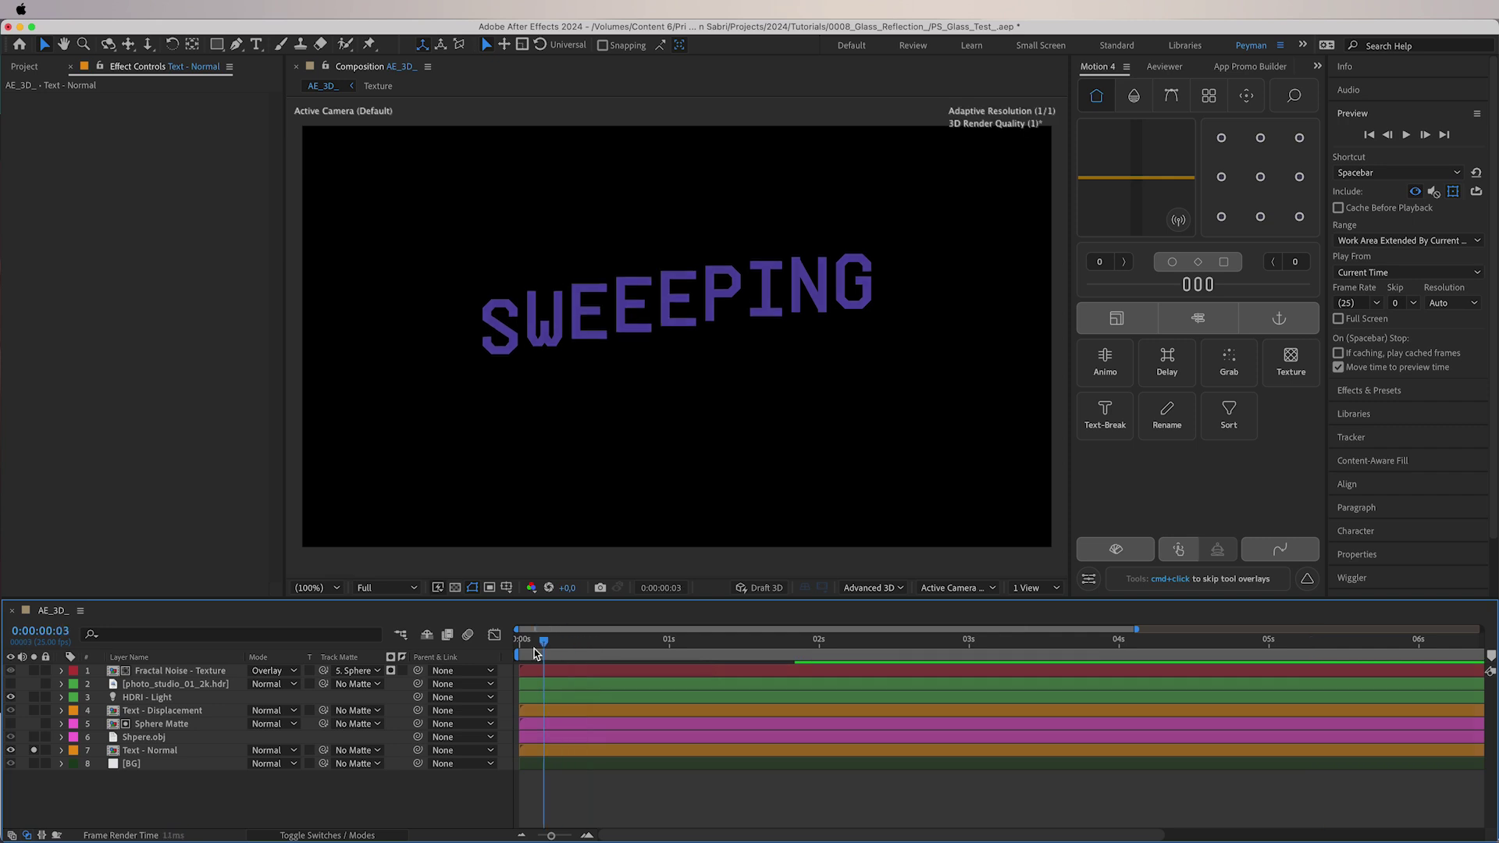
click(33, 750)
Solo the Shpere.obj layer, scrub its animation and reveal its keyframed properties, returning to the first frame with solo off
click(34, 737)
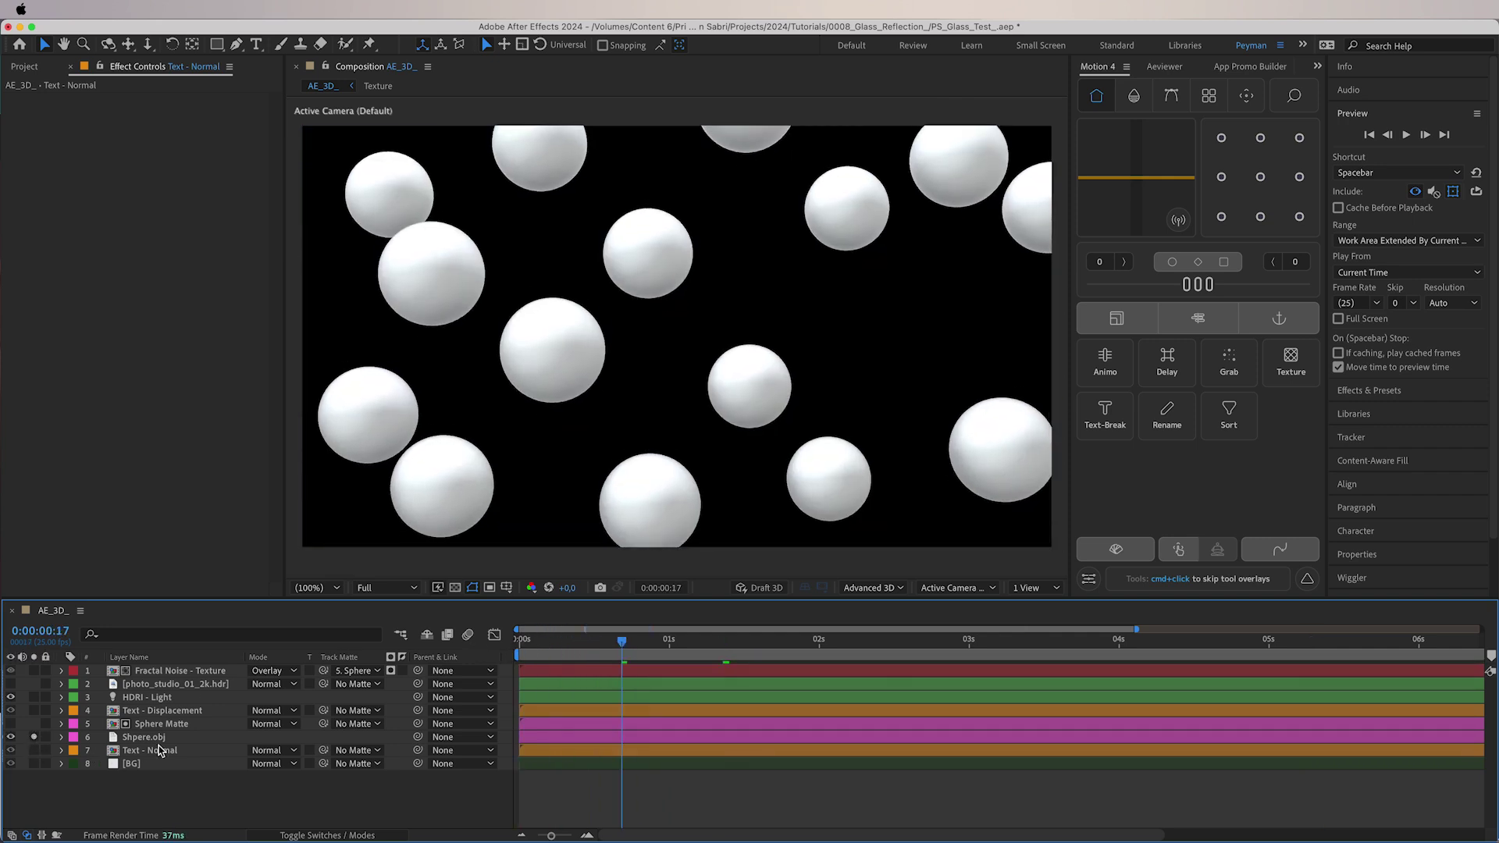
drag(520, 640, 1393, 658)
key(Home)
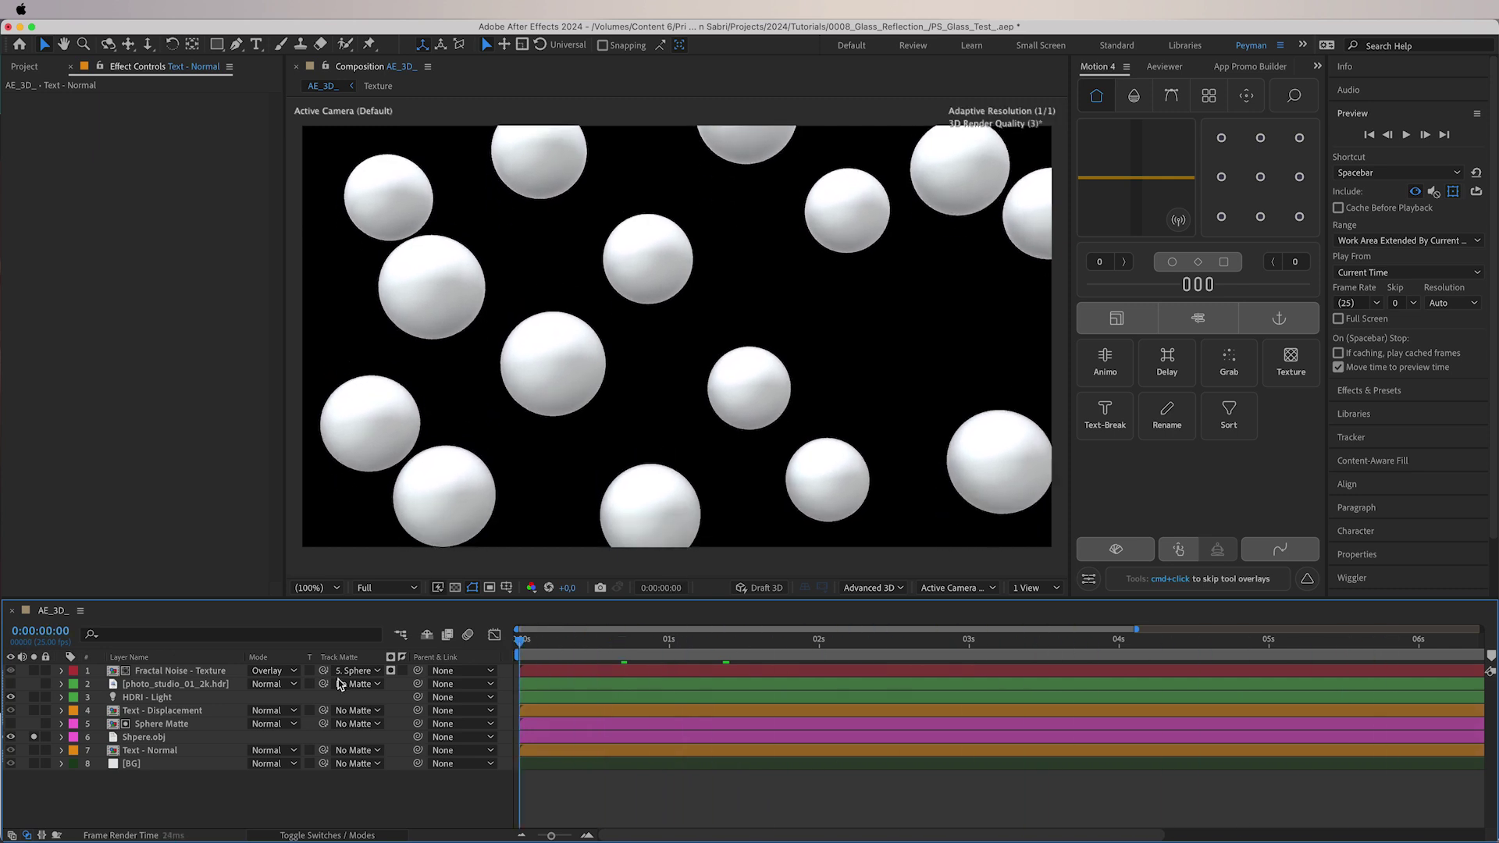
click(143, 738)
key(u)
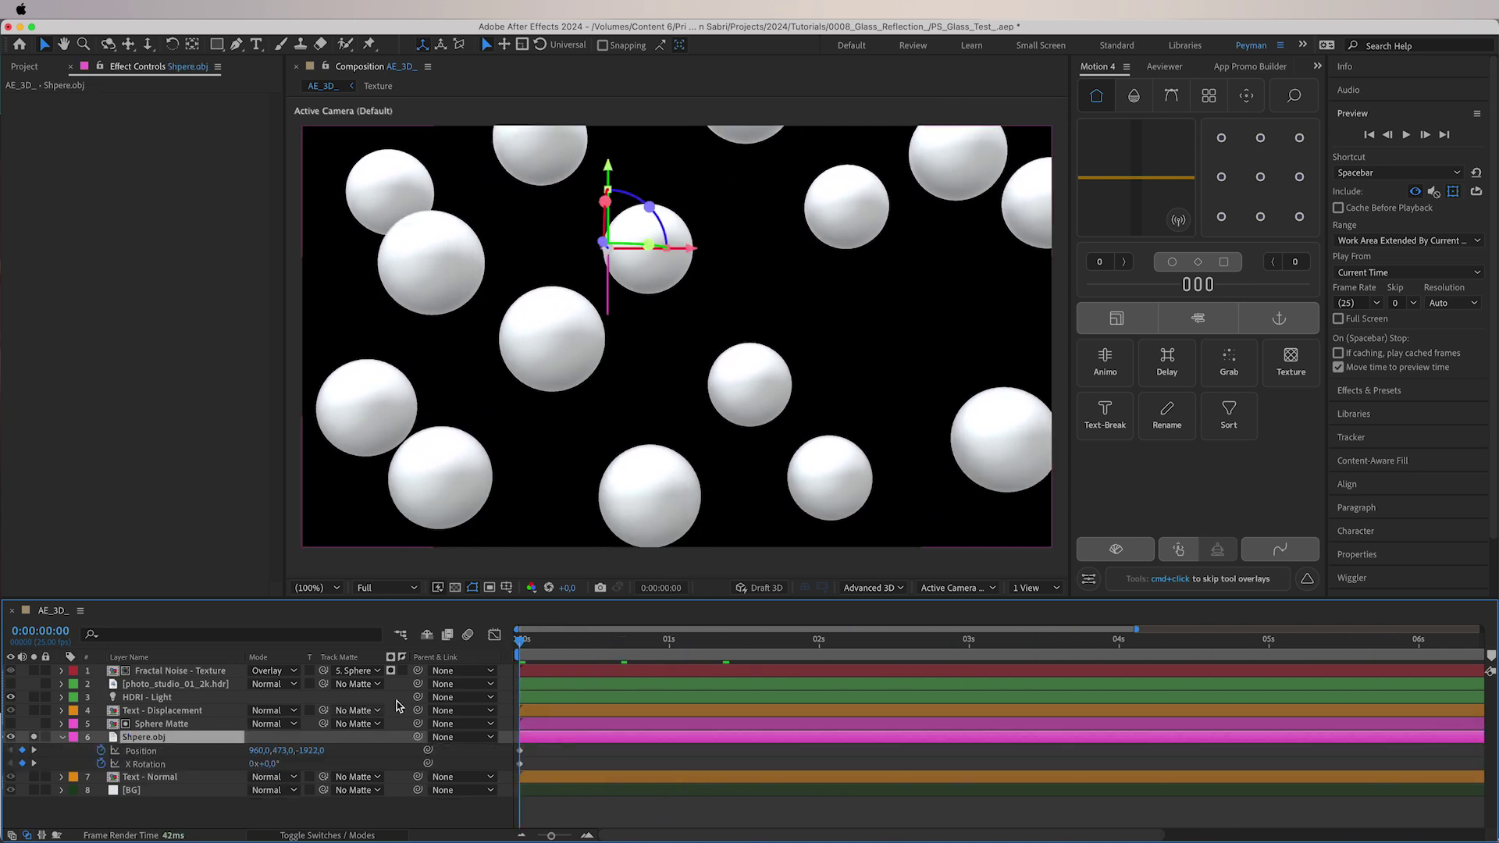
drag(511, 638, 1109, 655)
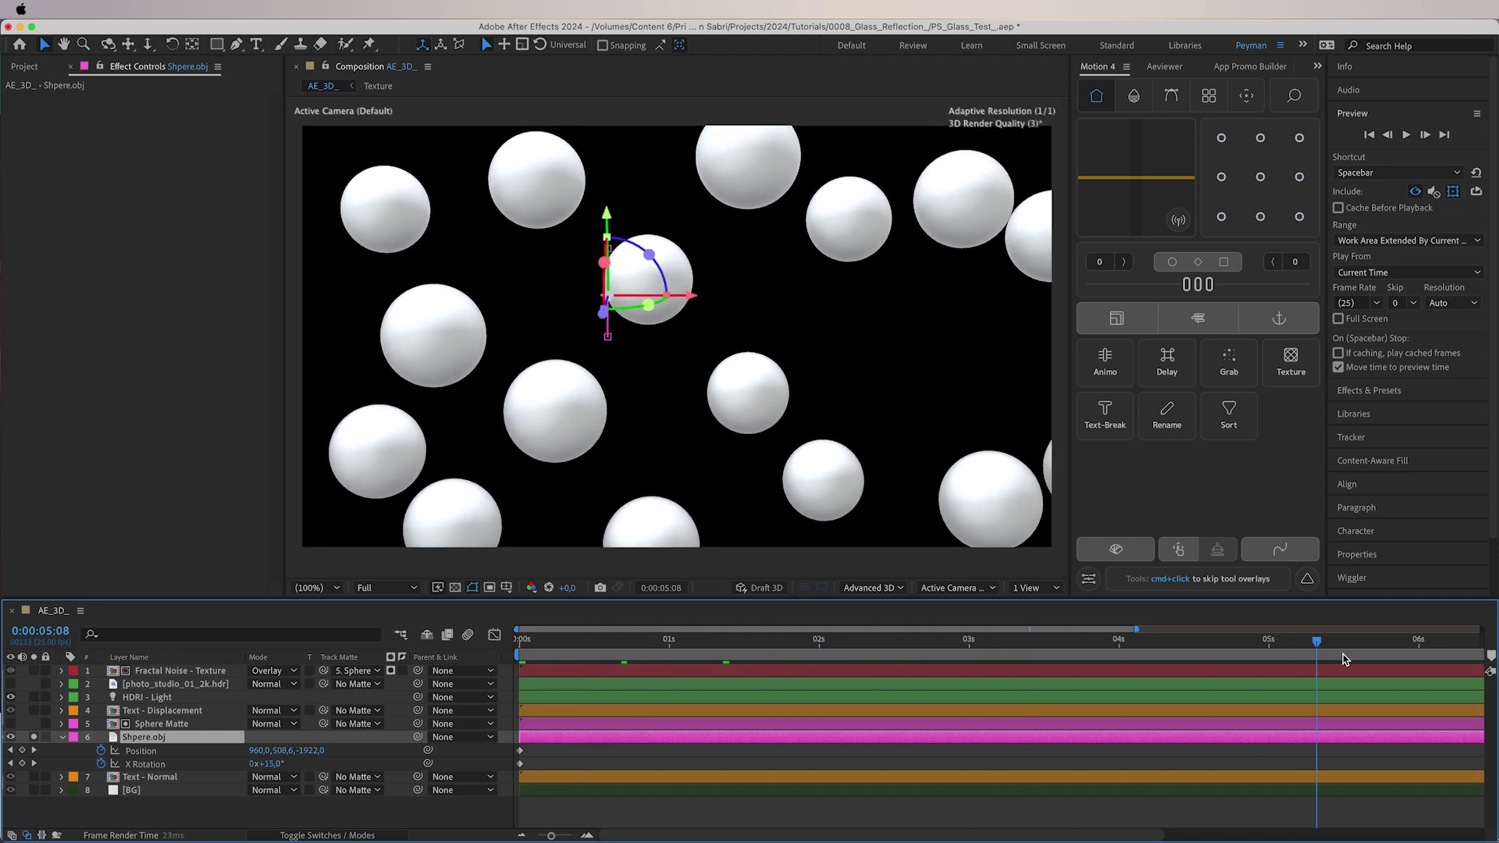
key(Home)
click(34, 738)
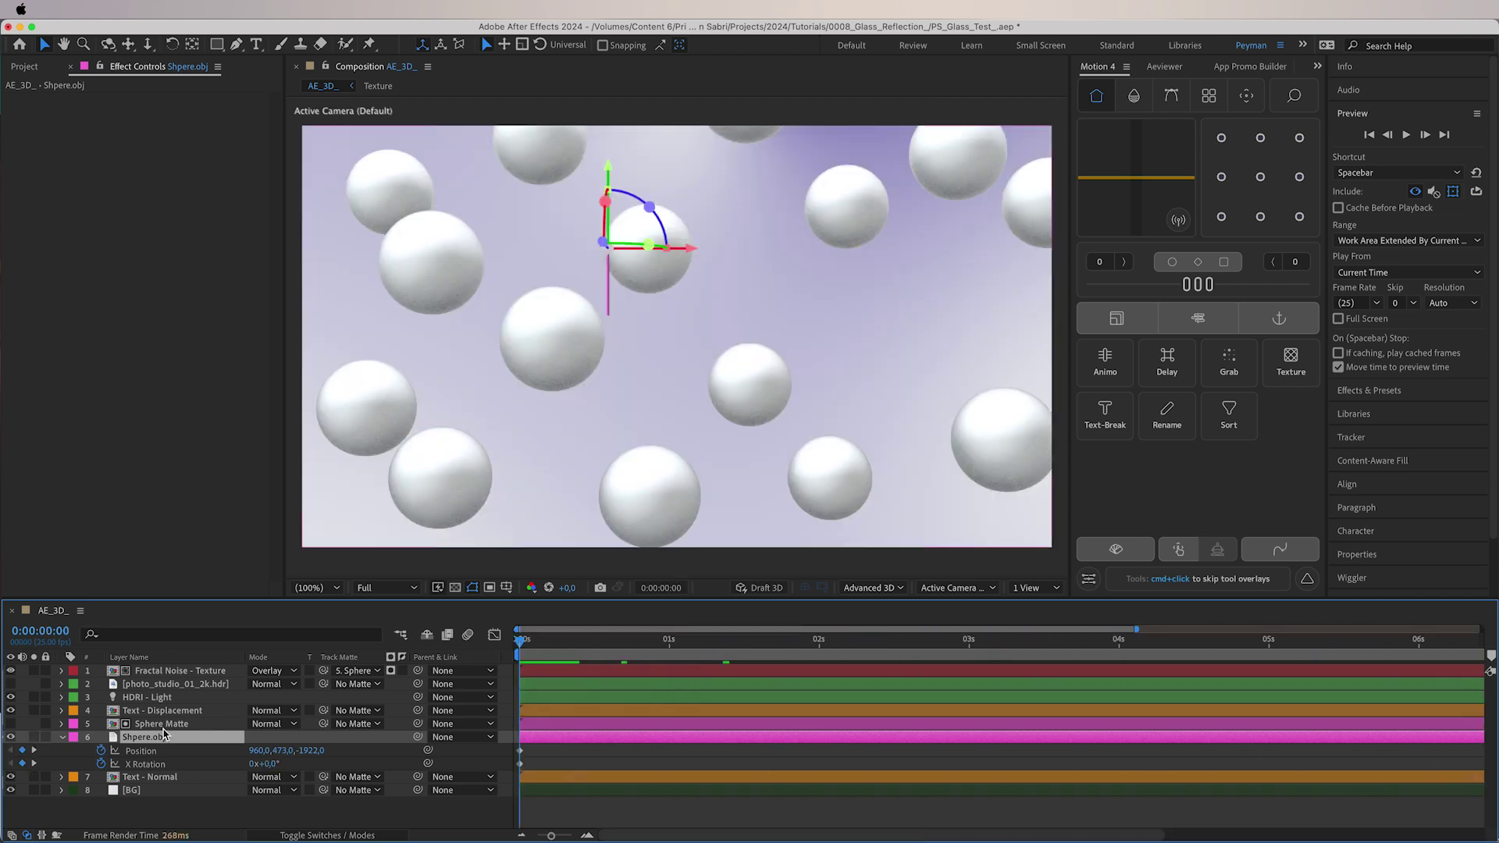
Open the Sphere Matte precomp and examine the Color Overlay layer style on its Pre-comp 3 layer
click(156, 724)
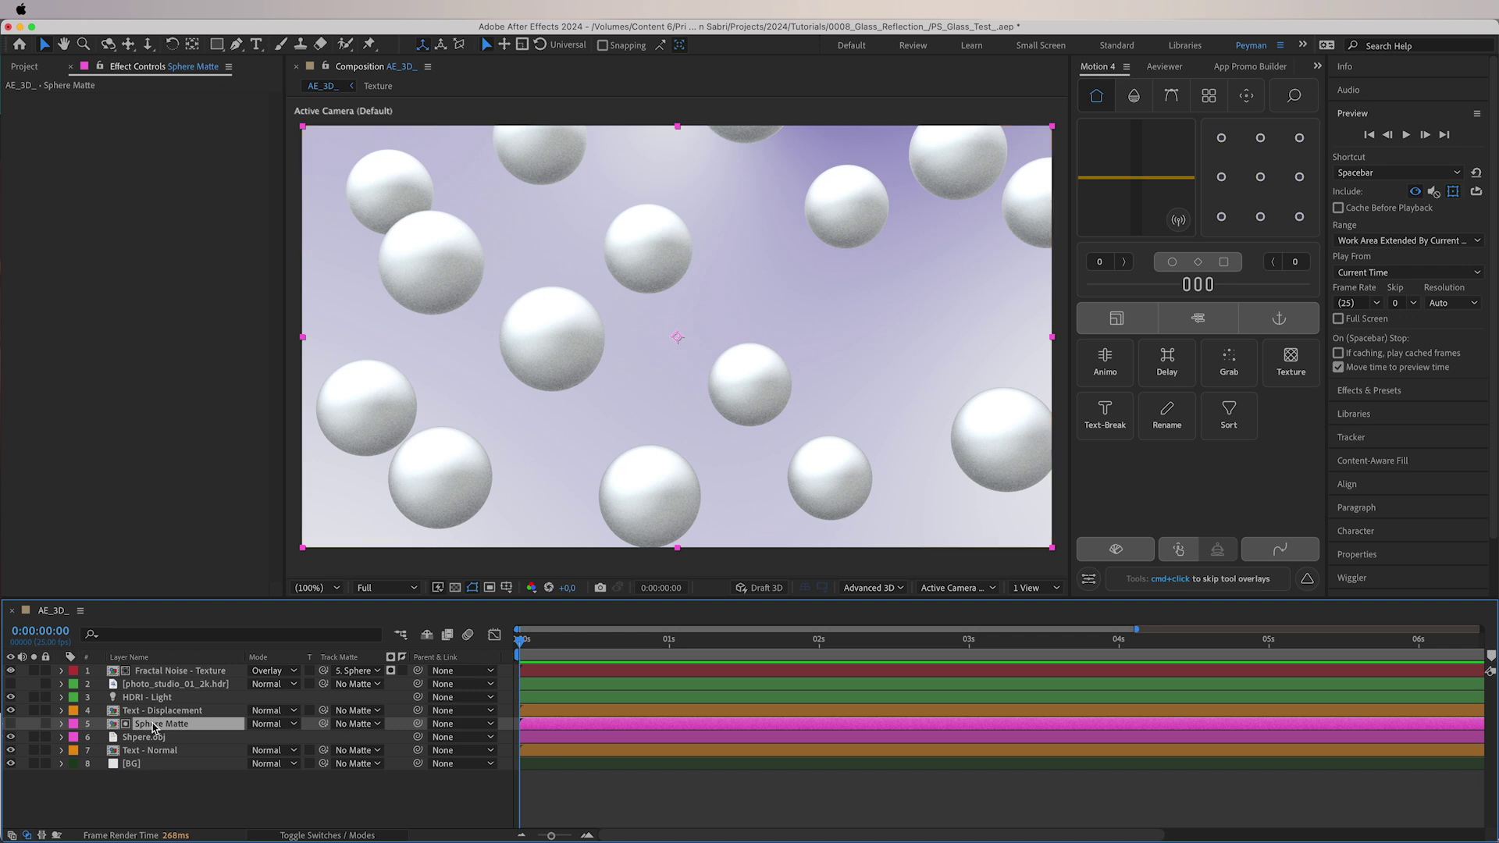
double_click(157, 729)
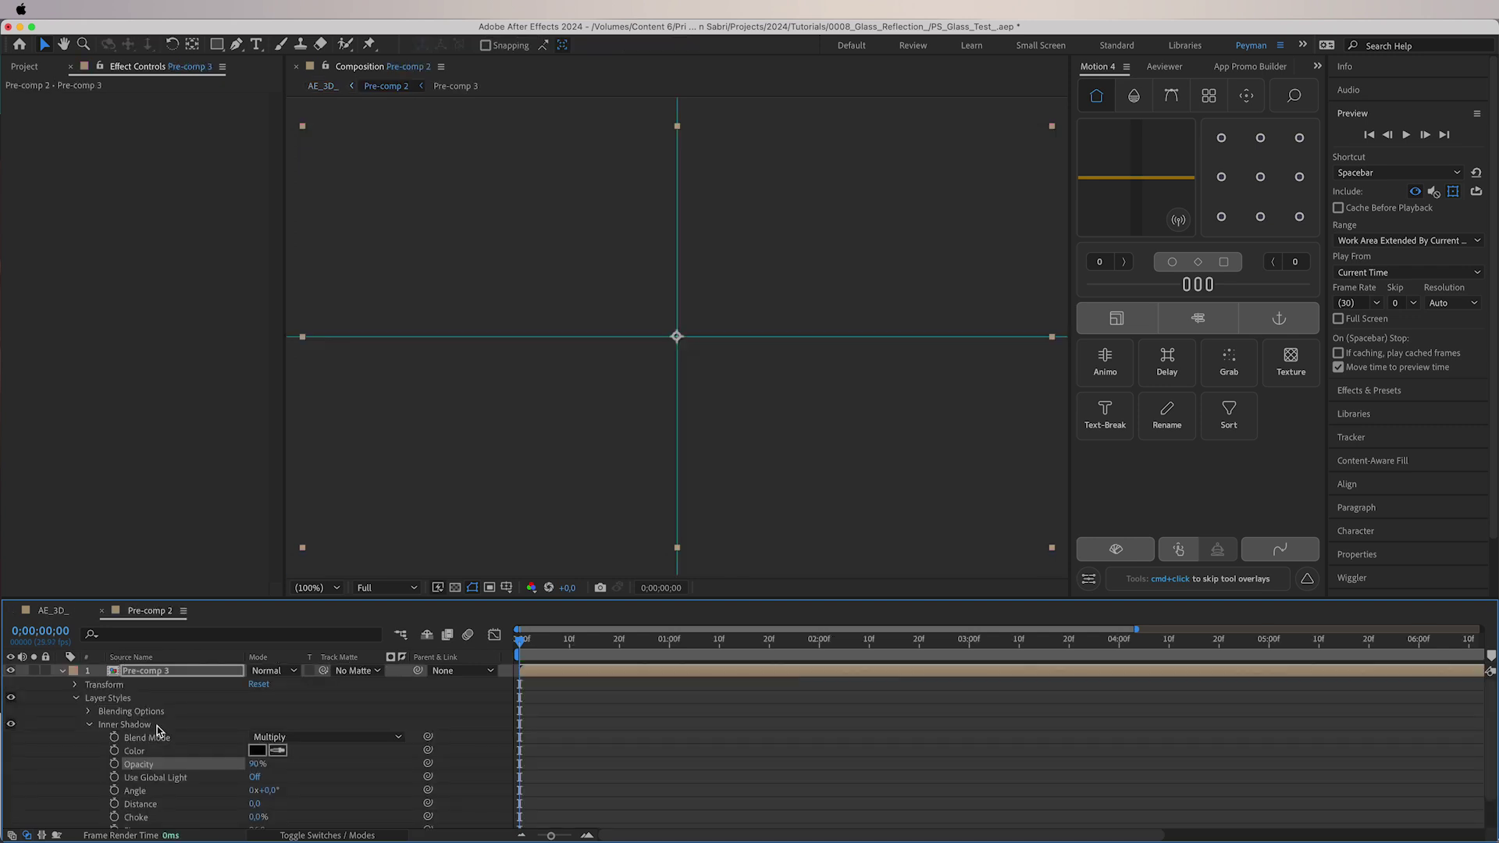
click(62, 672)
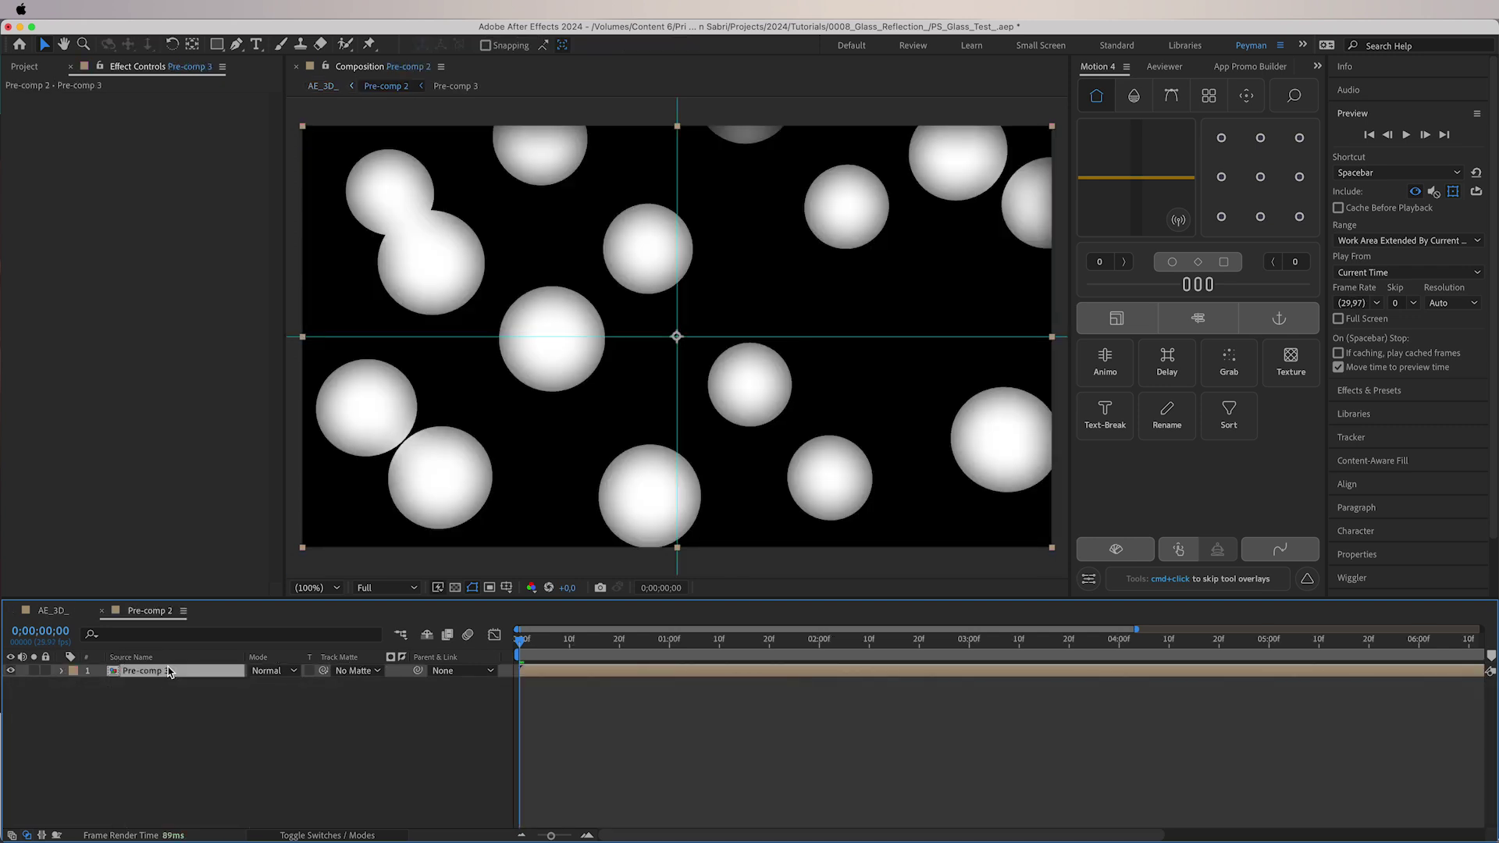
drag(577, 638, 518, 639)
click(63, 671)
click(89, 737)
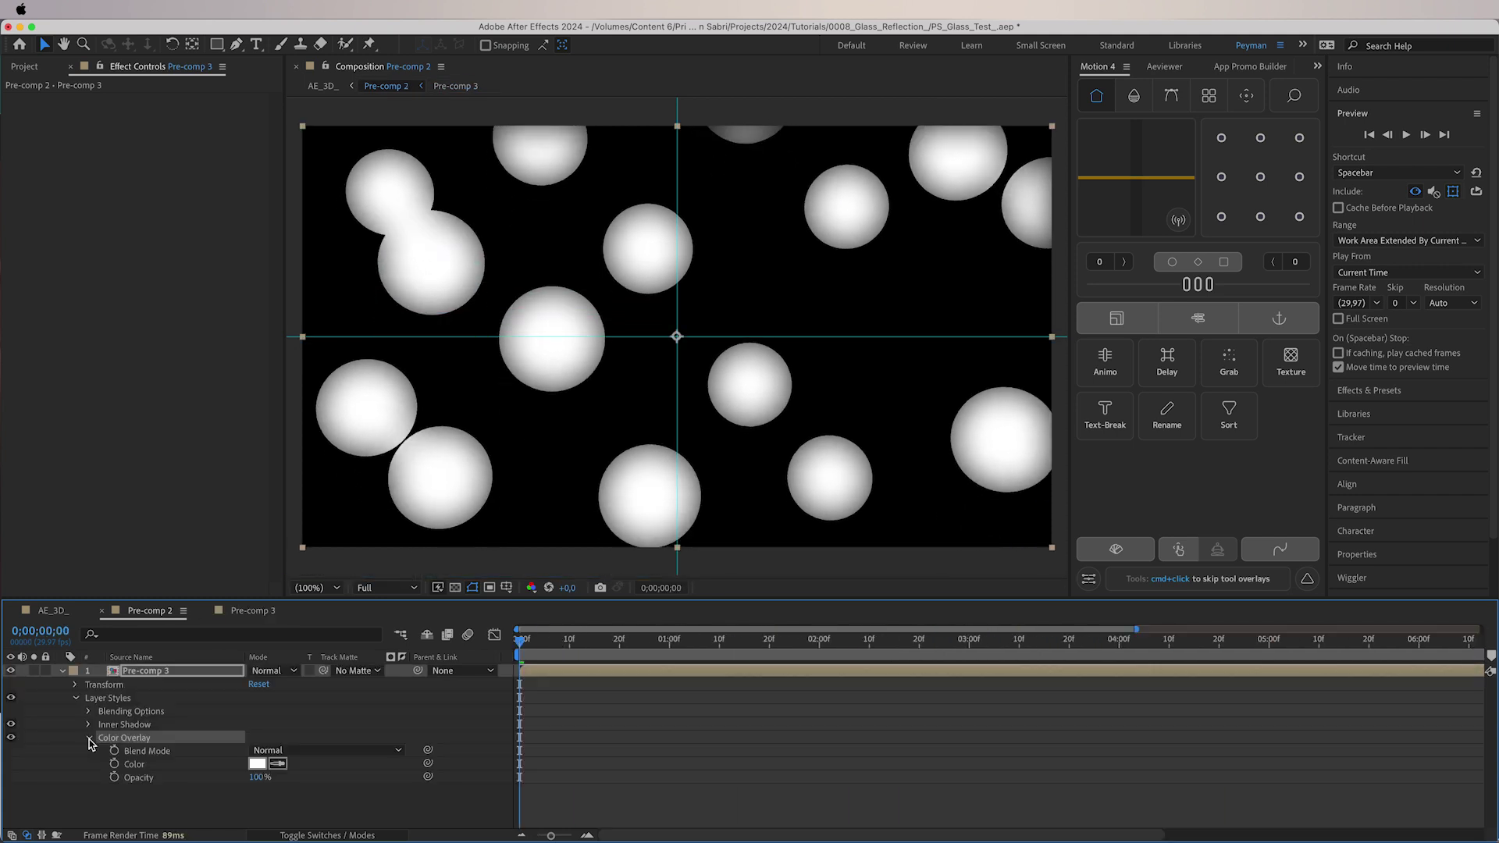
click(89, 737)
Look up where layer styles are added for the Pre-comp 3 layer and expand its Inner Shadow settings for review
right_click(220, 670)
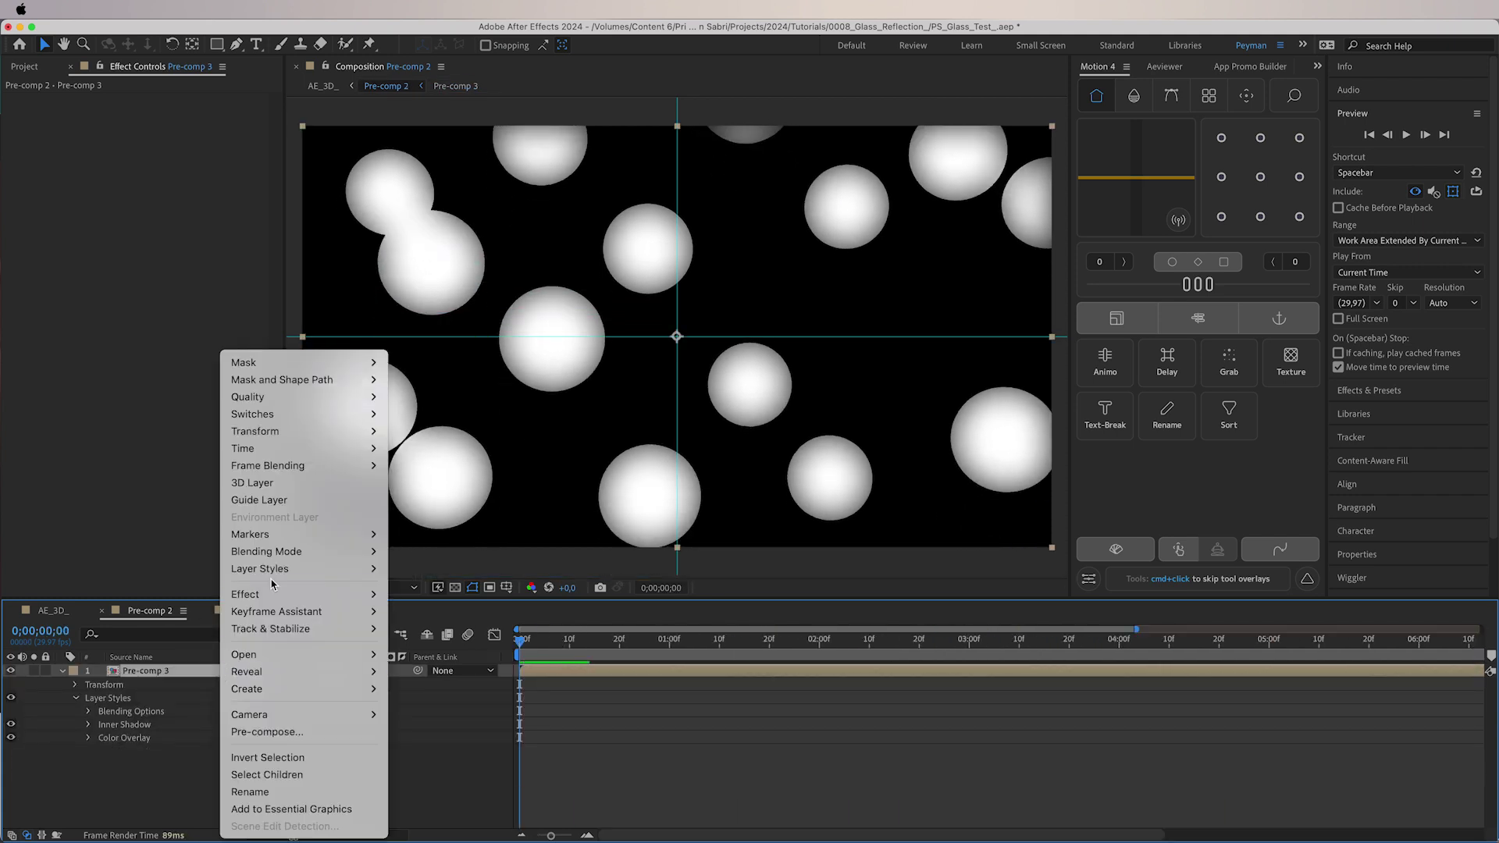
mouse_move(288, 576)
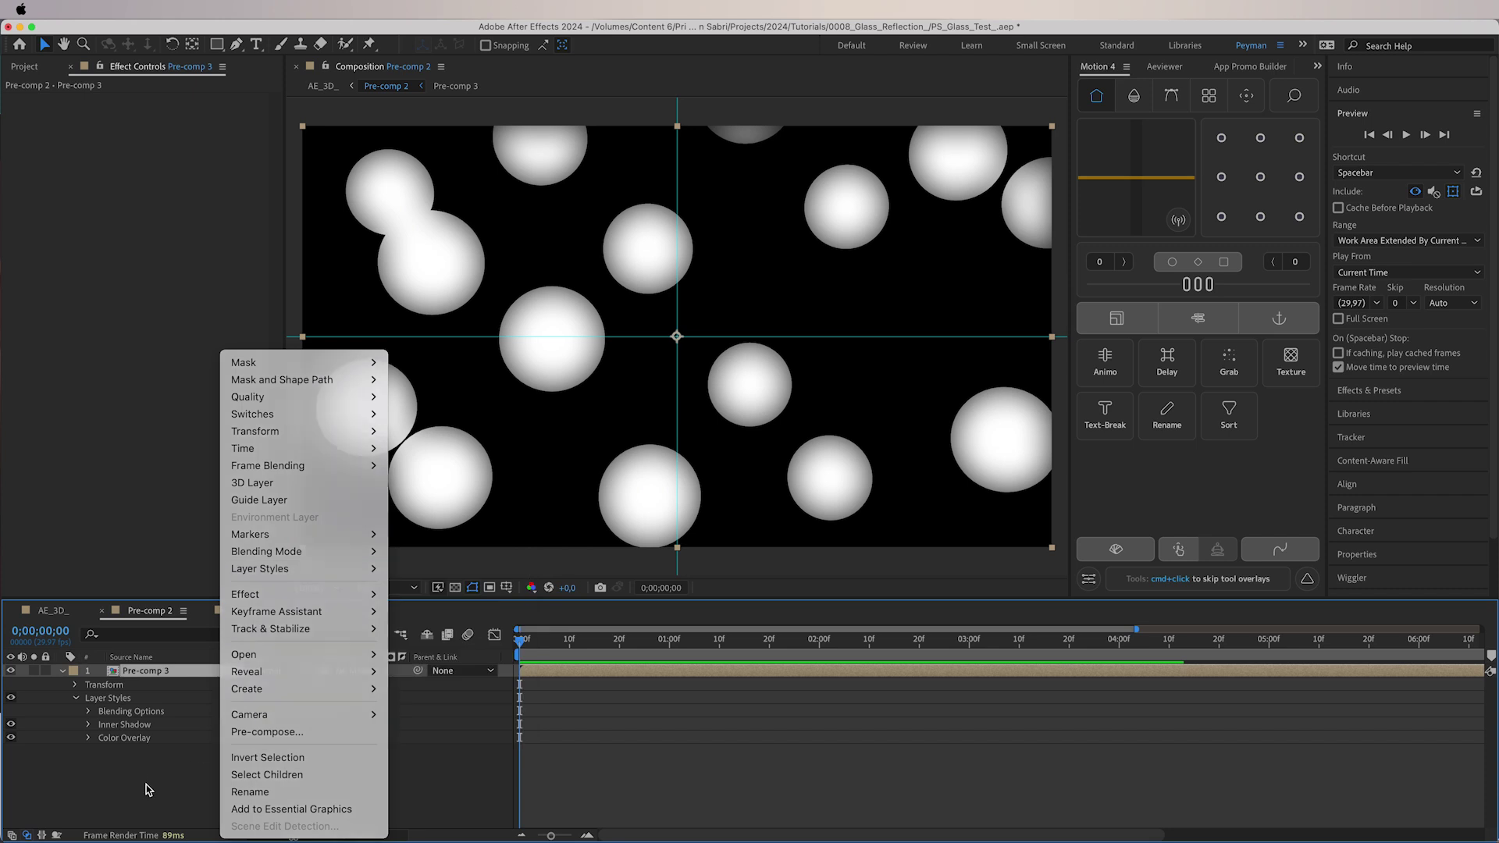
click(147, 816)
click(94, 728)
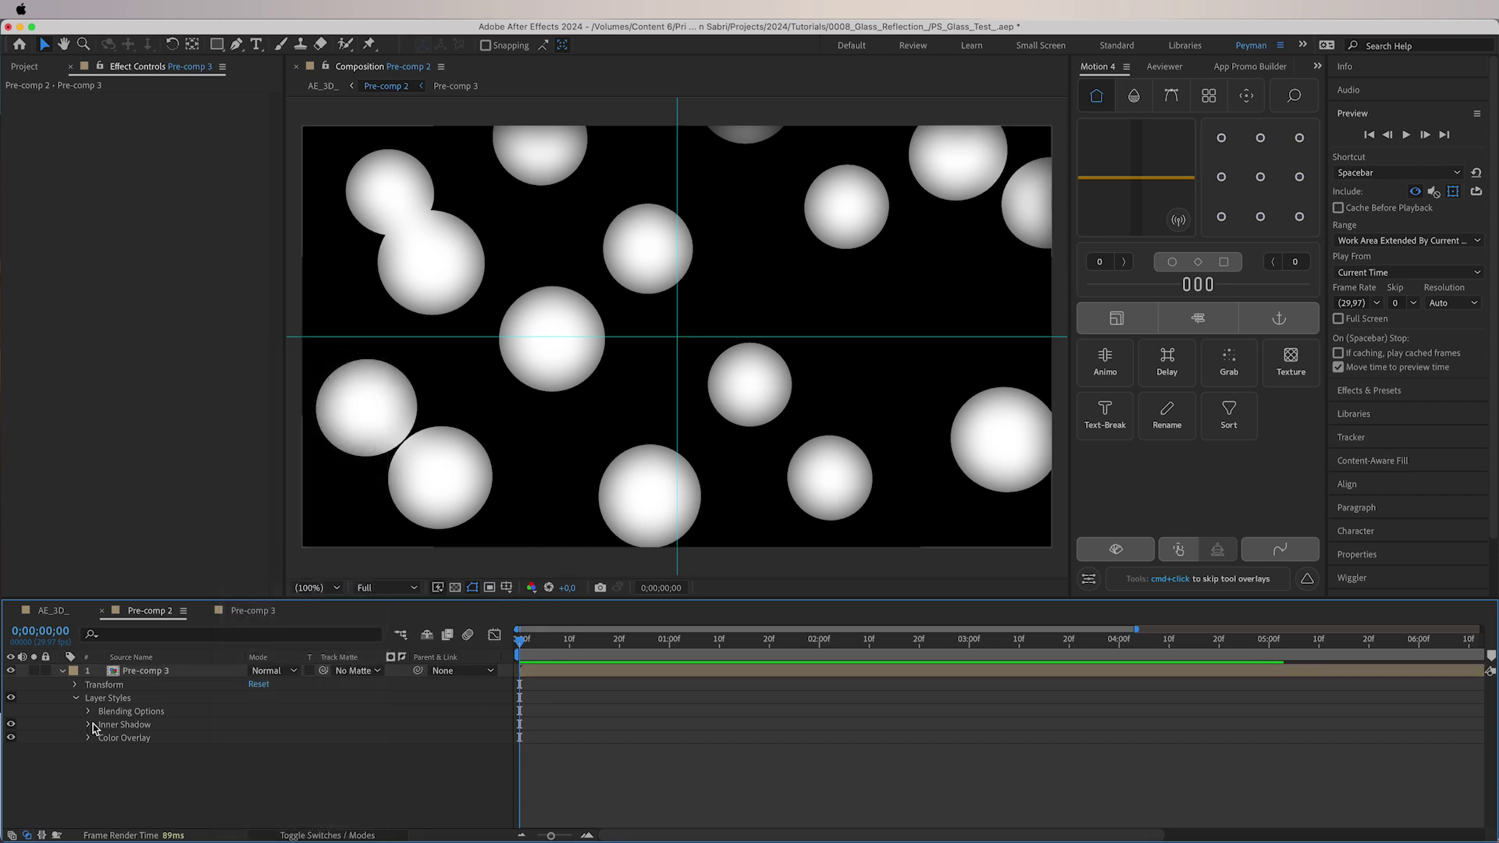
click(89, 725)
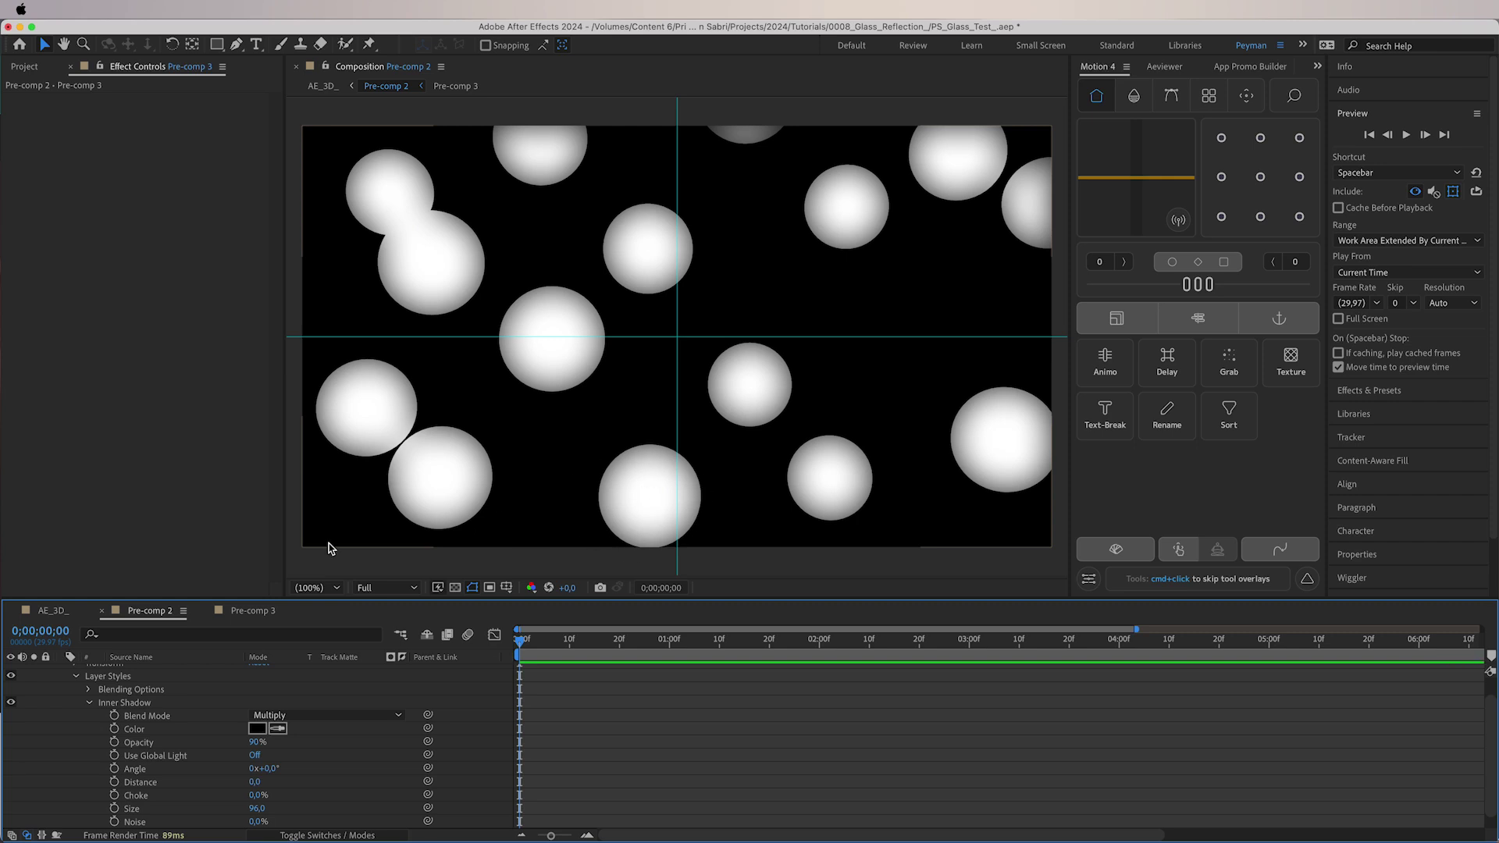
Return to the AE_3D_ composition and, at 0:00:00:24, examine the Text - Displacement layer's effects and its Displacement Map layer source
click(53, 610)
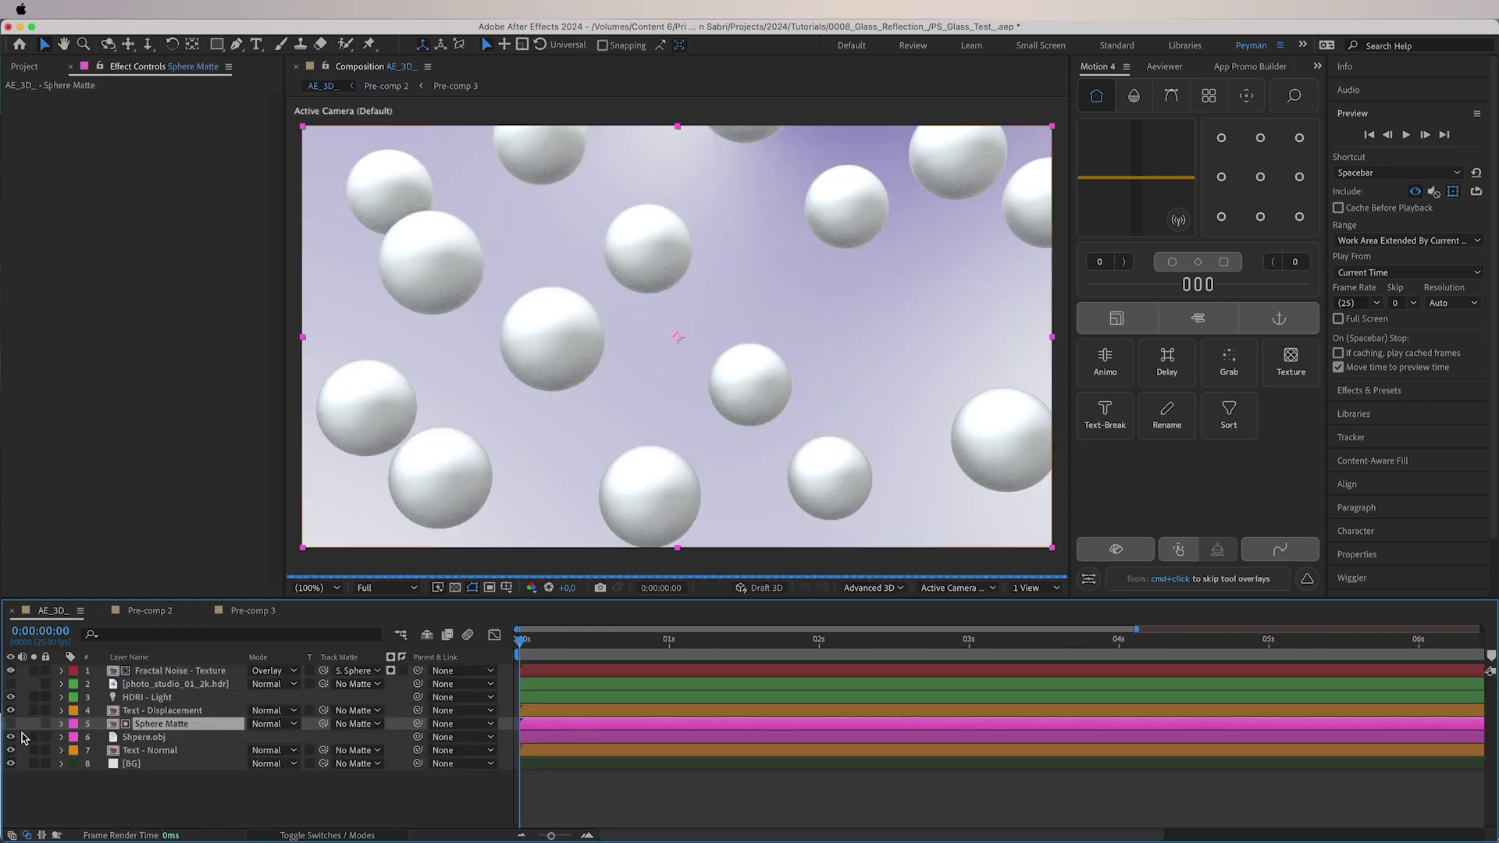
drag(530, 641, 663, 648)
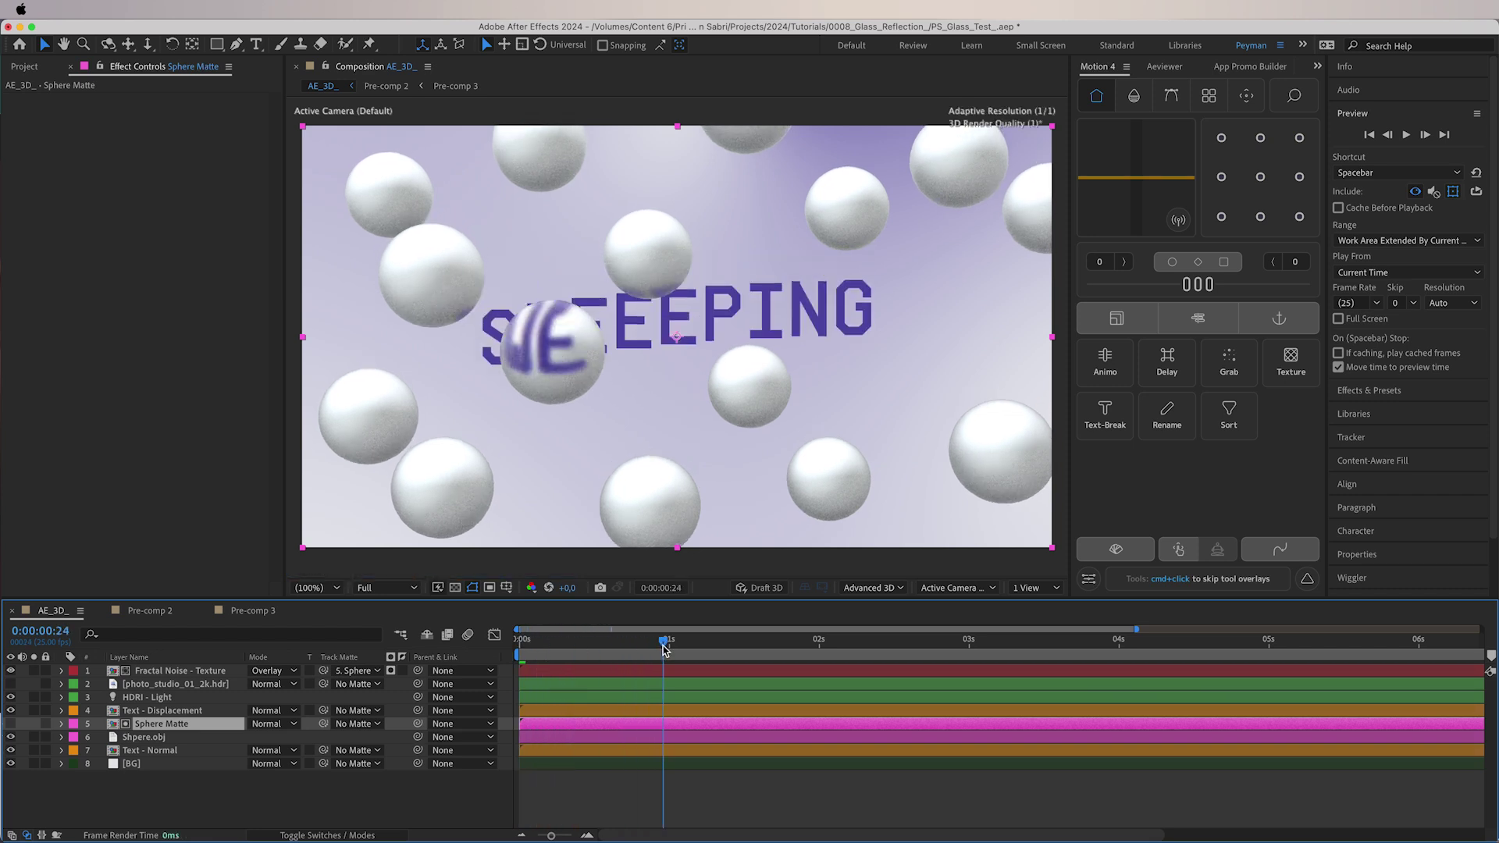
click(163, 710)
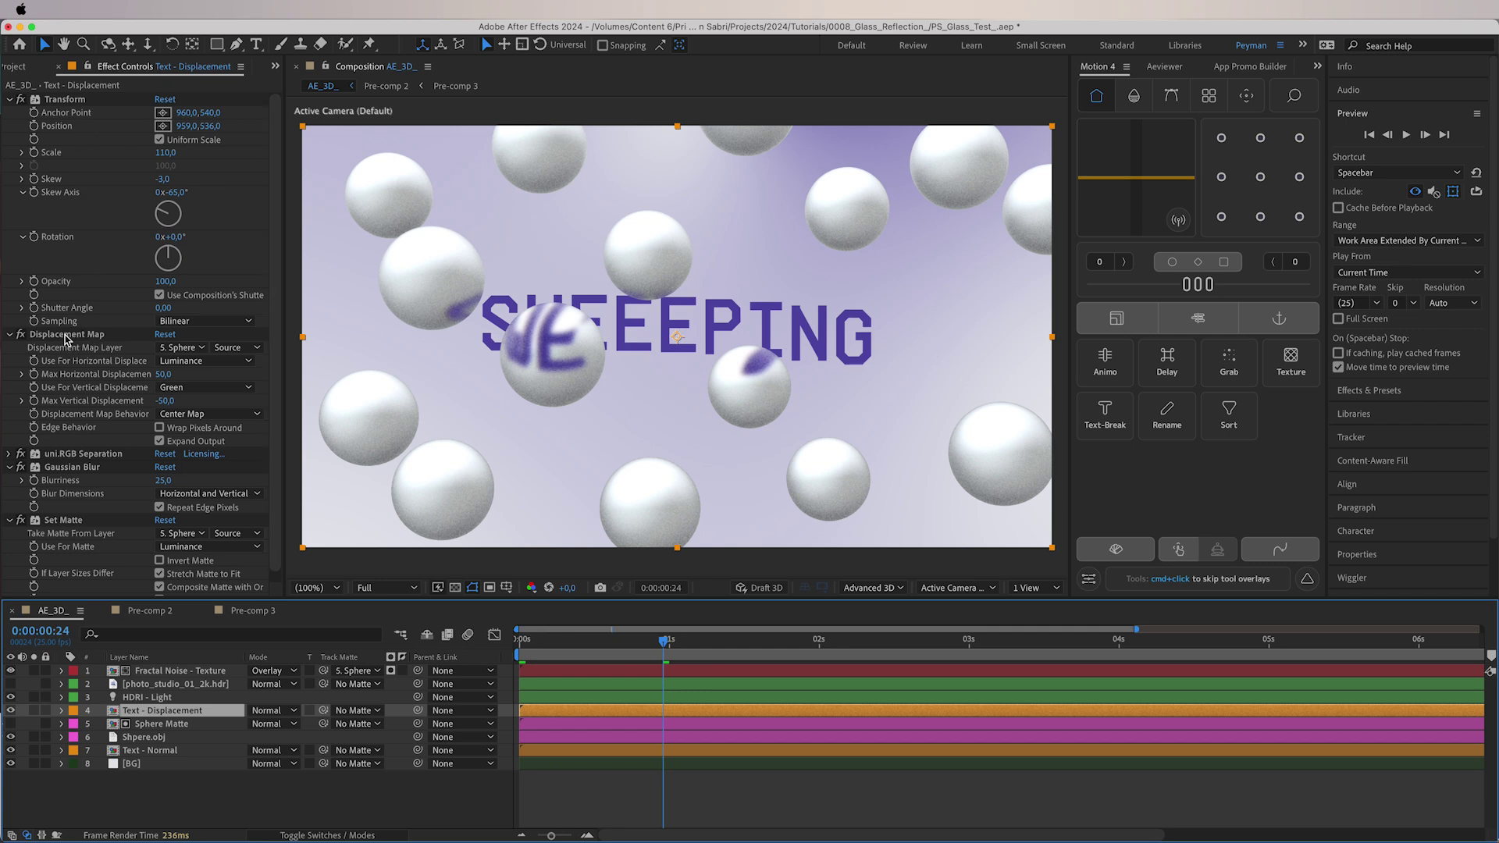
click(173, 348)
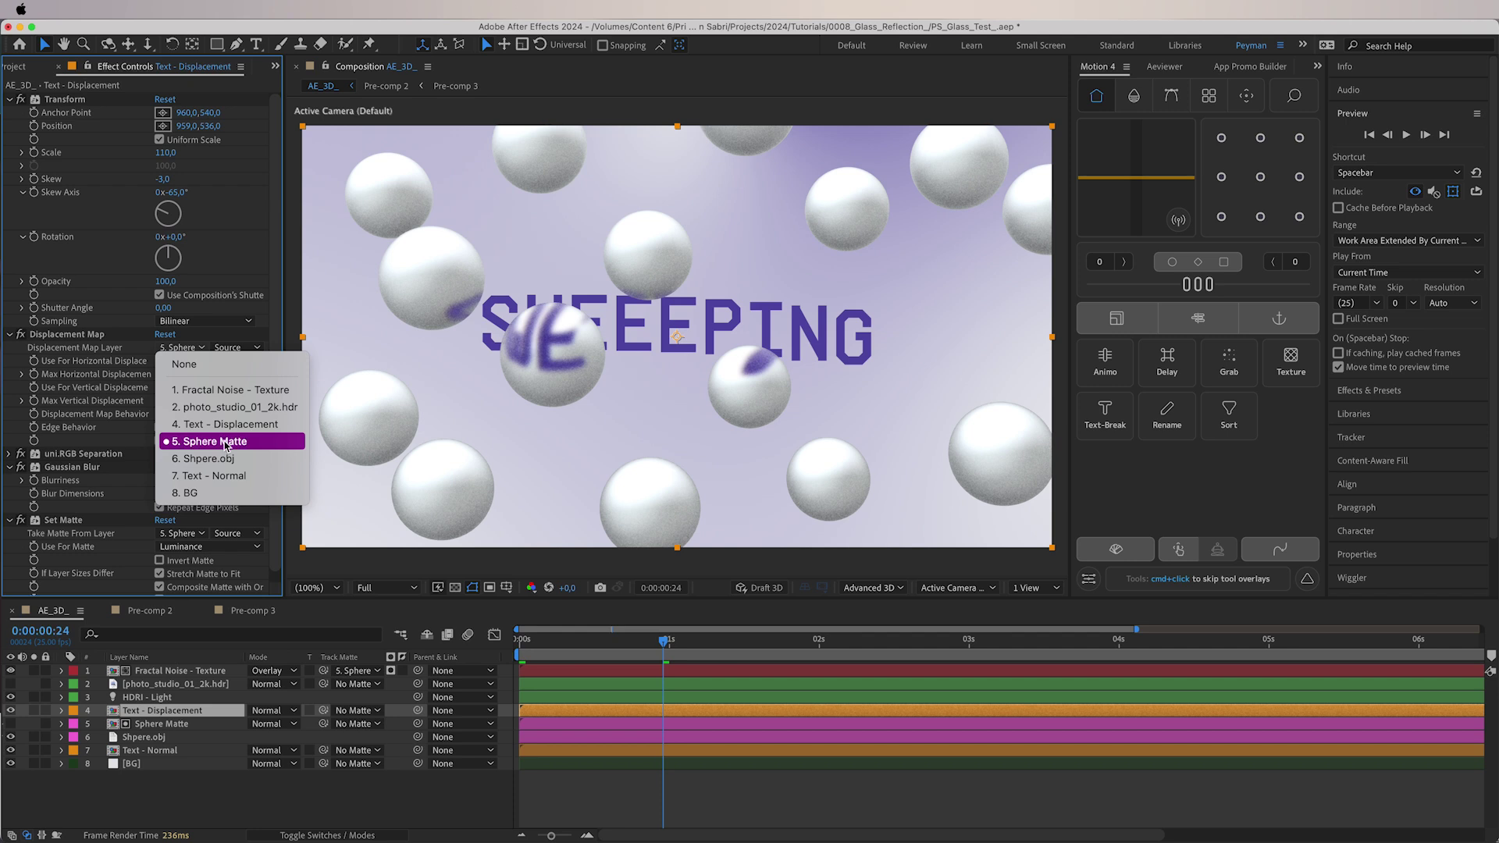
click(140, 355)
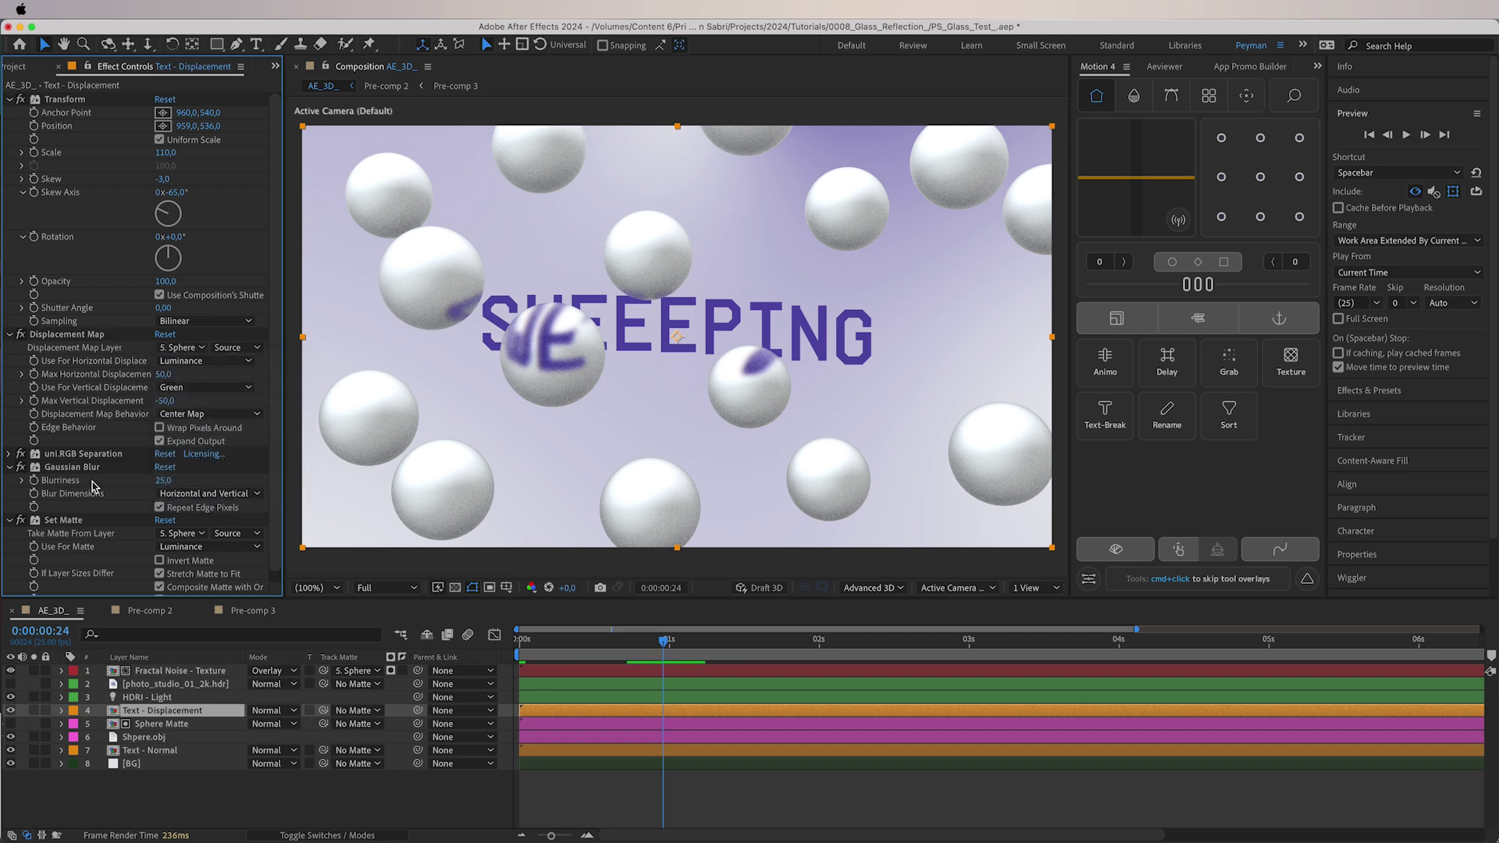
Select the HDRI - Light layer and review the Environment type in the settings for a new light, without creating one
scroll(92, 485, down, 1)
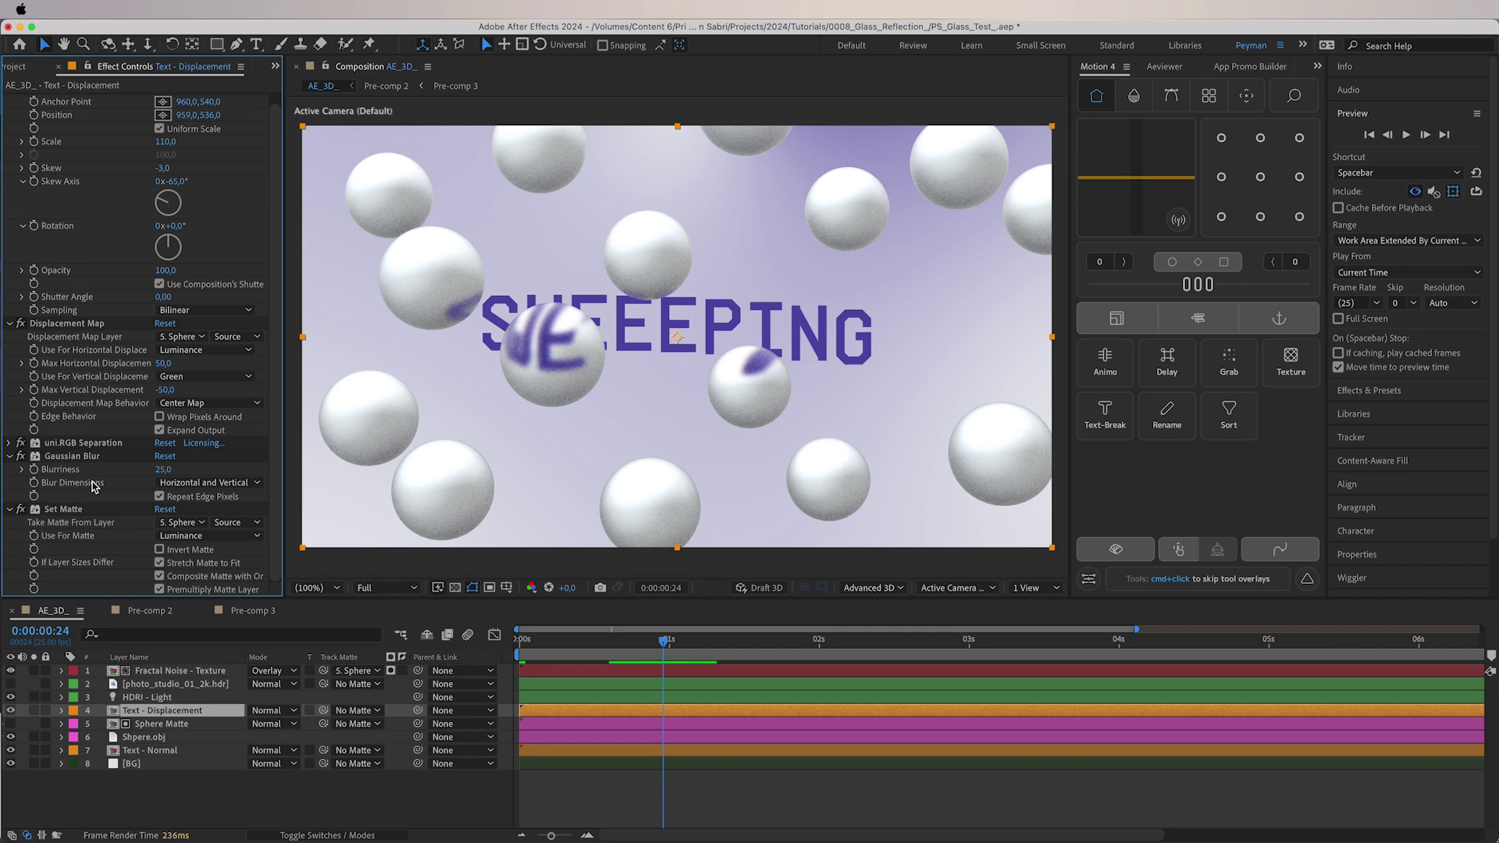
click(134, 698)
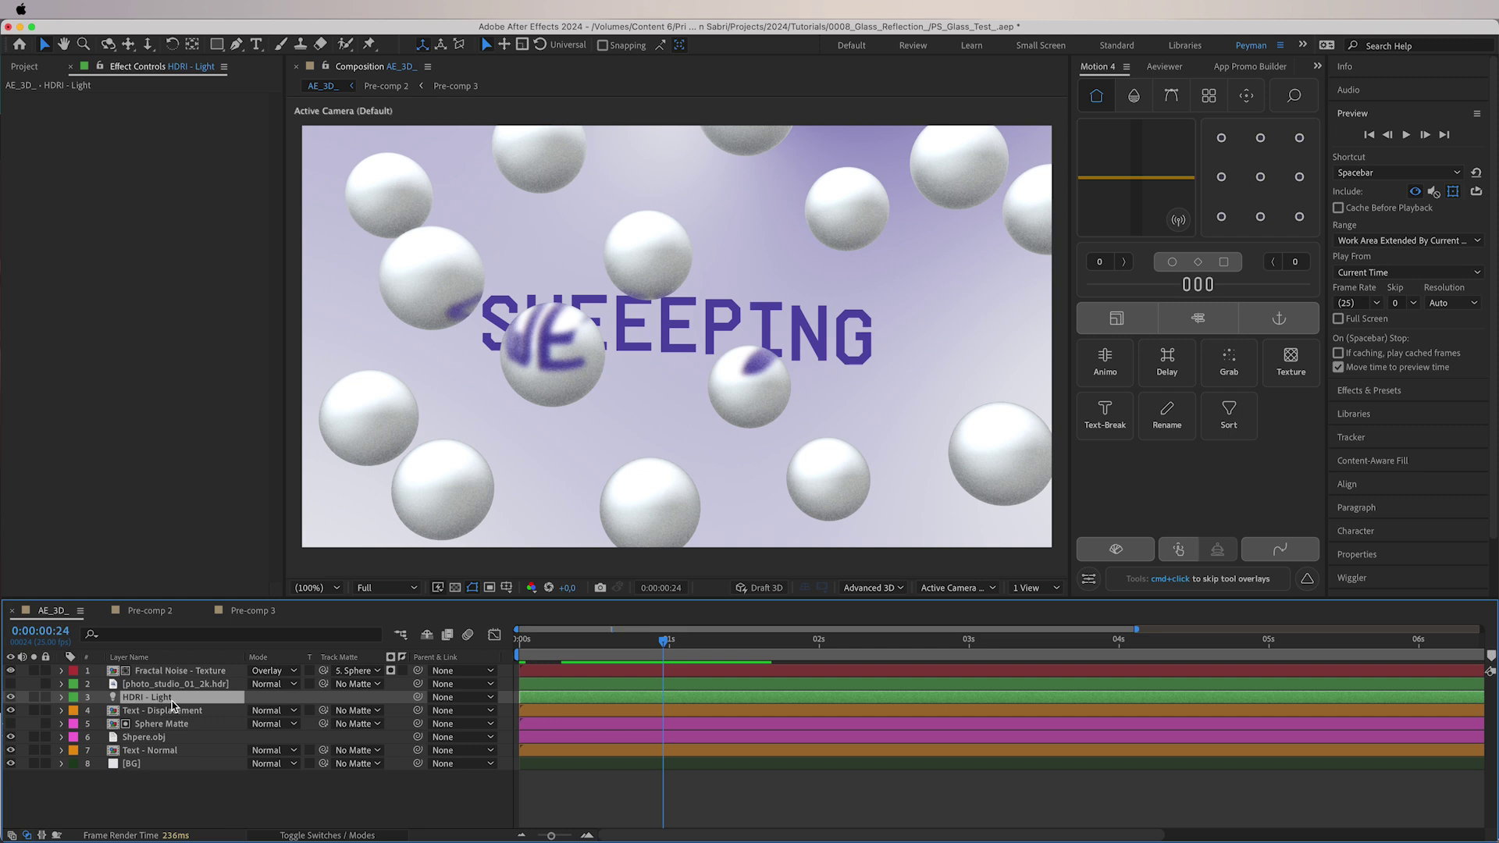
right_click(201, 805)
mouse_move(263, 637)
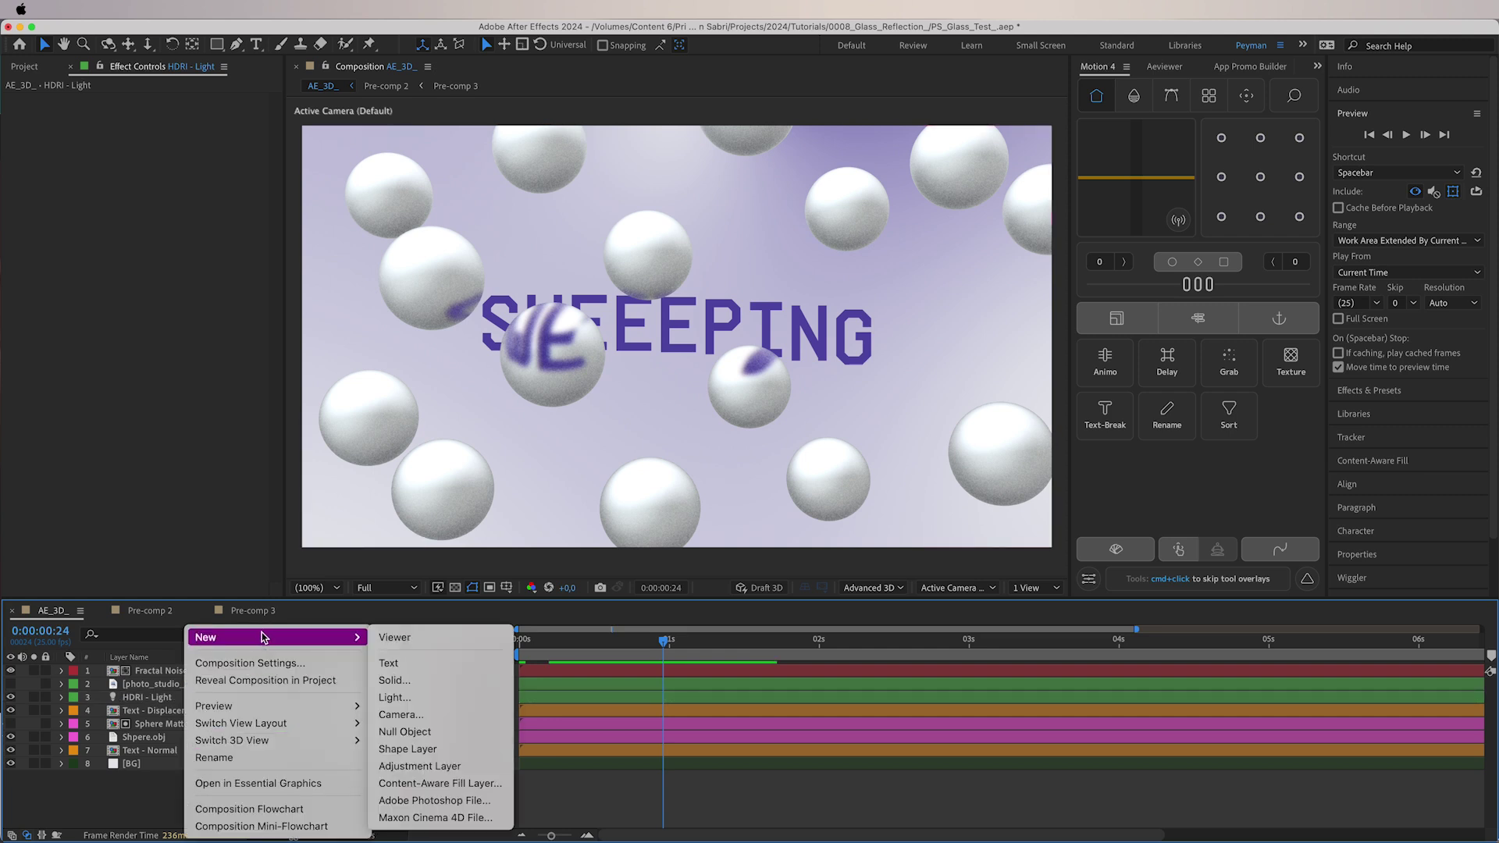
click(459, 698)
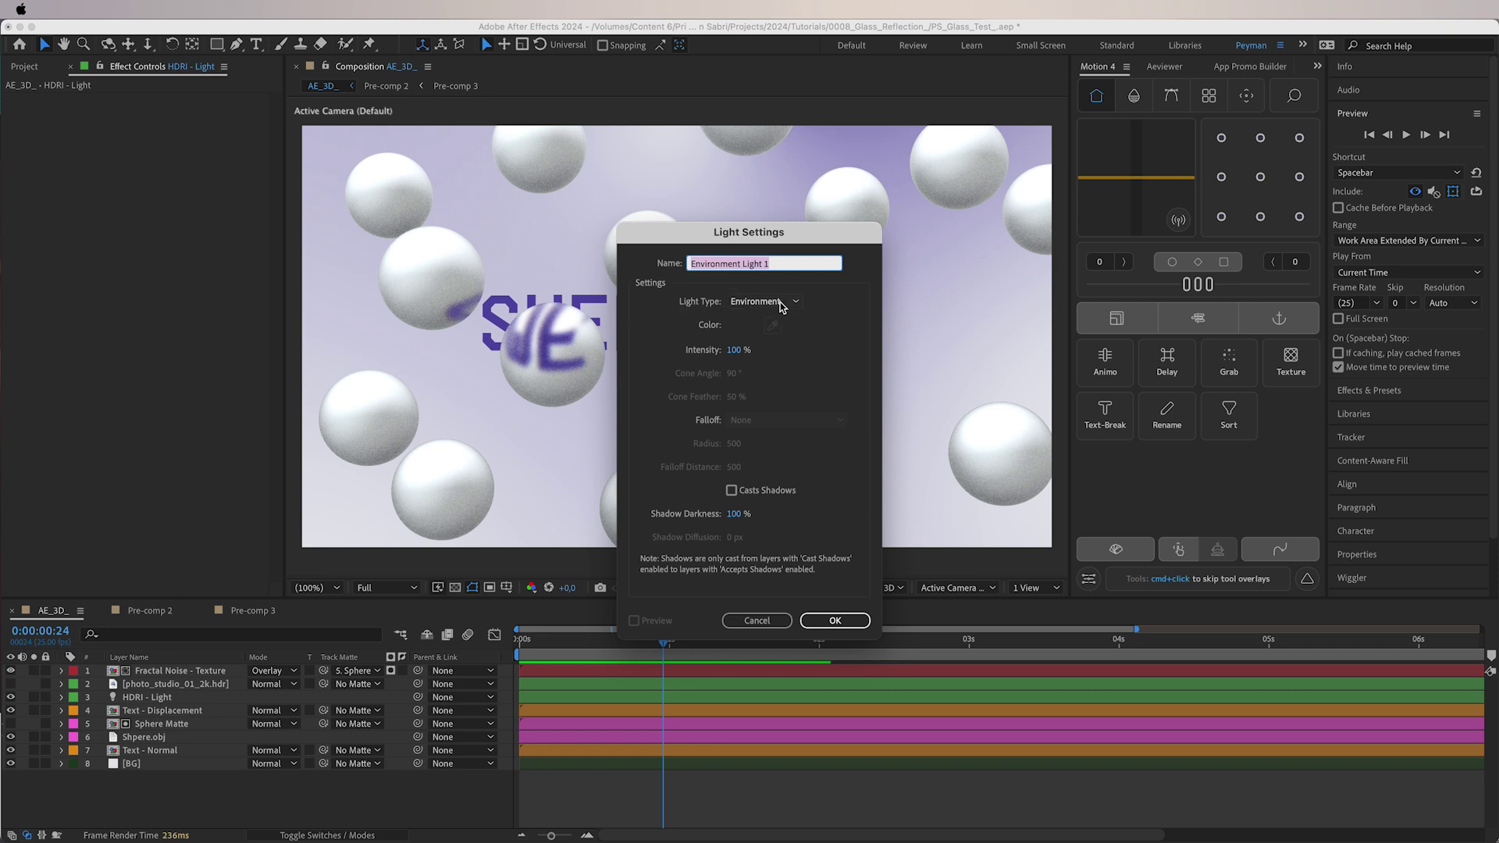
click(757, 621)
Show the photo_studio_01_2k.hdr layer to view the HDR image, and hide it again
click(175, 684)
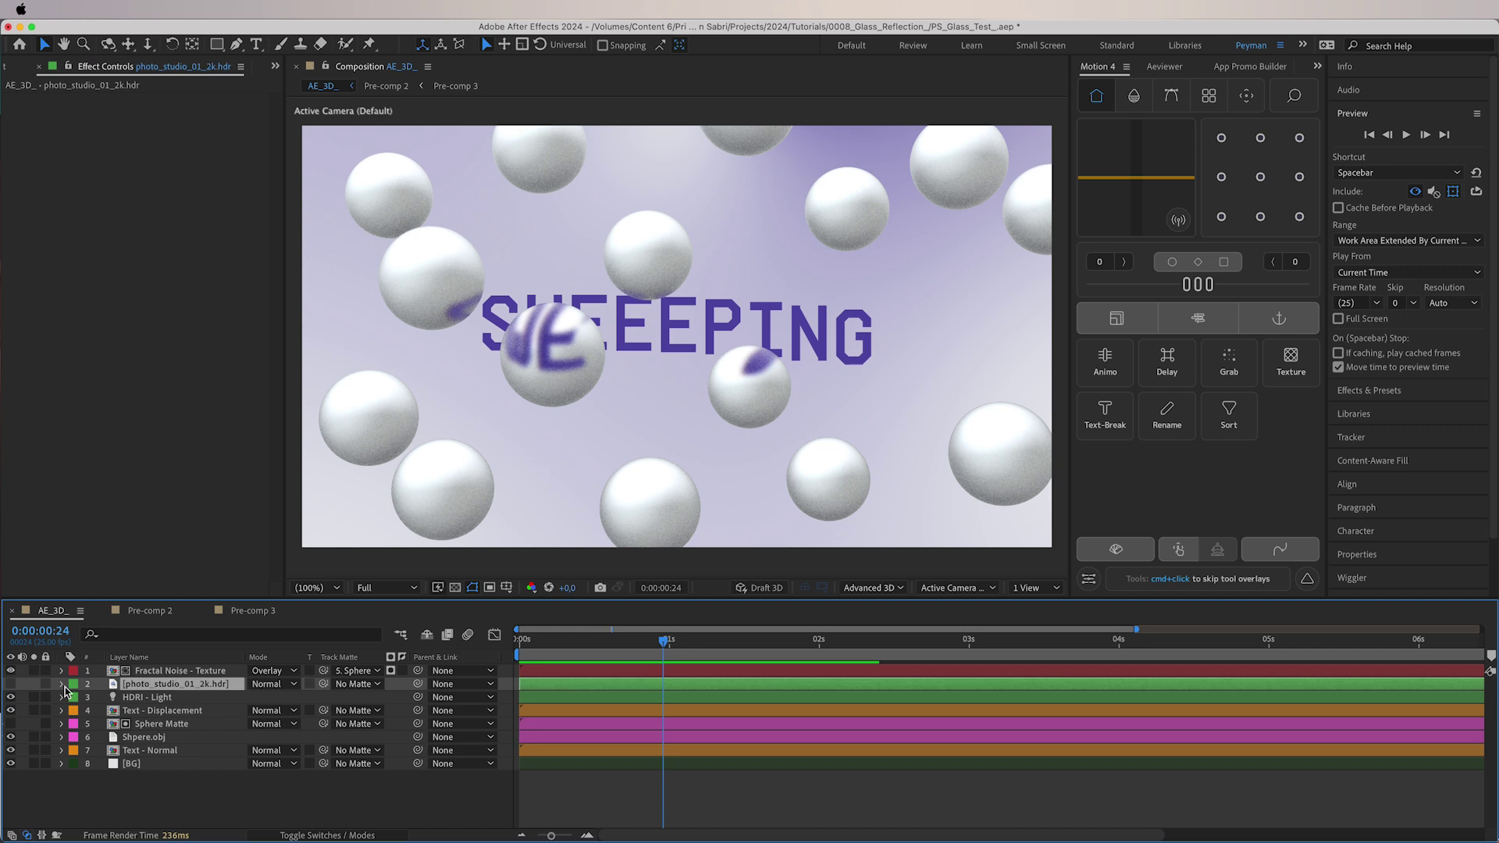
click(11, 684)
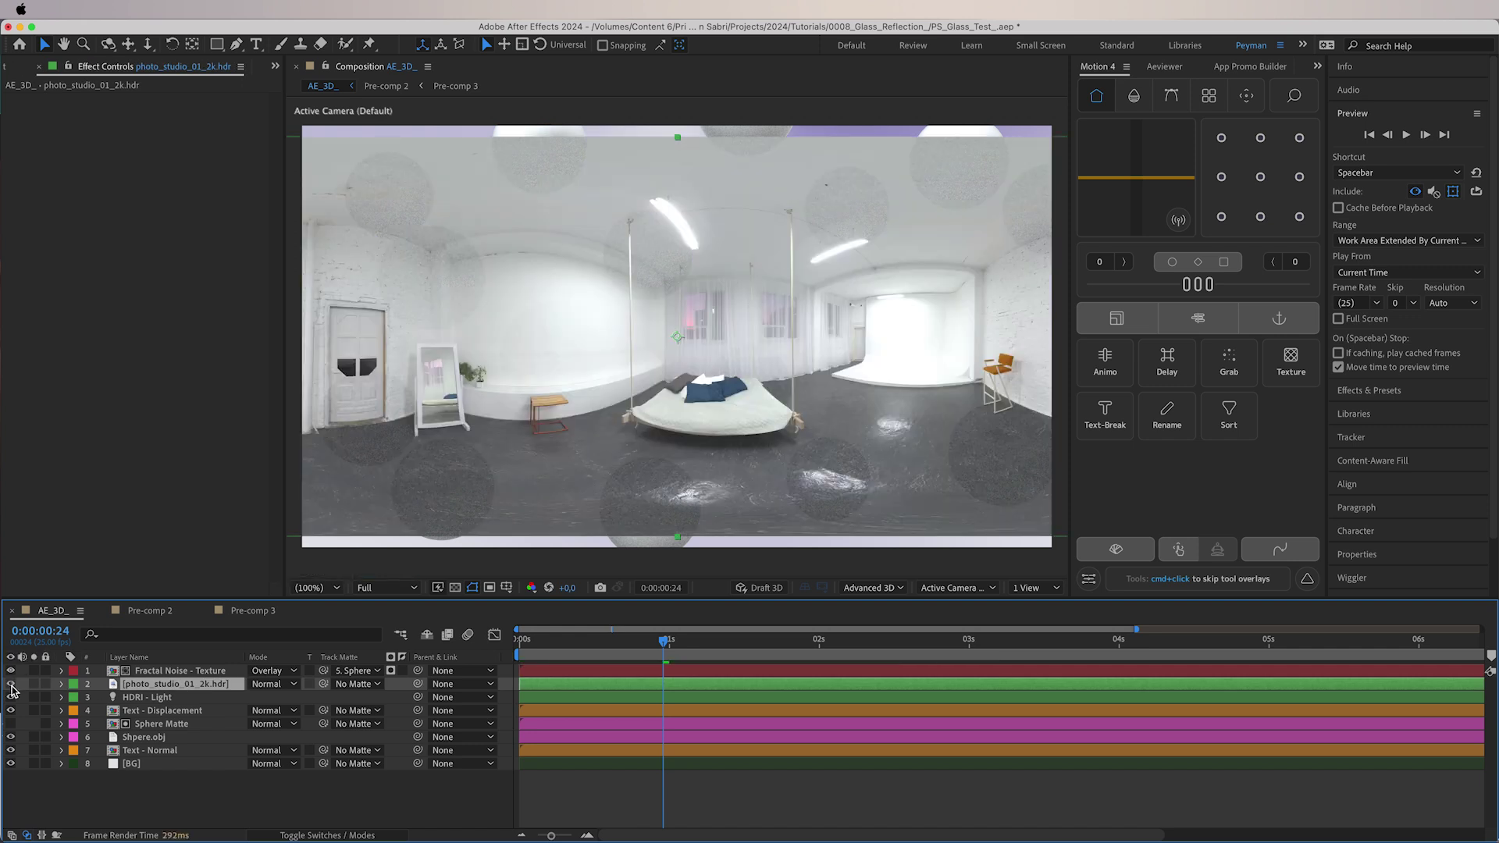
click(11, 683)
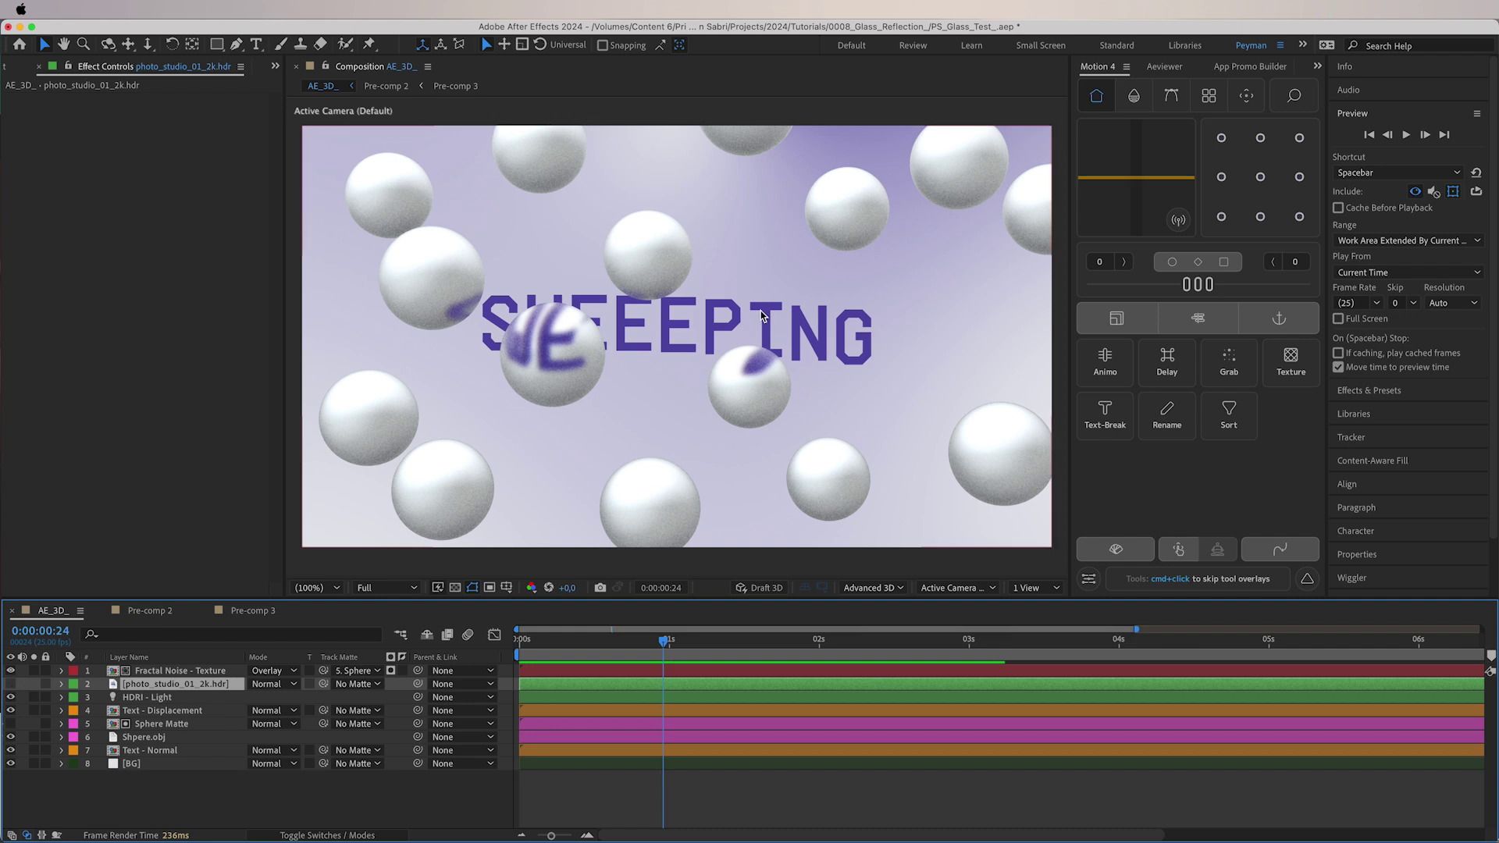
Examine the HDRI - Light layer's properties and display the layer switches alongside the photo_studio_01_2k.hdr layer
click(177, 698)
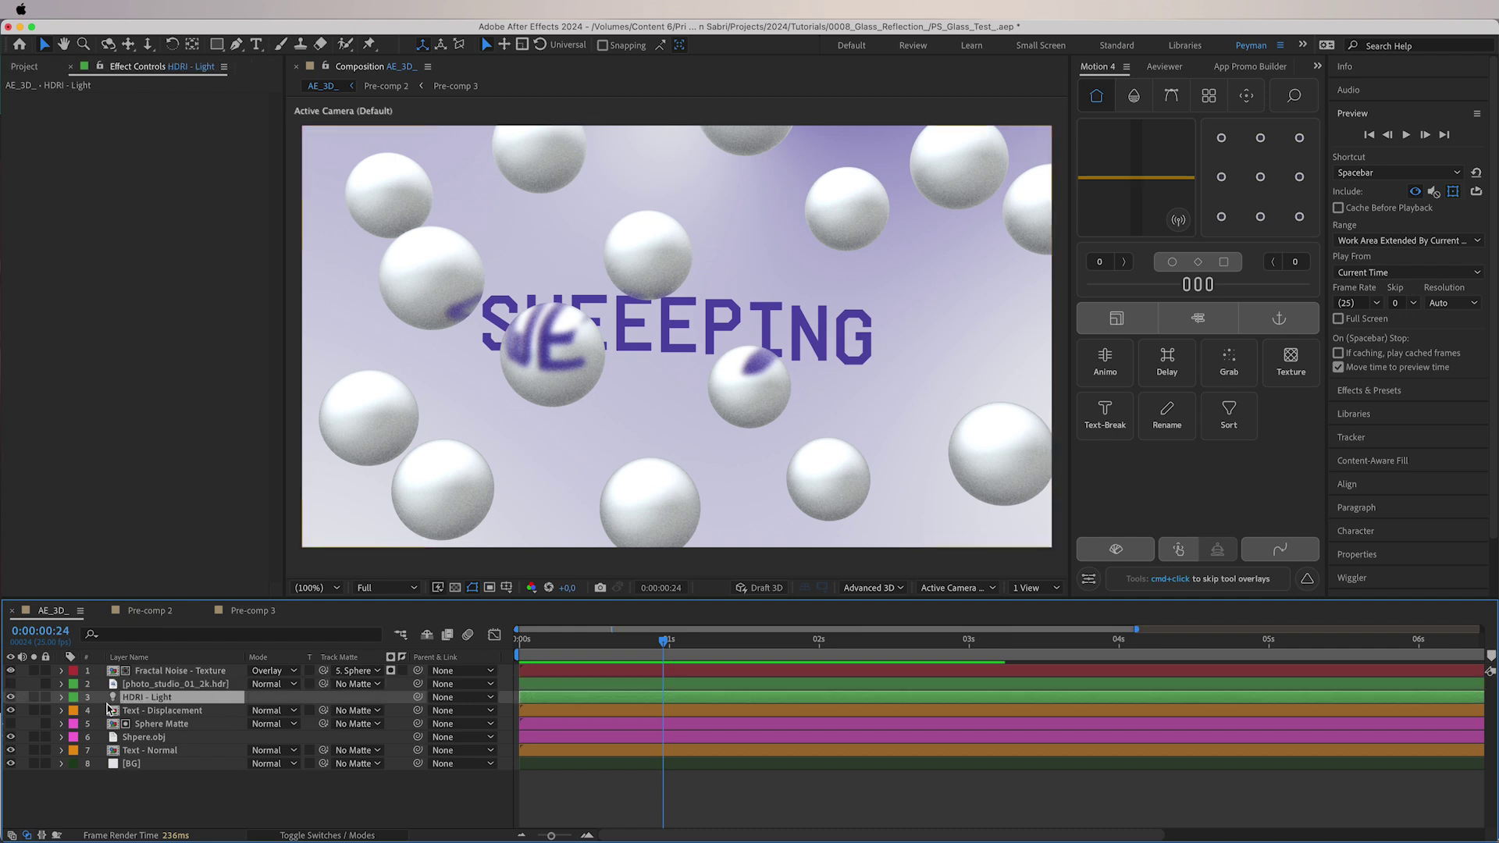
click(61, 697)
click(61, 697)
key(F4)
click(175, 684)
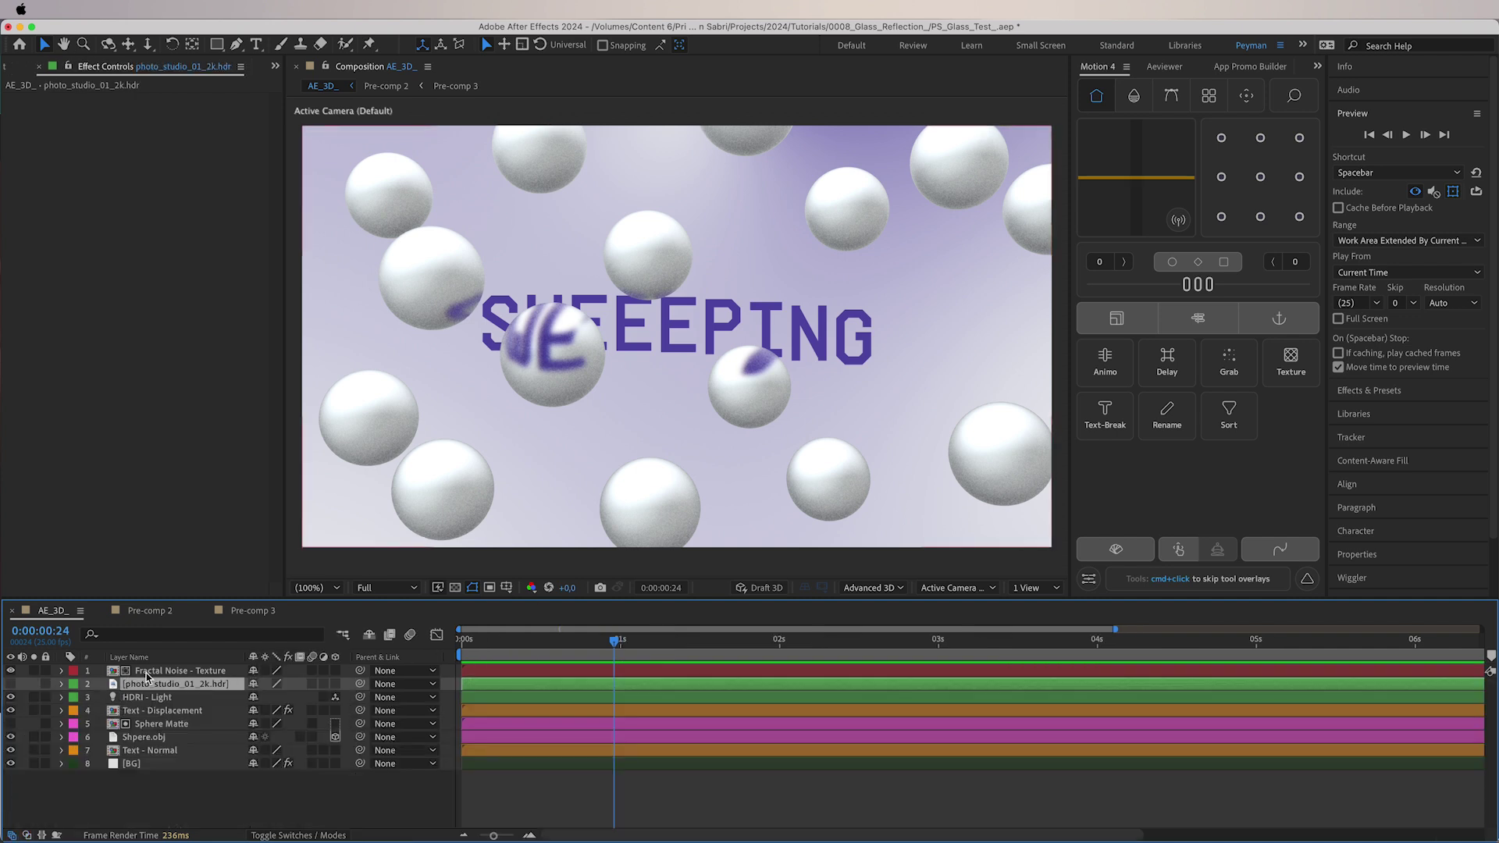
Preview the AE_3D_ animation from the first frame and examine the Fractal Noise - Texture layer's blending mode and track matte
key(Home)
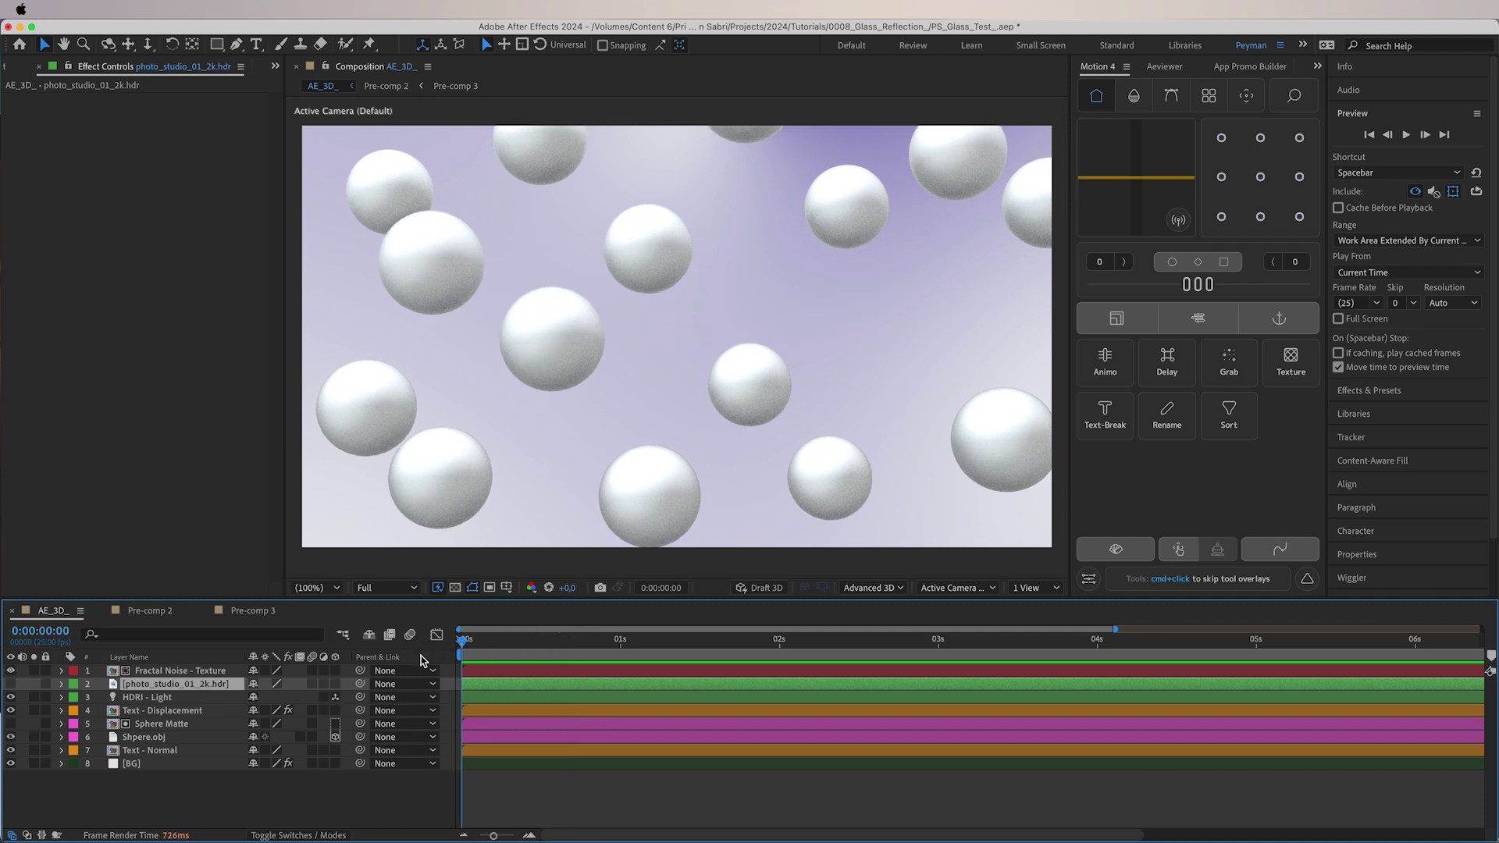
key(space)
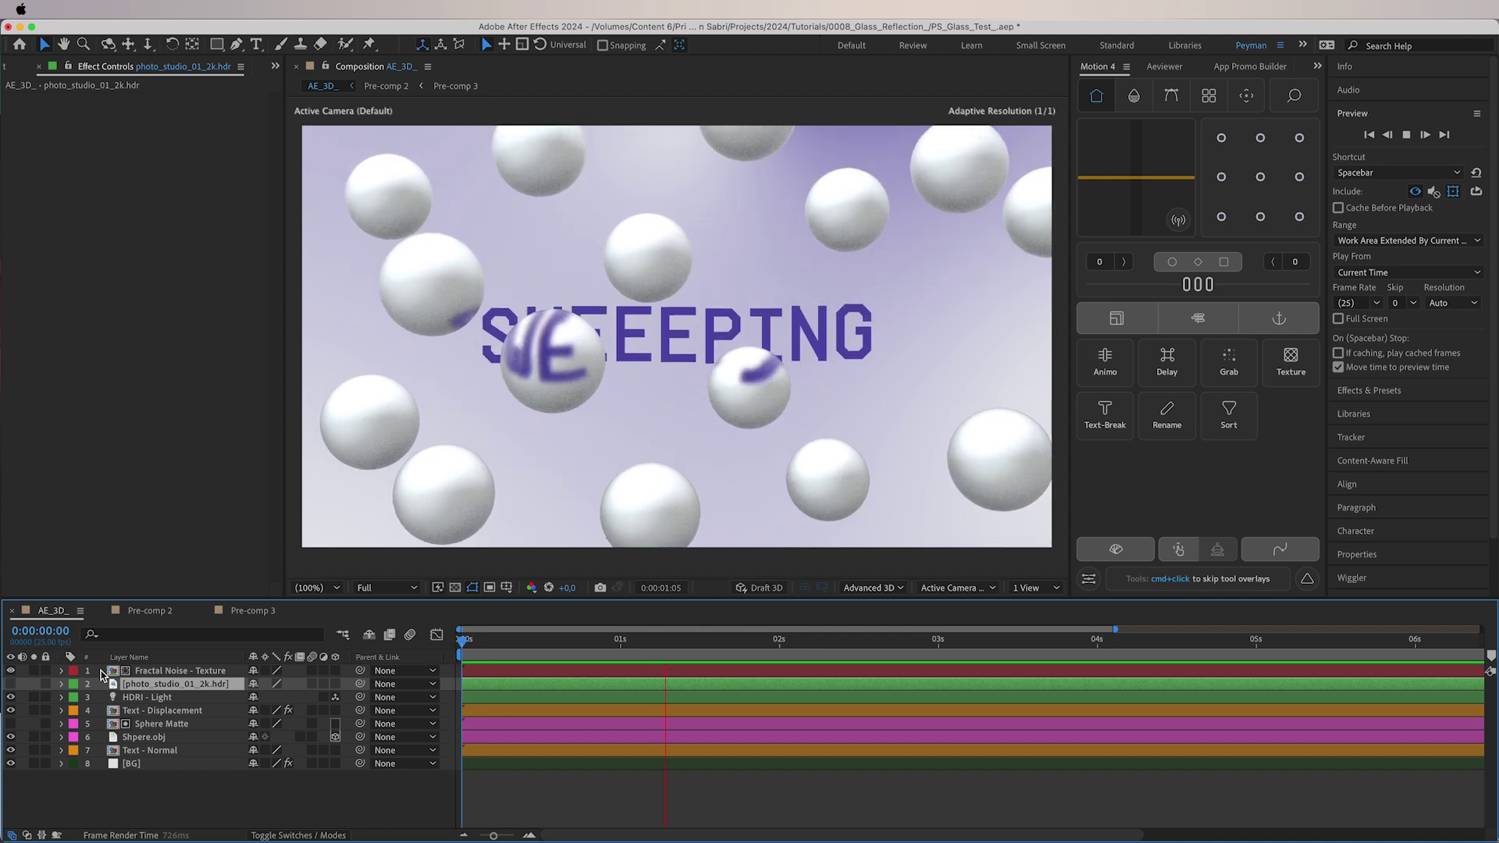
click(101, 675)
key(F4)
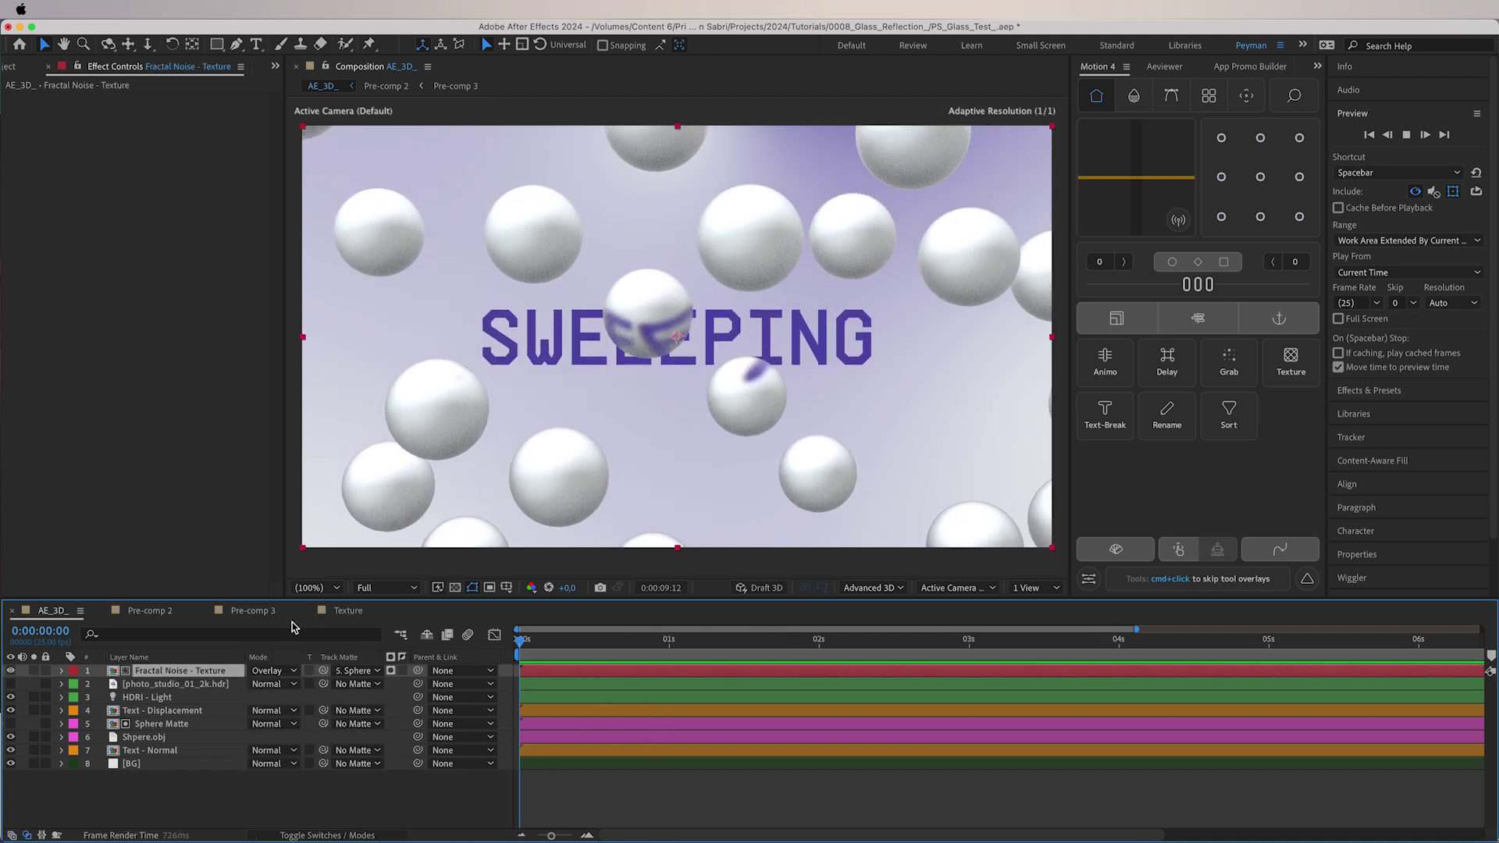